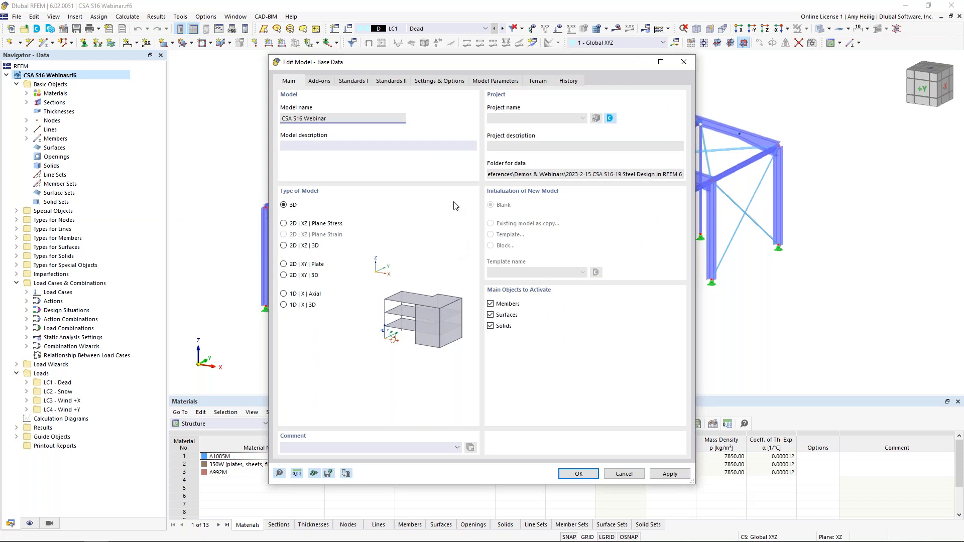
Step: Review the model's available add-ons and the NBC 2015 load standards in the base data, leaving the settings as they are
click(320, 81)
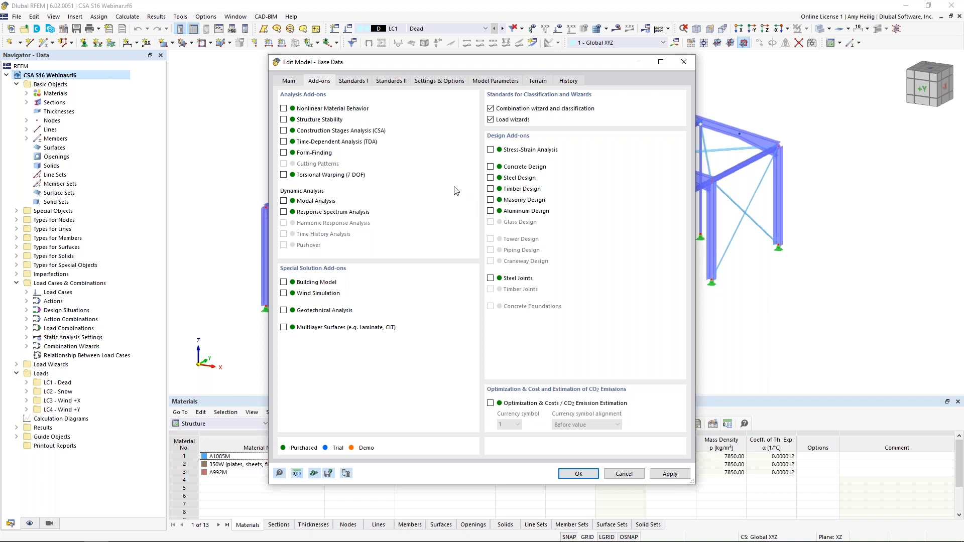
click(355, 84)
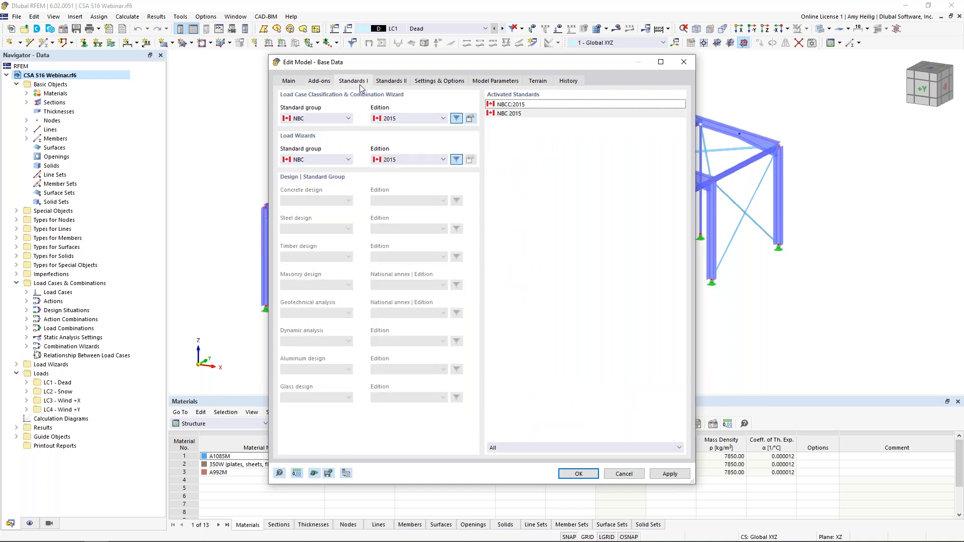
click(393, 119)
click(408, 125)
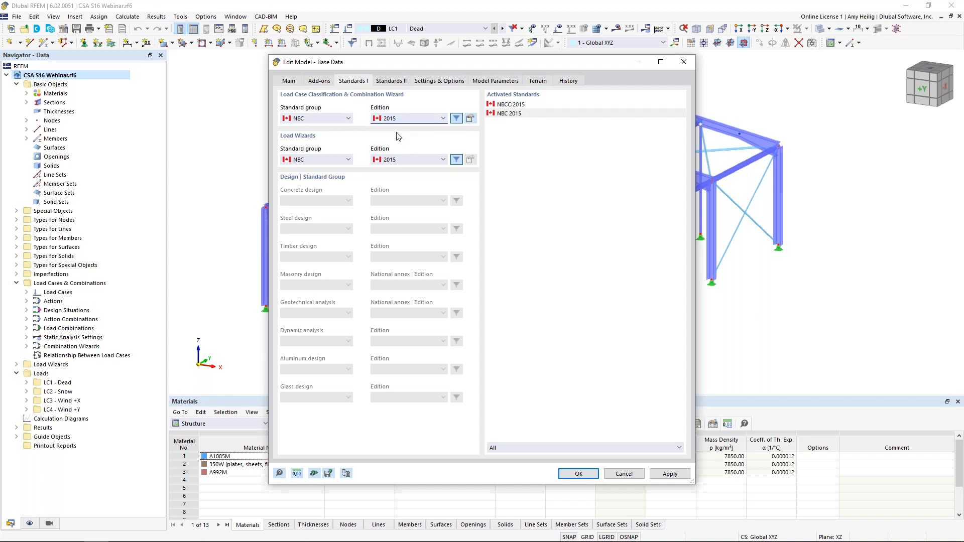
click(337, 120)
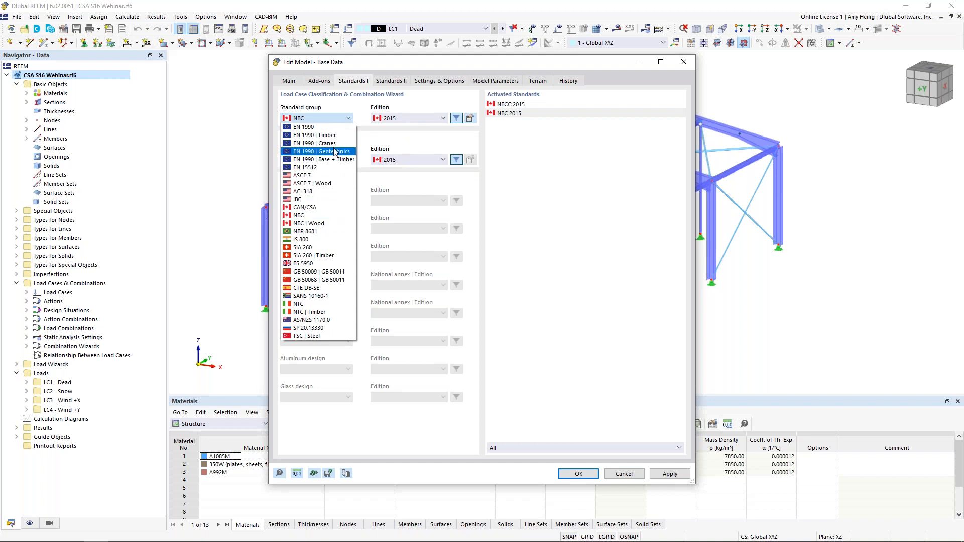
click(362, 113)
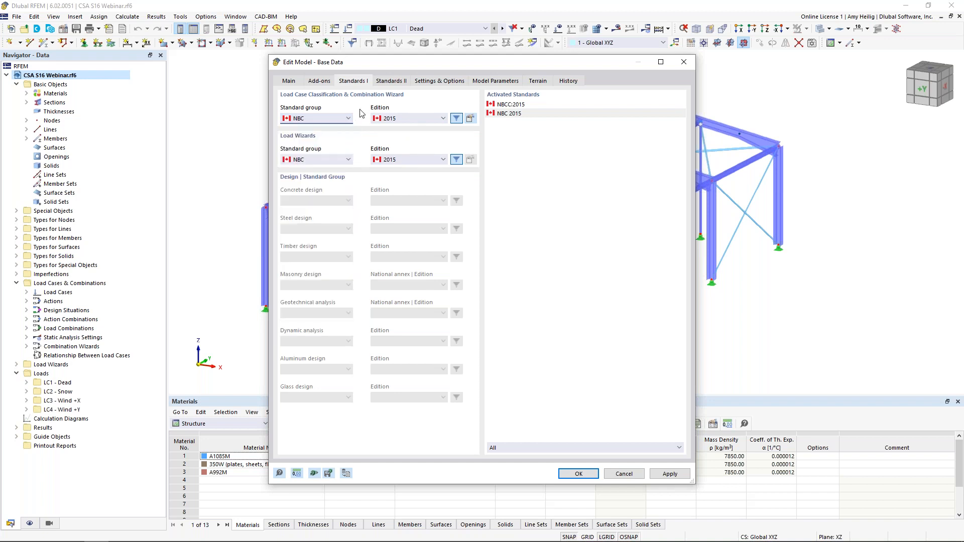
click(624, 474)
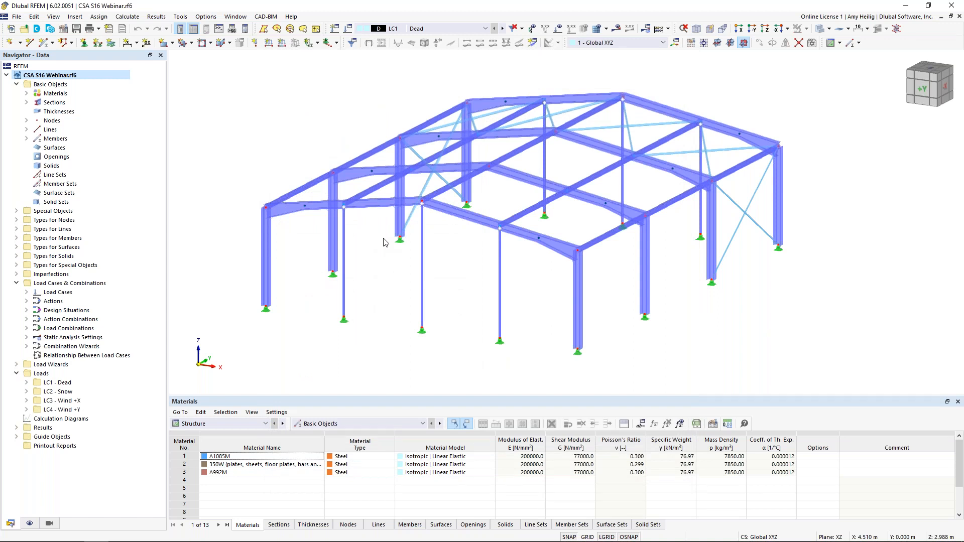
Step: Highlight the members using the W 250x80, HSS 127x127x4.8, L 51x38x3.2 and HSS 51x51x3.2 sections in turn
click(27, 103)
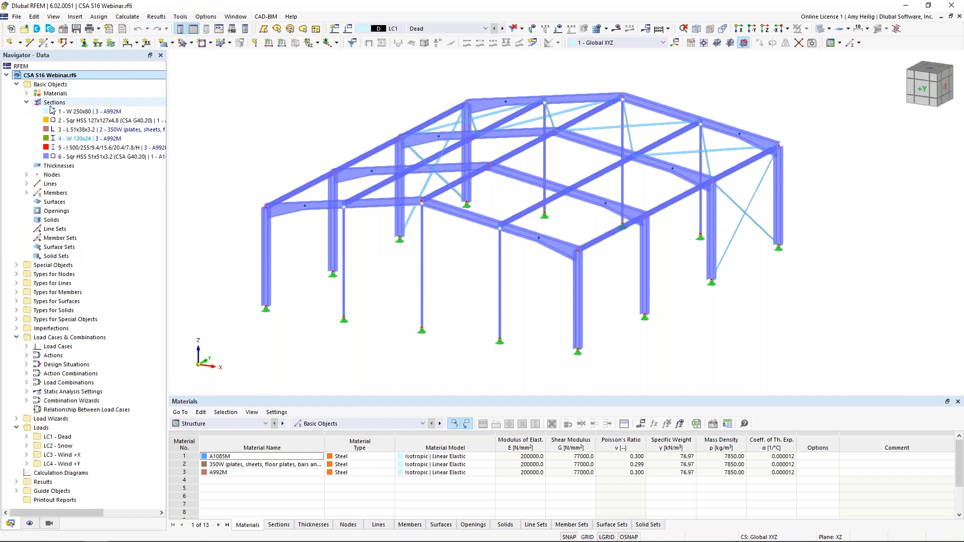
click(83, 112)
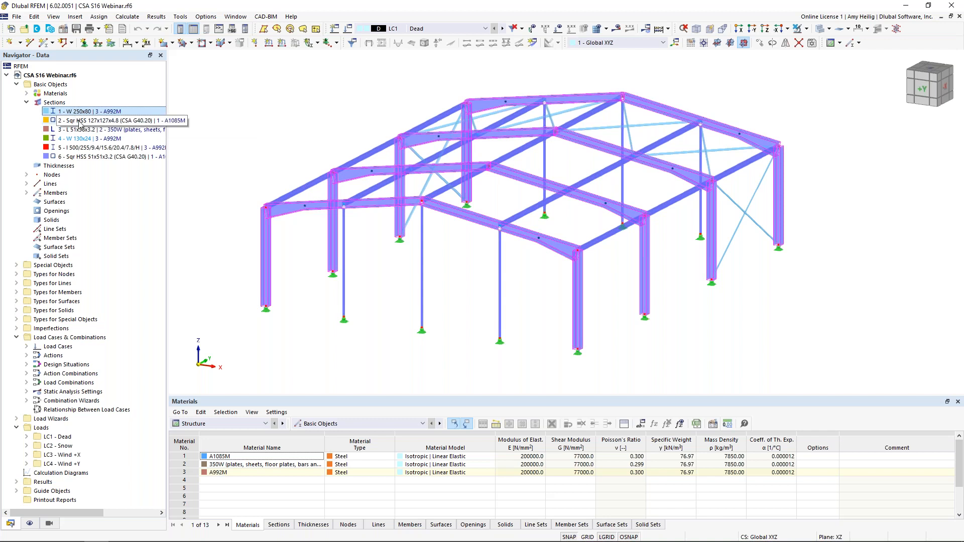
click(79, 122)
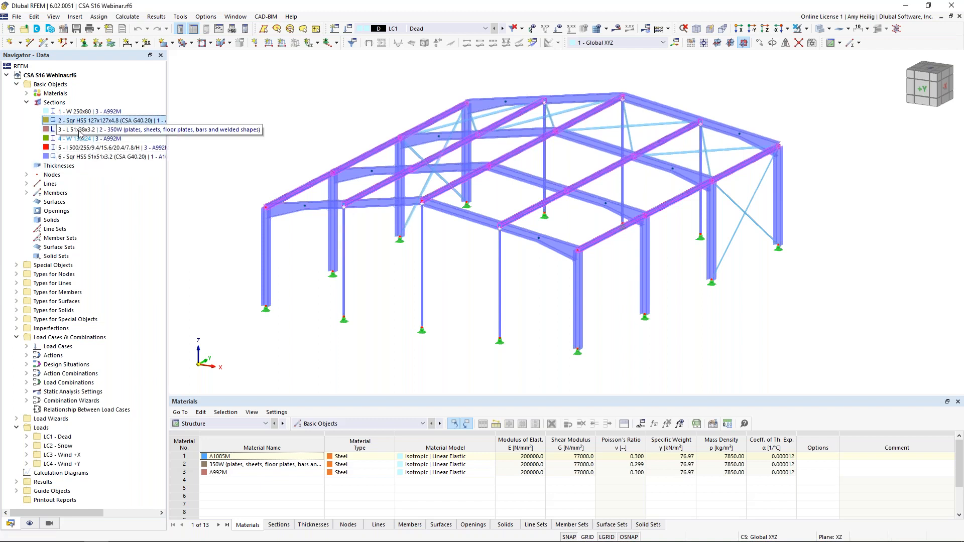
click(80, 129)
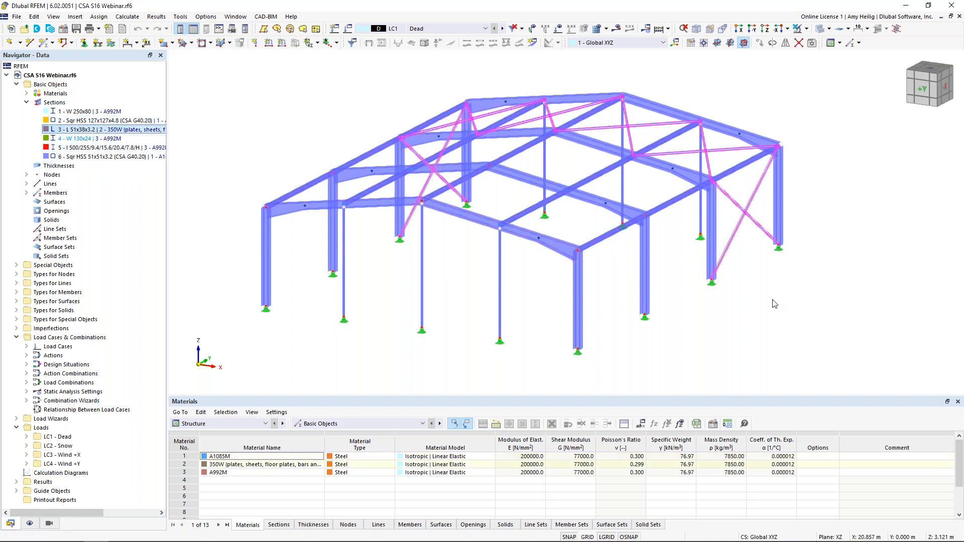
click(112, 159)
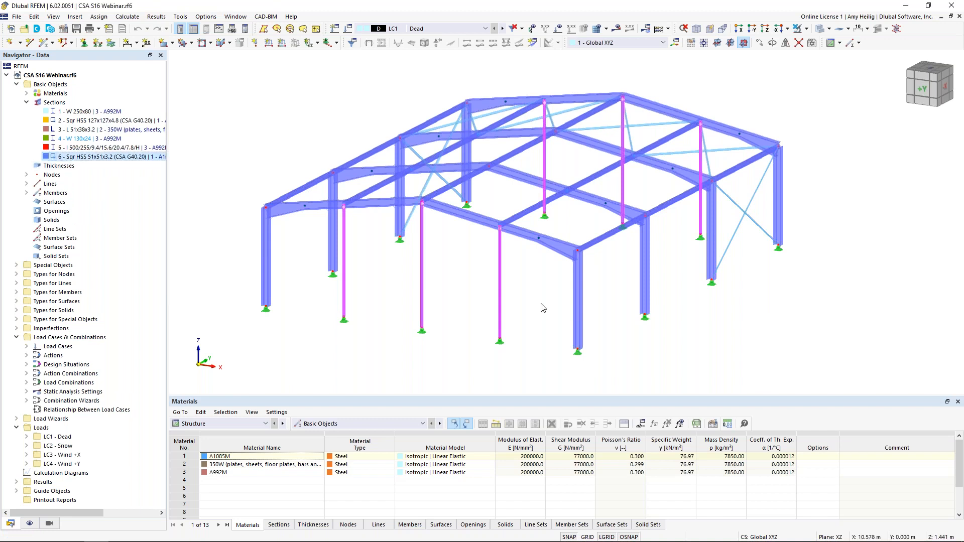
Step: Examine the section distribution types and the start and end sections of the tapered front end beam, then discard the dialog
double_click(558, 250)
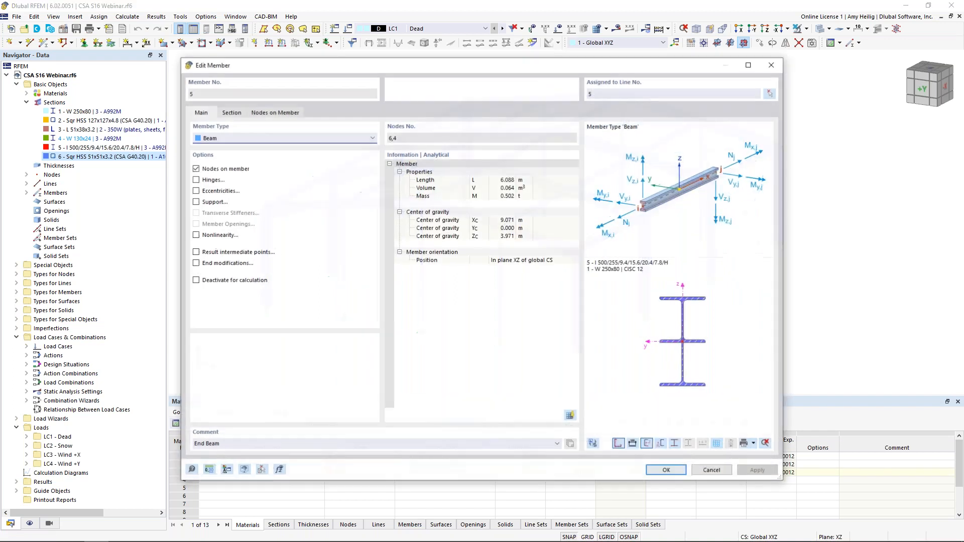
click(240, 117)
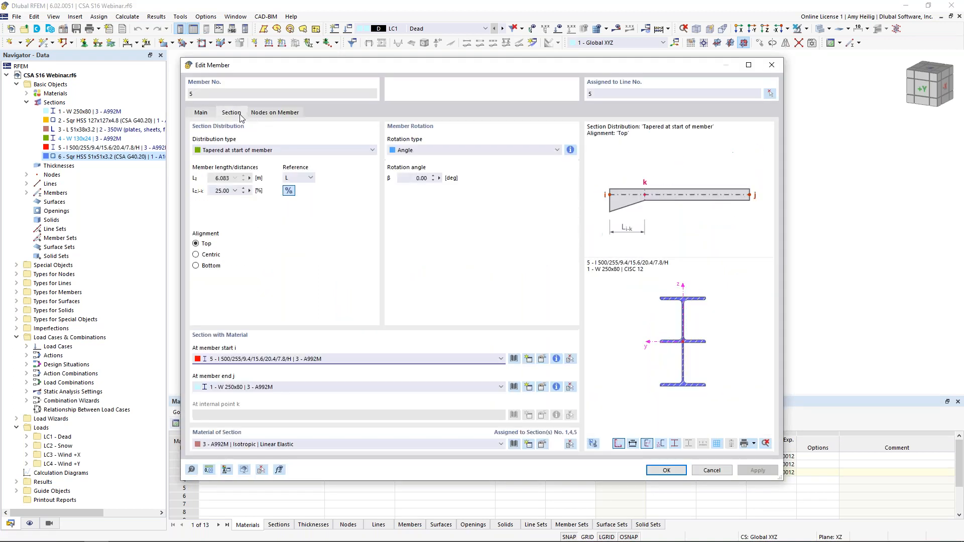
click(237, 151)
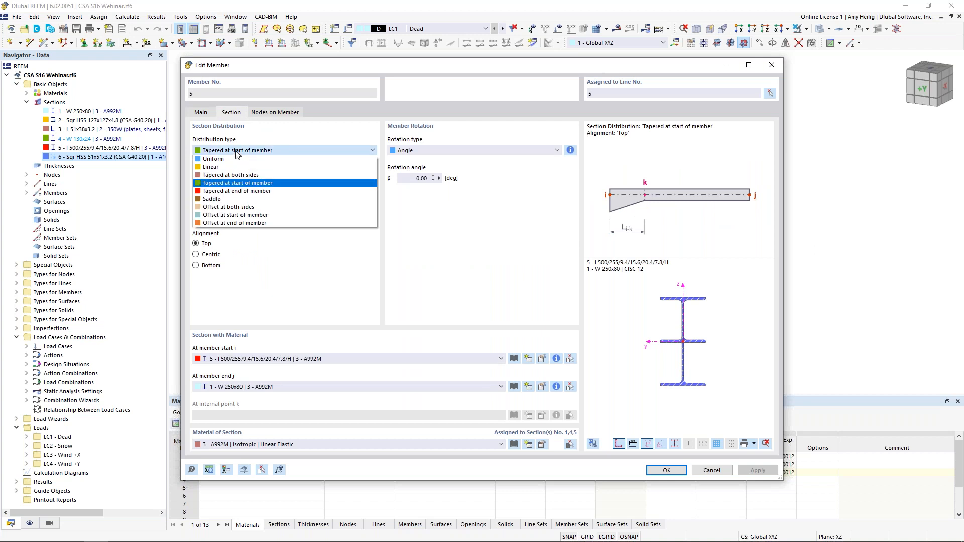
click(284, 270)
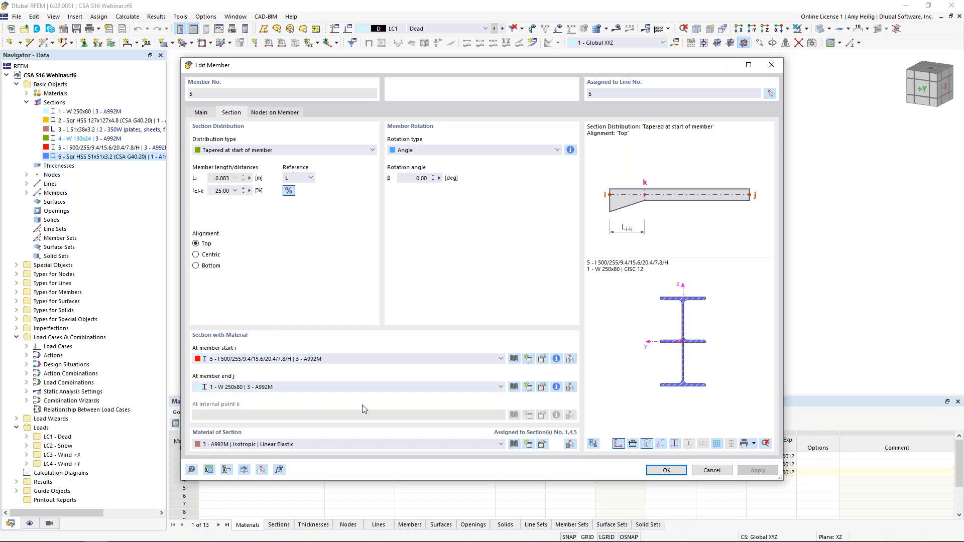
click(702, 472)
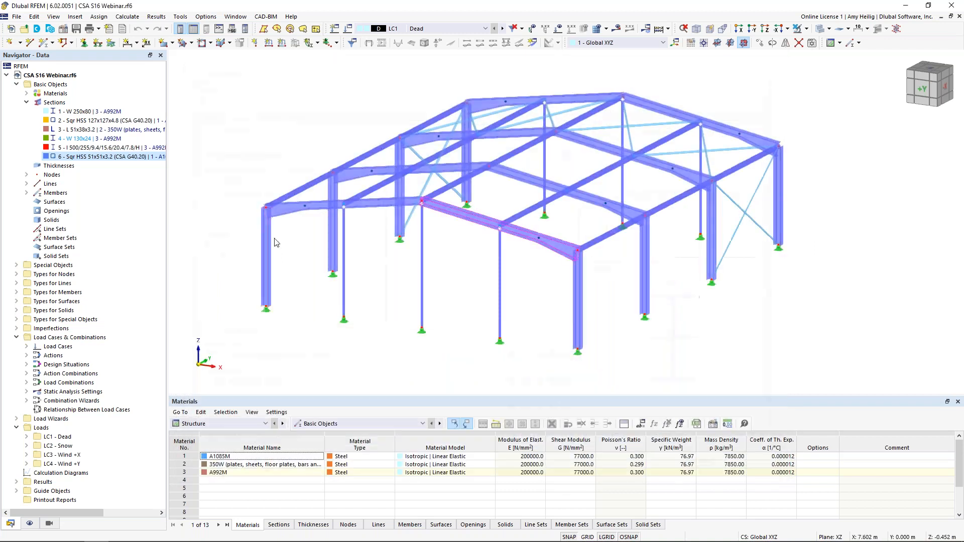
Step: Highlight the members made of A1085M, 350W and A992M in turn, then collapse the material and section lists
click(26, 94)
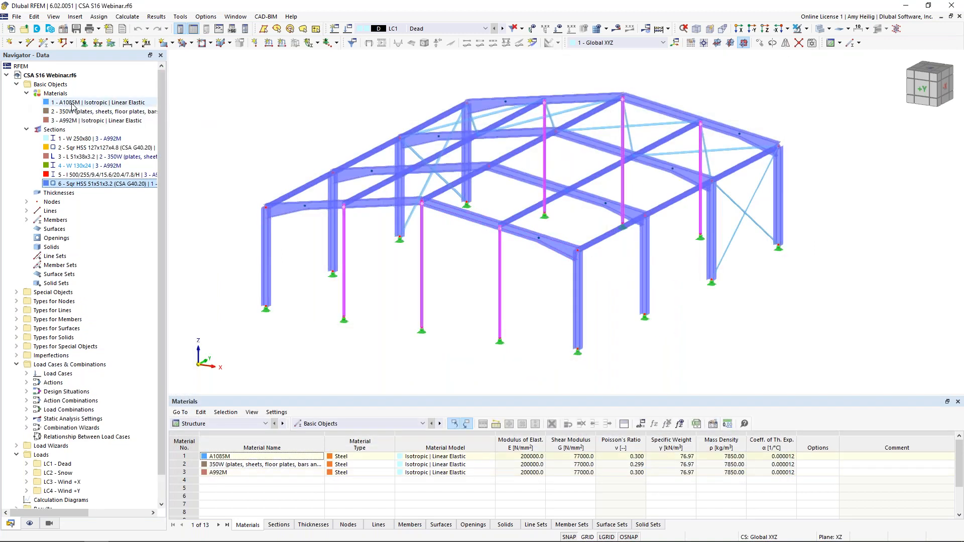
click(72, 104)
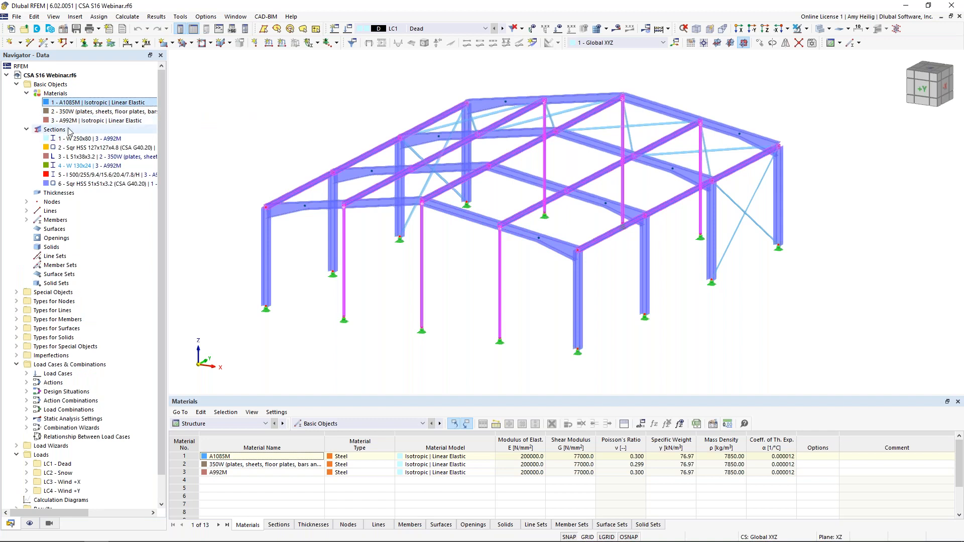
click(67, 114)
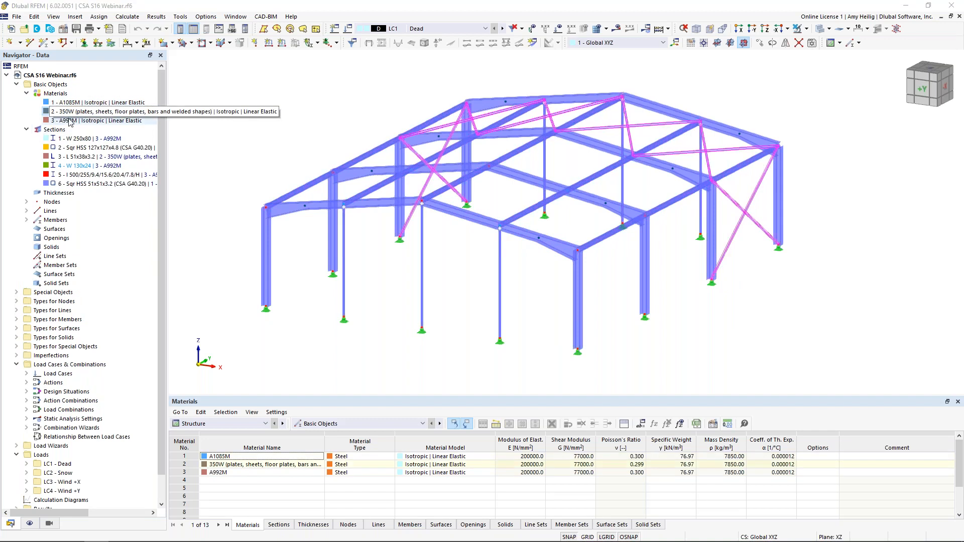
click(70, 122)
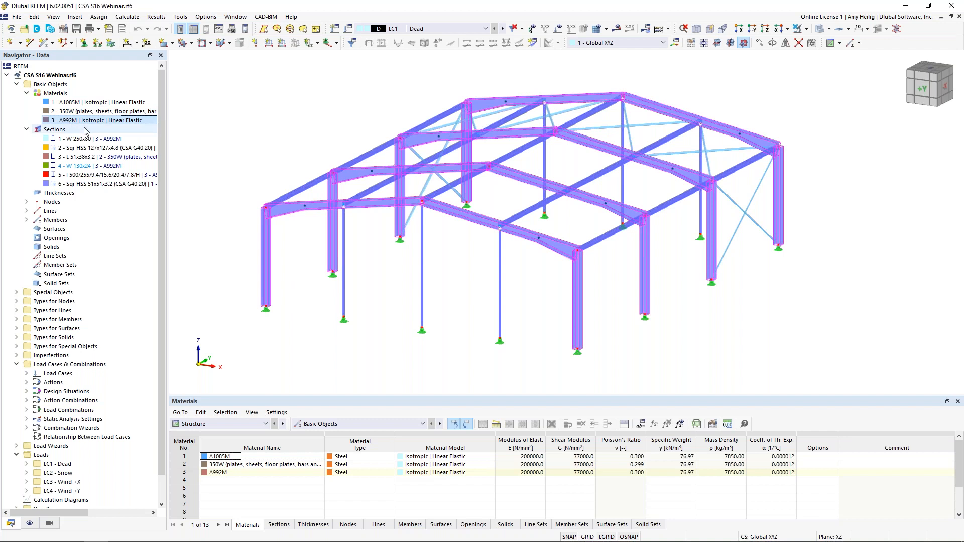
click(26, 94)
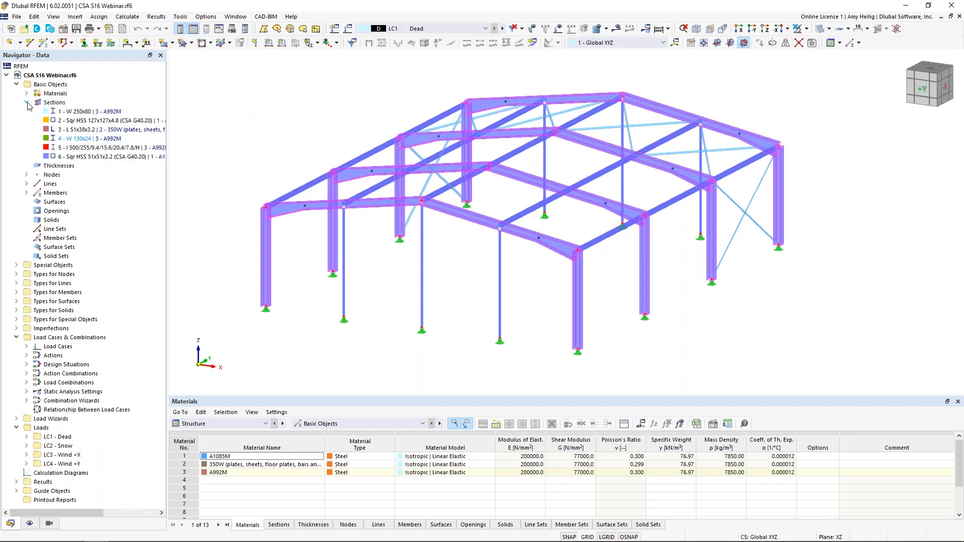
click(26, 103)
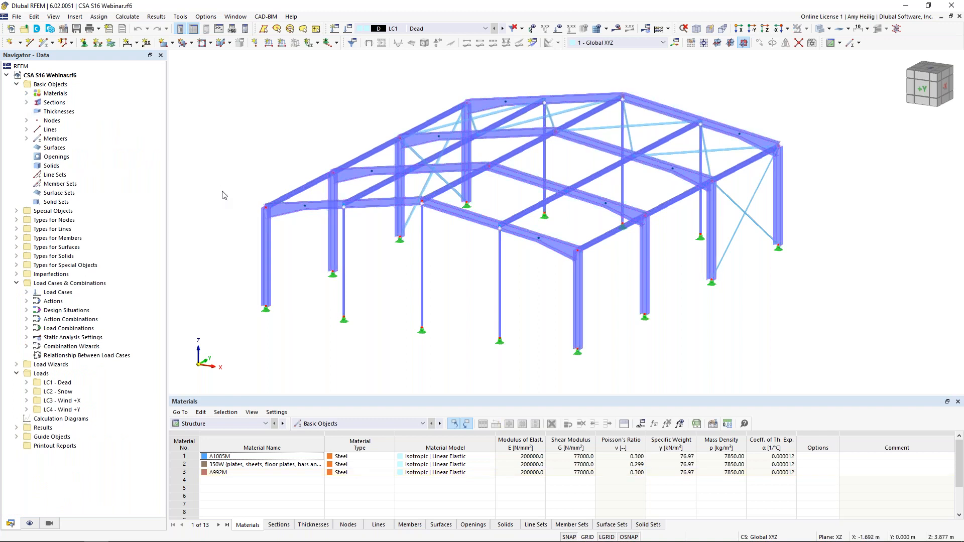
Step: Colour the rendered members by the Member Type object property
click(31, 524)
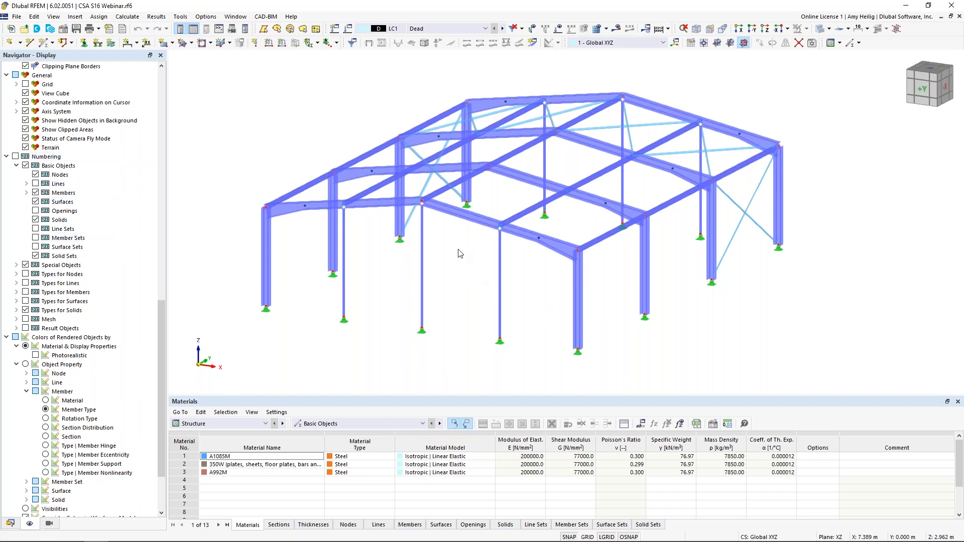
scroll(101, 268, down, 3)
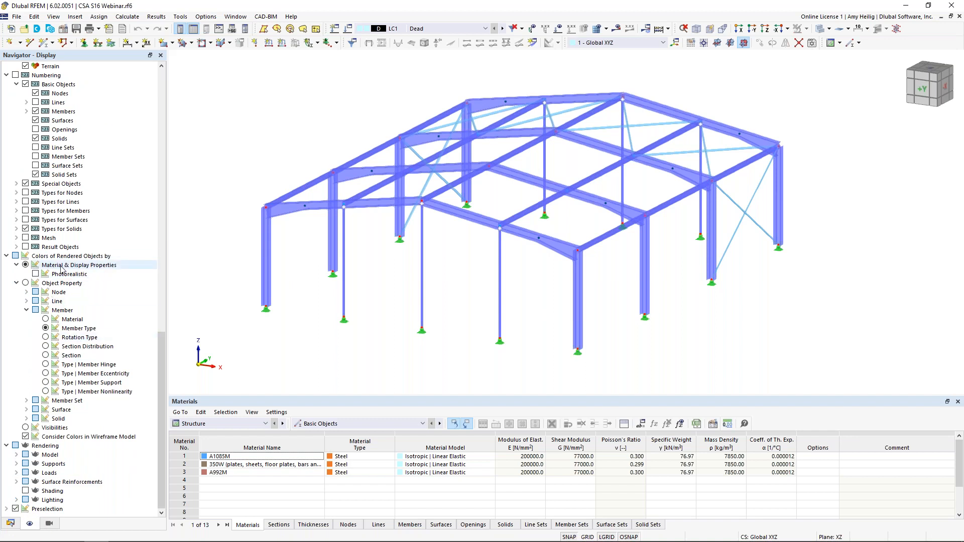
click(47, 338)
click(46, 328)
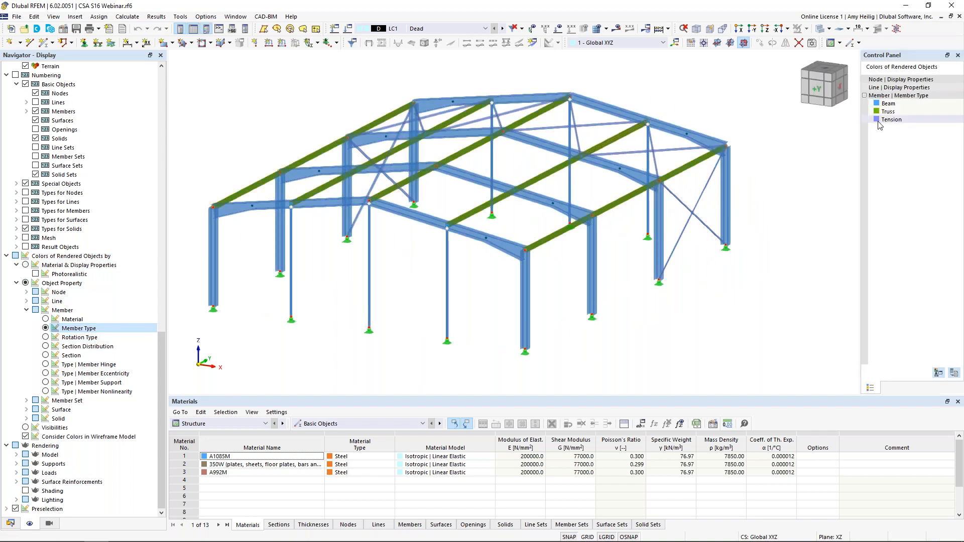
Step: Inspect the front end beam's member type and hinge option, then close its properties without changes
mouse_move(527, 308)
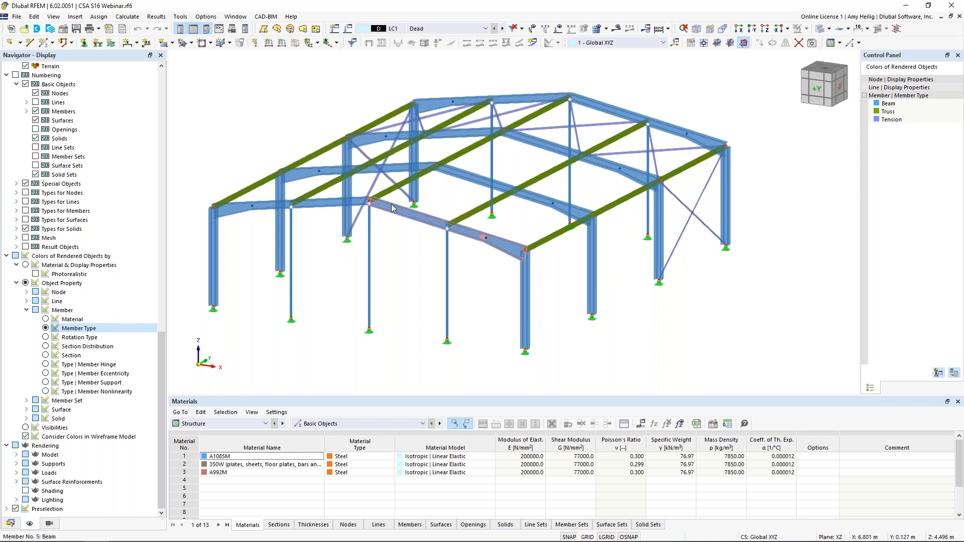
mouse_move(392, 214)
double_click(414, 218)
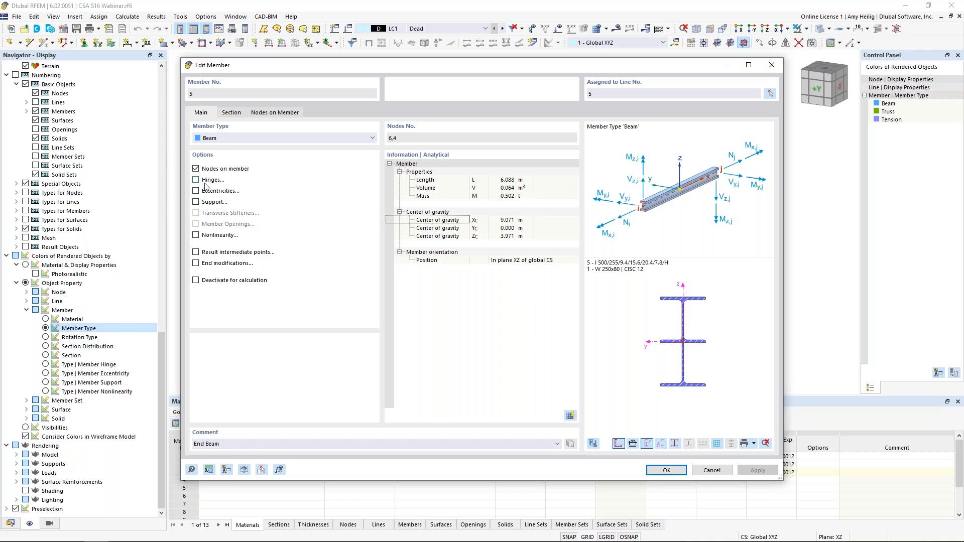
click(711, 471)
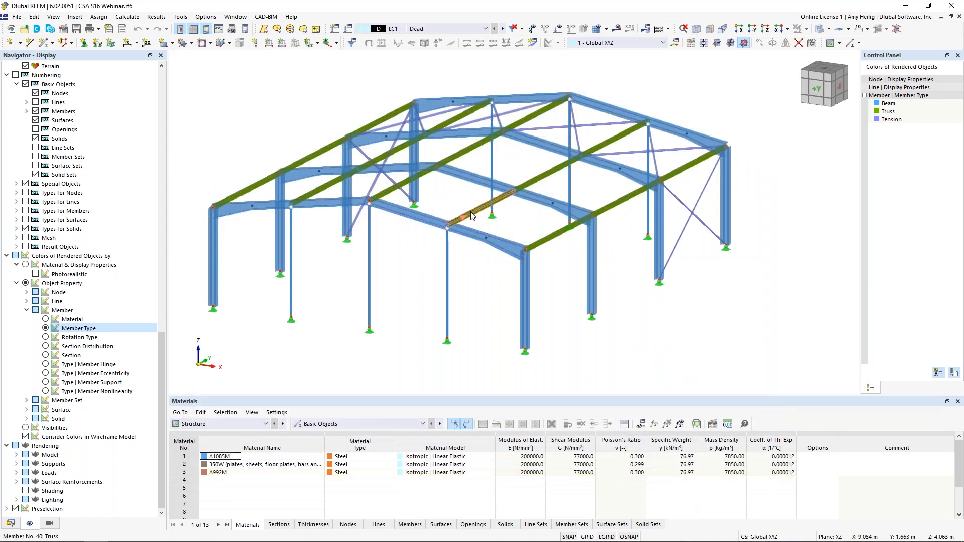
Step: Inspect the member type choices and available options of a truss purlin in the front bay, then close without changes
double_click(472, 215)
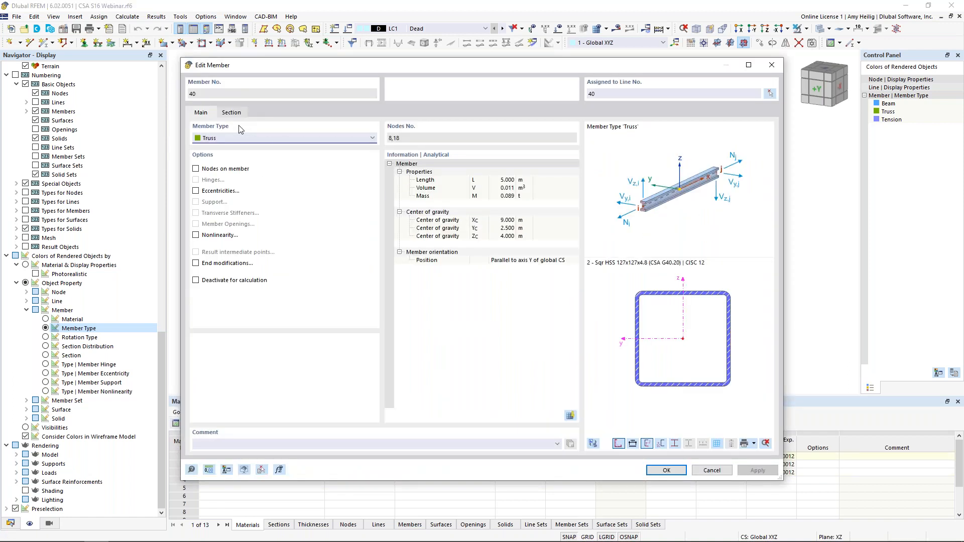
click(240, 139)
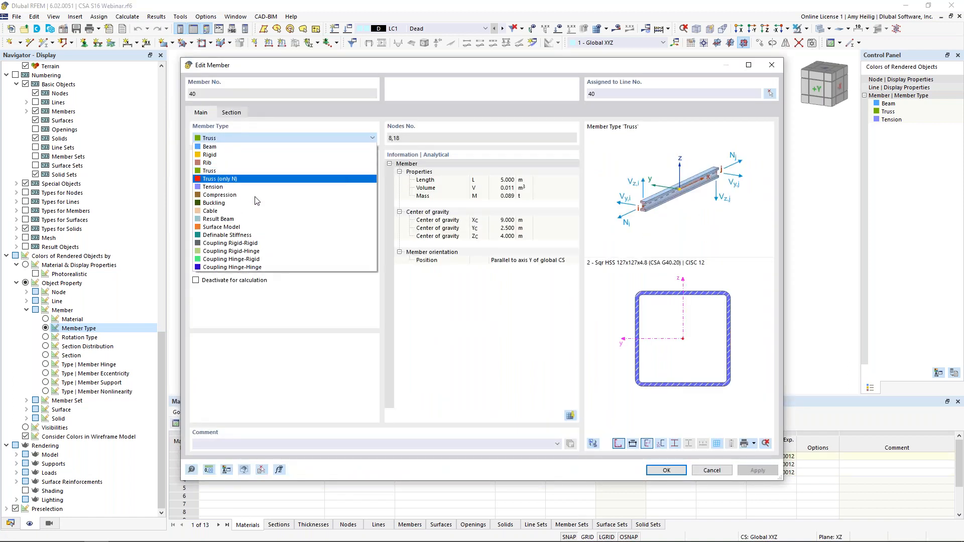
click(297, 311)
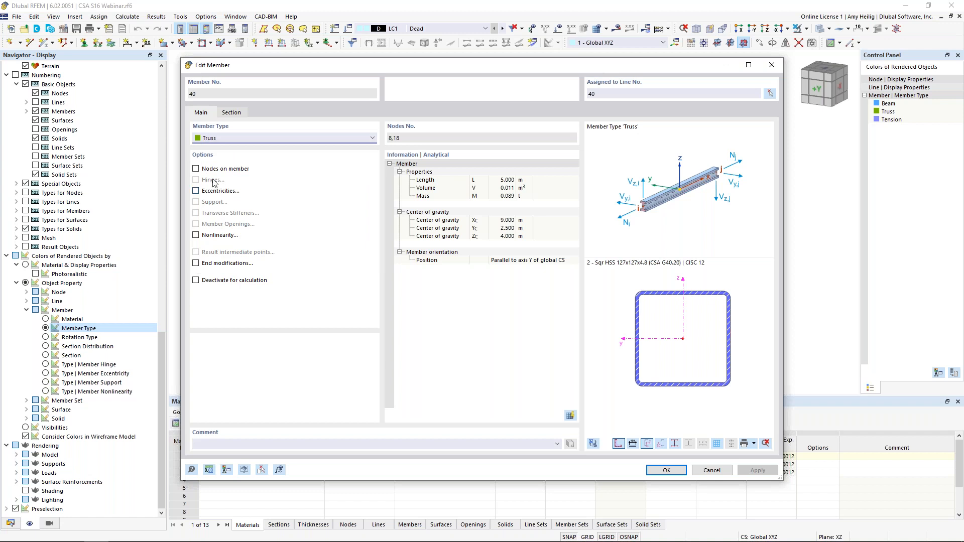
click(712, 470)
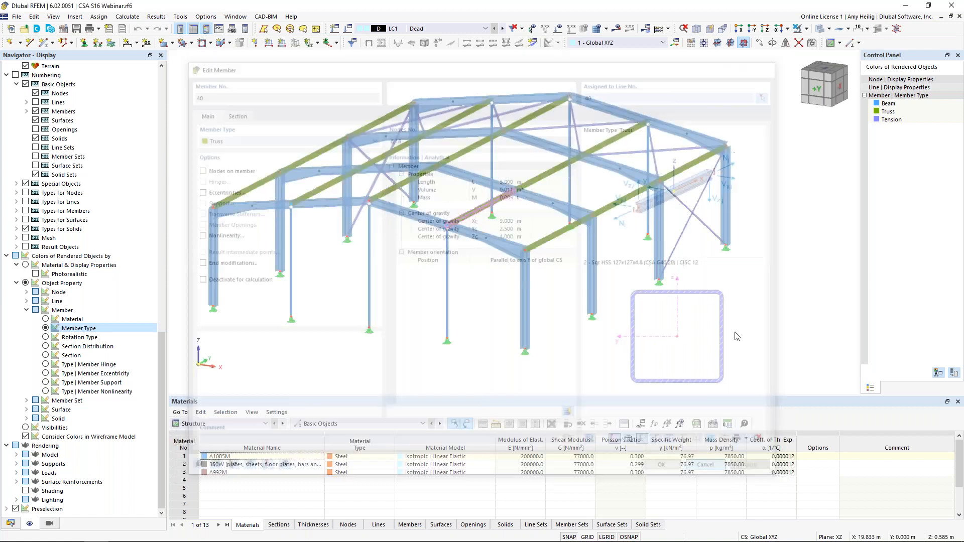
Step: Inspect the member type choices and options of a tension brace in the rear side bay, then close without changes
double_click(700, 227)
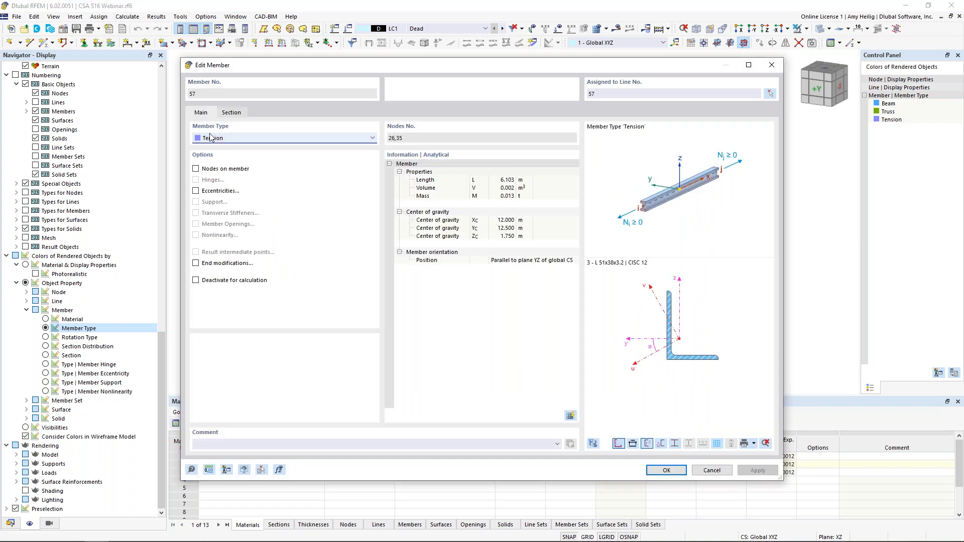
click(222, 139)
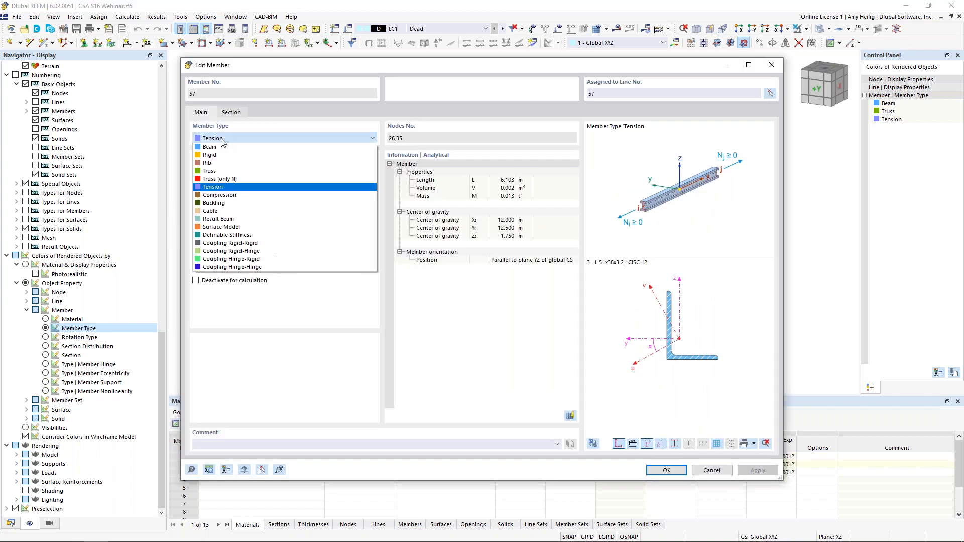
click(235, 187)
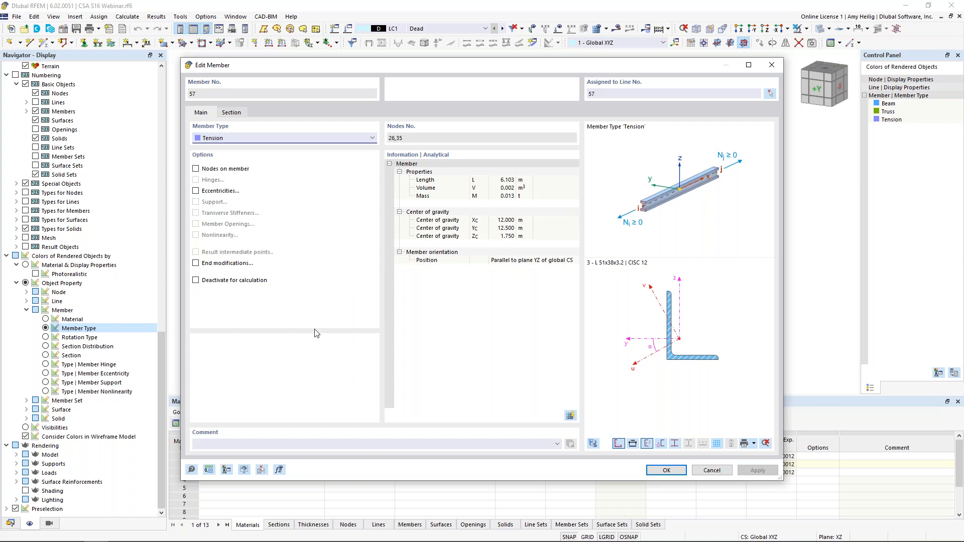
click(712, 470)
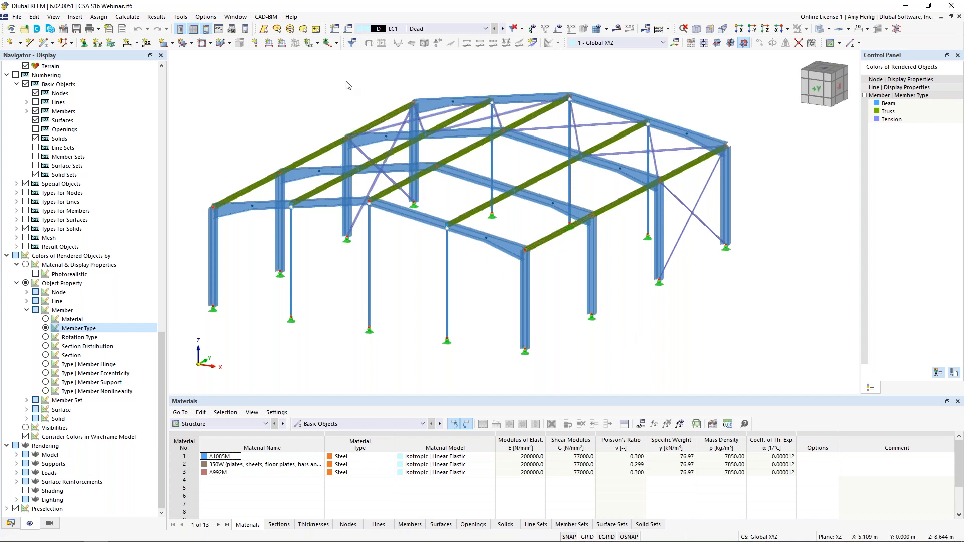
Step: Open the load cases and combinations data and examine the standard group choices, keeping NBC 2015
click(349, 31)
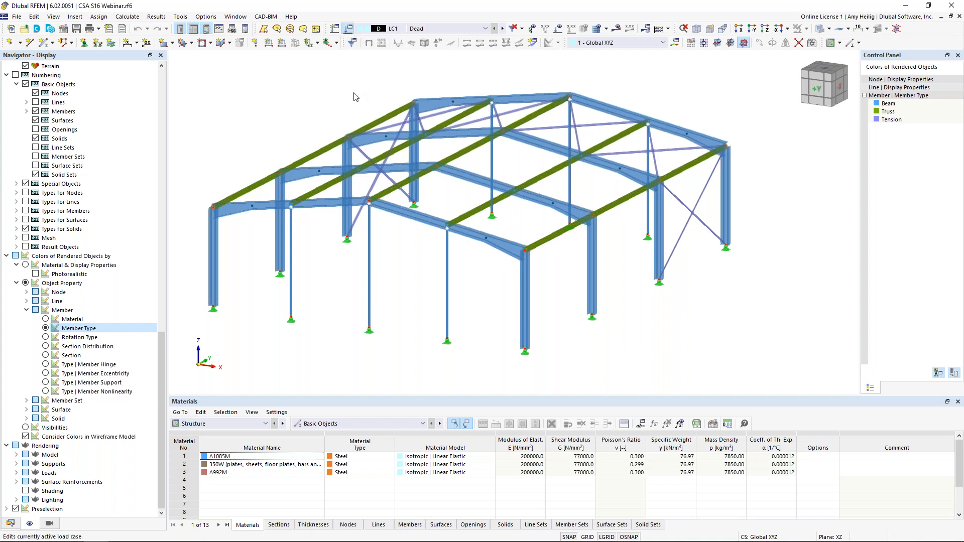
click(152, 74)
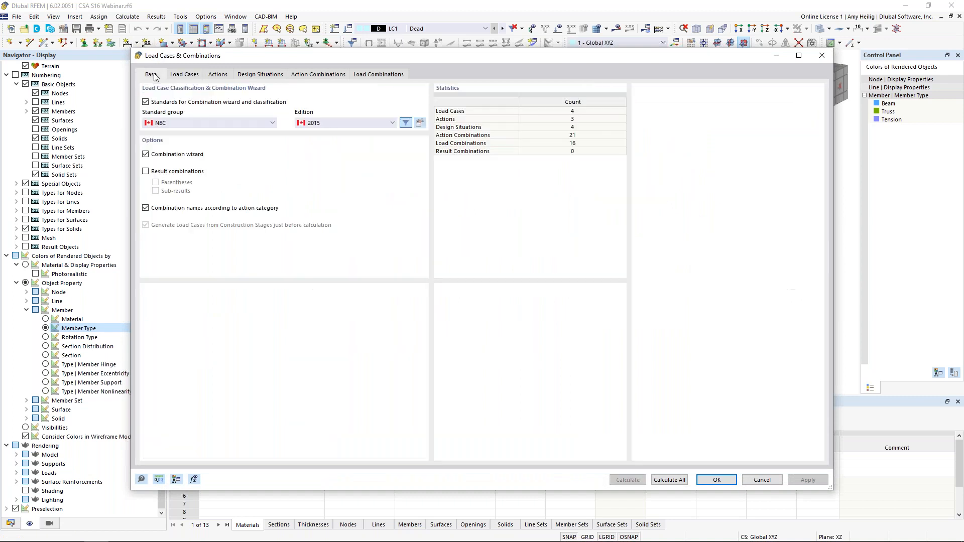
click(189, 126)
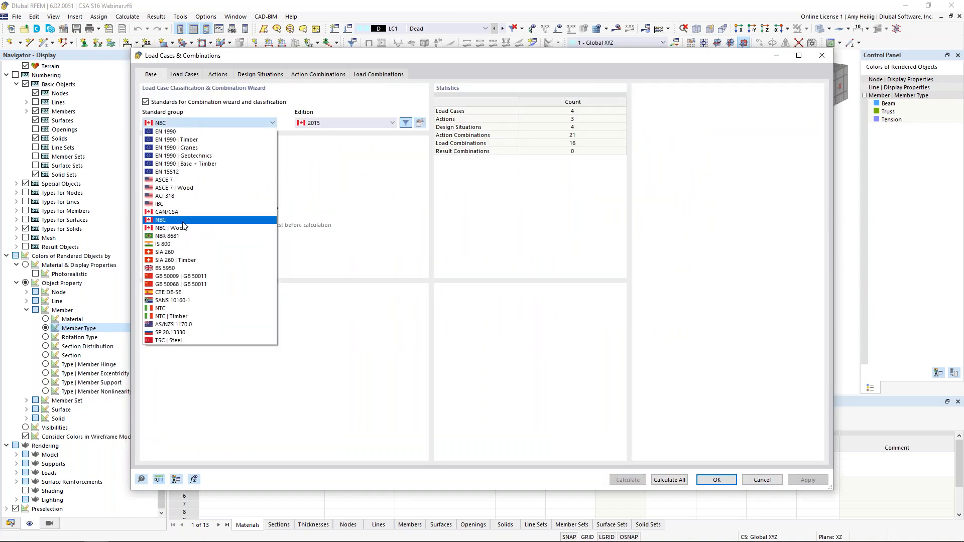
click(327, 203)
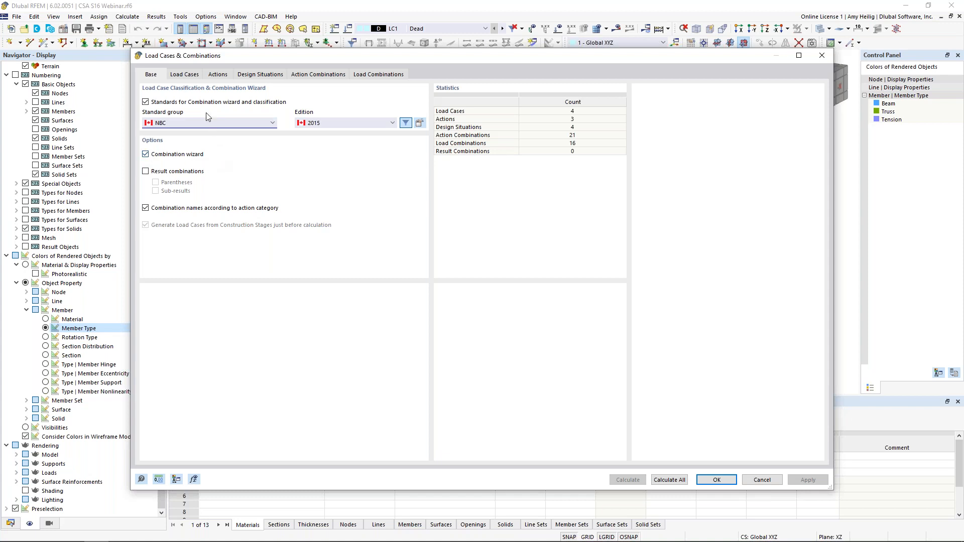
Step: Review the Dead load case's action category choices, then go through the Snow, Wind +X and Wind +Y load cases
click(186, 75)
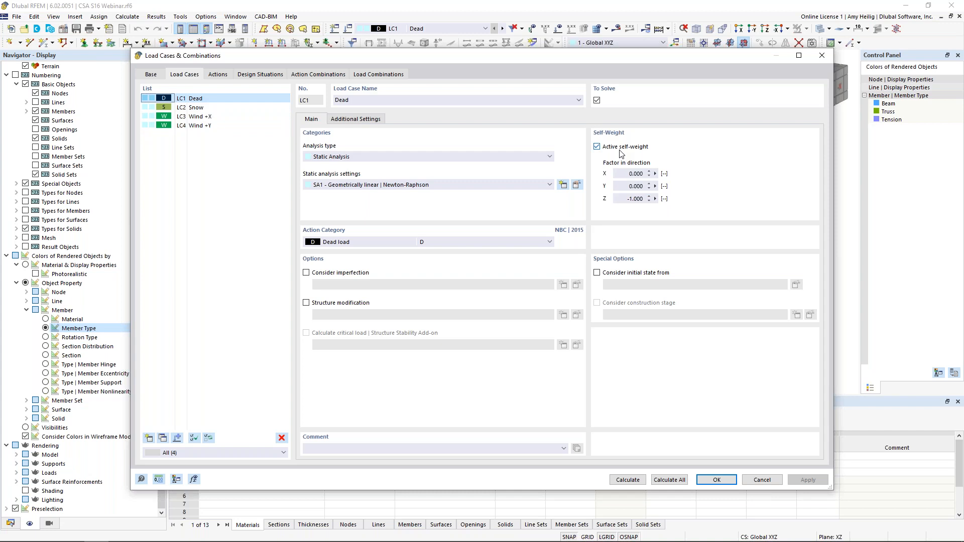
click(345, 245)
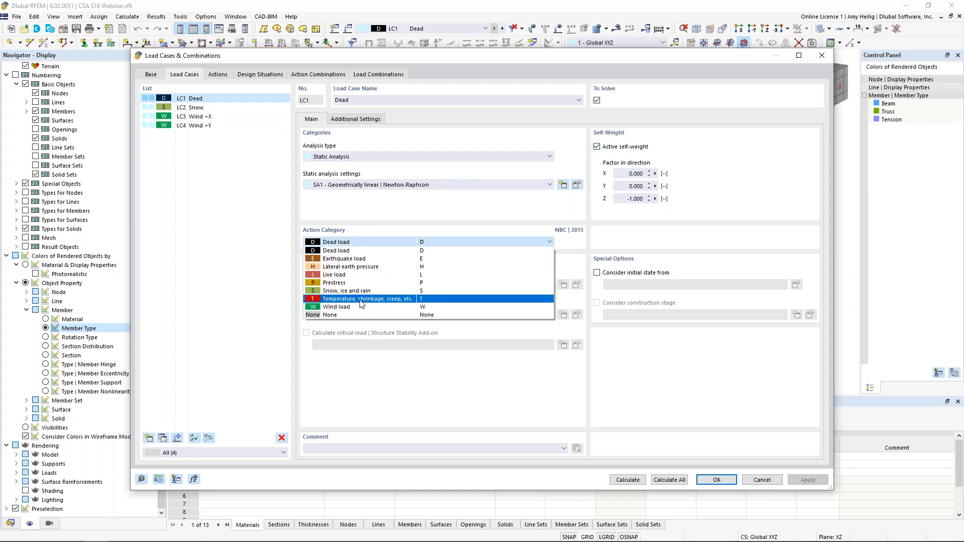
click(373, 216)
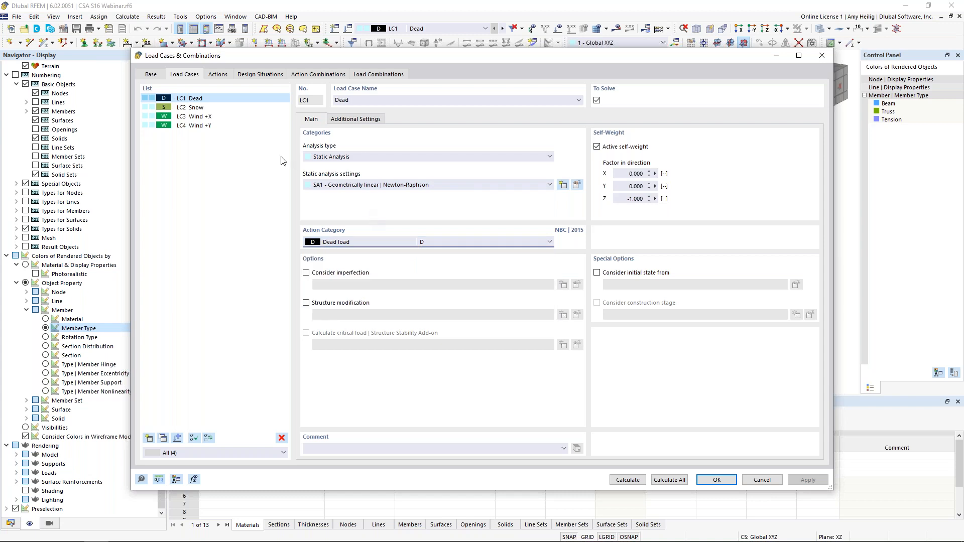
click(201, 108)
click(201, 116)
click(204, 125)
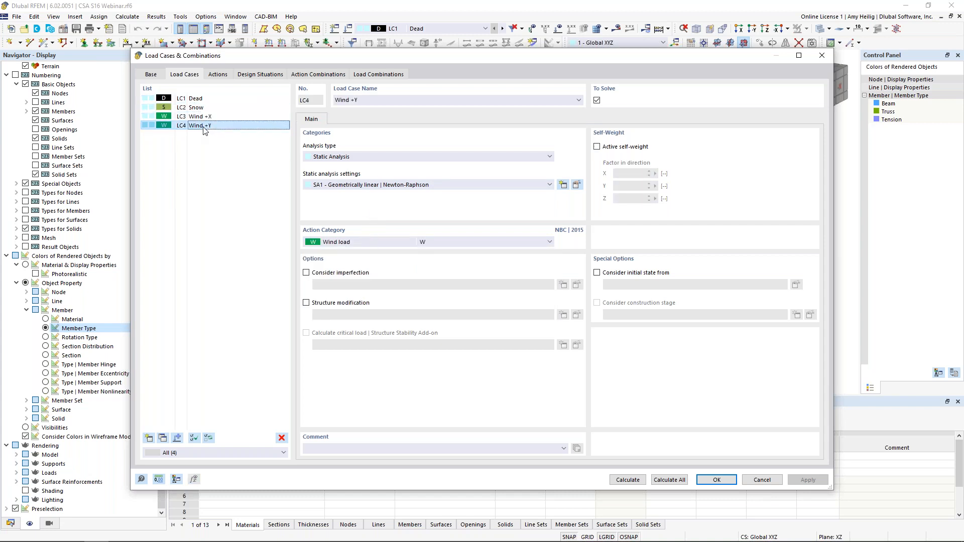
Step: Read the NBC 2015 combination rules of the Ultimate Limit State design situation, then close the information
click(249, 76)
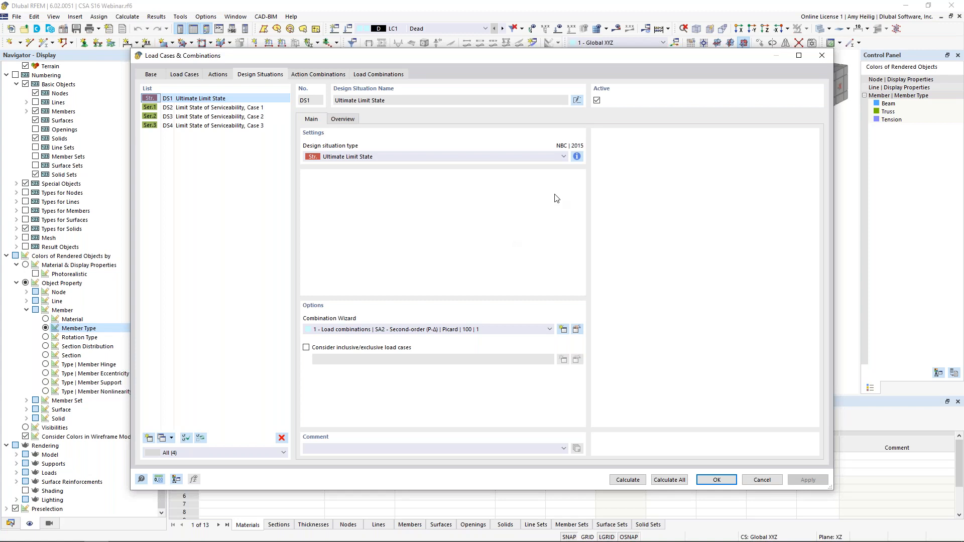
click(577, 157)
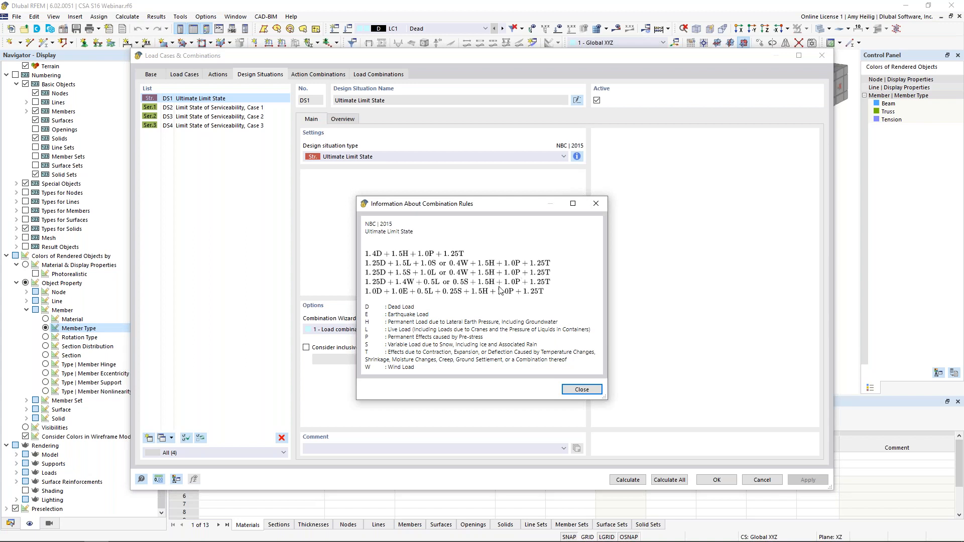
click(596, 204)
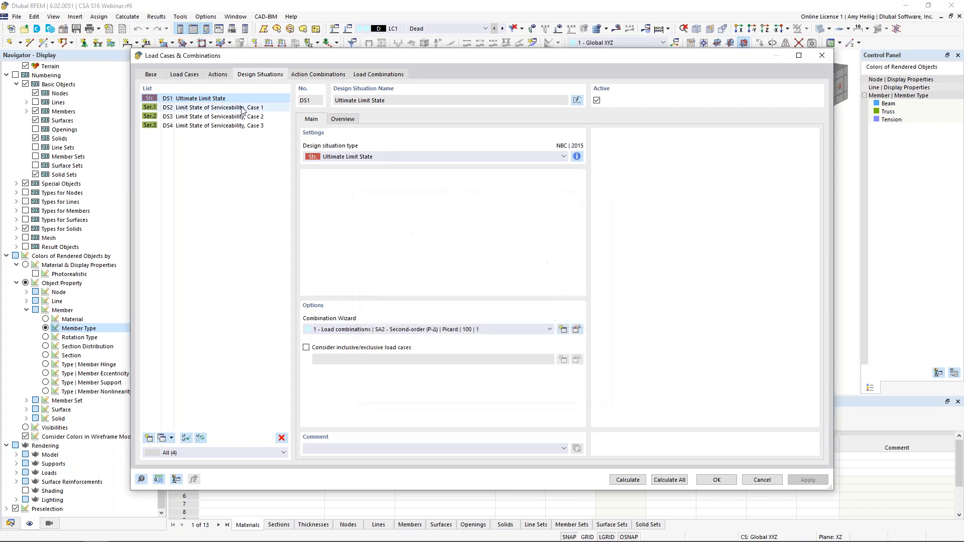
Step: Go through the three serviceability design situations and read the combination rules of Case 3
click(241, 108)
click(240, 117)
click(240, 126)
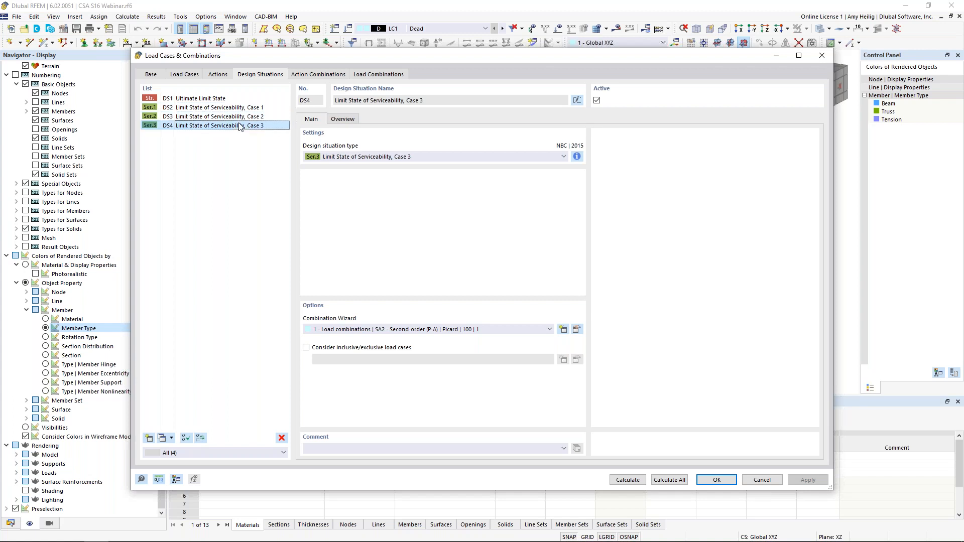
click(576, 157)
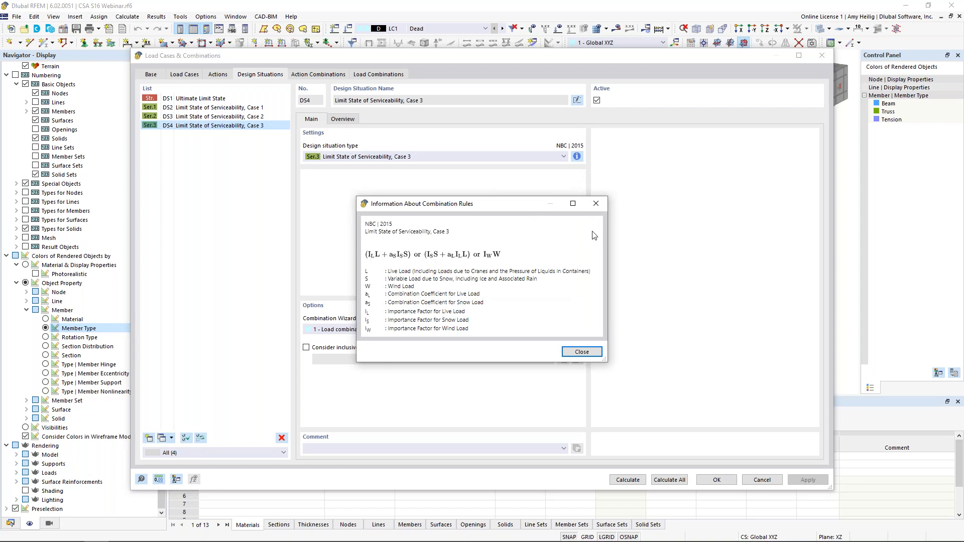
click(596, 206)
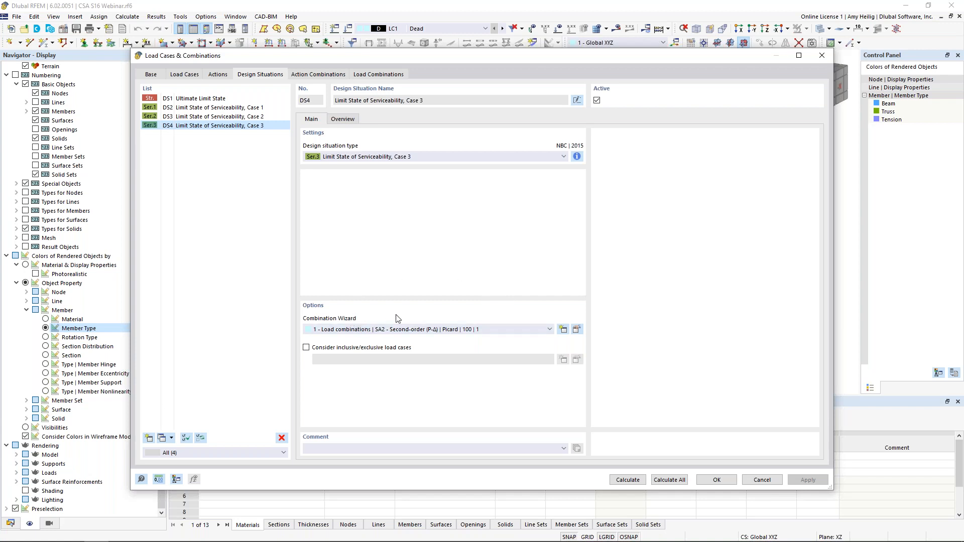
Step: Inspect the combination wizard's static analysis settings, keeping SA2 Second-order (P-Δ), then close it without changes
click(577, 330)
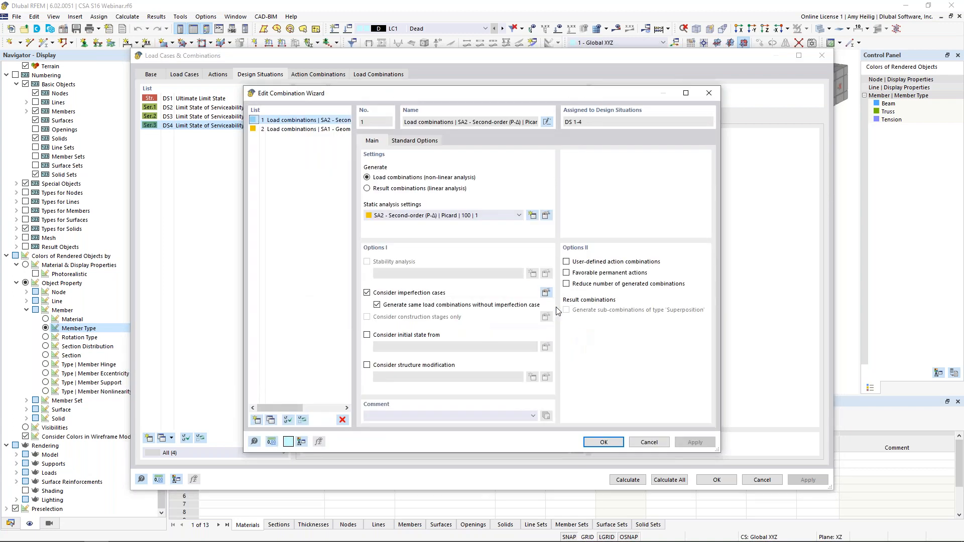
click(432, 217)
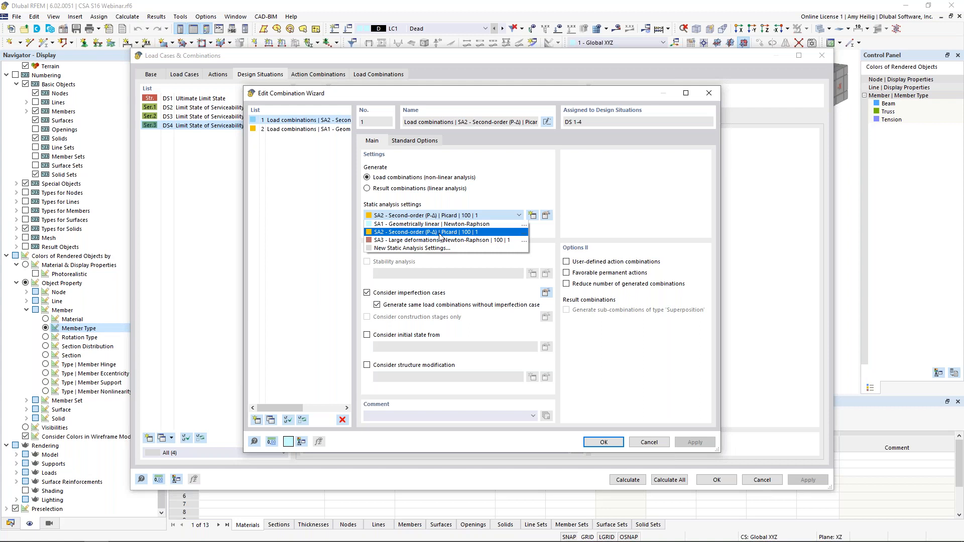
click(440, 232)
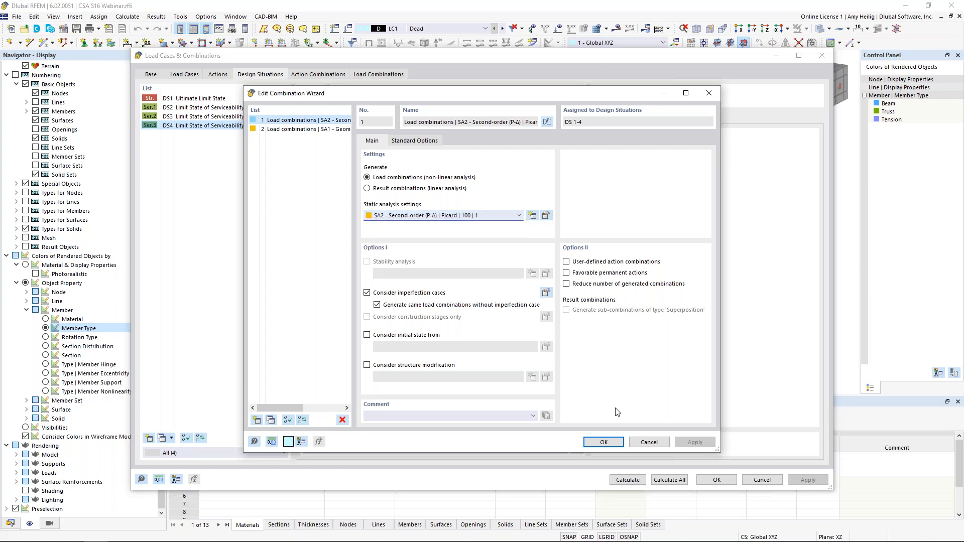
click(648, 442)
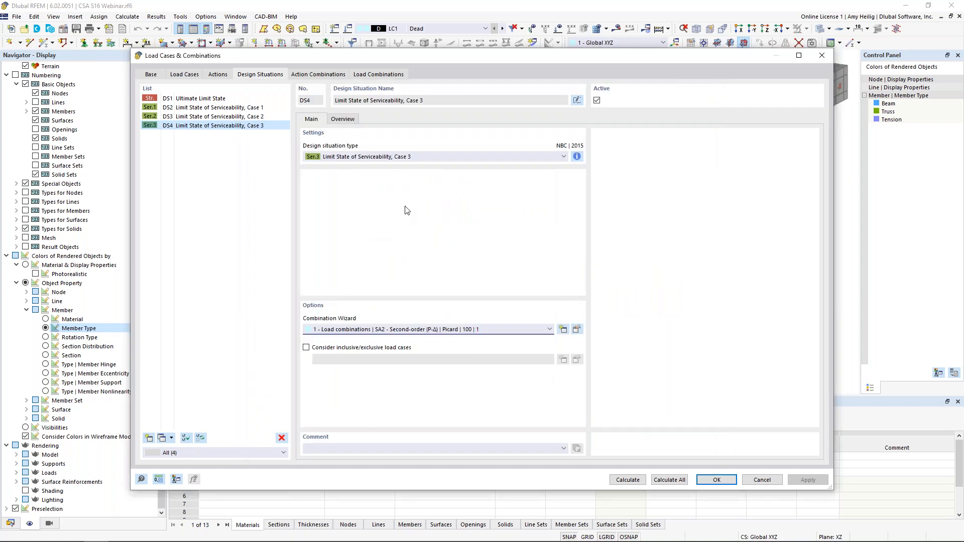
Step: Review the generated load combinations, examine the serviceability combination CO9, and accept the load cases and combinations data
click(376, 76)
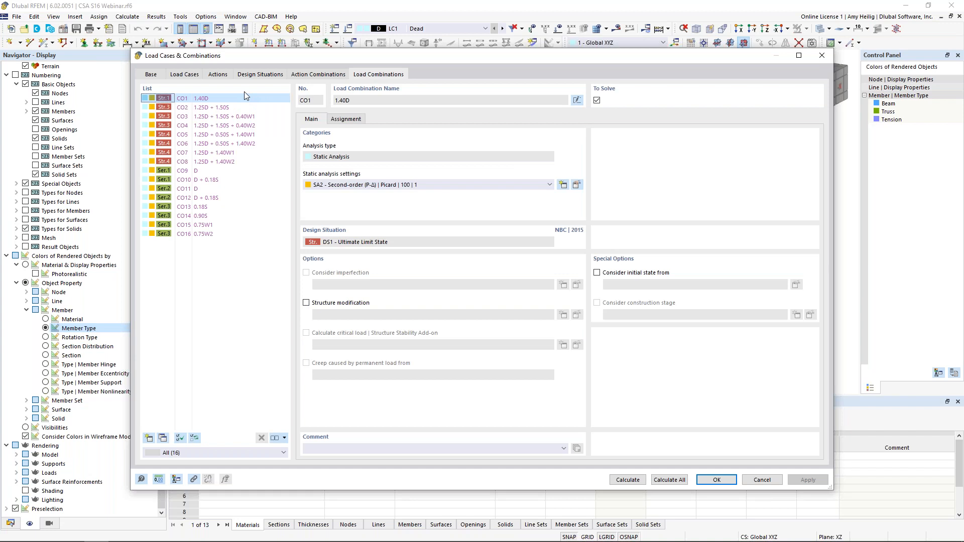
click(206, 170)
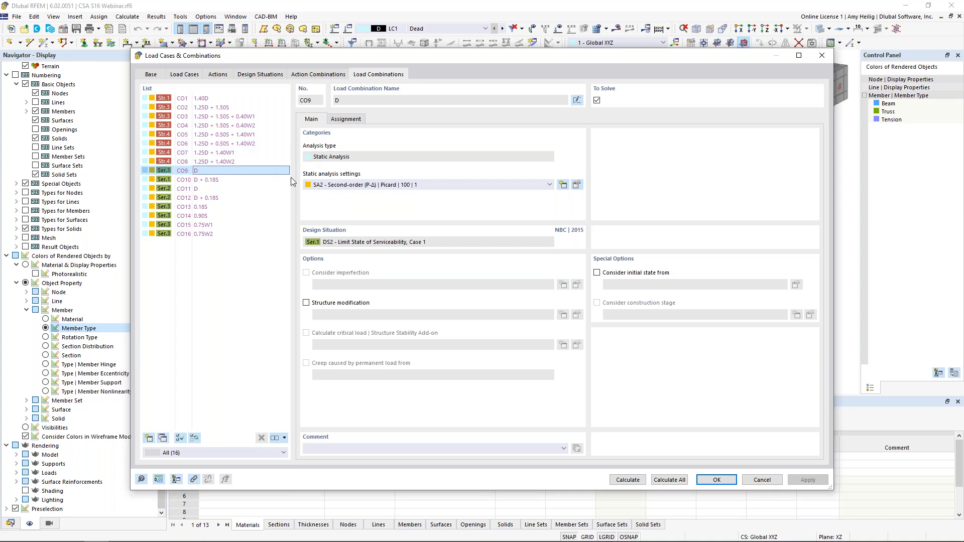
click(717, 479)
Step: Make LC1 Dead the active load case and display its loads on the model
scroll(572, 183, down, 3)
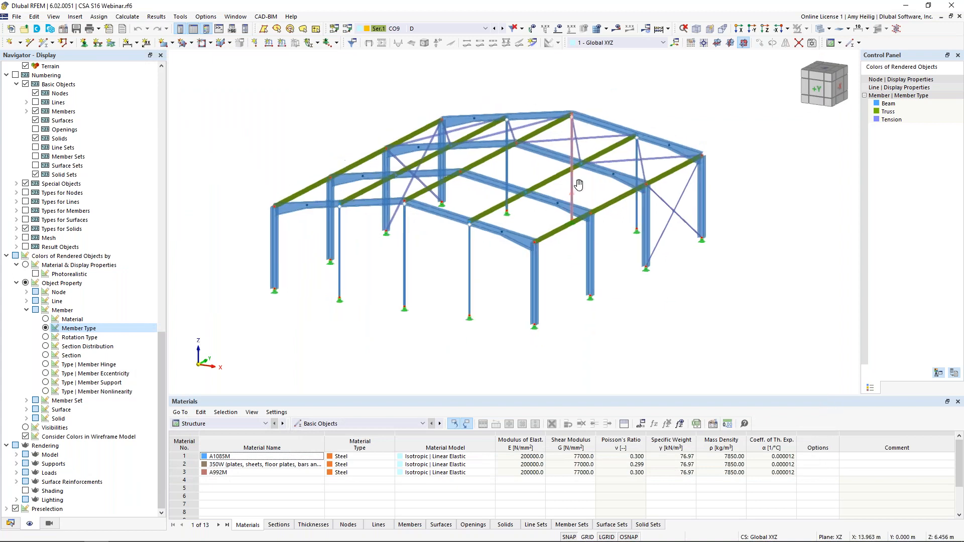
click(458, 29)
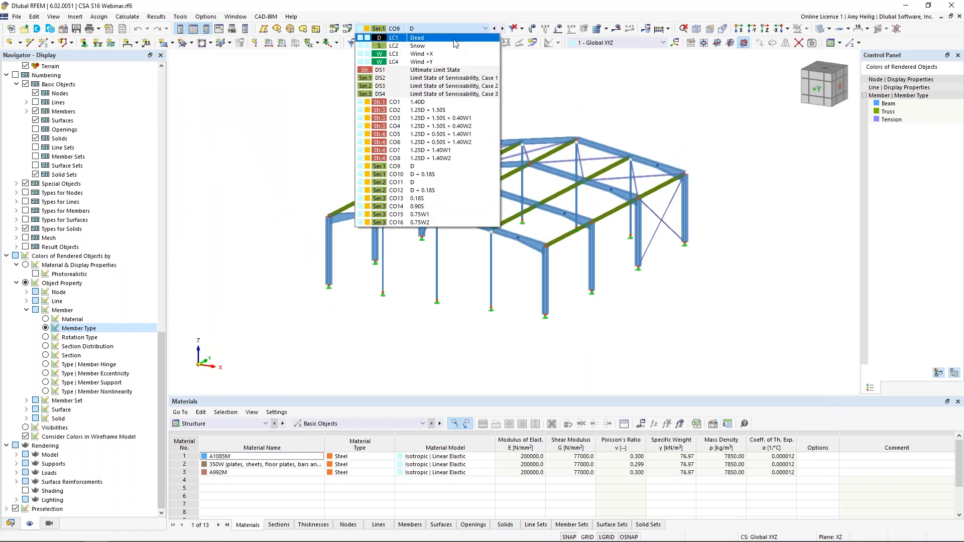
click(455, 43)
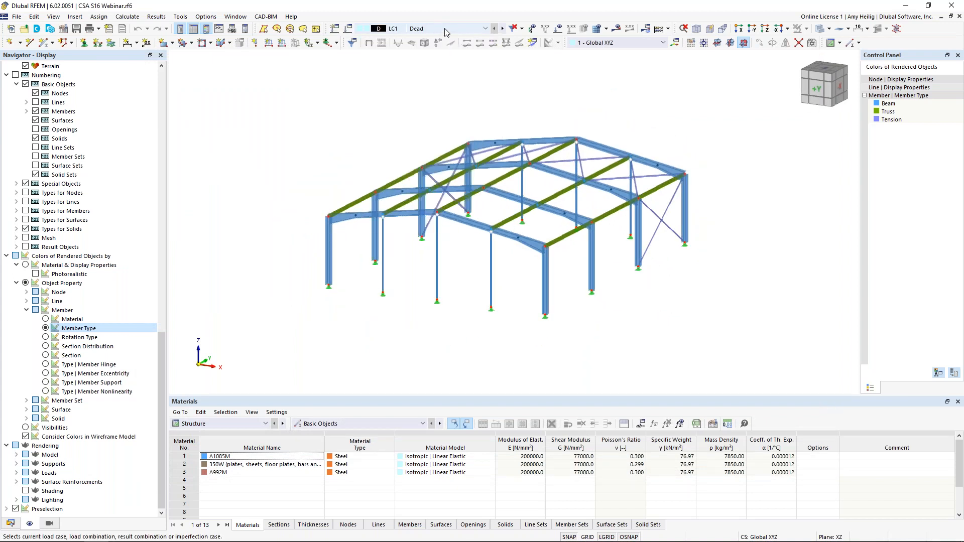
click(559, 30)
ctrl+middle_drag(733, 161, 695, 161)
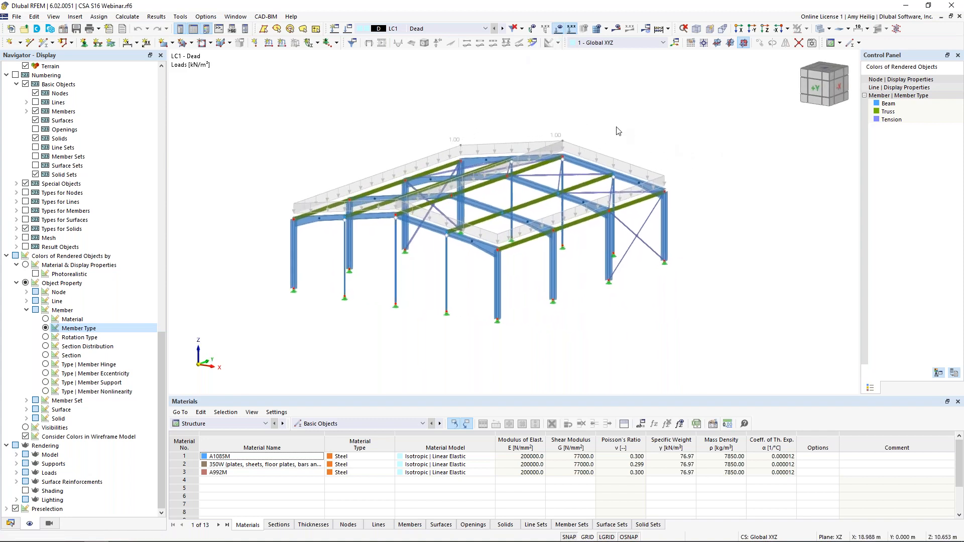
Step: List the model's member loads from area loads in the load wizards of the project data
click(10, 523)
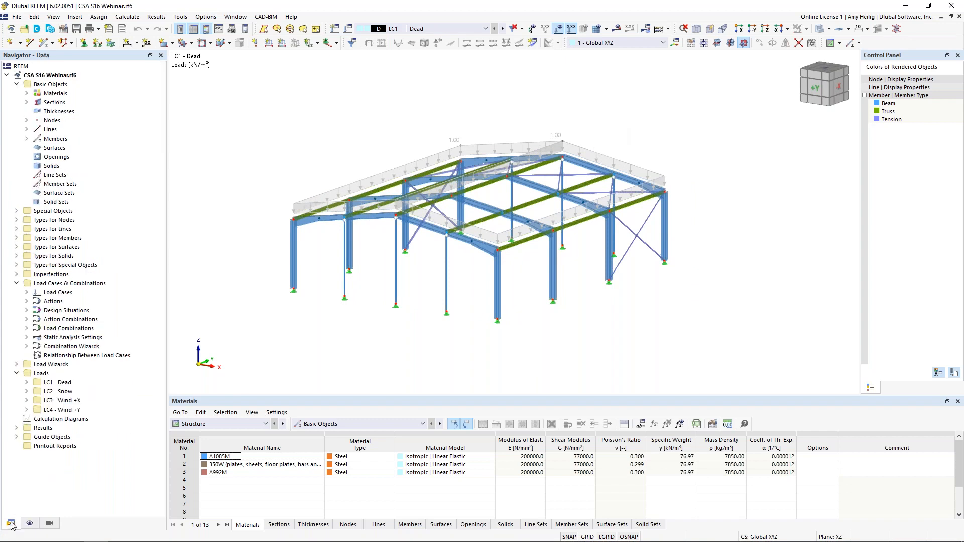
click(16, 364)
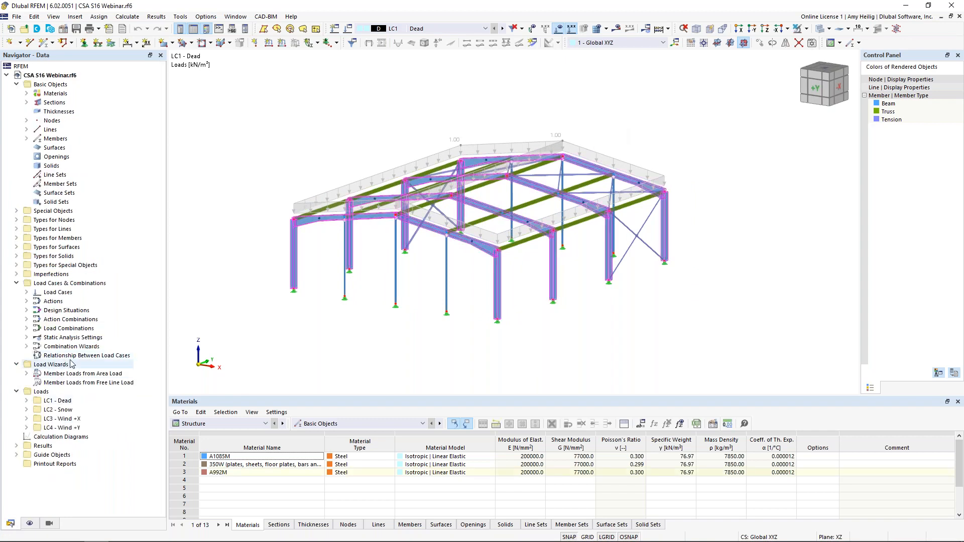
click(27, 373)
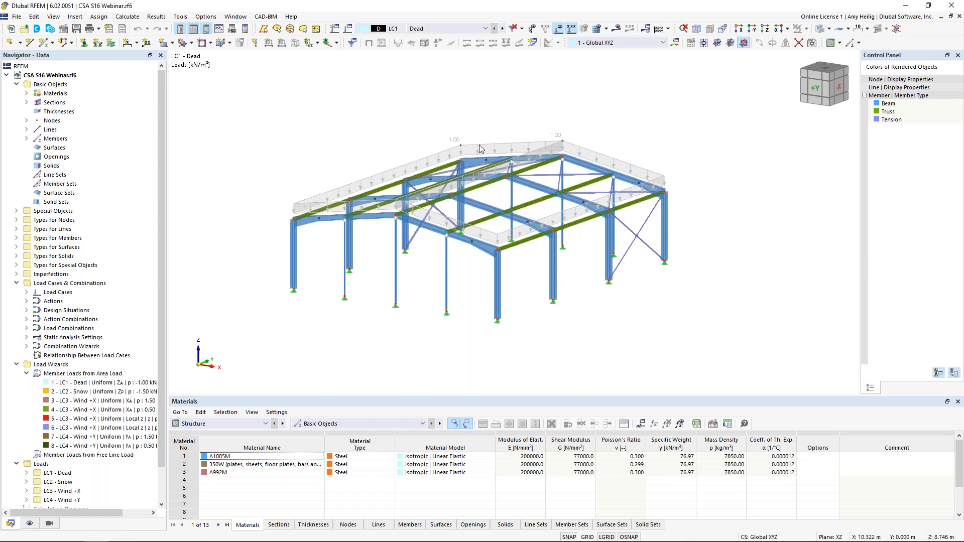
Step: Open the LC1 Dead area load for editing and examine its magnitude and geometry, including the boundary planes on the roof
scroll(481, 149, up, 2)
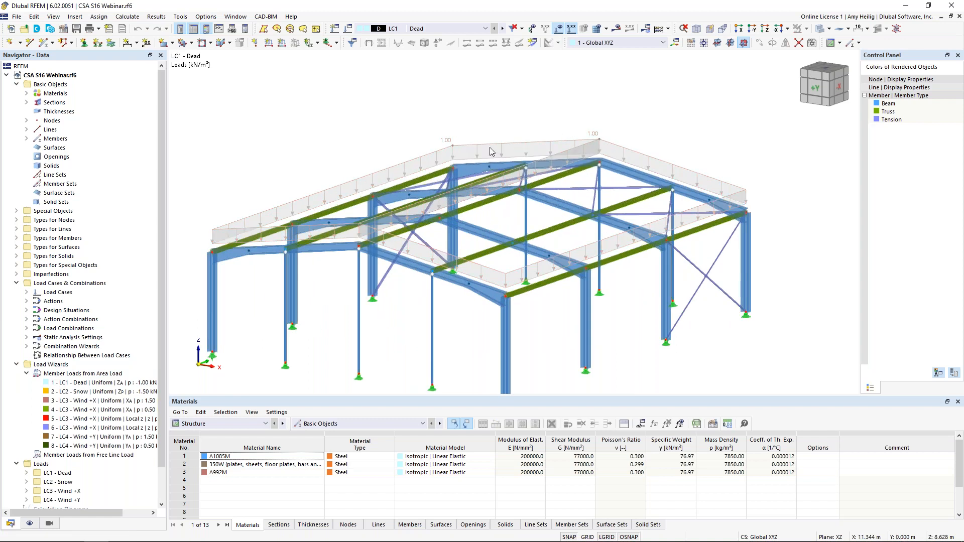
double_click(478, 149)
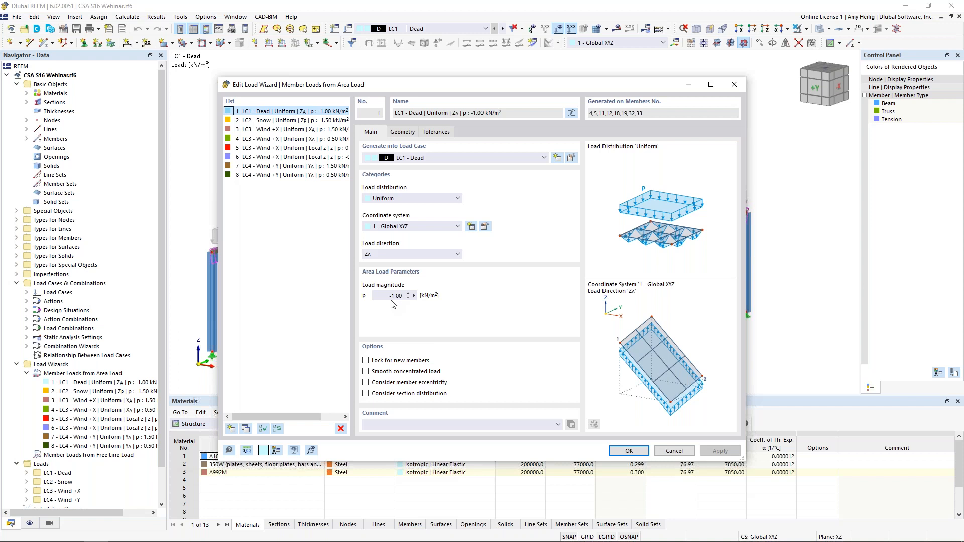
click(404, 133)
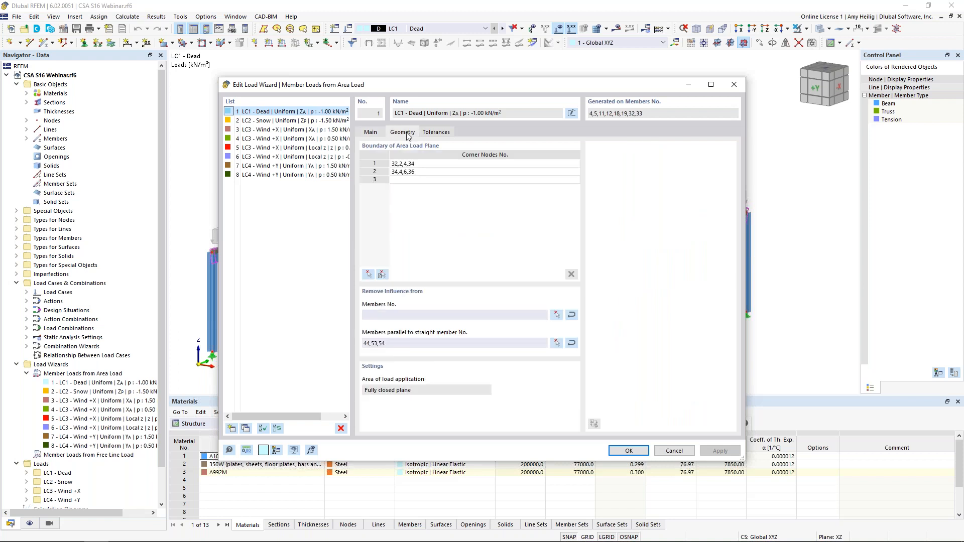
drag(435, 84, 441, 303)
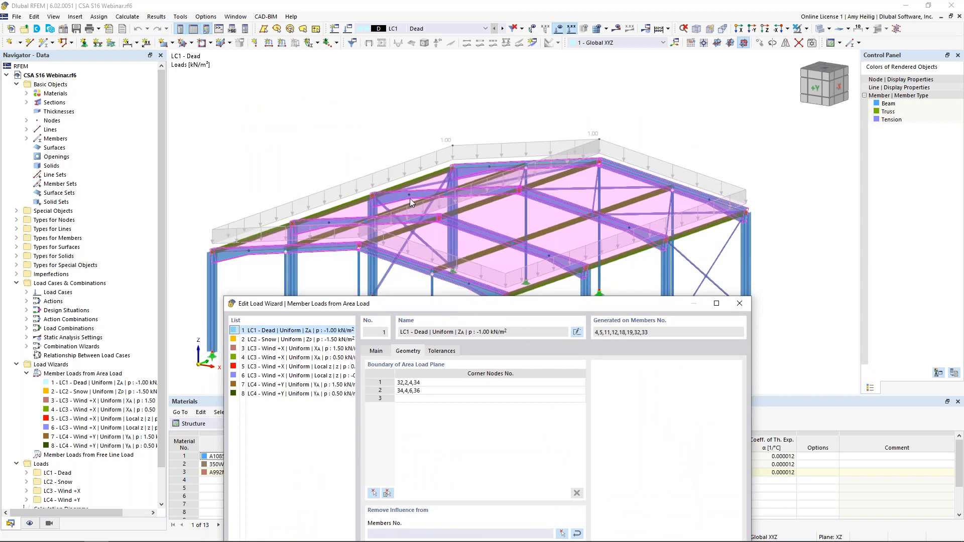
drag(518, 307, 532, 102)
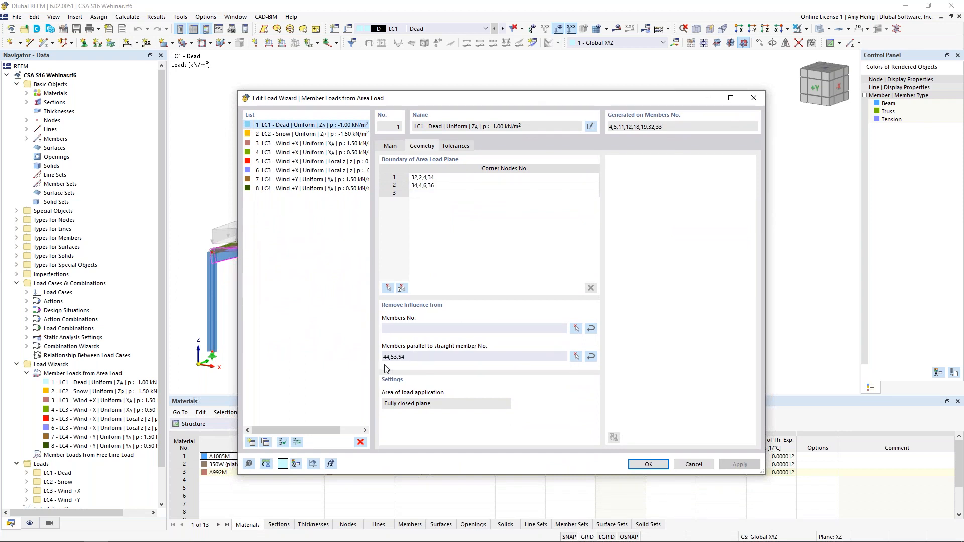
Step: Inspect on the model which parallel members are excluded from the dead load's influence, and close the load wizard without changes
click(576, 356)
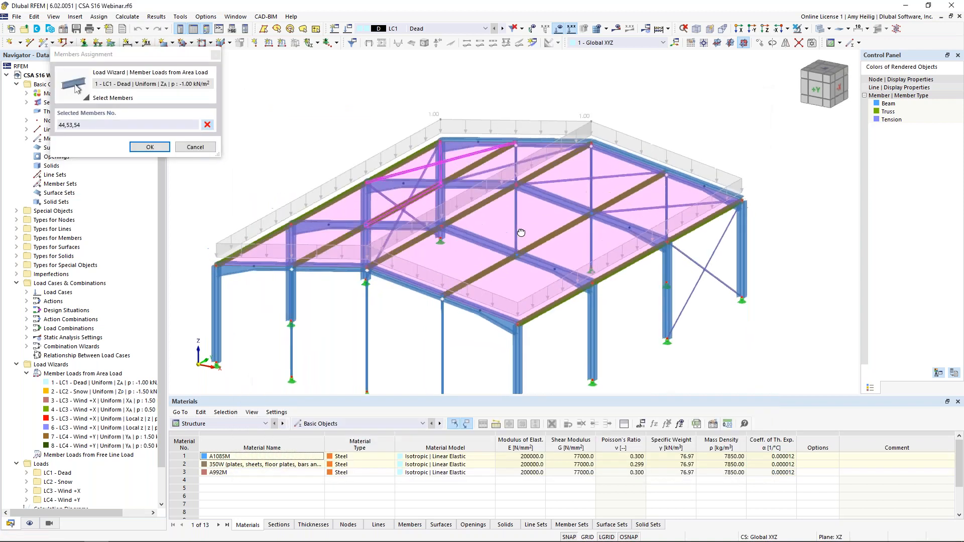
click(207, 148)
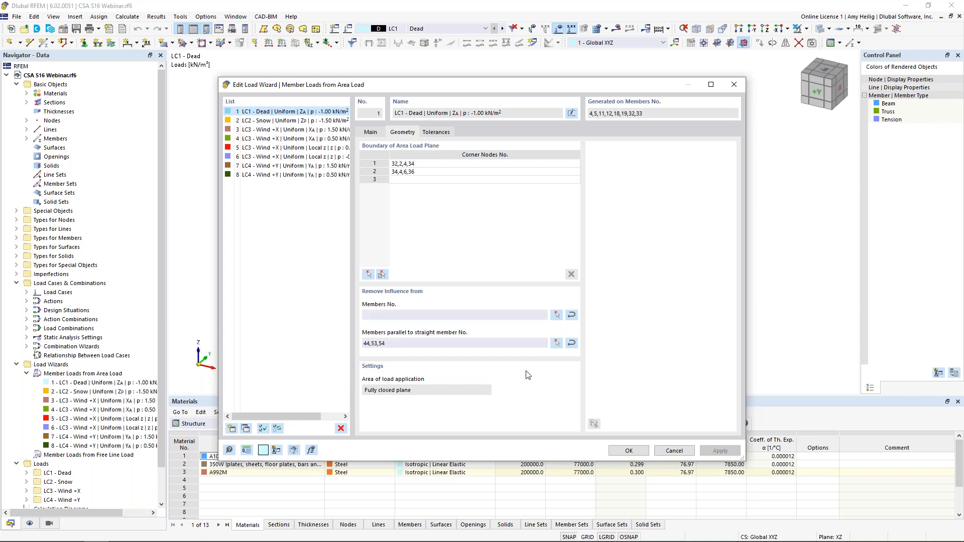
click(674, 450)
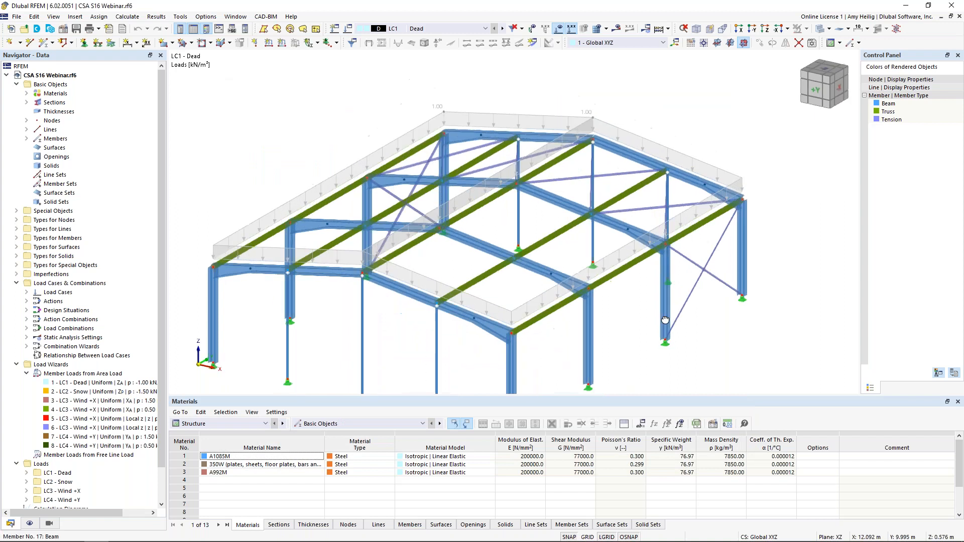
Step: Display the LC1 dead load separately as generated member loads, examine it on the frames, and restore the area load display
right_click(473, 147)
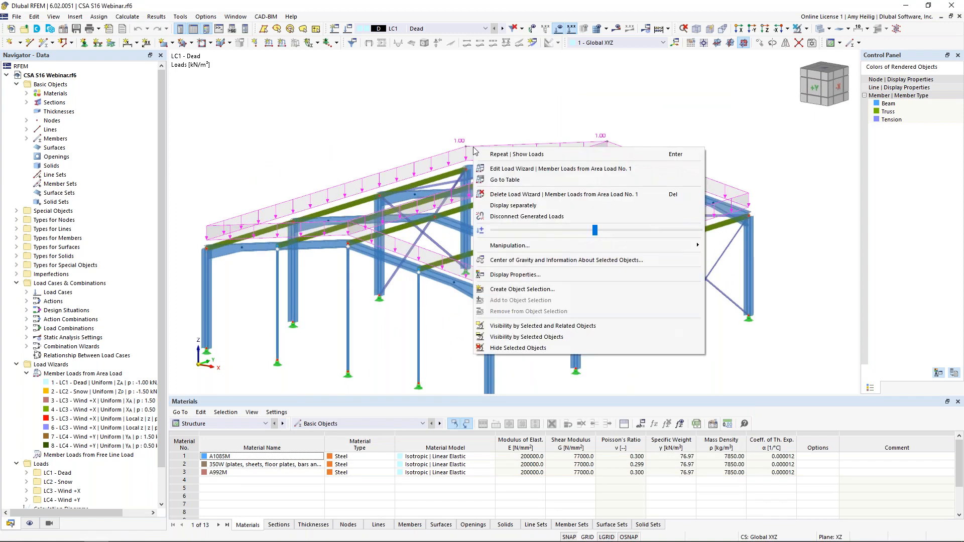
click(504, 206)
ctrl+middle_drag(621, 290, 553, 285)
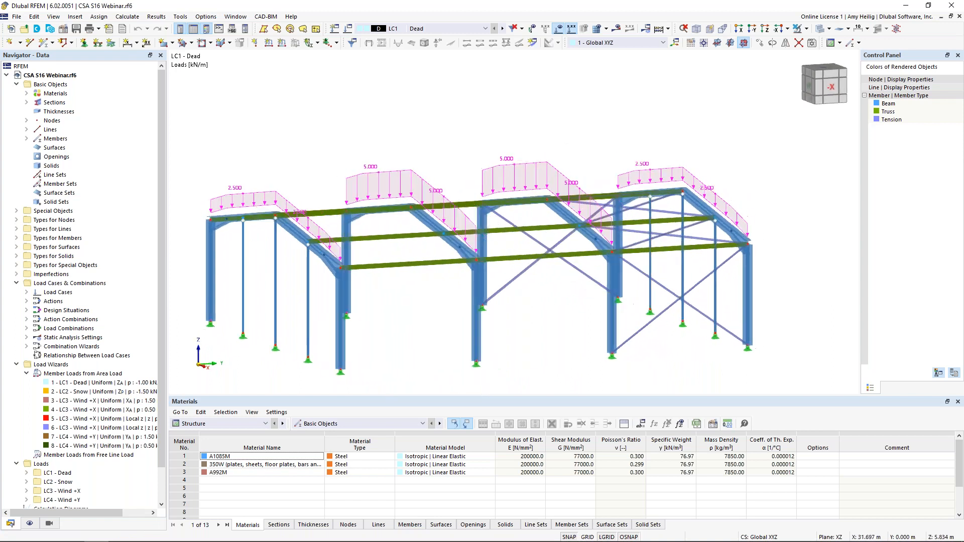
scroll(553, 284, down, 2)
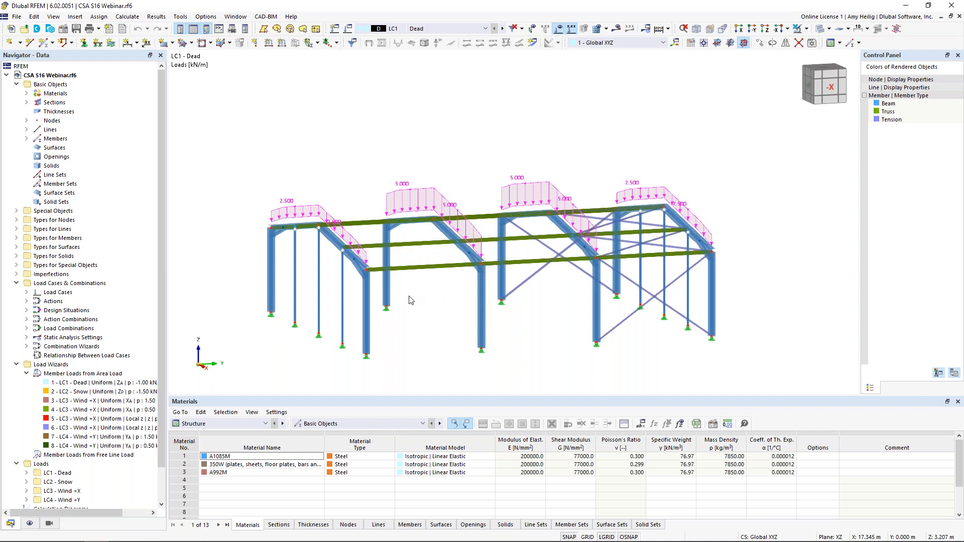
ctrl+middle_drag(433, 312, 439, 125)
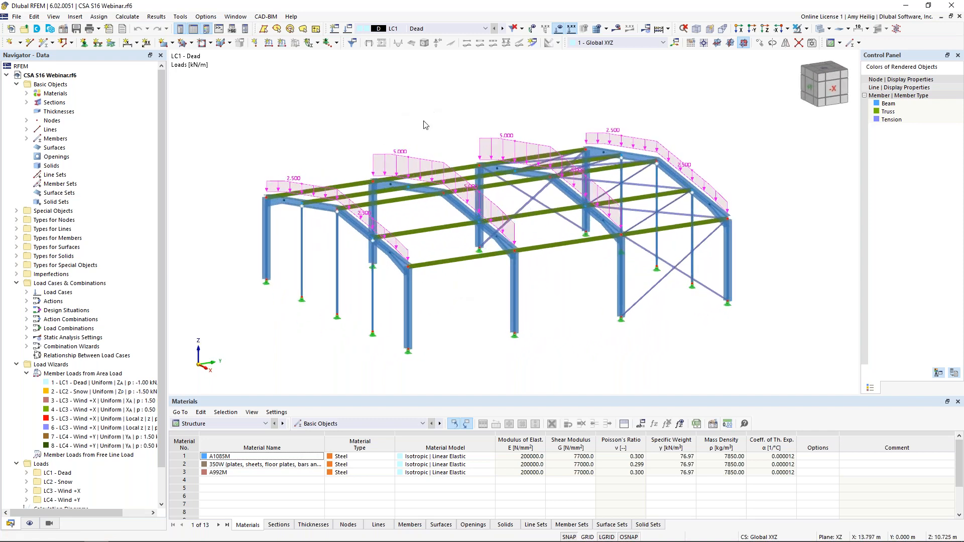
right_click(401, 154)
click(434, 215)
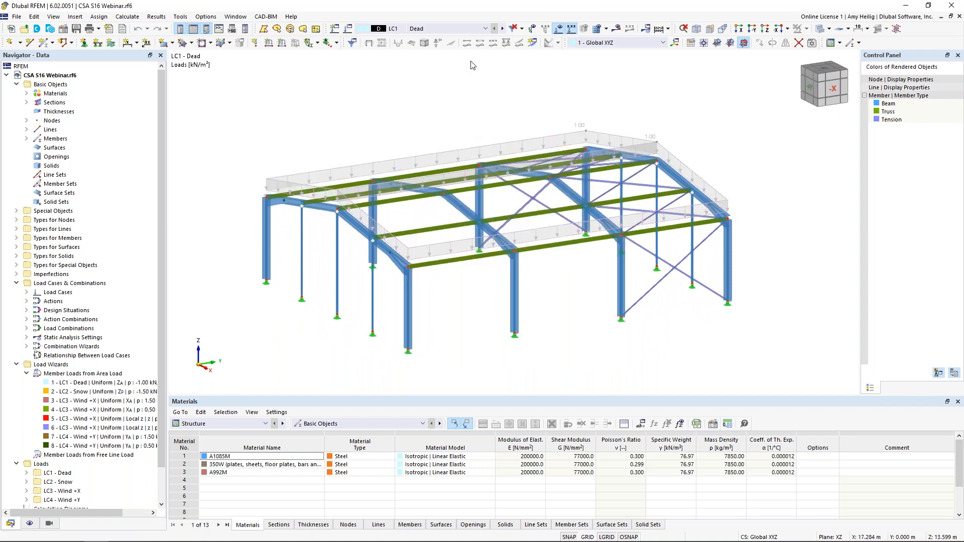
Step: Make LC2 Snow the active load case and inspect its area load's direction and magnitude in the load wizard
click(502, 29)
ctrl+middle_drag(467, 159, 494, 164)
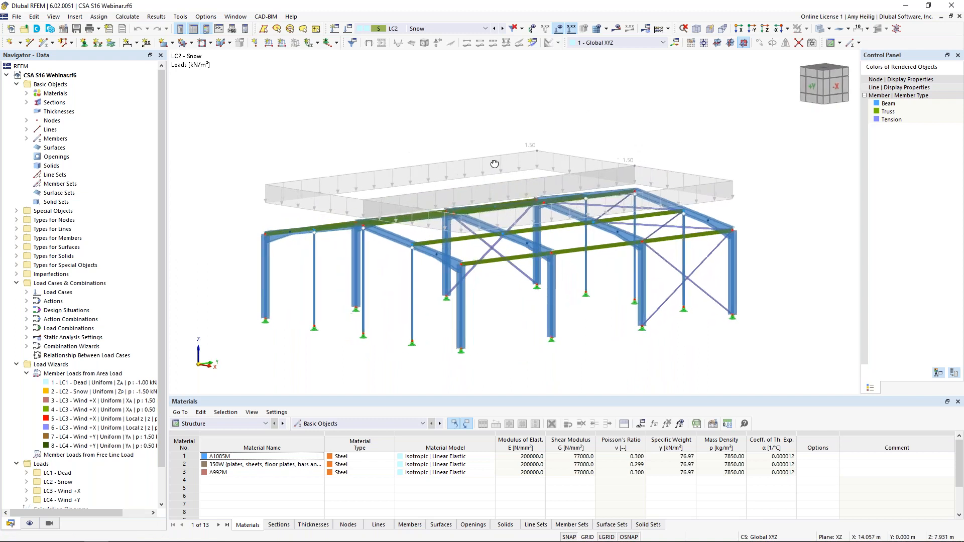
double_click(530, 153)
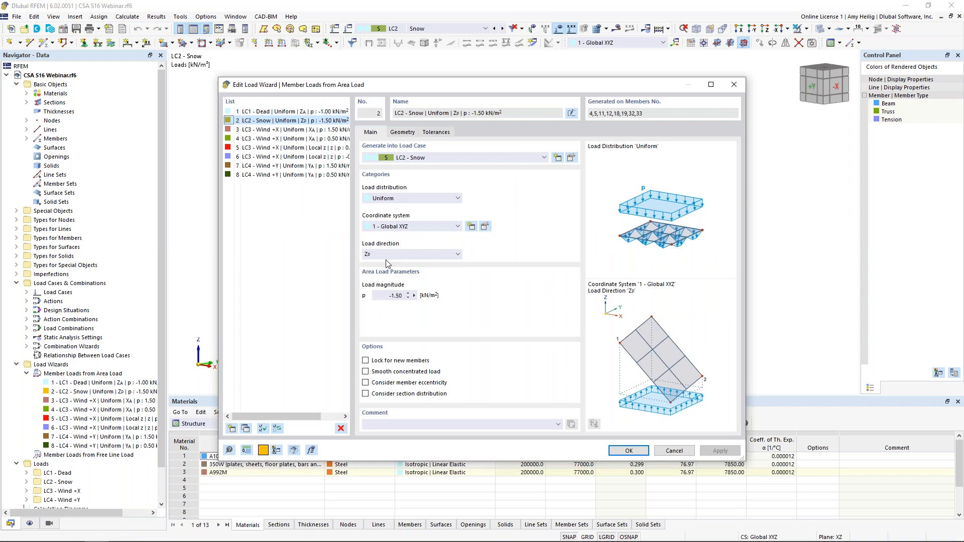
drag(457, 84, 464, 108)
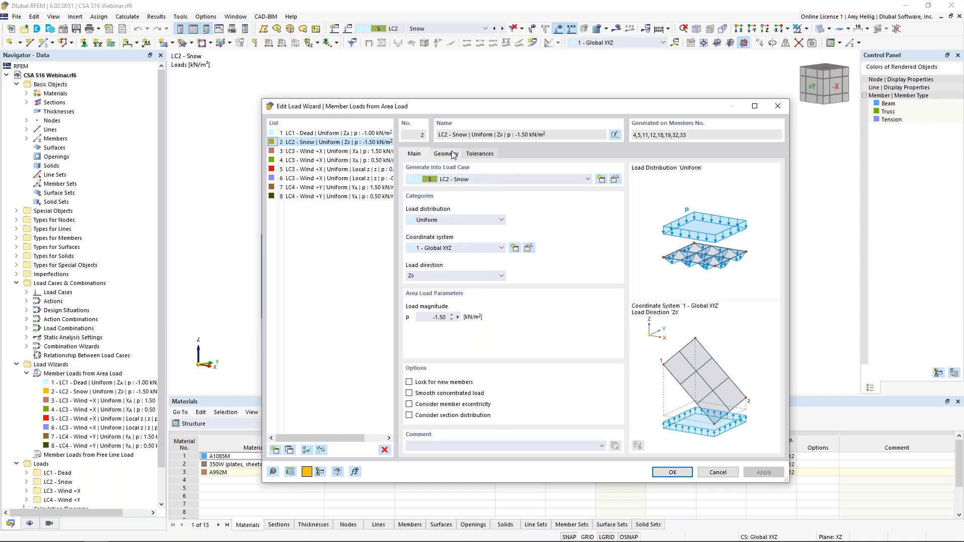
click(675, 472)
Step: Display the LC2 snow load separately as generated member loads, examine it on the frames, and restore the area load display
right_click(492, 160)
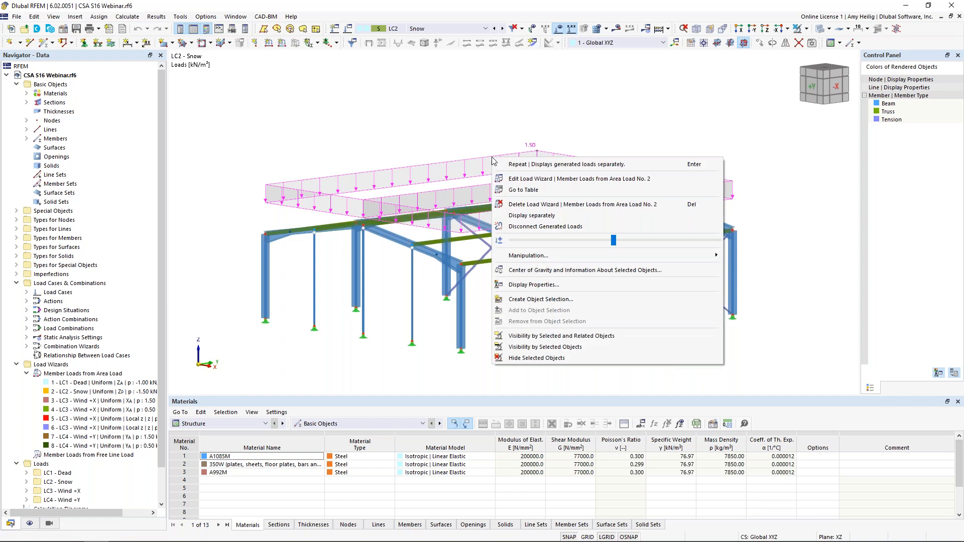
click(527, 217)
ctrl+middle_drag(529, 248, 375, 196)
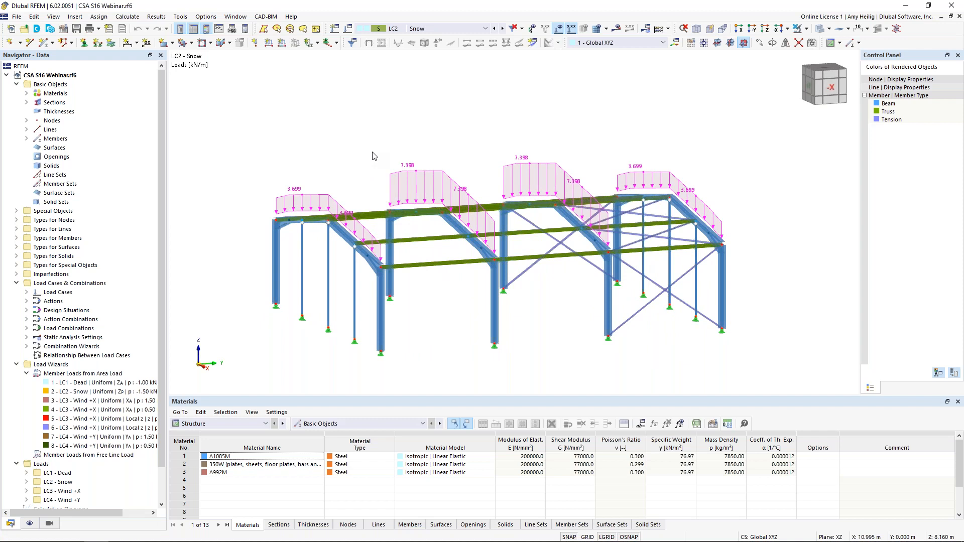
right_click(430, 172)
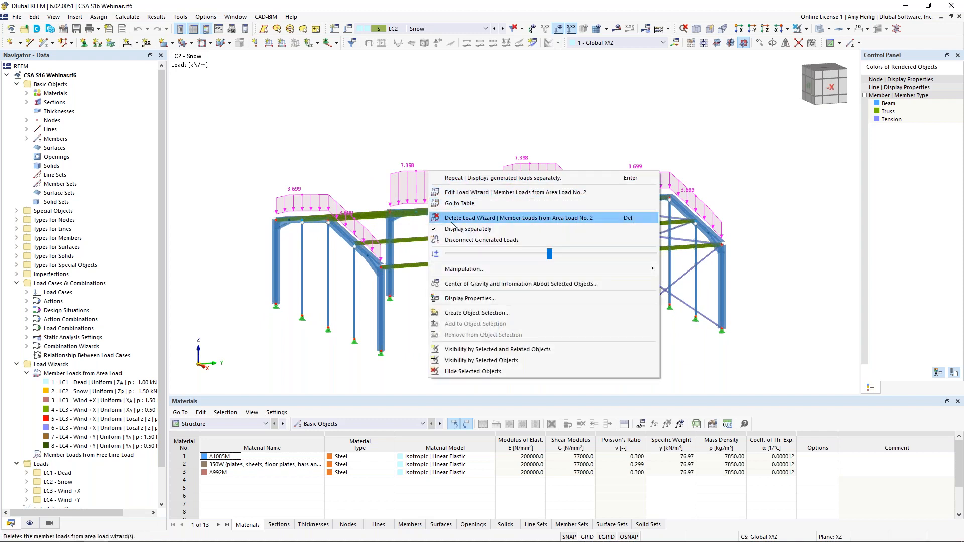
click(466, 229)
Step: Make LC3 Wind +X the active load case and examine its wall and roof area loads
click(503, 29)
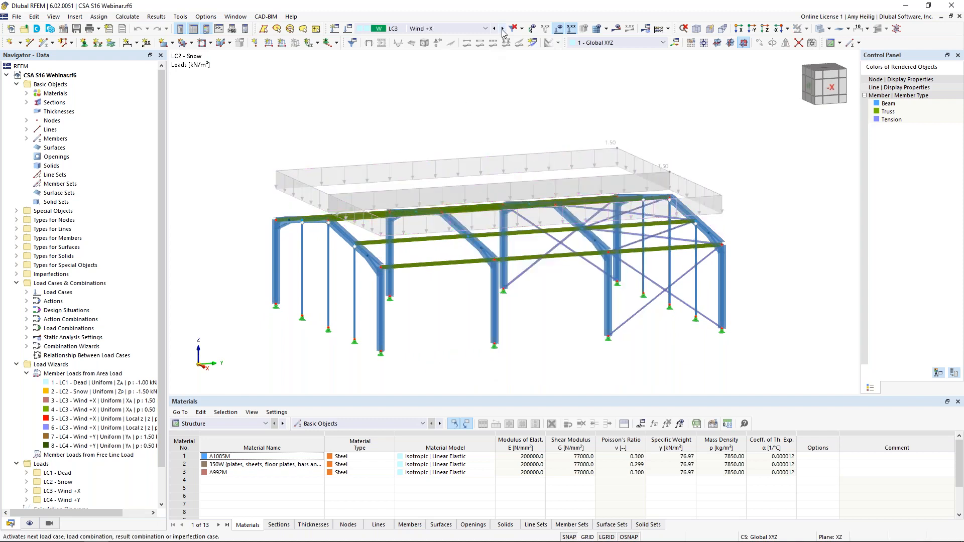
ctrl+middle_drag(373, 137, 509, 118)
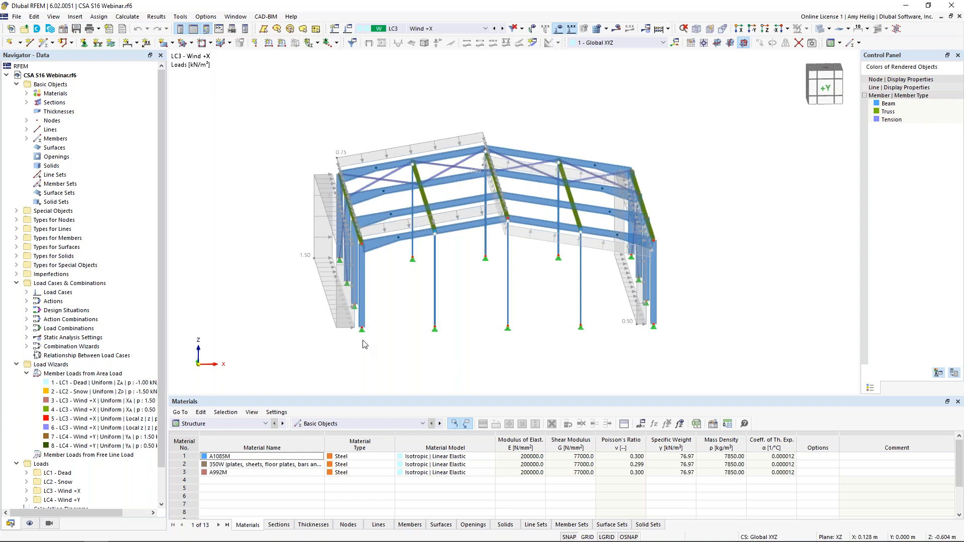
ctrl+middle_drag(353, 353, 399, 357)
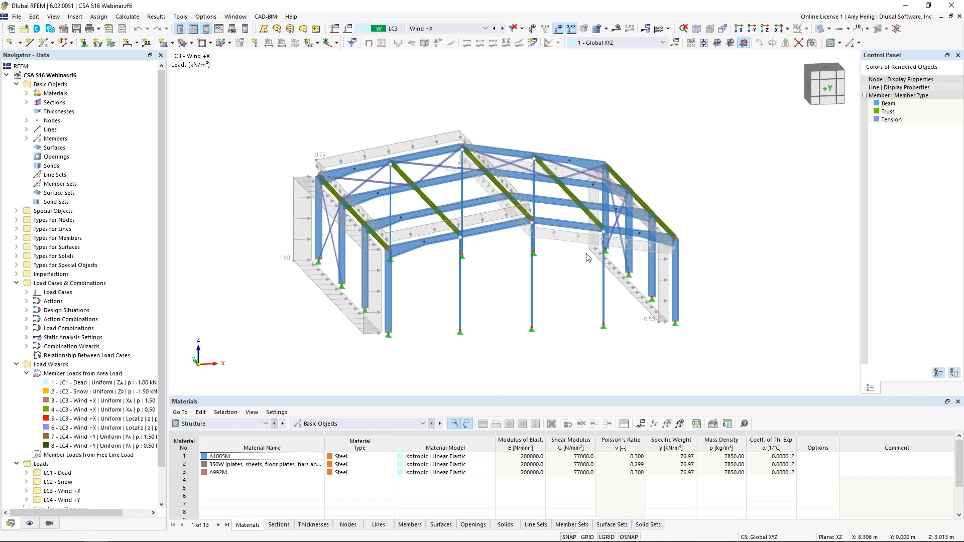
Step: Display the LC3 Wind +X loads separately as generated member loads, examine them on the frames, and restore the area load display
right_click(371, 335)
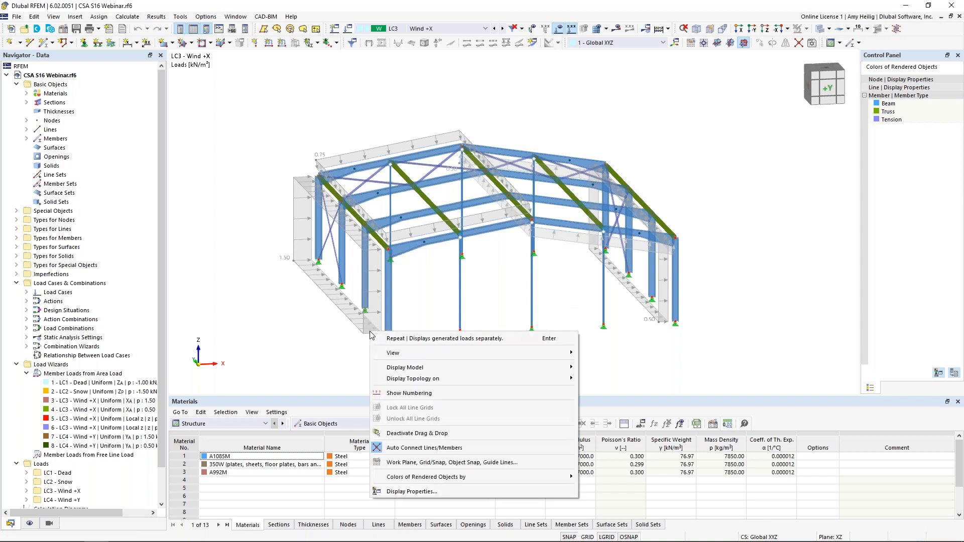
click(370, 330)
right_click(370, 331)
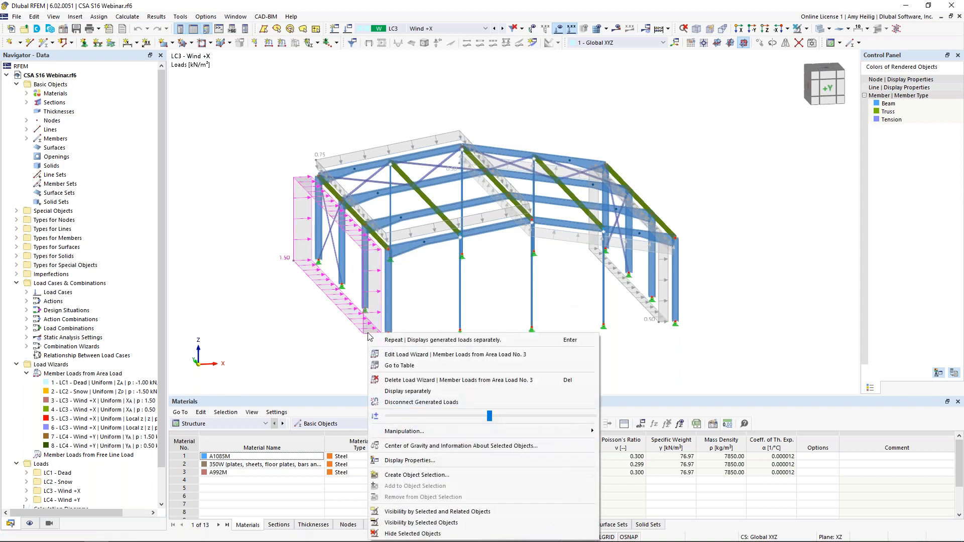
click(400, 391)
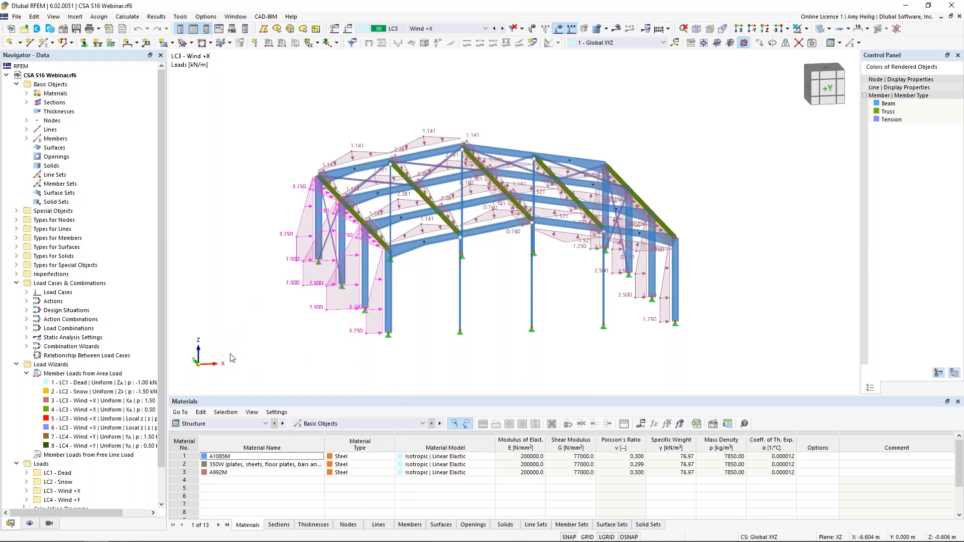
middle_drag(330, 340, 260, 339)
right_click(261, 312)
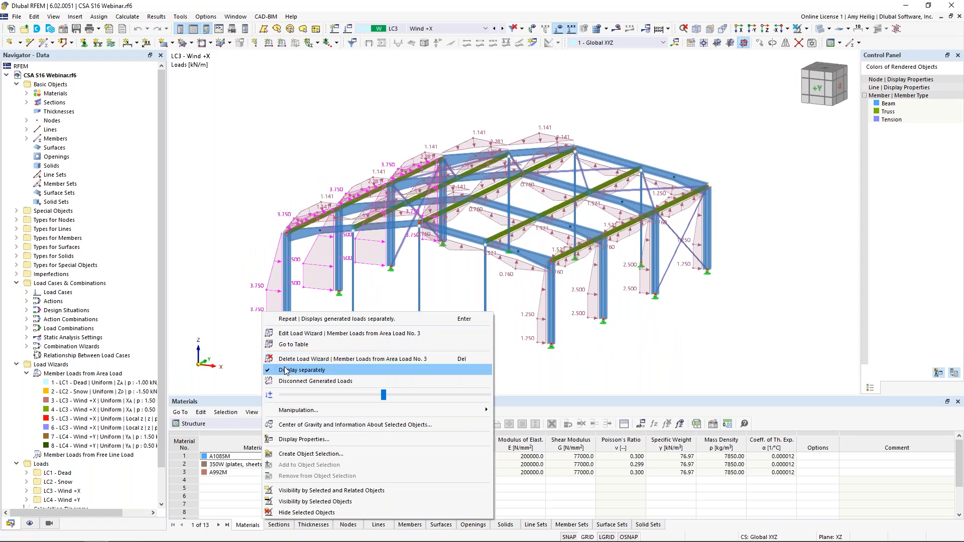
click(301, 360)
Step: Make LC4 Wind +Y the active load case and display its area loads separately as generated member loads
click(502, 29)
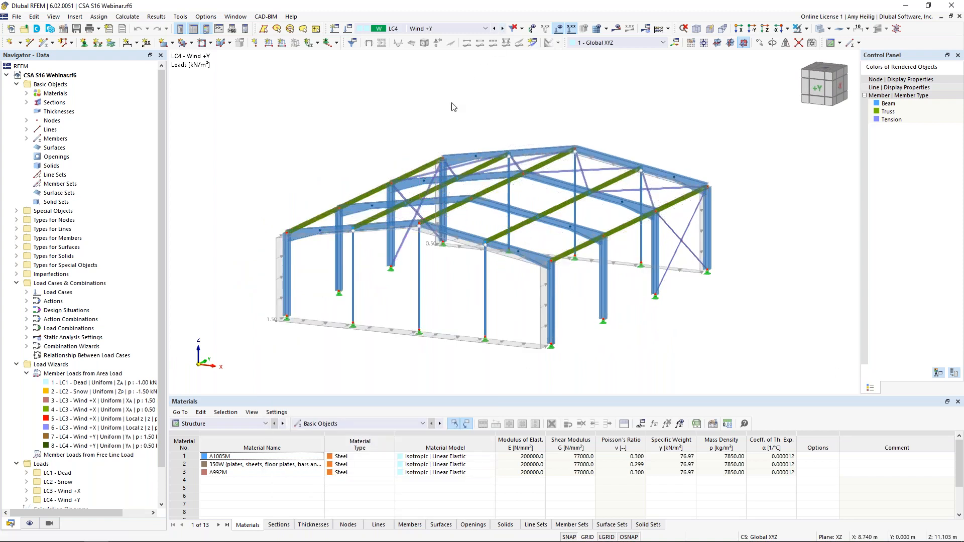
ctrl+middle_drag(306, 153, 475, 158)
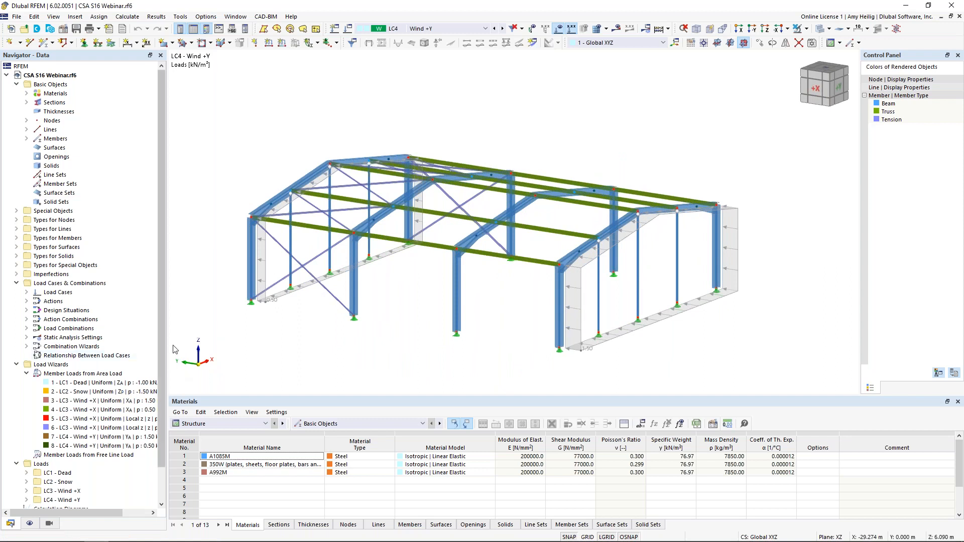
right_click(573, 350)
click(609, 212)
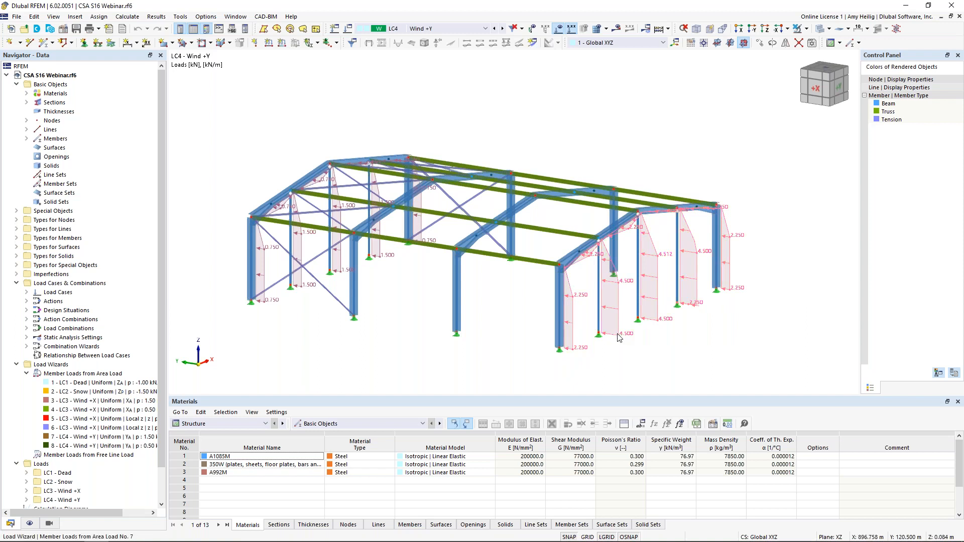
Step: Restore the area load display for LC4 Wind +Y and examine the loads on the end walls
right_click(574, 325)
click(611, 362)
ctrl+middle_drag(751, 322, 539, 339)
click(531, 356)
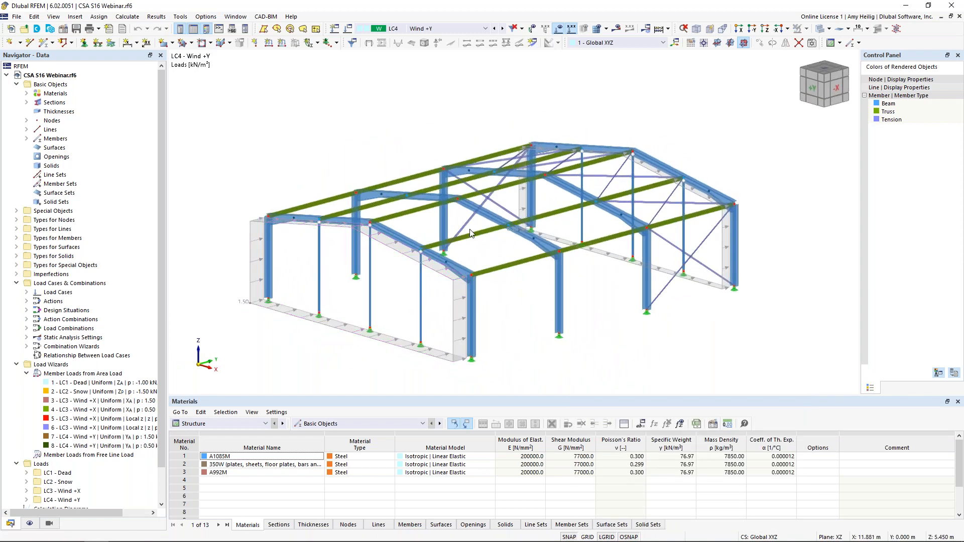
Step: Activate load combinations CO1, CO2 and CO3 in turn and examine the combined factored loads of CO3 on the model
click(431, 29)
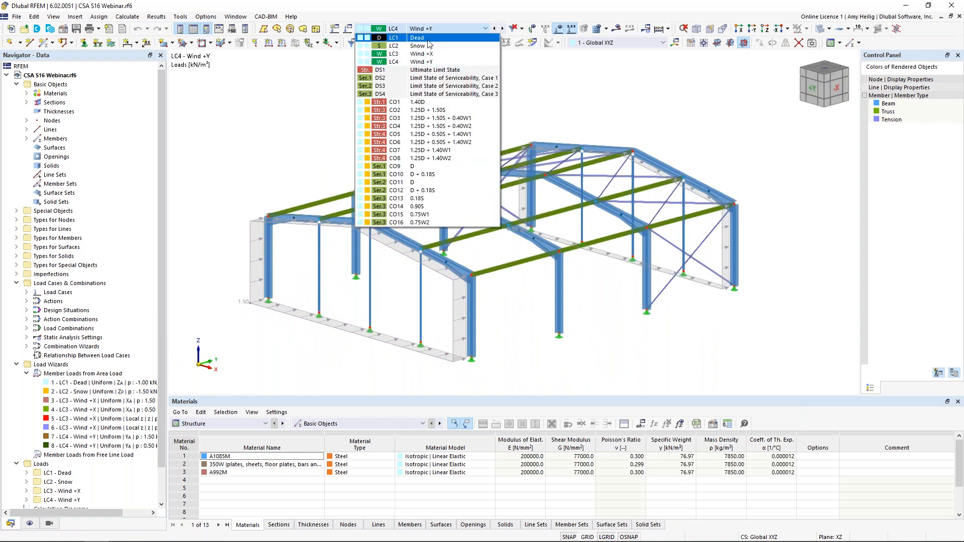
click(429, 102)
click(503, 29)
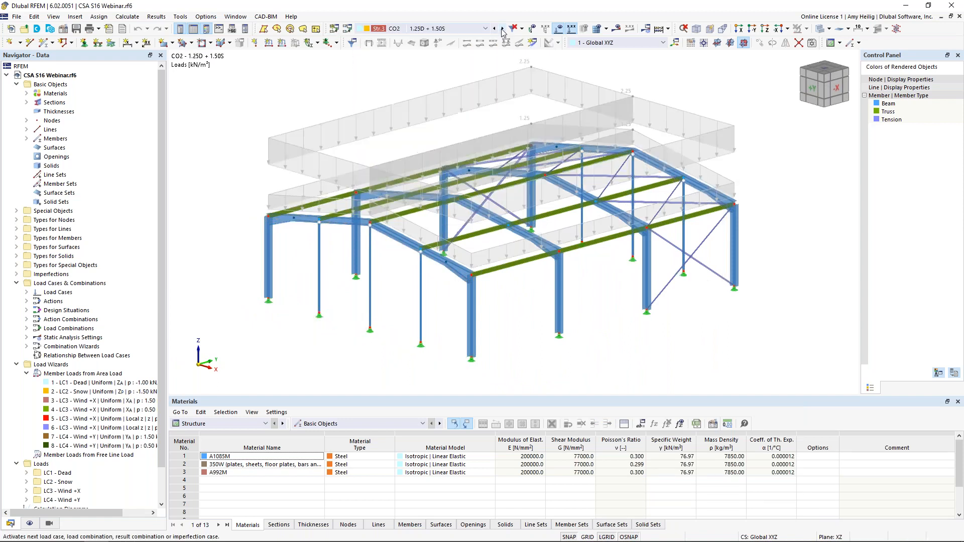
click(503, 29)
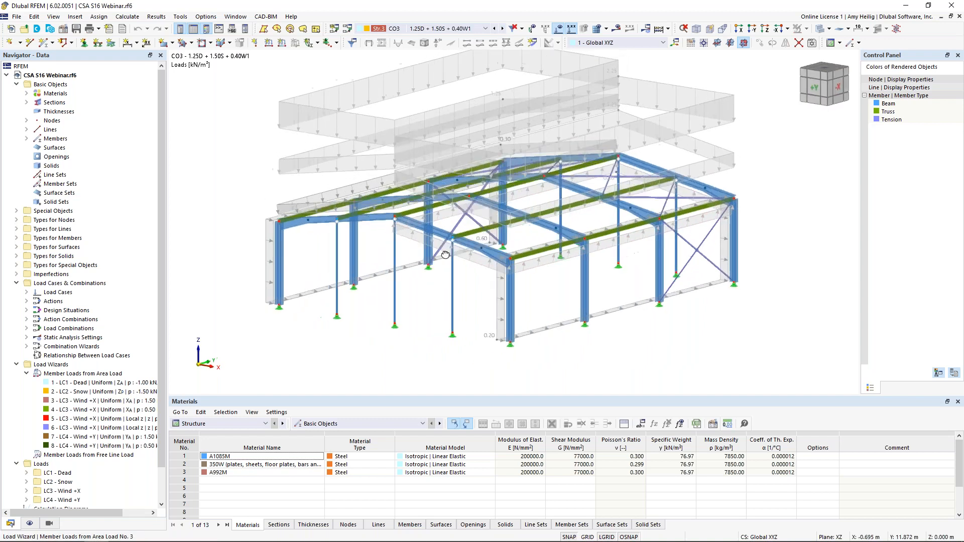
mouse_move(486, 236)
ctrl+middle_down()
mouse_move(556, 239)
mouse_move(473, 246)
ctrl+middle_up()
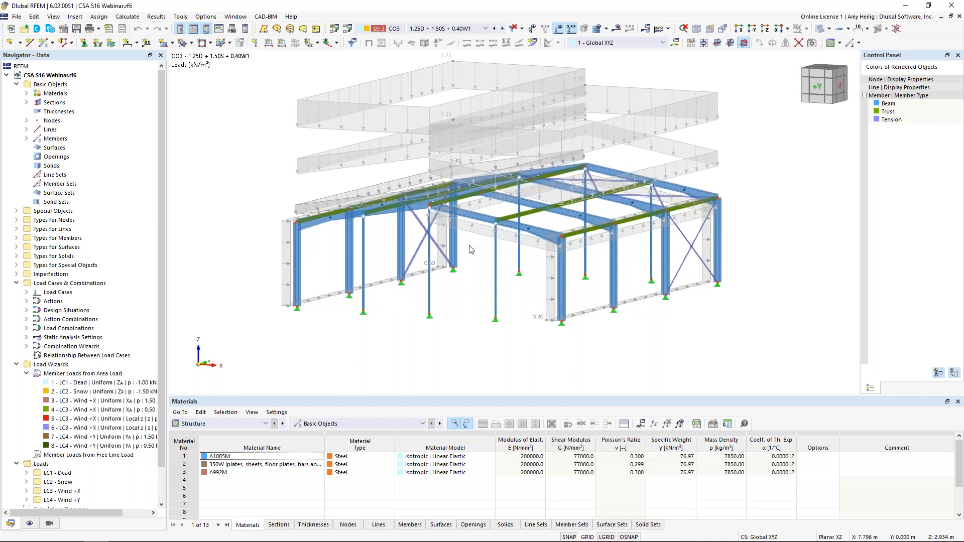
middle_drag(402, 140, 402, 167)
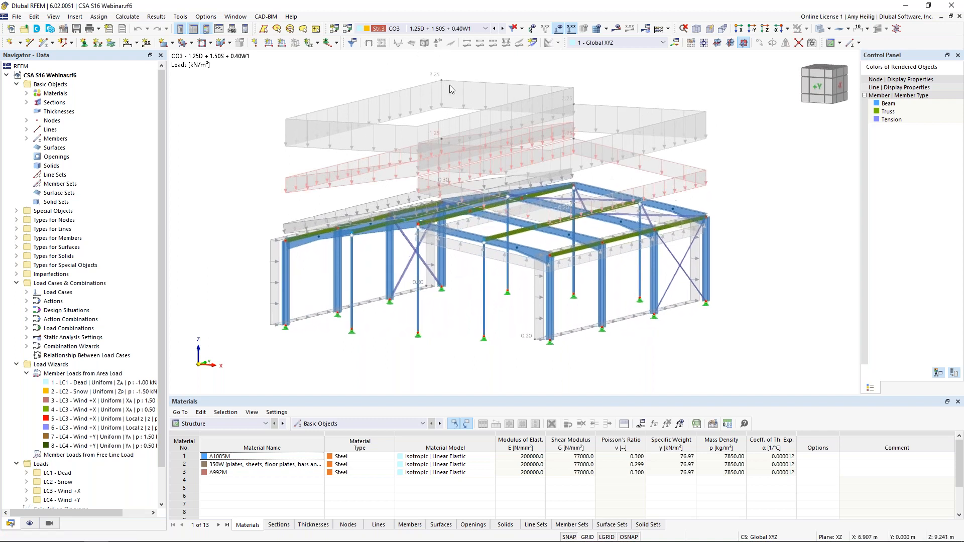
Step: Hide the load display on the model and make load combination CO2 (1.25D + 1.50S) active
click(558, 29)
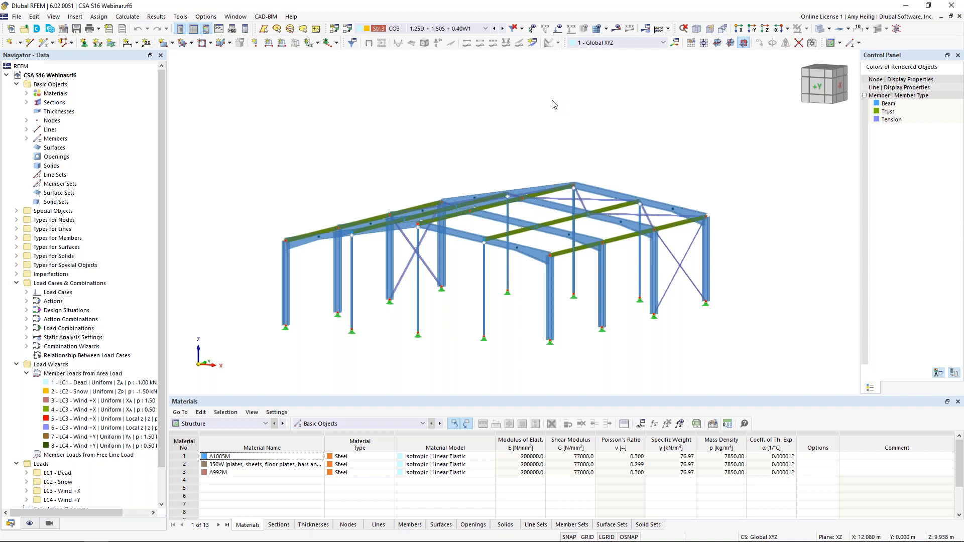
ctrl+middle_drag(553, 104, 525, 122)
click(485, 29)
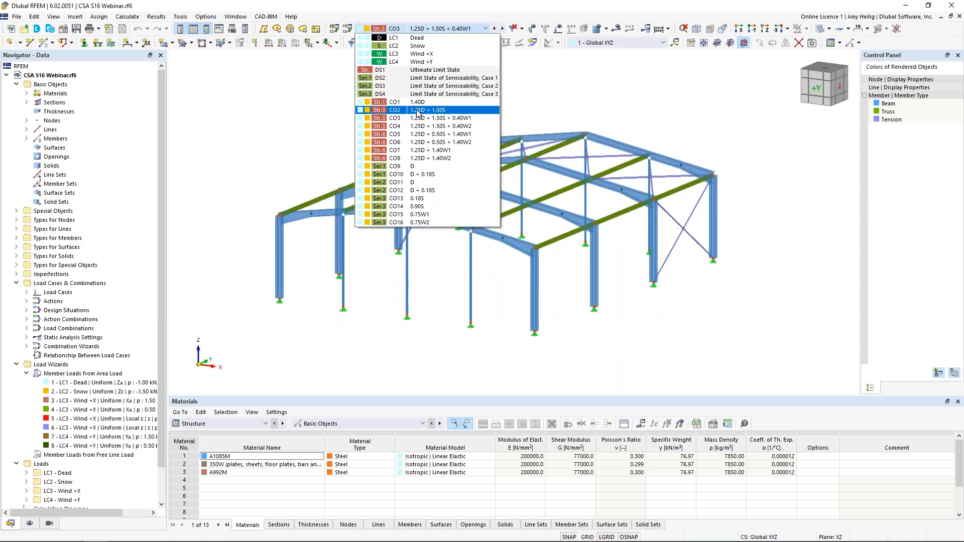
click(424, 110)
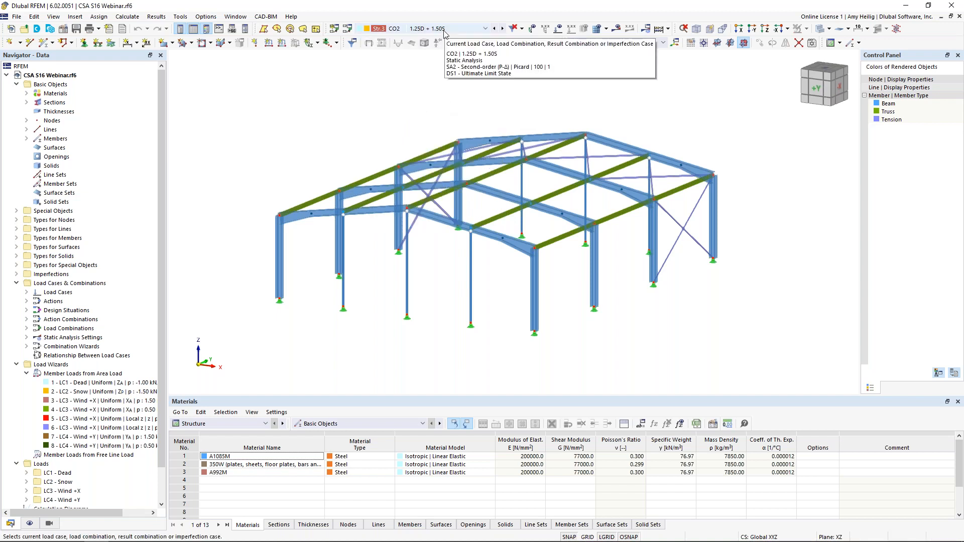
Step: Run the calculation for load combination CO2 to obtain its results
click(617, 33)
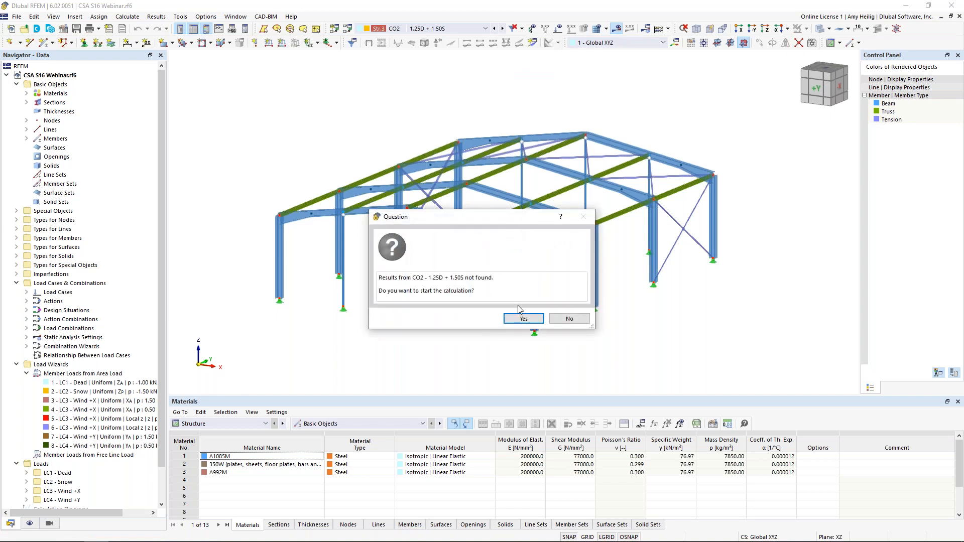
click(520, 319)
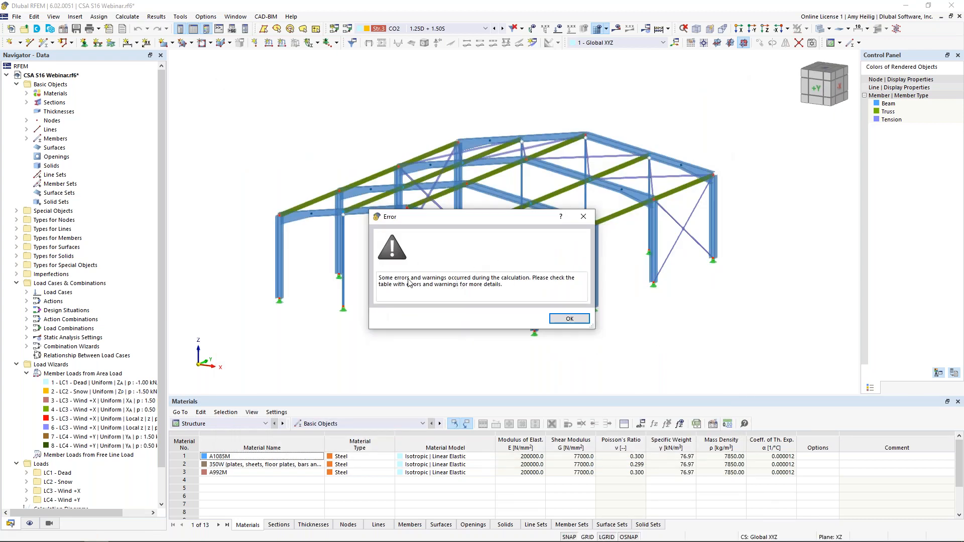
click(566, 318)
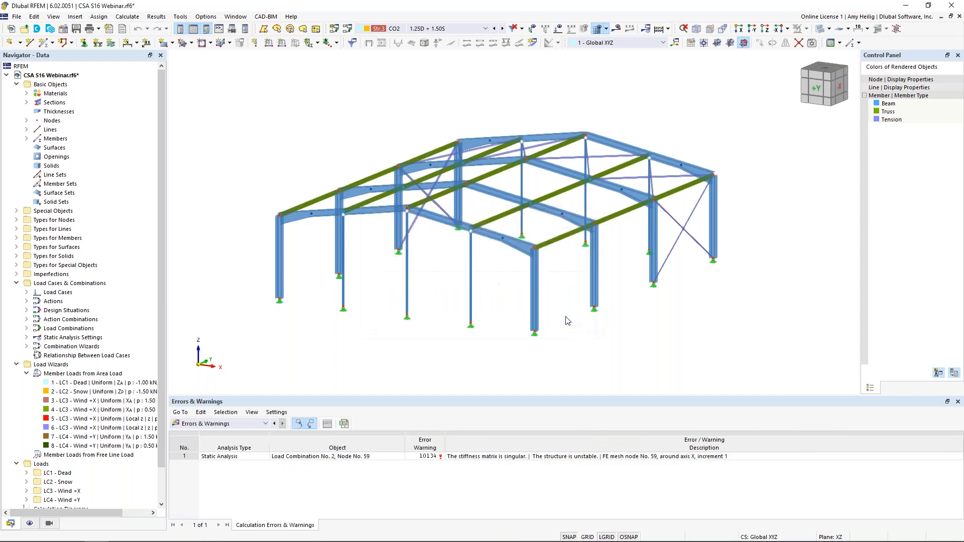
Step: Locate the instability error's node No. 59 on the model and examine the connection at the end-wall column top
click(573, 458)
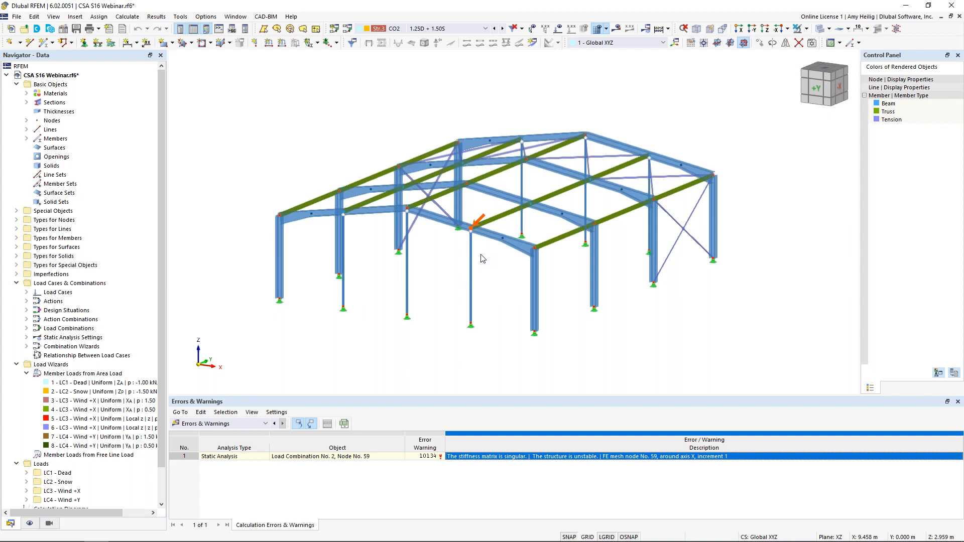
scroll(476, 247, up, 2)
scroll(473, 225, up, 5)
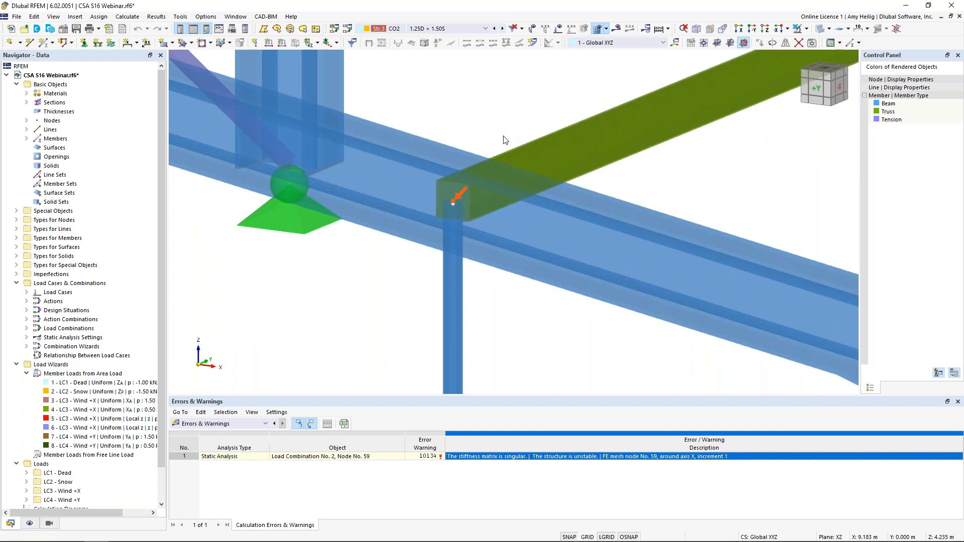
scroll(505, 140, down, 5)
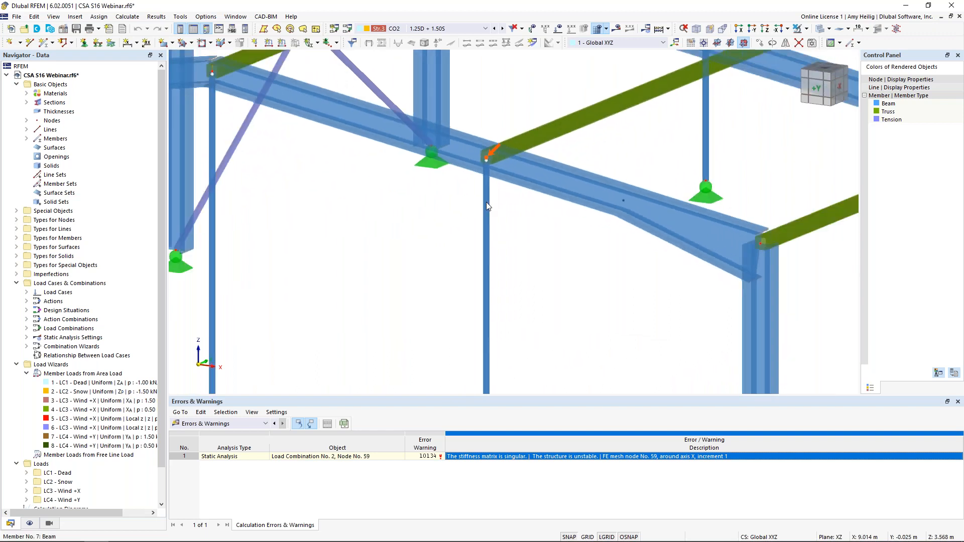
scroll(524, 197, down, 4)
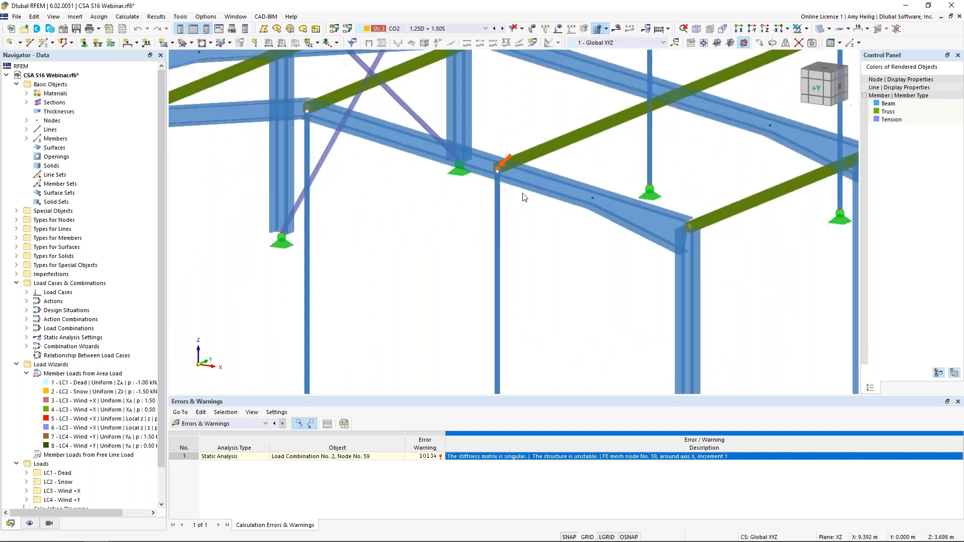
scroll(524, 197, down, 2)
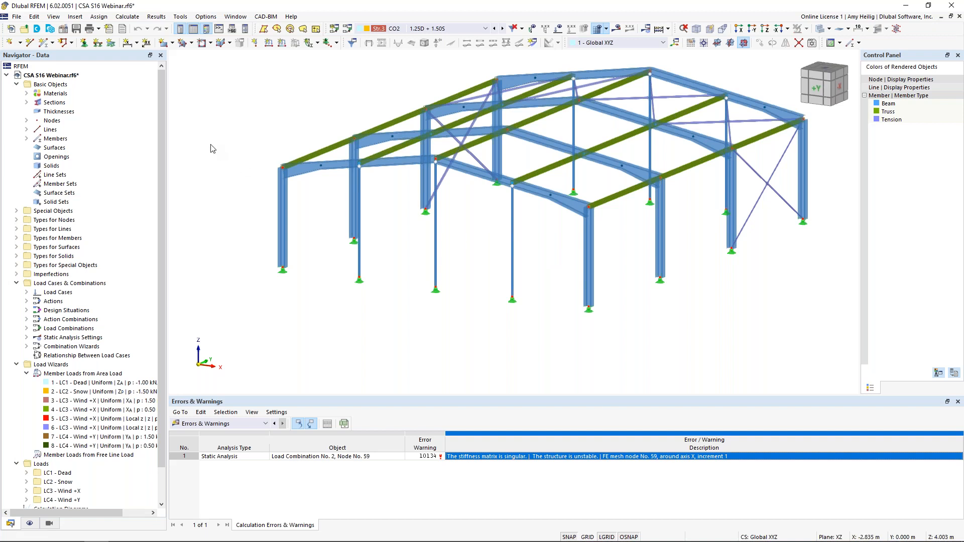
Step: Activate the Structure Stability add-on in the model's base data
right_click(73, 79)
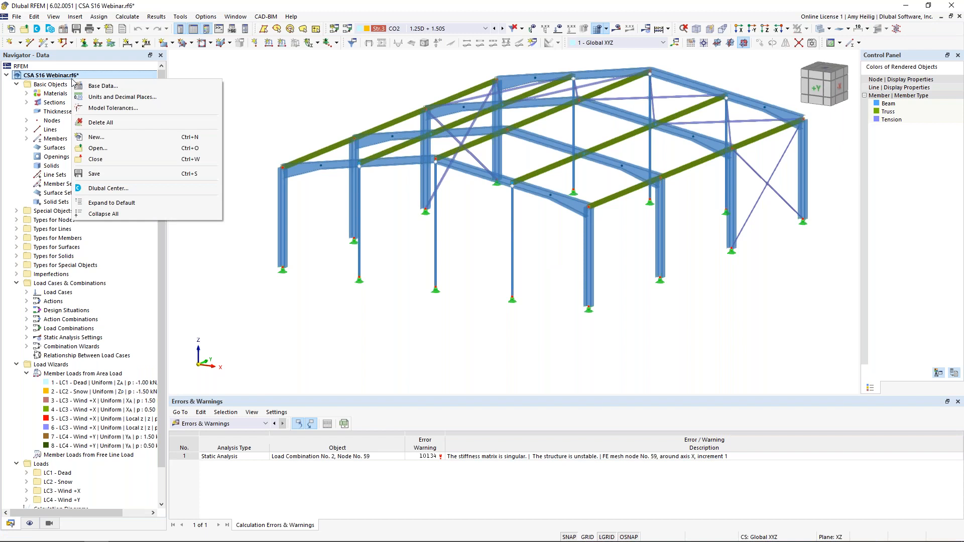
click(87, 86)
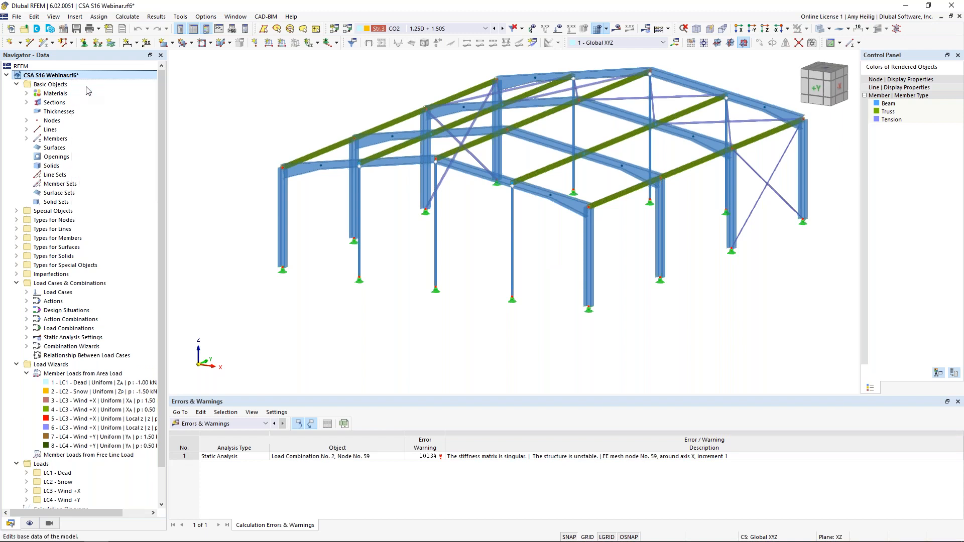
click(336, 121)
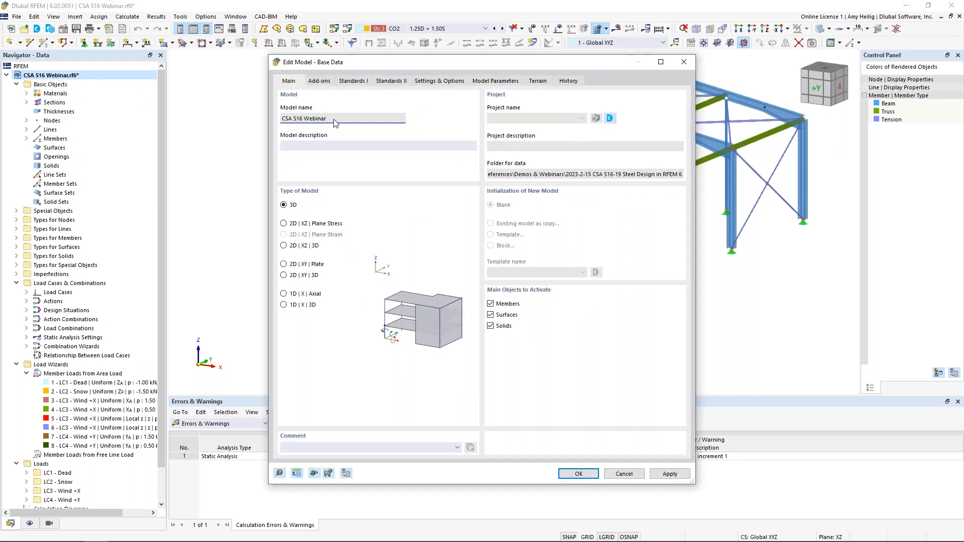
click(325, 82)
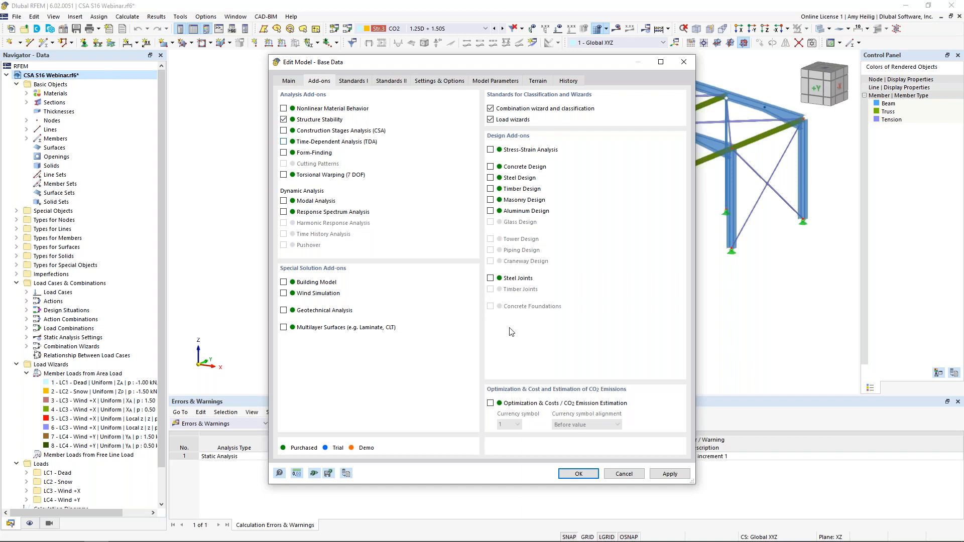
click(577, 474)
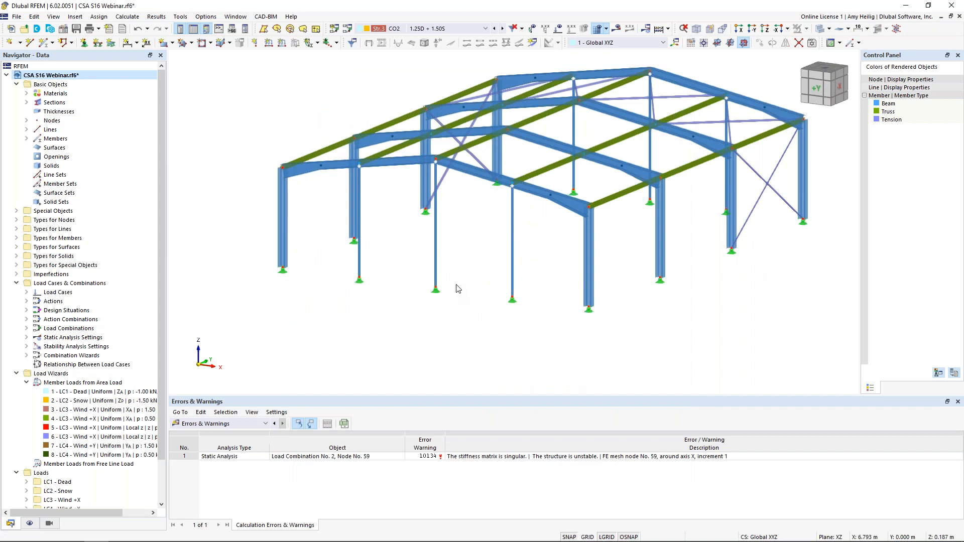
Step: Enable critical load calculation for CO2 and set ST1 to calculate without loading for an instability check by mode shape
click(347, 30)
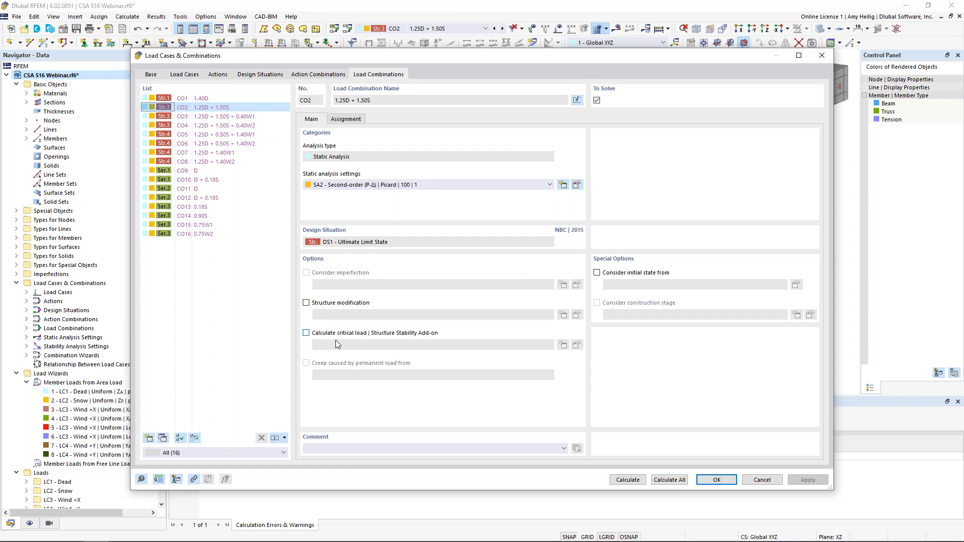
click(306, 333)
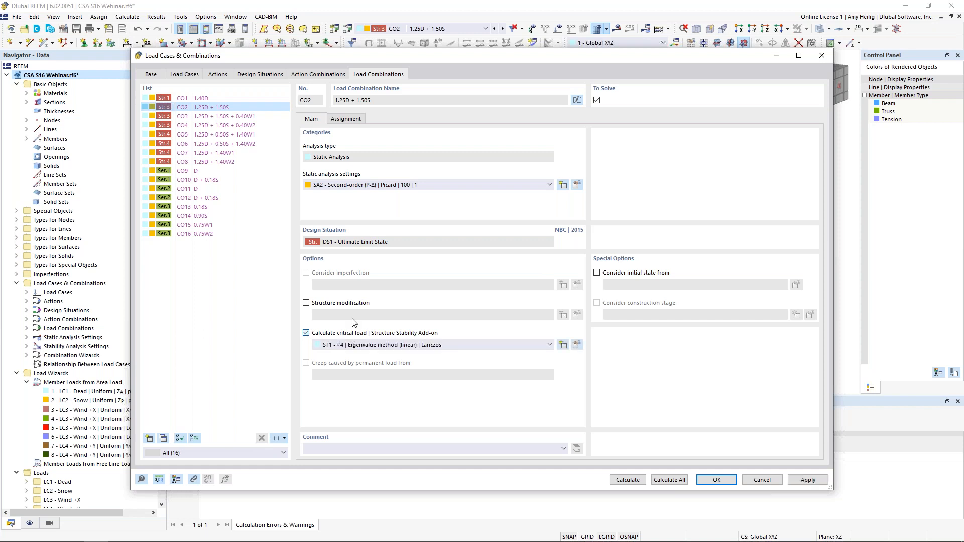
click(576, 346)
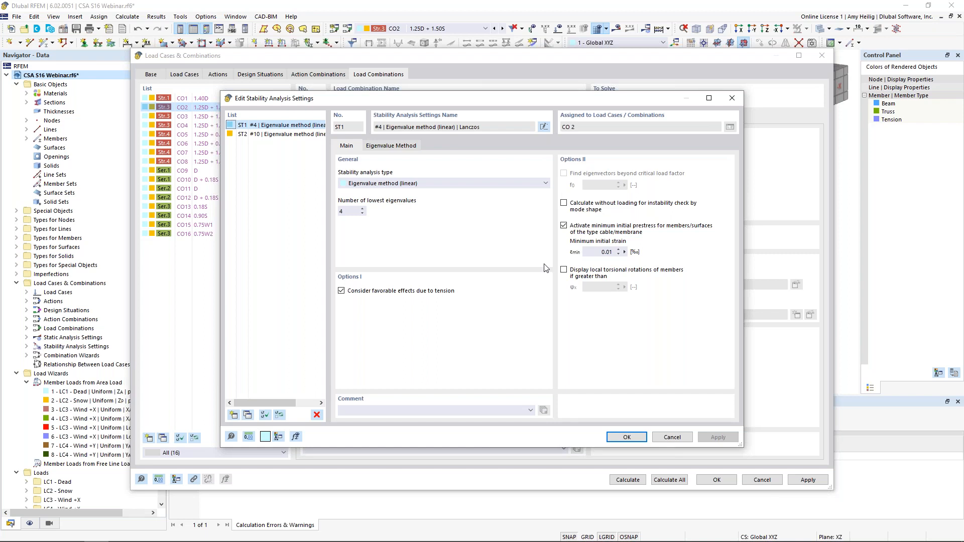
click(565, 204)
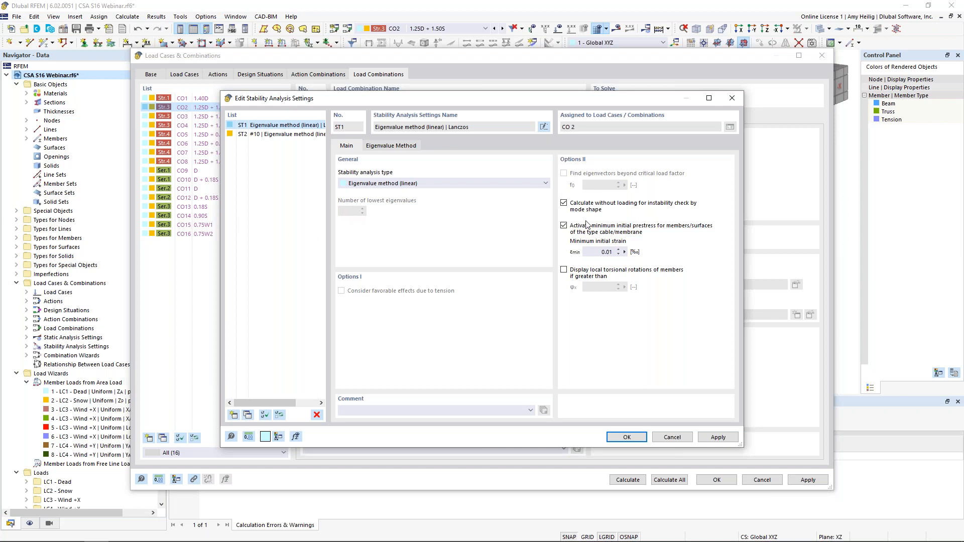
click(625, 437)
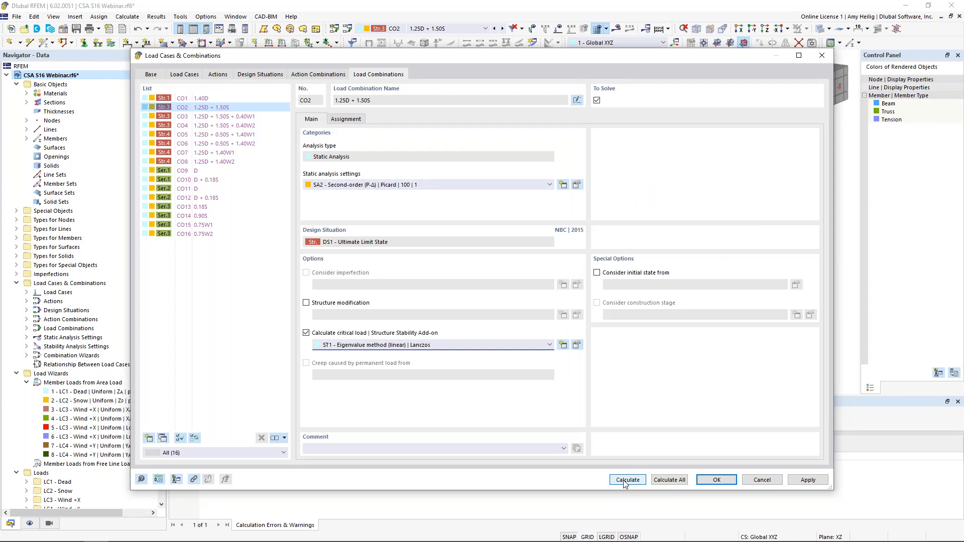
Step: Calculate CO2 and examine the resulting stability mode shape at the displaced top of the end-wall column
click(626, 480)
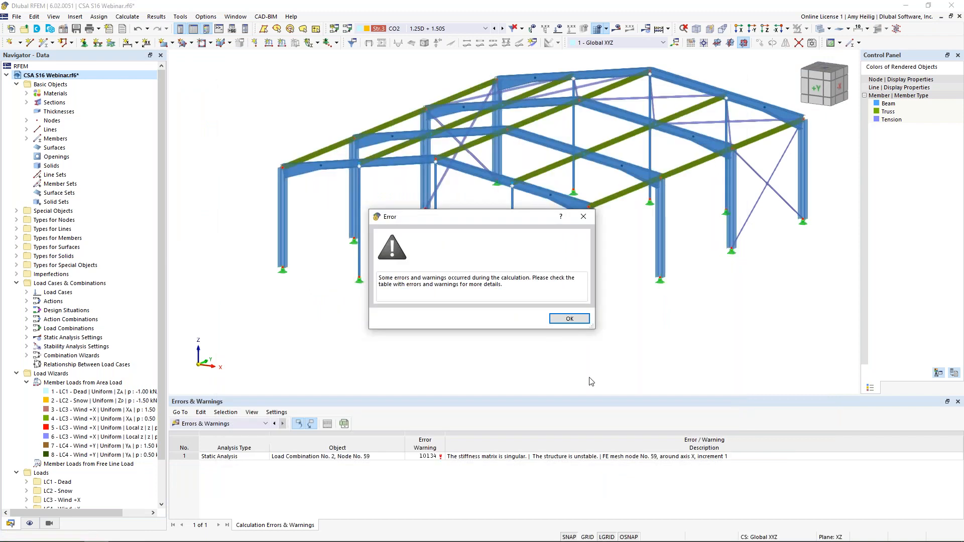
click(567, 318)
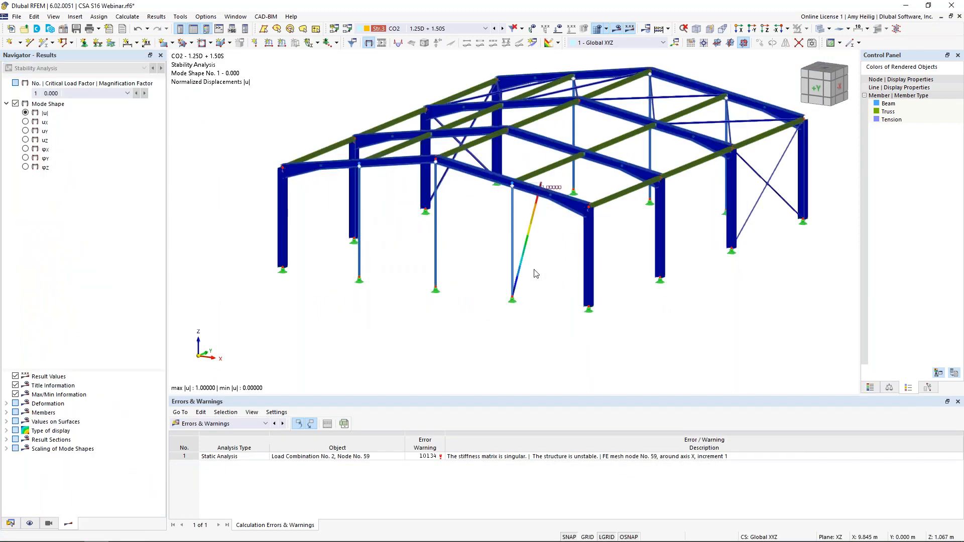
ctrl+middle_drag(542, 259, 474, 258)
scroll(492, 311, up, 5)
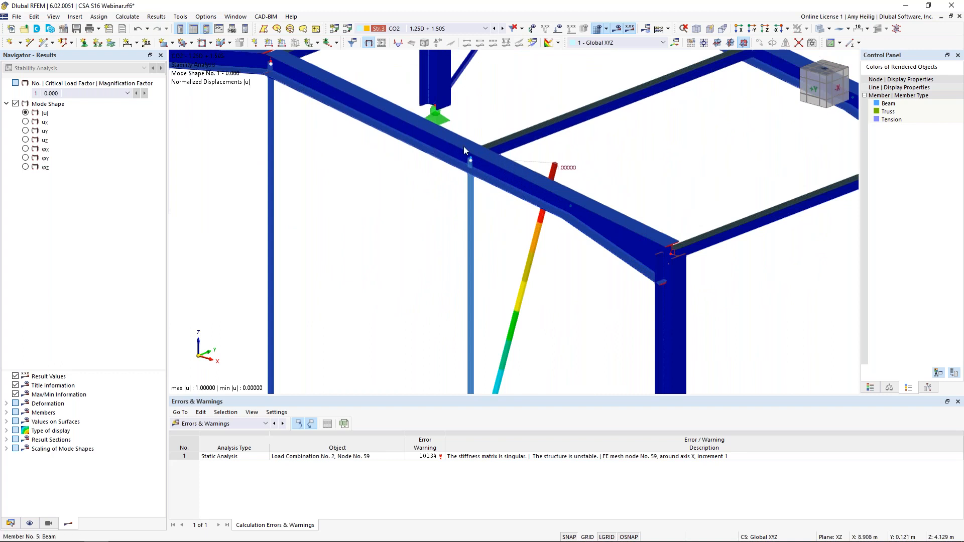
mouse_move(471, 164)
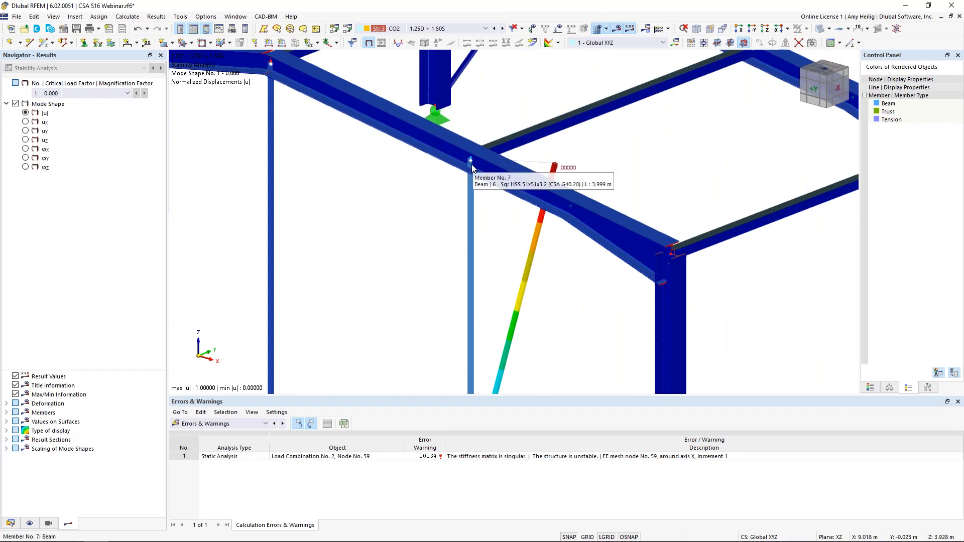
Step: Using wireframe display with the results hidden, move the end-wall column's disconnected top end onto the adjacent rafter node
click(616, 29)
click(820, 29)
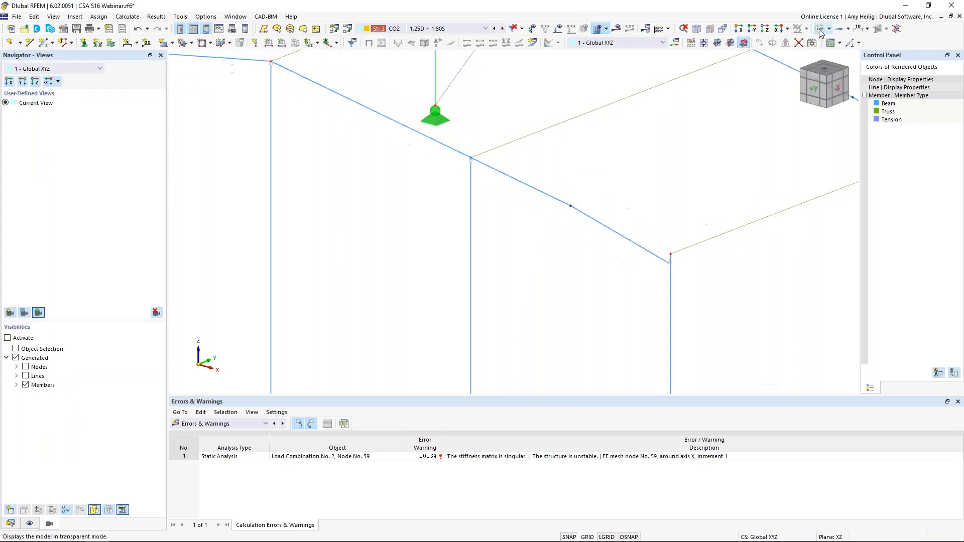
scroll(464, 156, up, 4)
scroll(492, 180, up, 5)
scroll(476, 156, up, 2)
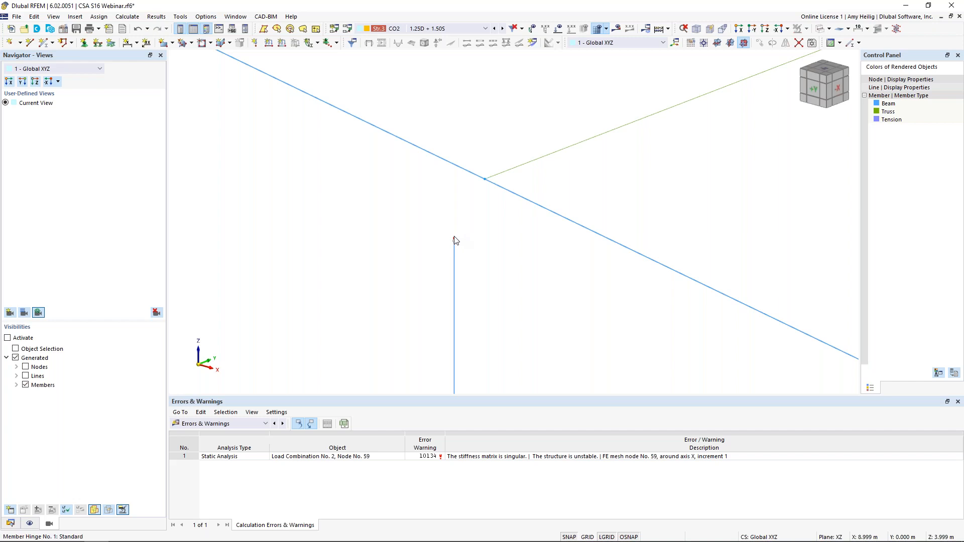
drag(454, 239, 484, 179)
click(524, 319)
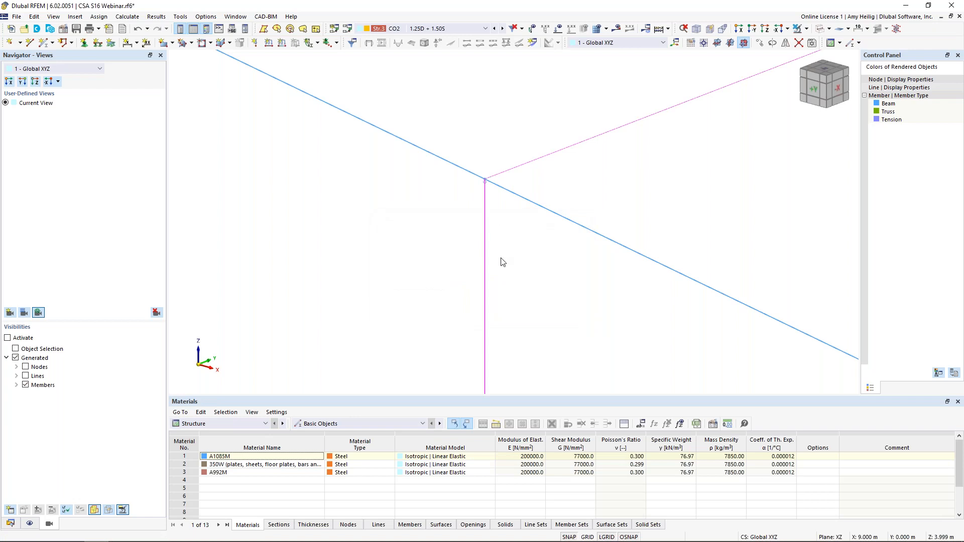
Step: Clear the member selection and restore the rendered display of the whole frame model
scroll(501, 259, down, 10)
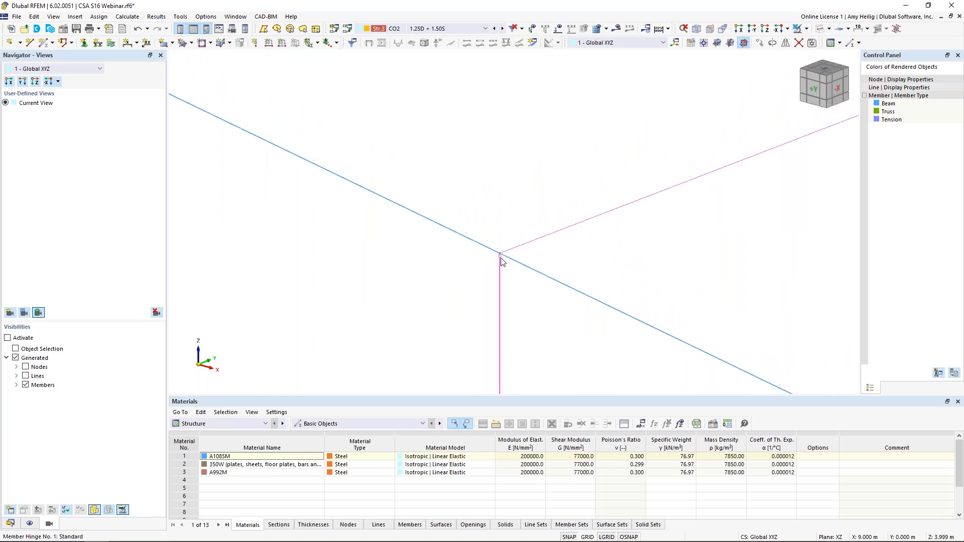
scroll(501, 259, down, 10)
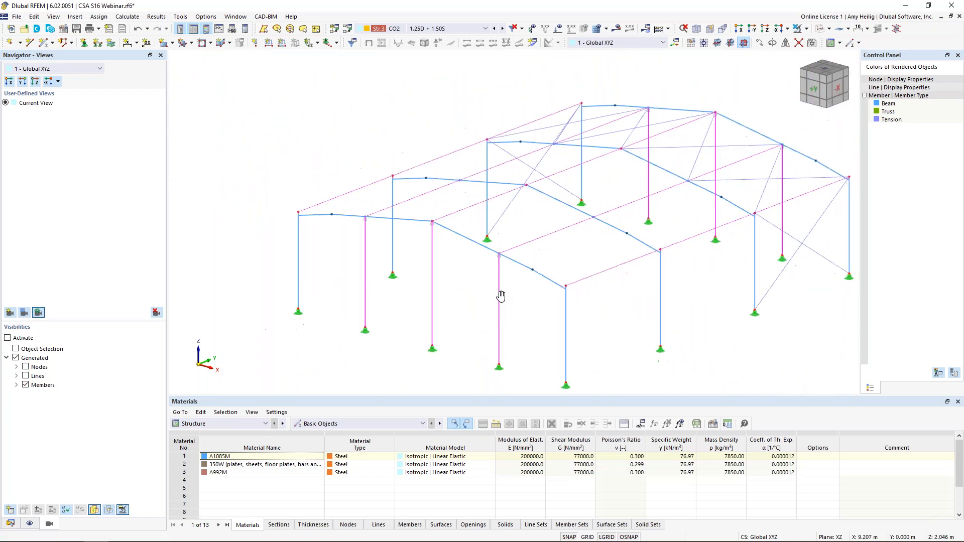
click(517, 298)
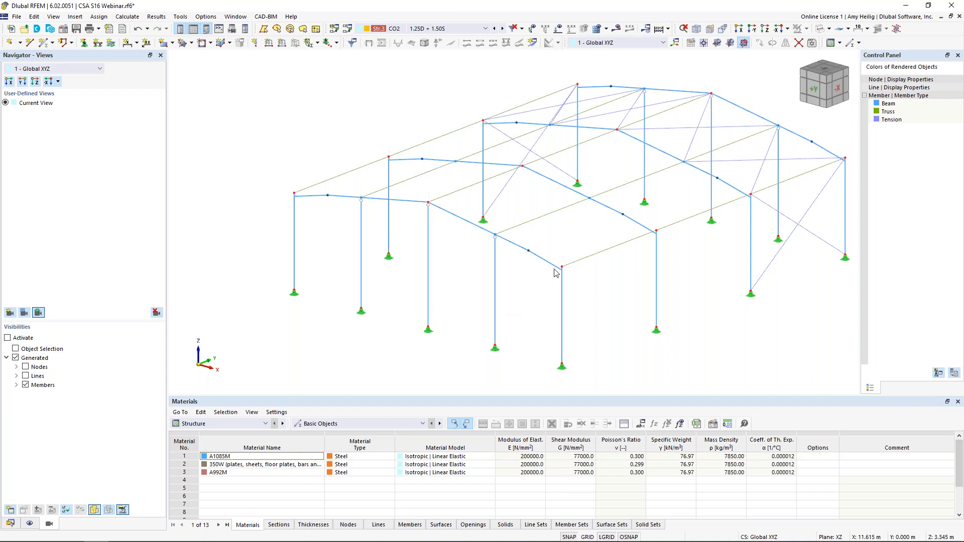
click(819, 32)
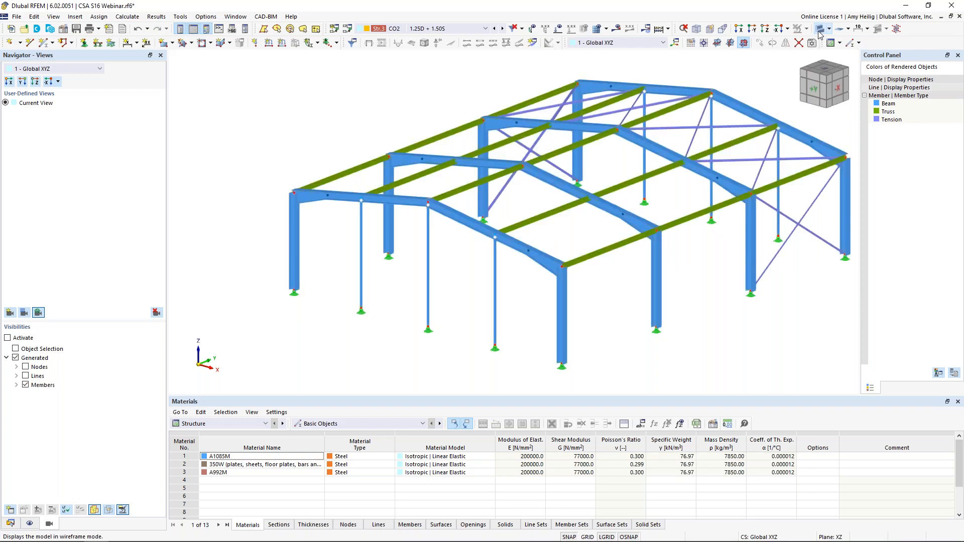
middle_drag(507, 315, 451, 295)
Step: Turn off the critical load calculation for CO2 and recalculate the load combination
click(349, 31)
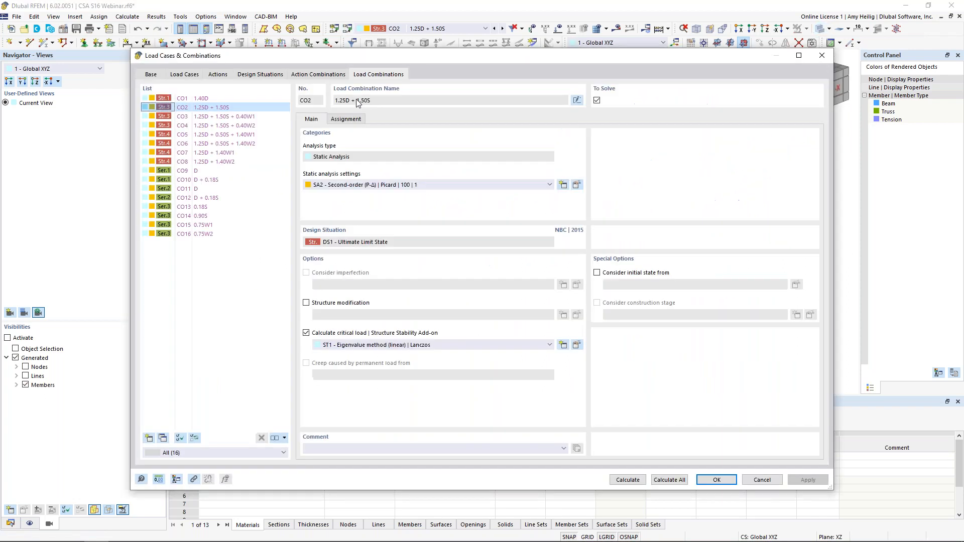
click(305, 333)
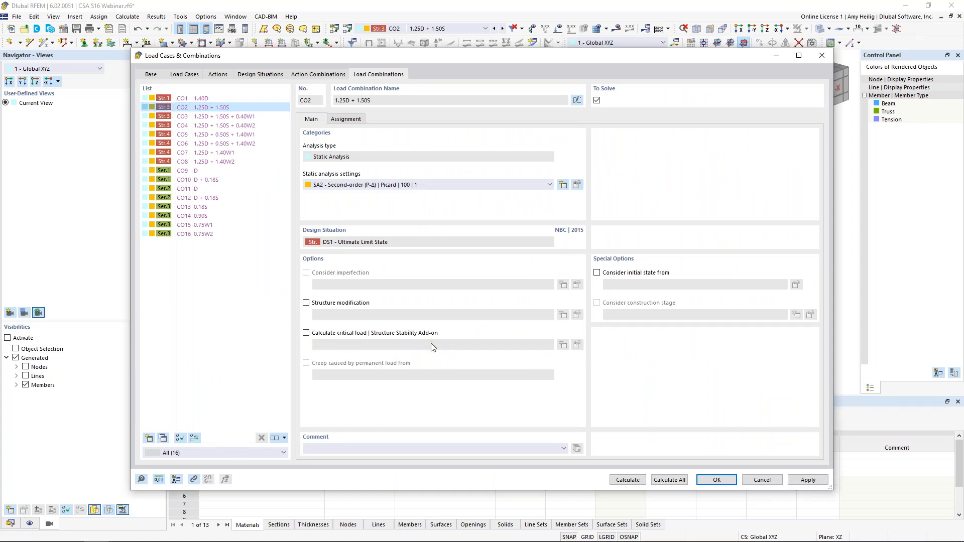
click(628, 480)
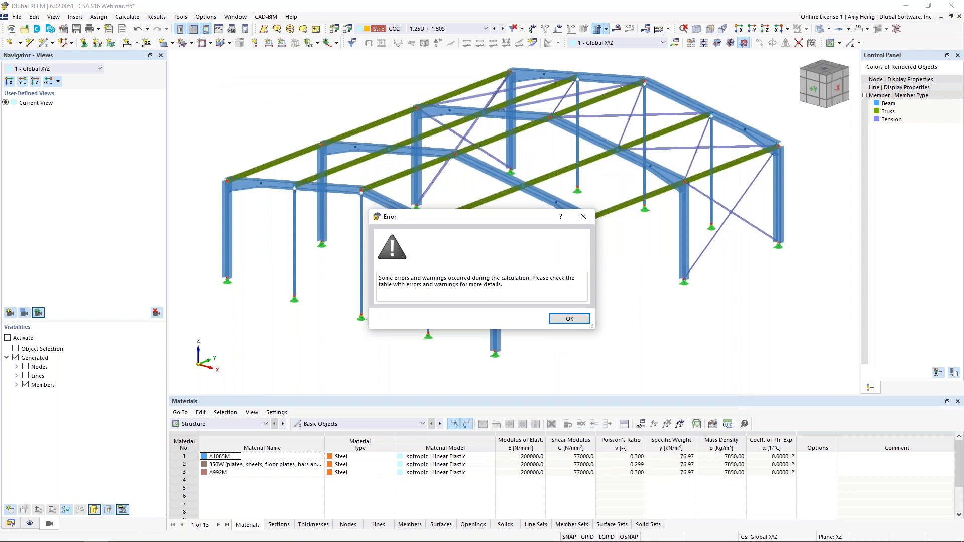
click(562, 320)
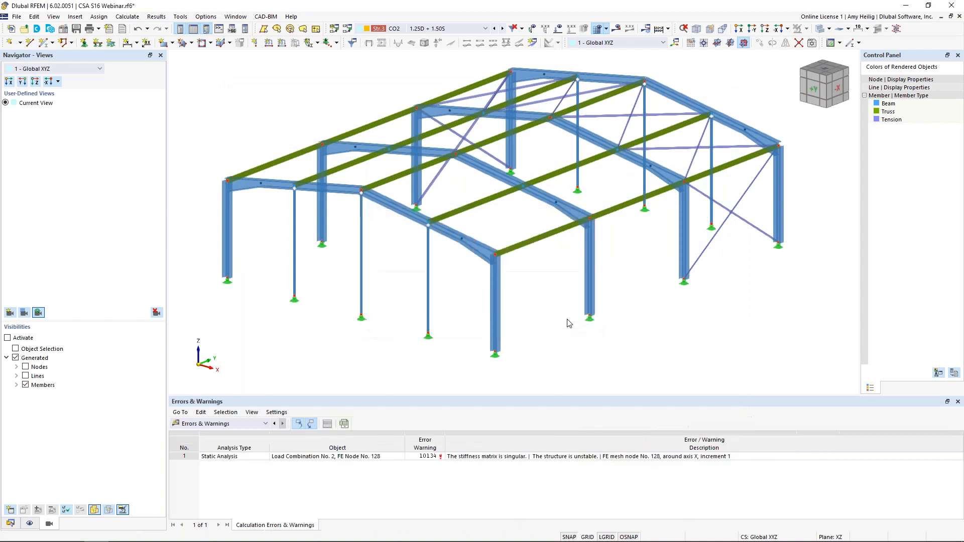
Step: Locate the unstable node, assign SA1 - Geometrically linear | Newton-Raphson as CO2's static analysis settings, and calculate the combination
click(533, 458)
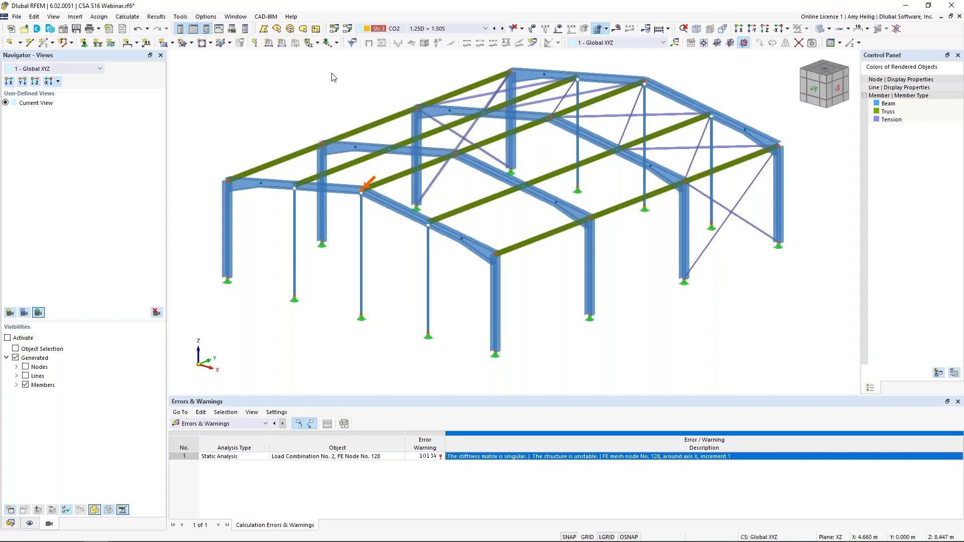
click(347, 29)
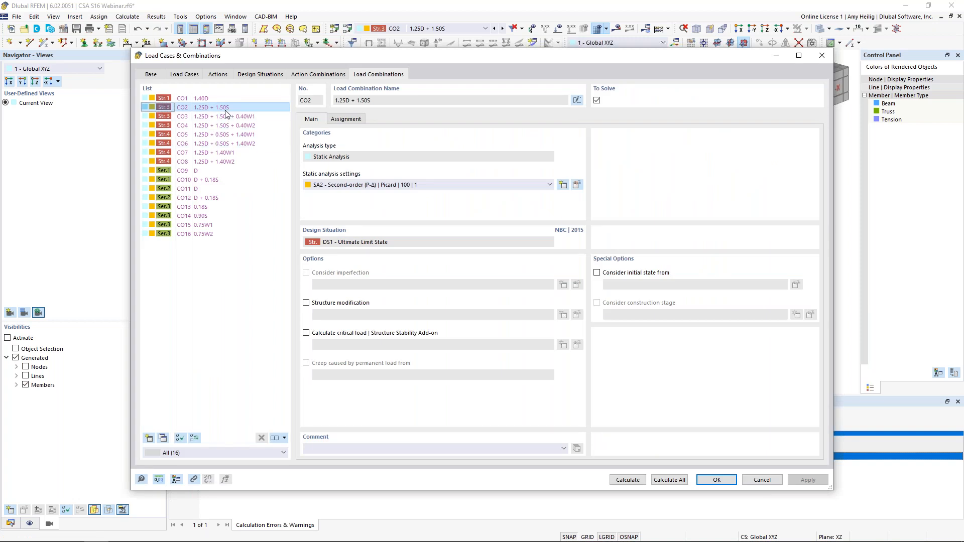
click(373, 185)
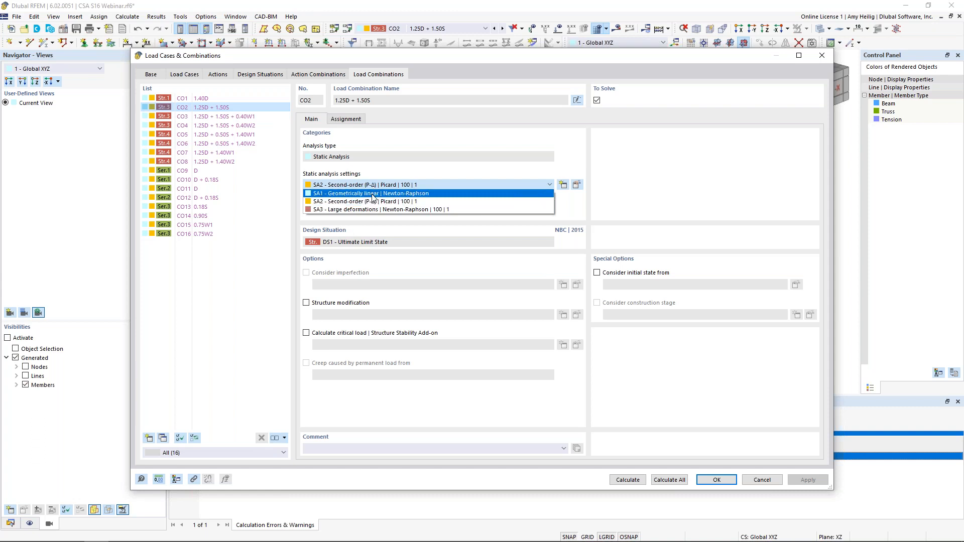
click(373, 194)
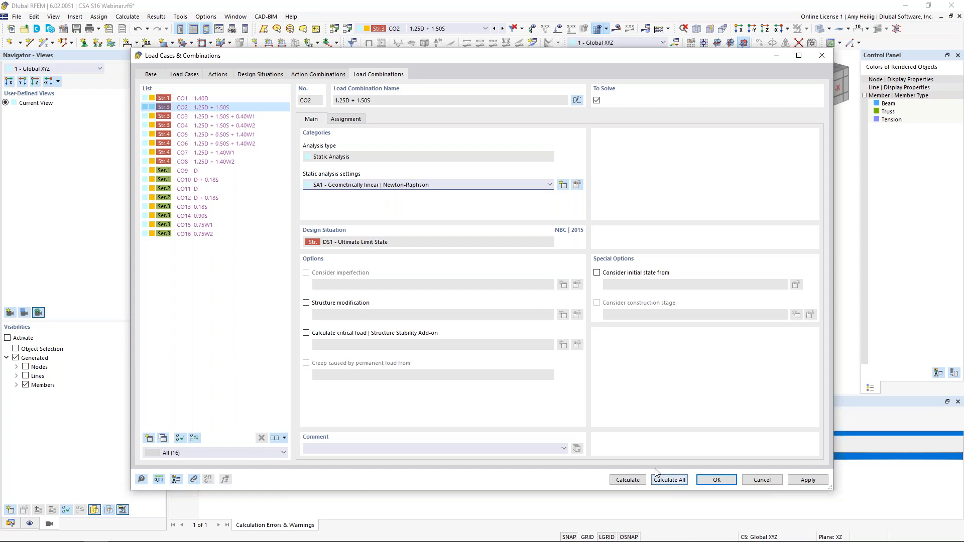
click(635, 479)
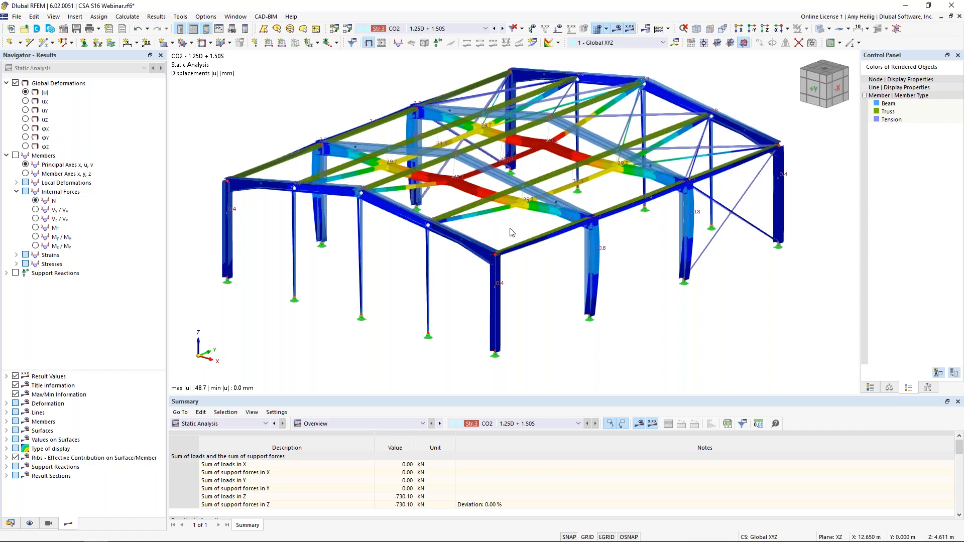
Step: Enable CO2's critical load calculation with ST1 set to include loading and find the 10 lowest eigenvalues, and calculate it
click(347, 29)
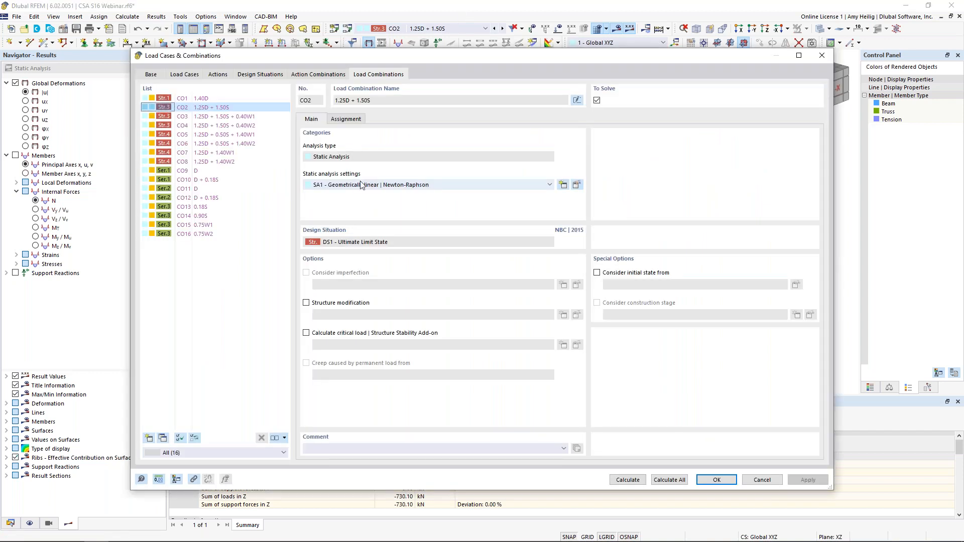
click(306, 333)
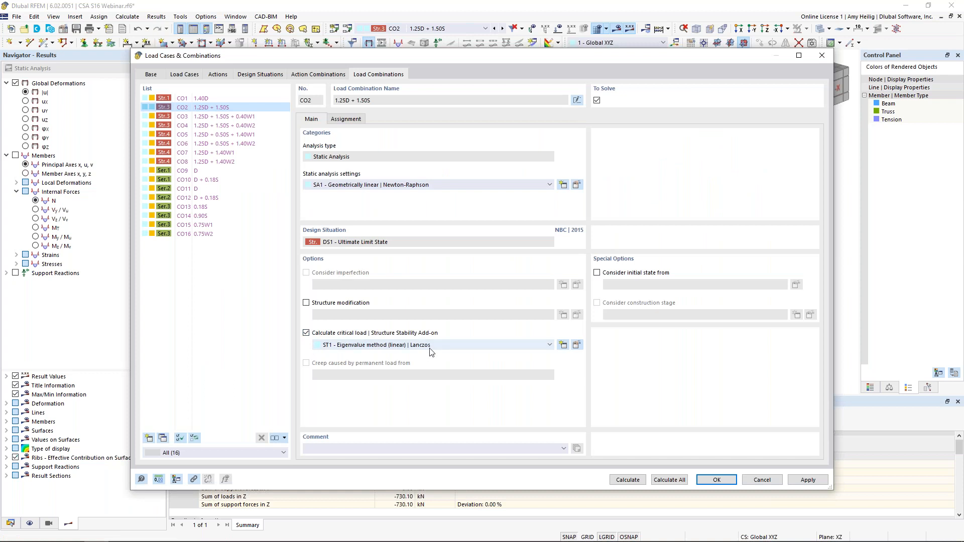
click(576, 345)
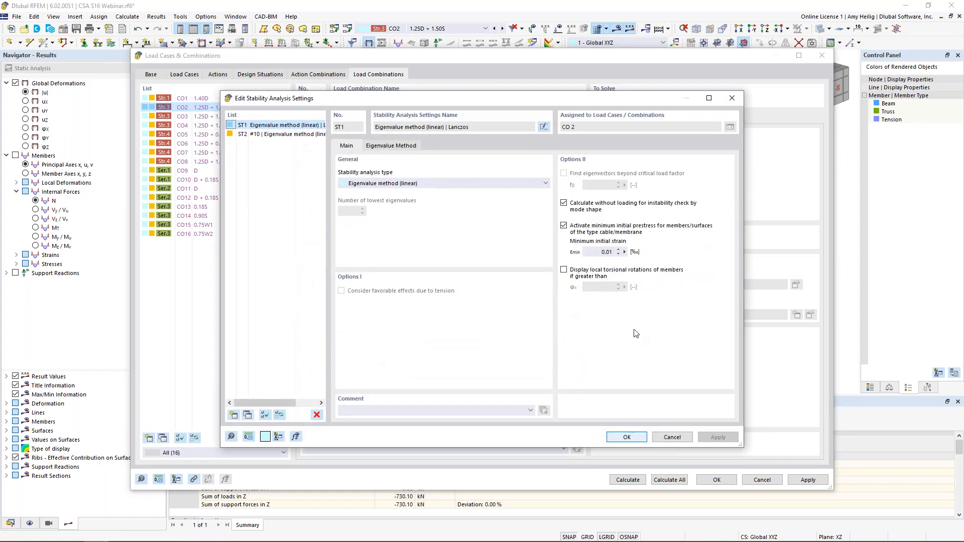
click(563, 203)
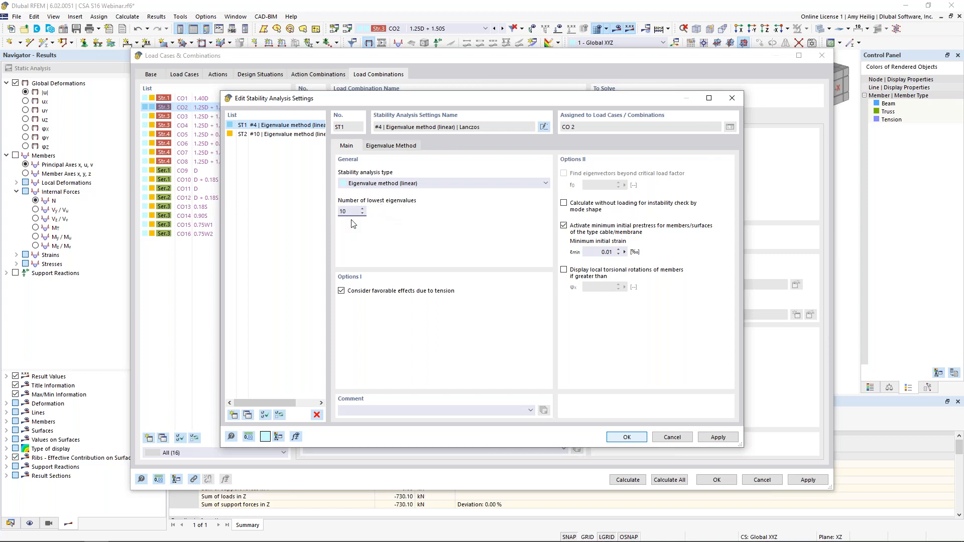
click(613, 438)
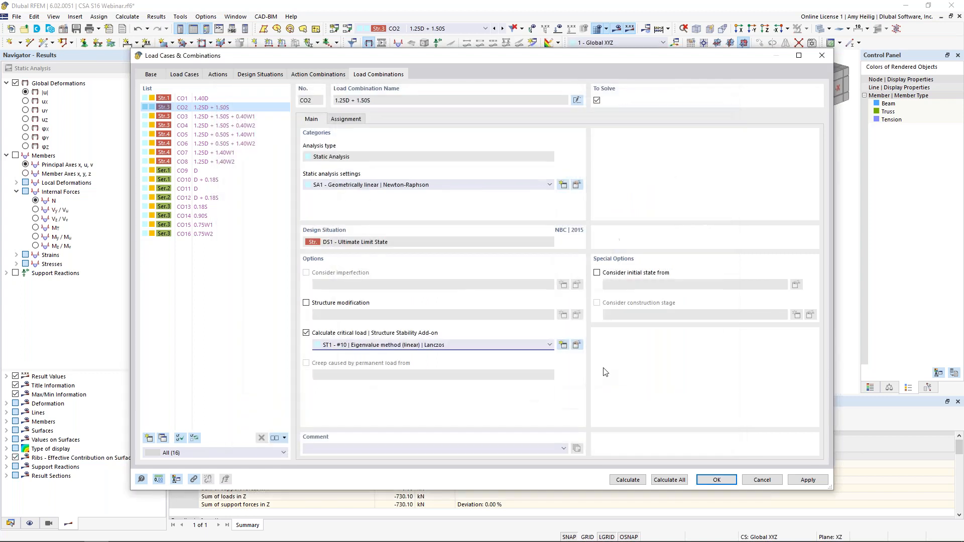
click(627, 480)
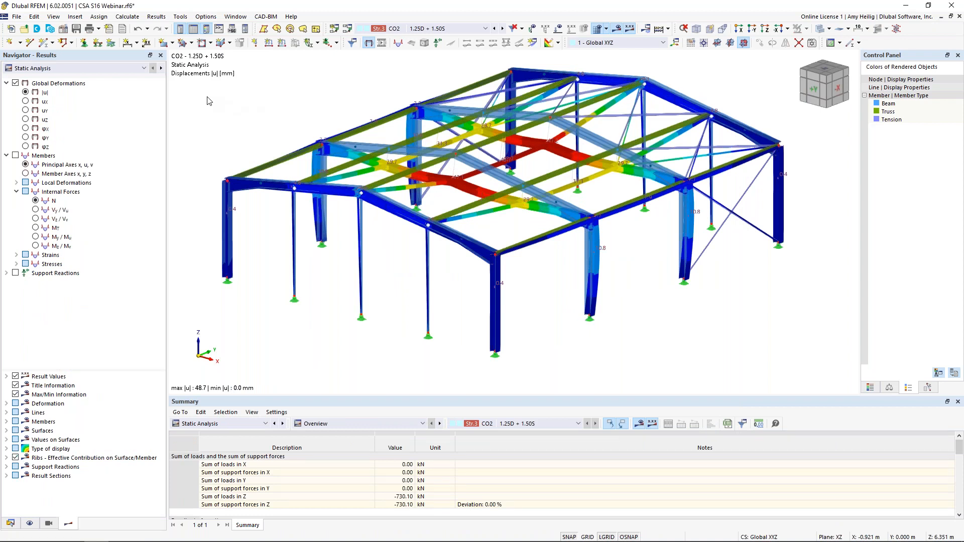
Step: Examine stability mode shapes 1 to 3 of CO2 on the end-wall columns and the full table of critical load factors
click(91, 70)
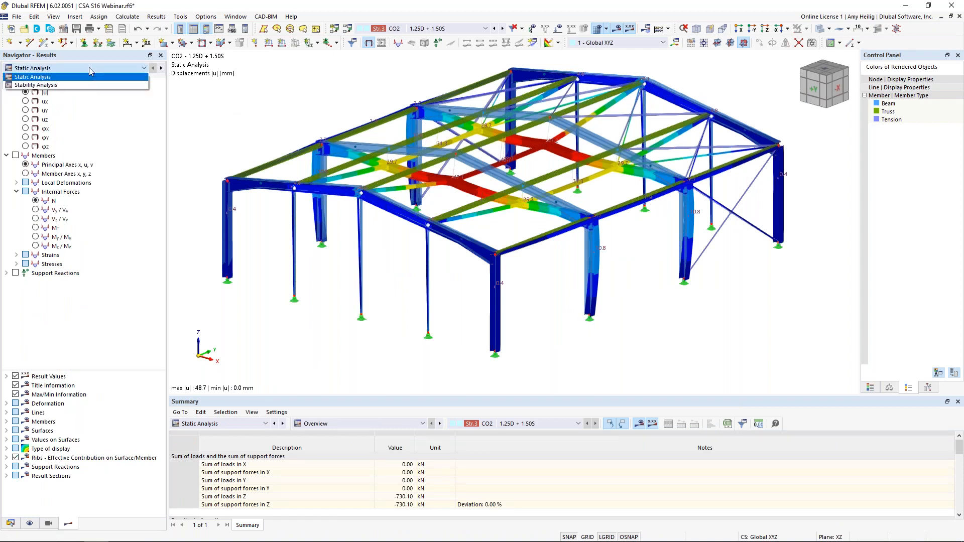
click(70, 85)
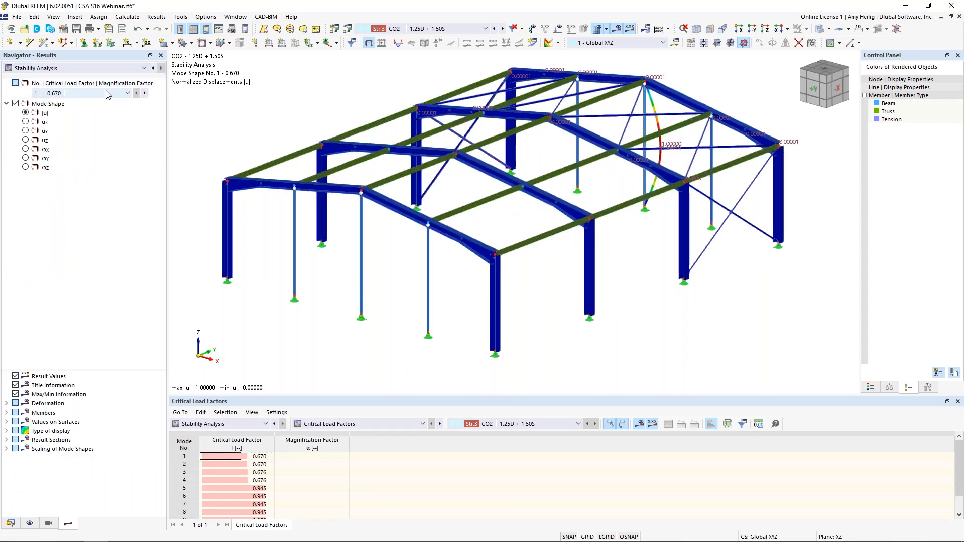
click(106, 94)
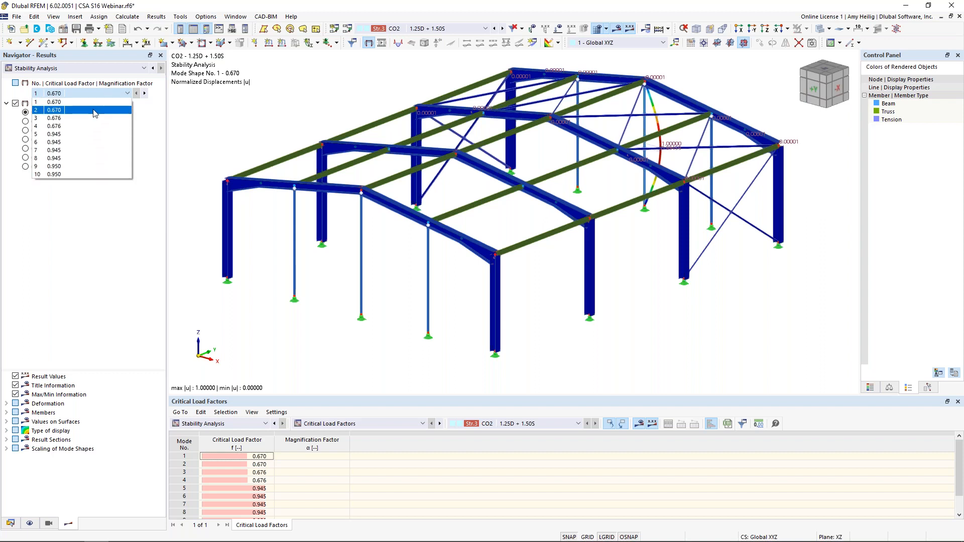
click(255, 457)
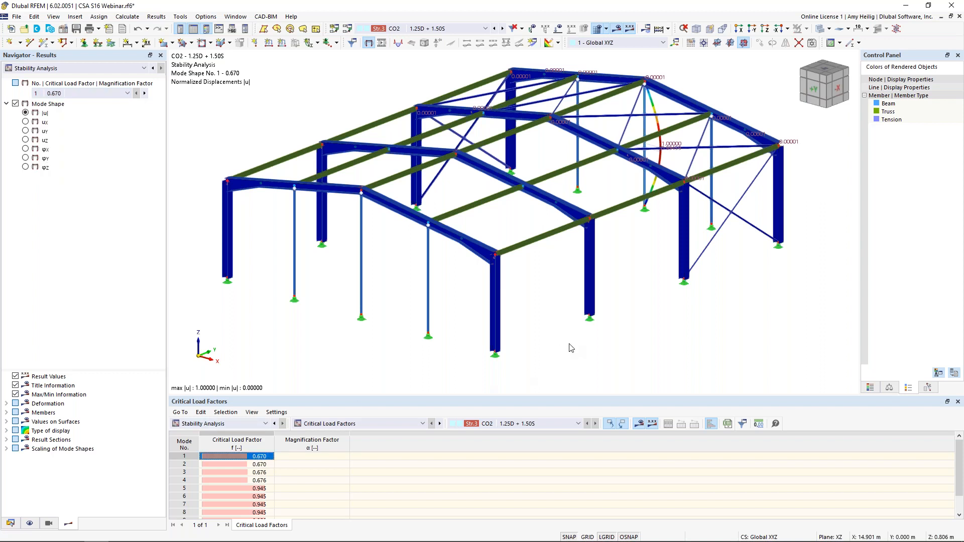
ctrl+middle_drag(697, 330, 625, 313)
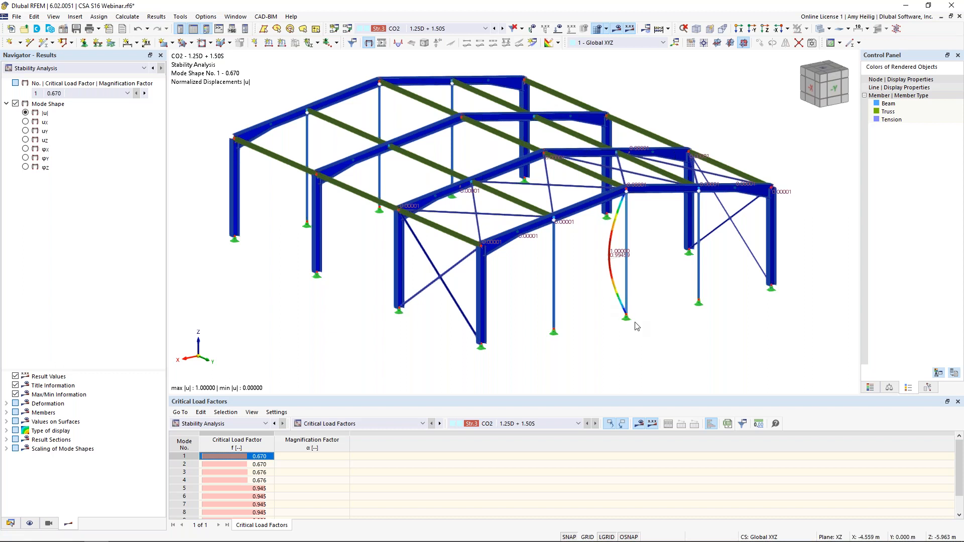
click(261, 466)
ctrl+middle_drag(580, 296, 628, 301)
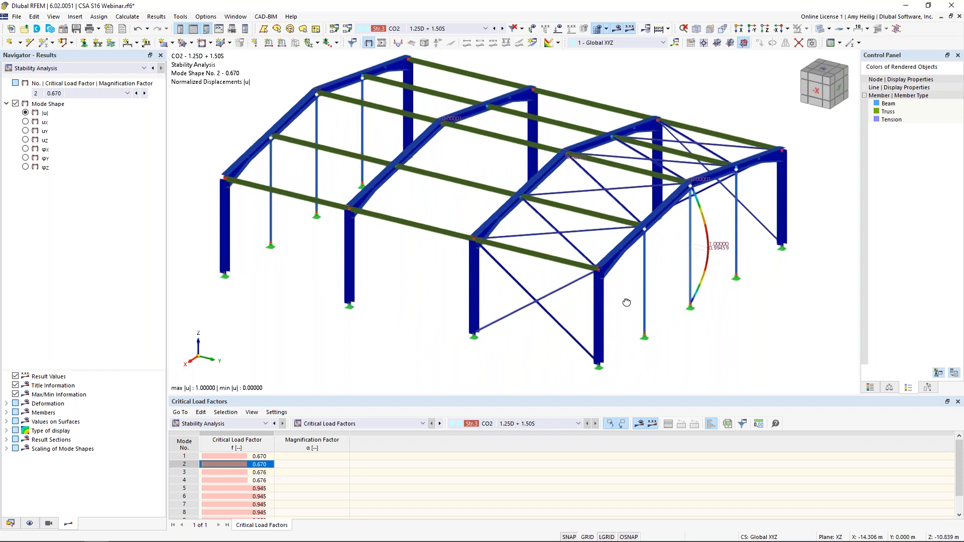
click(259, 472)
ctrl+middle_drag(296, 296, 476, 285)
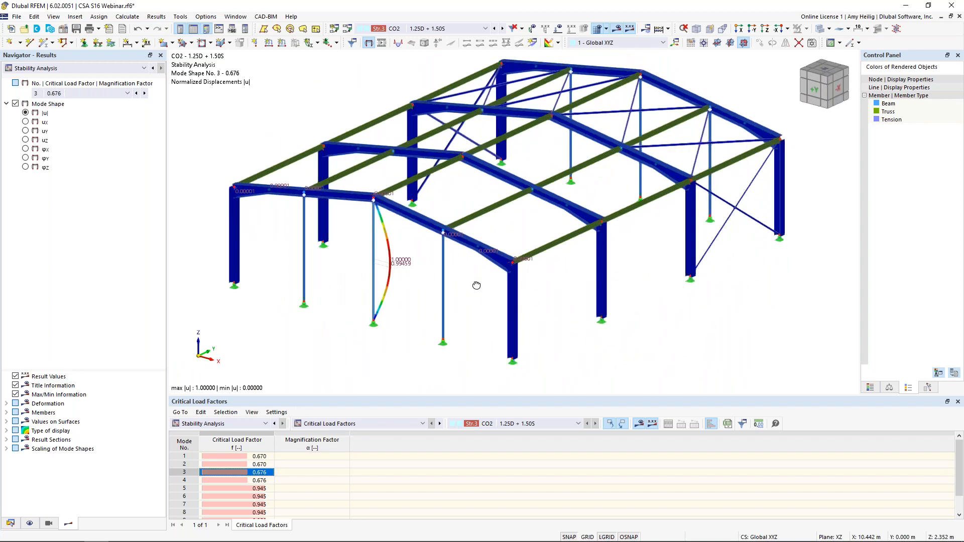
drag(408, 395, 408, 340)
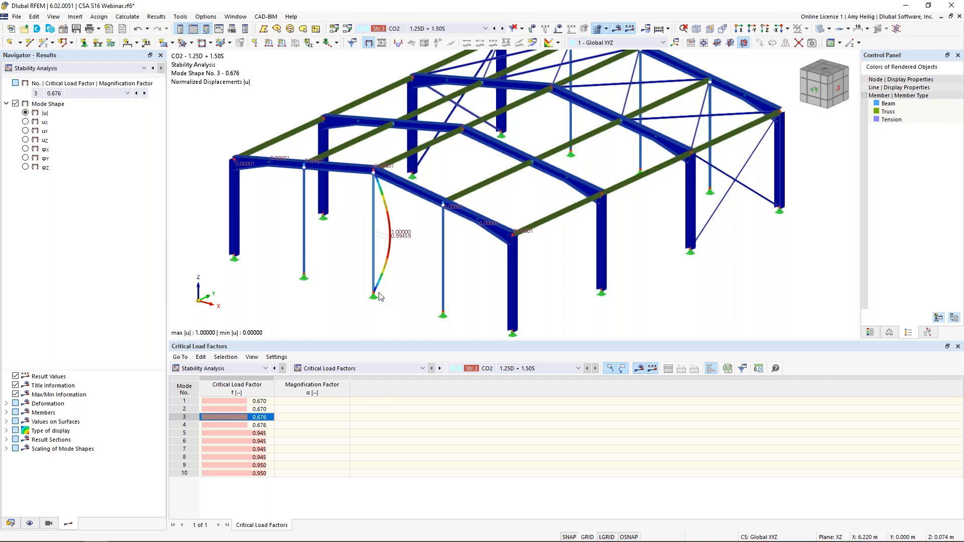
Step: Change the section of all intermediate columns in both end walls to W 130x24 in A992M, accepting deletion of the results
ctrl+middle_drag(420, 256, 478, 230)
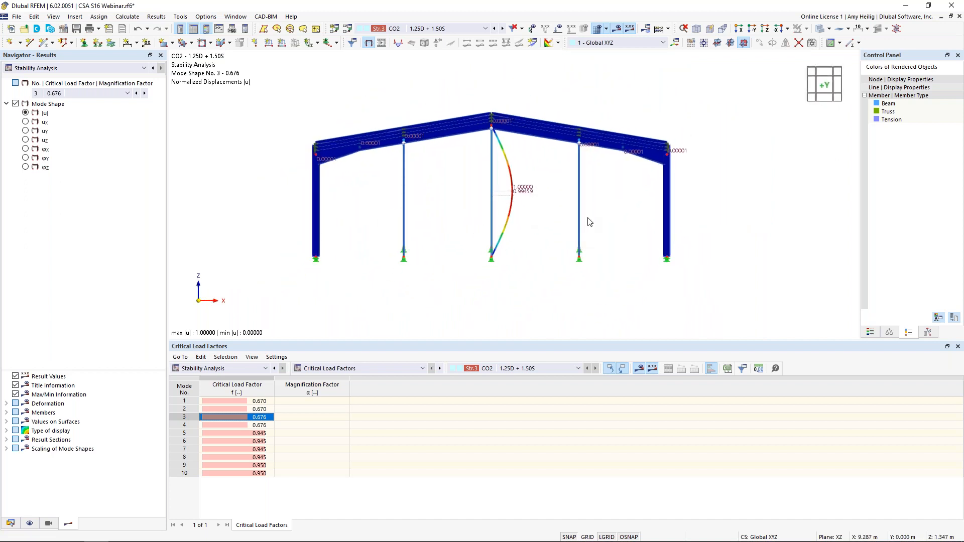
drag(619, 221, 384, 179)
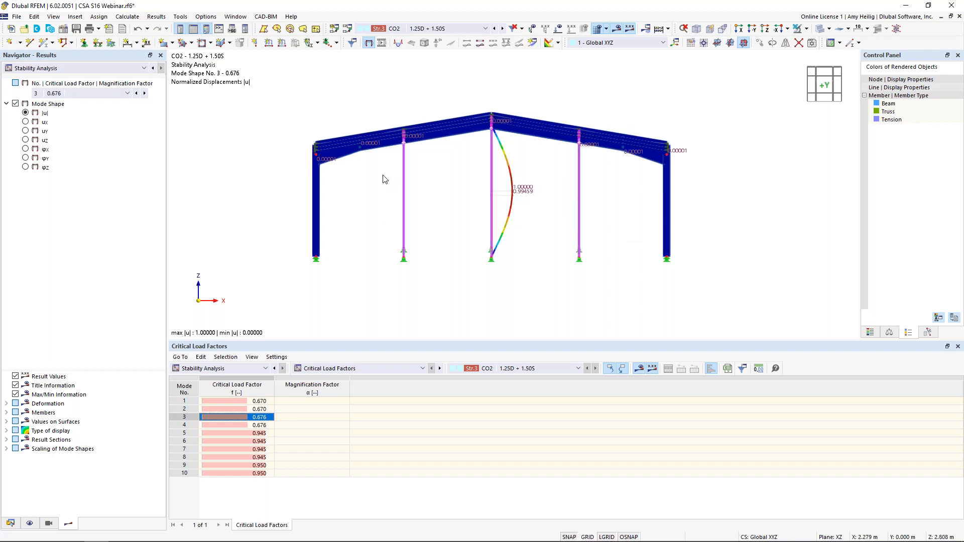
double_click(404, 199)
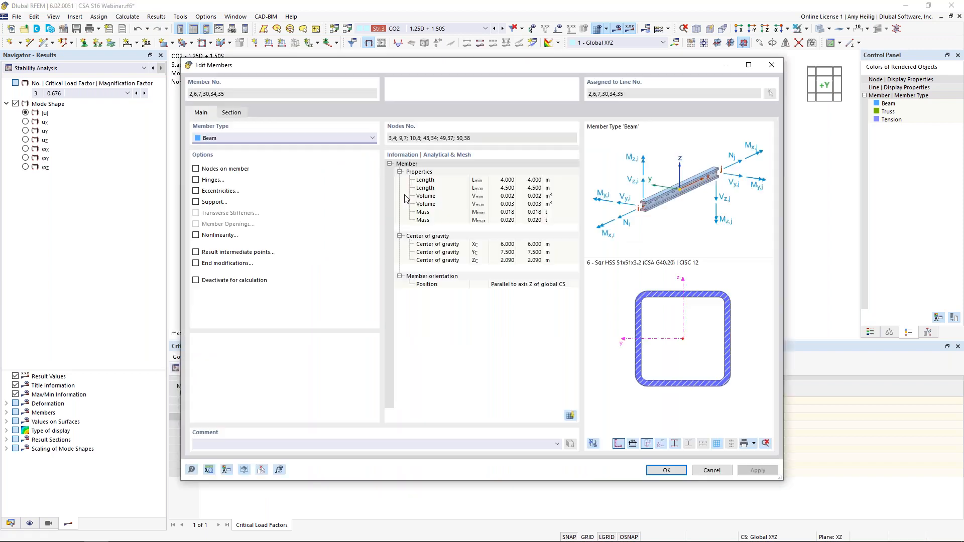
click(234, 115)
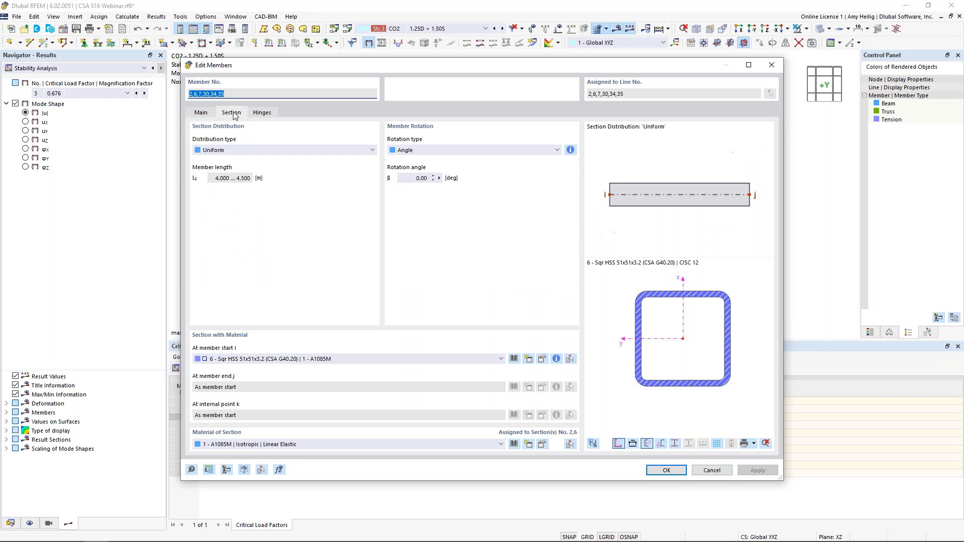
click(274, 359)
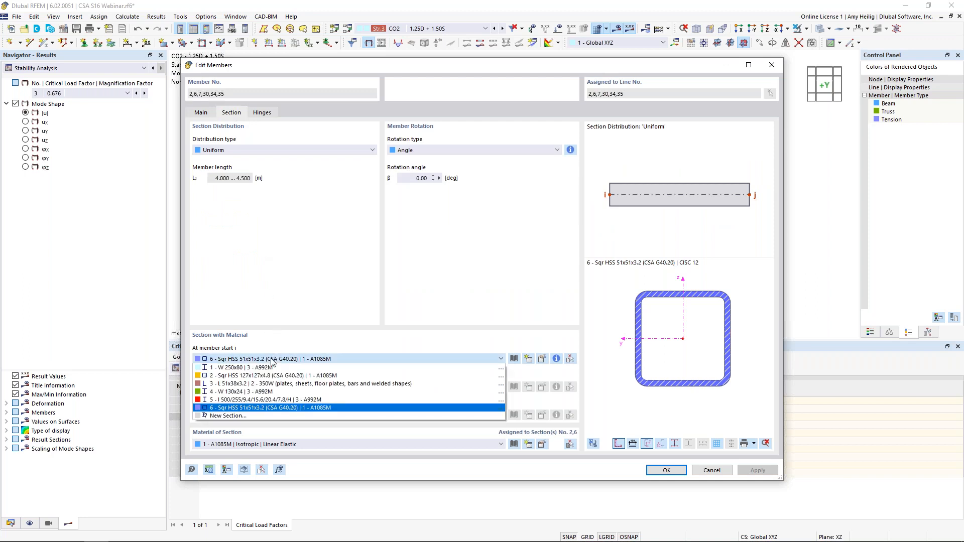
click(264, 392)
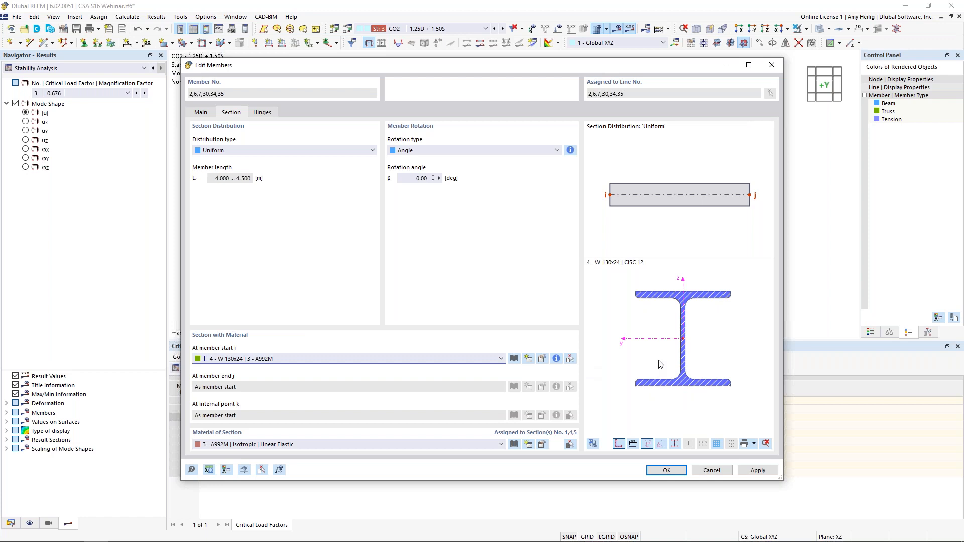
click(653, 470)
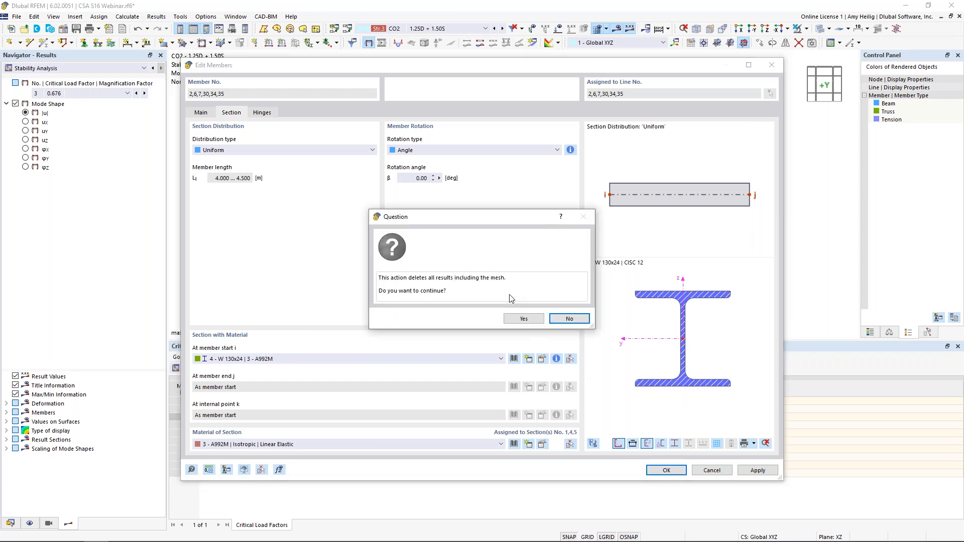
click(522, 319)
Step: Set CO2's static analysis settings to SA2 - Second-order (P-Δ) | Picard and calculate the load combination
ctrl+middle_drag(627, 261, 597, 278)
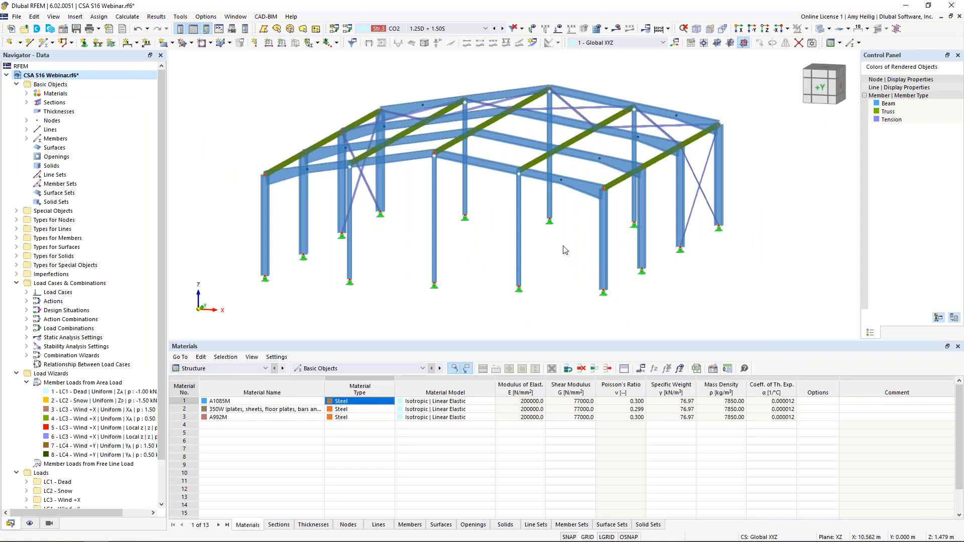
click(347, 29)
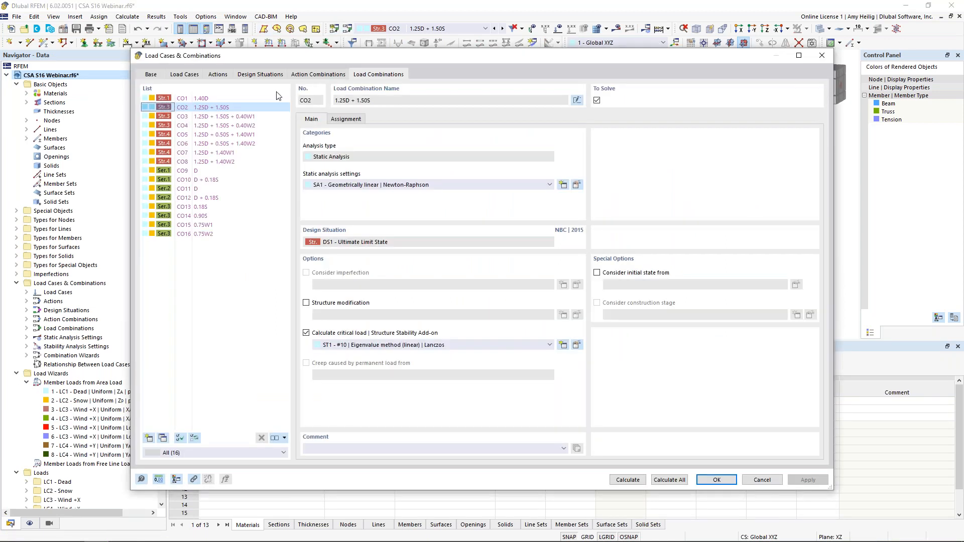
click(371, 186)
click(370, 201)
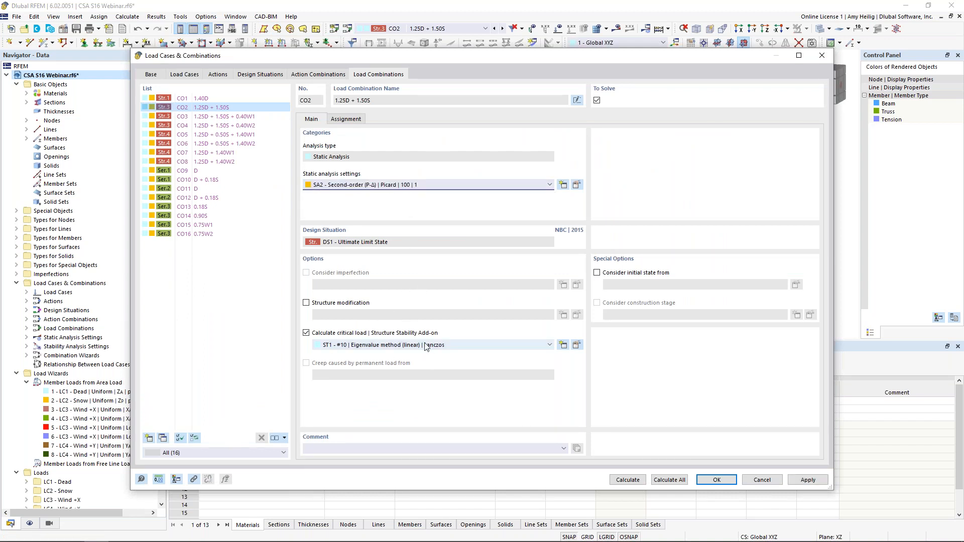
click(632, 481)
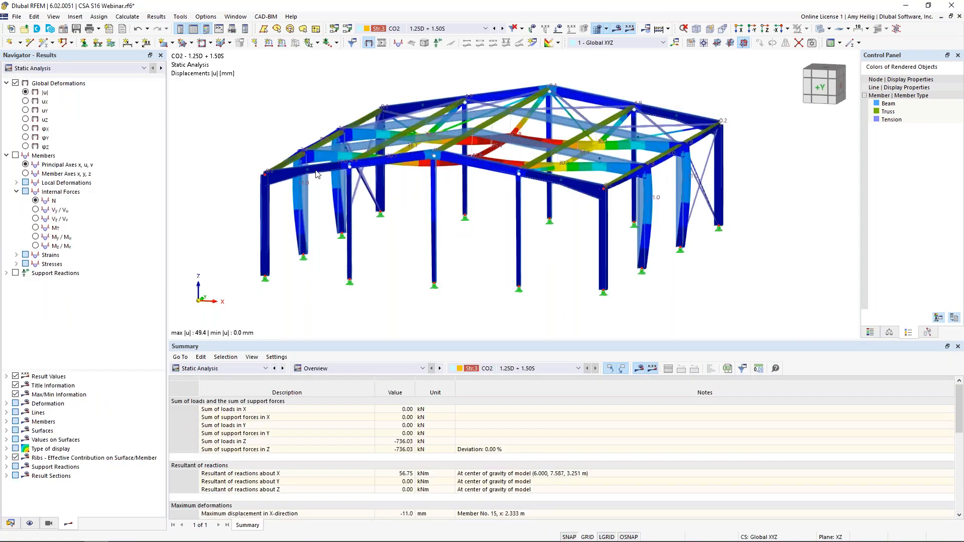
Step: Examine CO2's stability results, comparing the first two mode shapes and their critical load factors on the end-wall columns
click(61, 71)
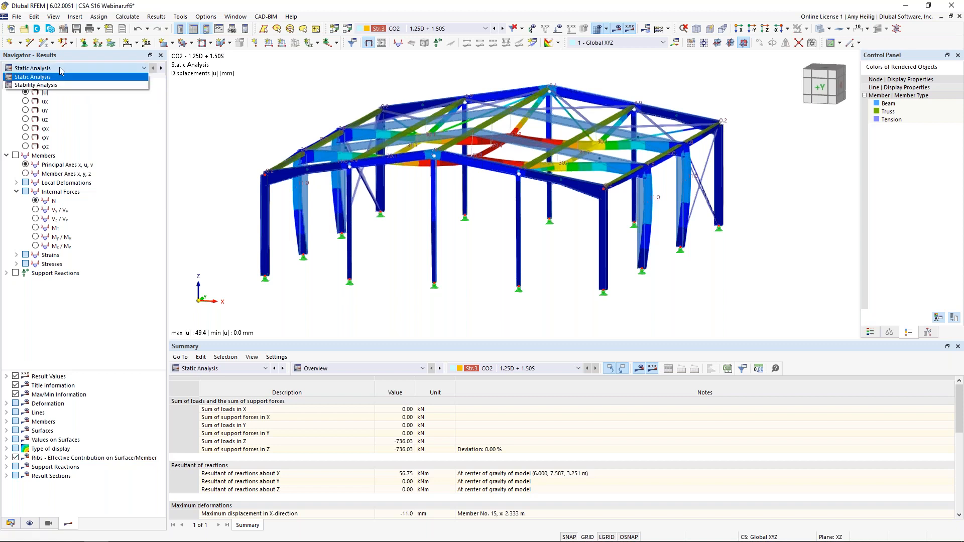
click(61, 85)
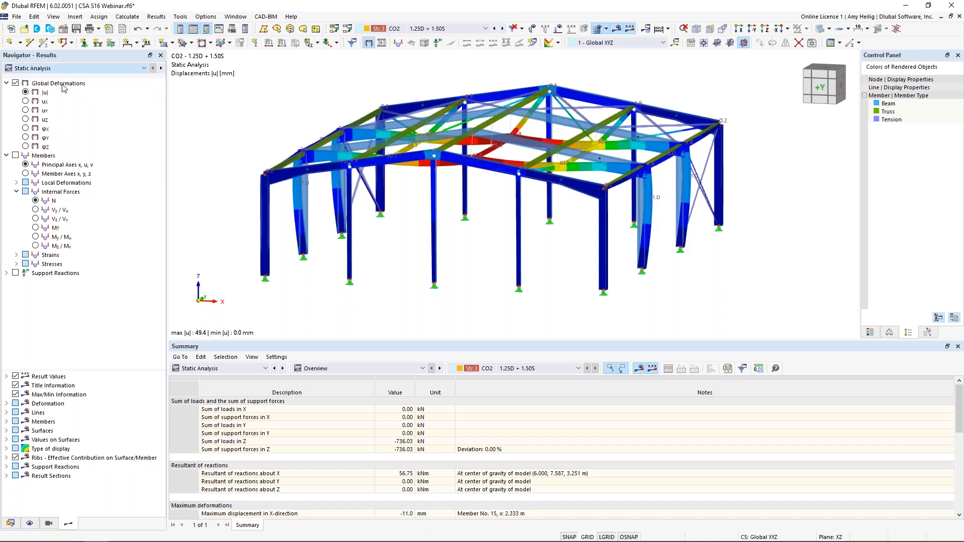
ctrl+middle_drag(766, 221, 533, 202)
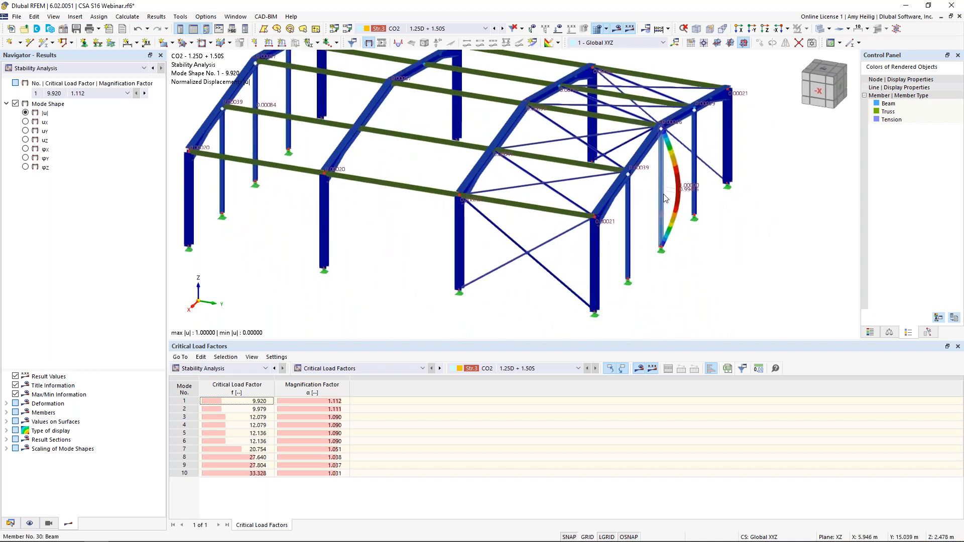
click(252, 411)
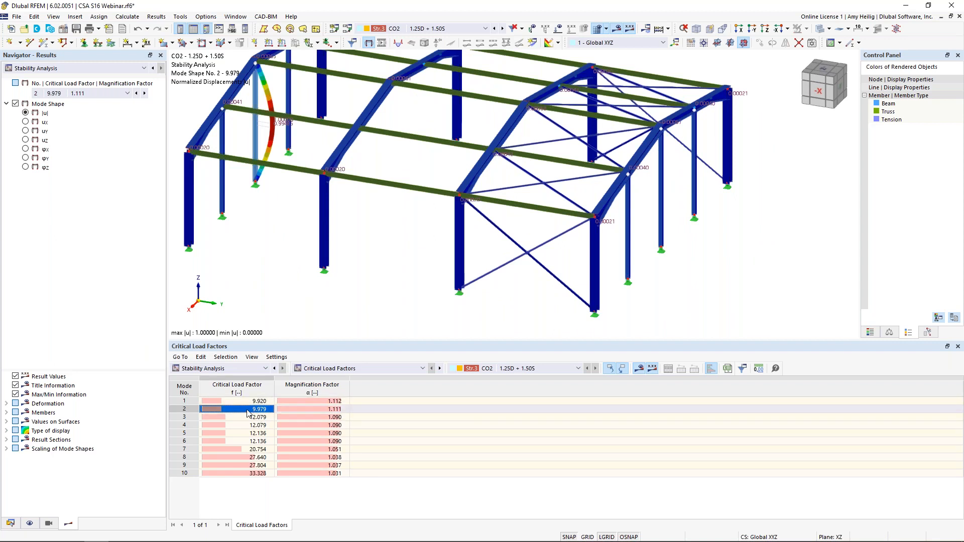
click(251, 403)
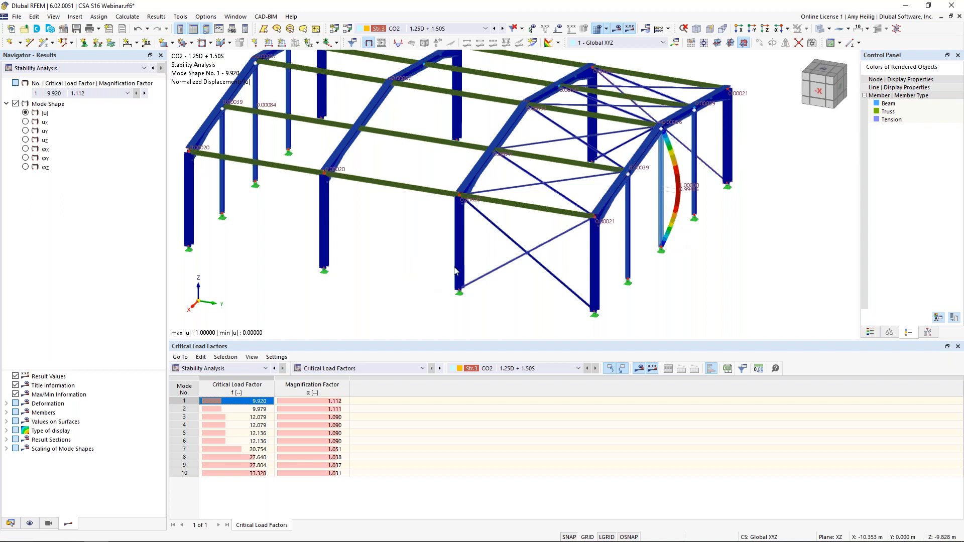
ctrl+middle_drag(387, 252, 507, 228)
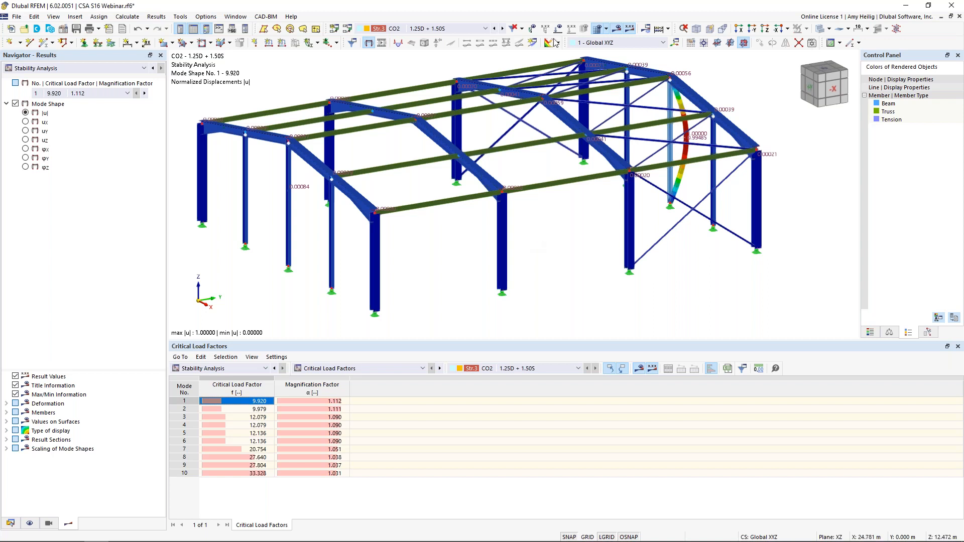
Step: Hide the model results and switch to the presentation's CSA S16:19 Stability Considerations slide
click(612, 32)
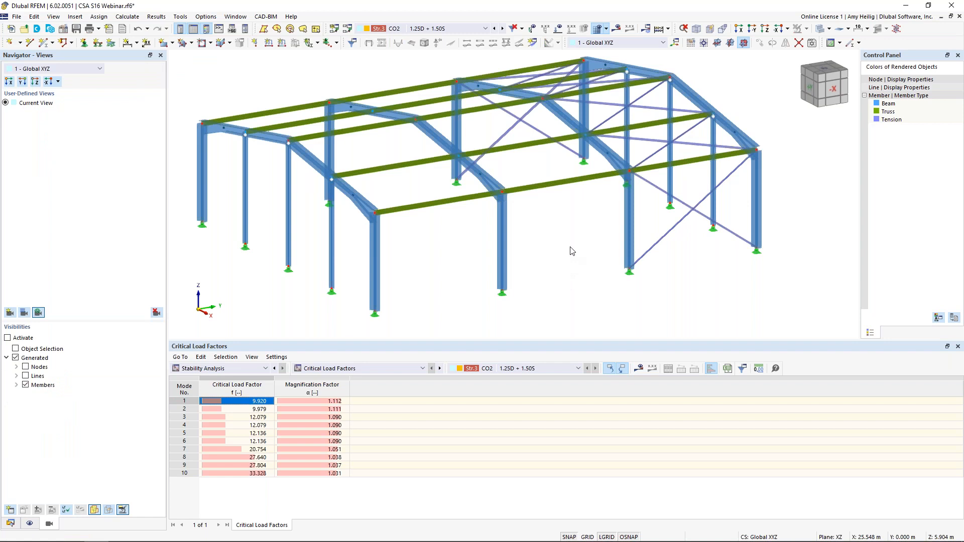
key(super+Tab)
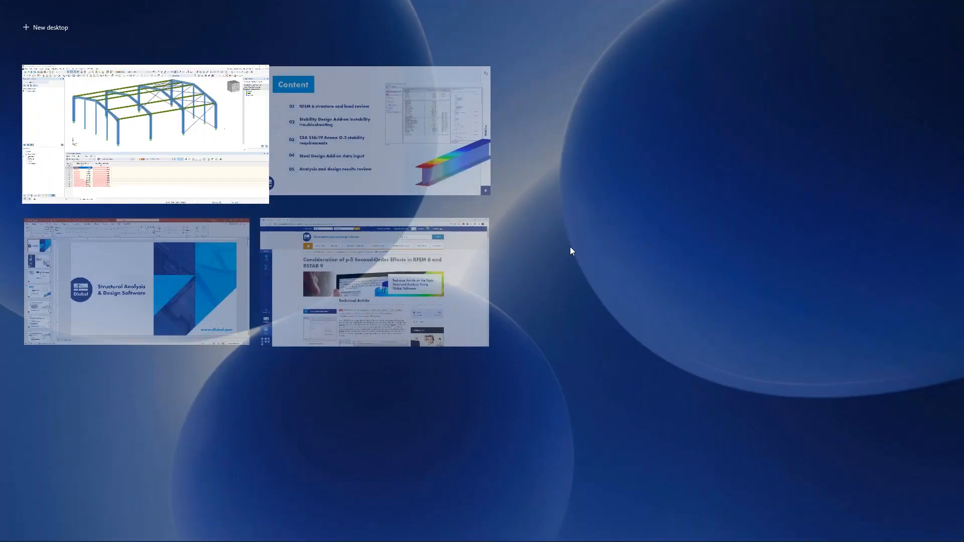
click(367, 149)
key(Right)
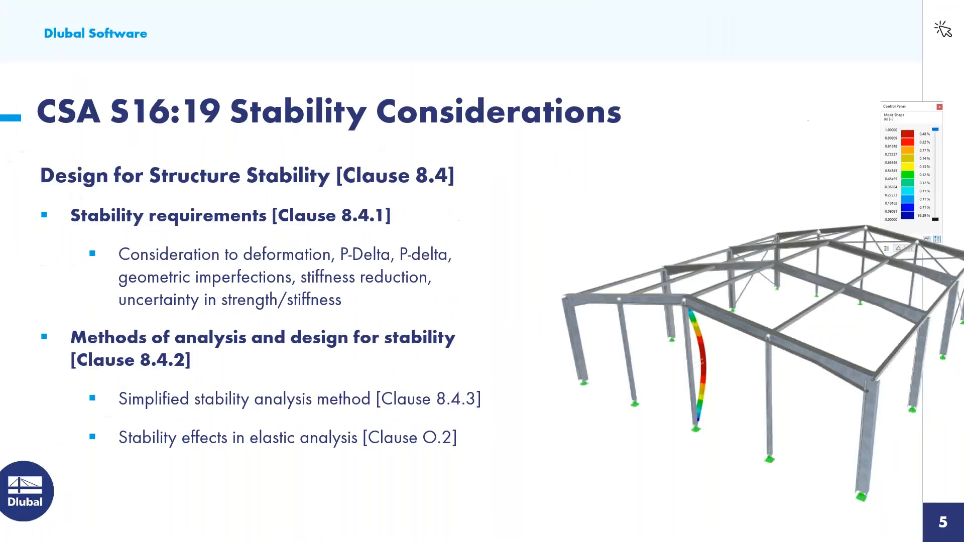
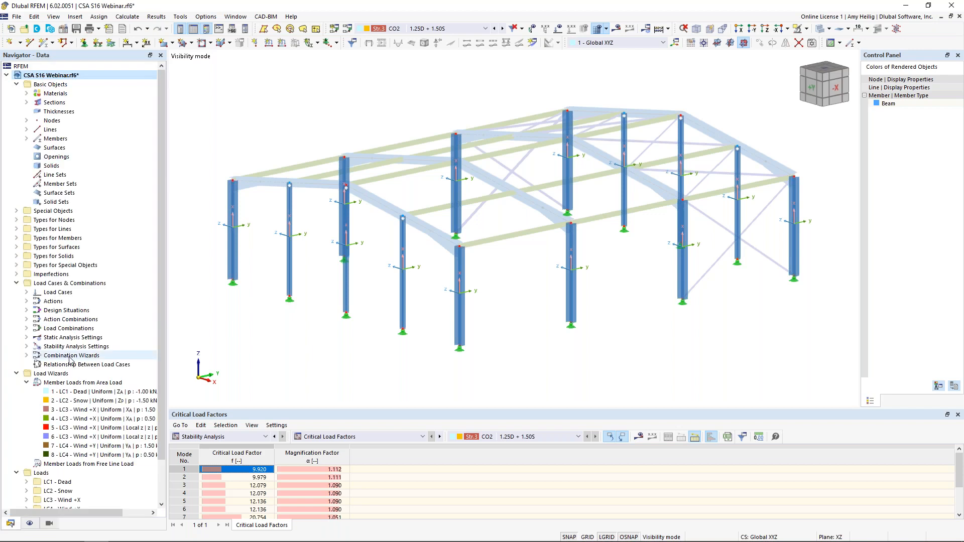
Step: Create a new imperfection case named "Imp. +X"
click(17, 275)
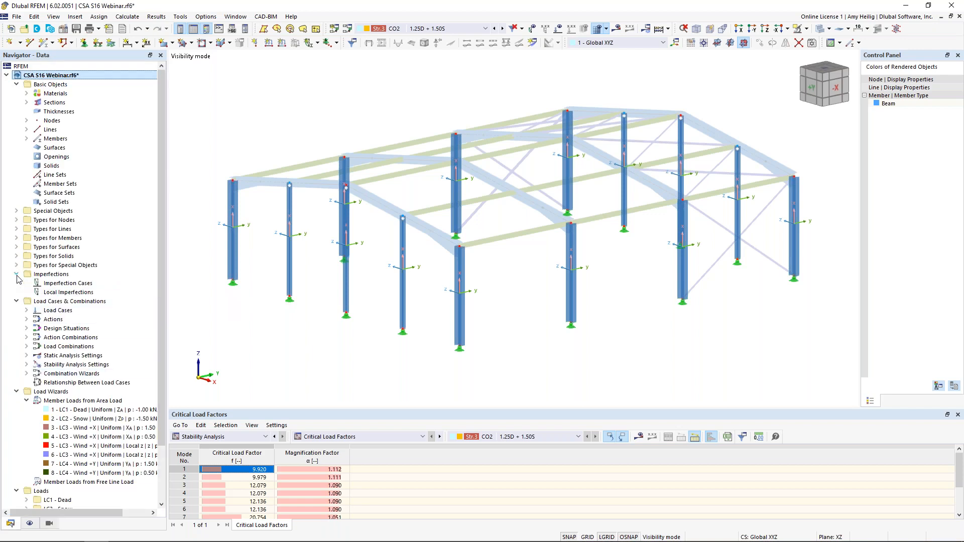
right_click(51, 285)
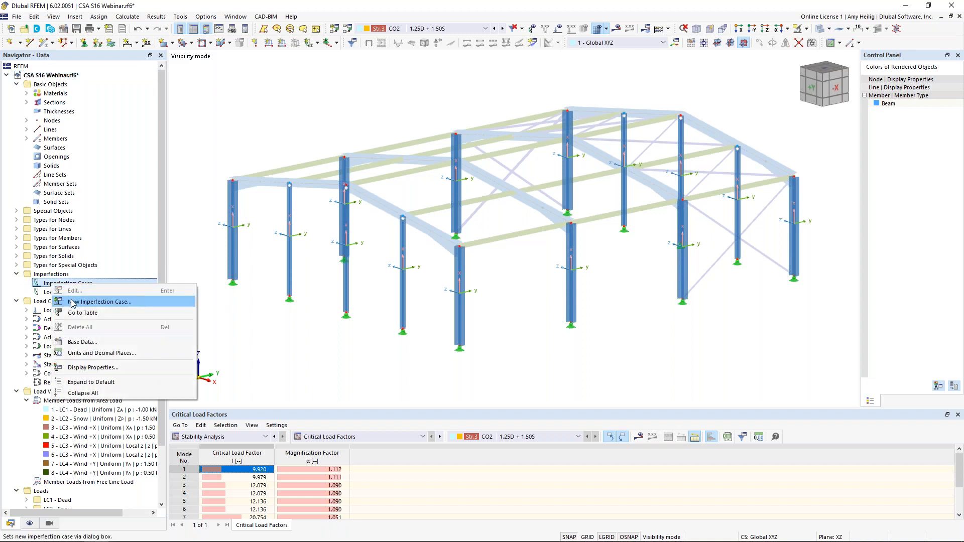
click(73, 302)
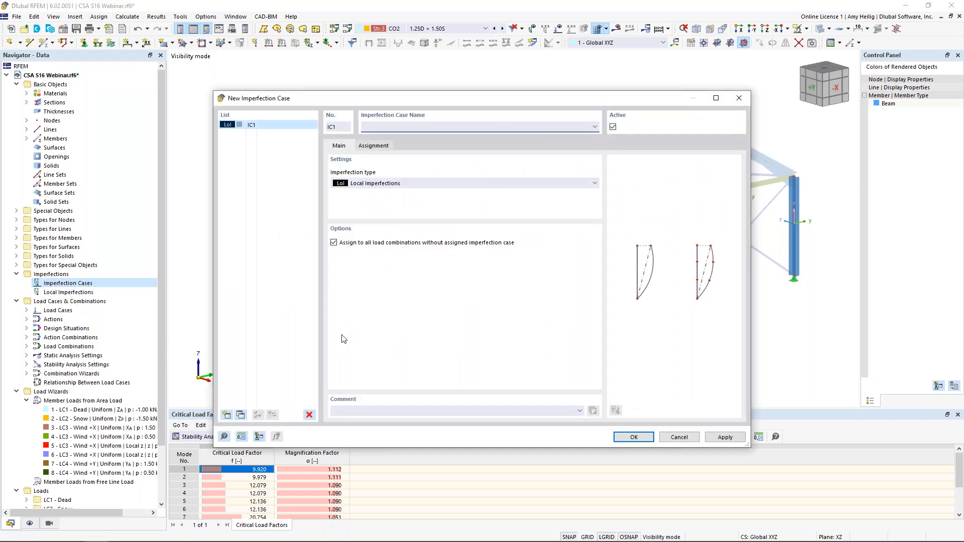
text(Imp. +X)
Step: Copy the Imp. +X imperfection case and rename the copy "Imp. +Y"
click(241, 415)
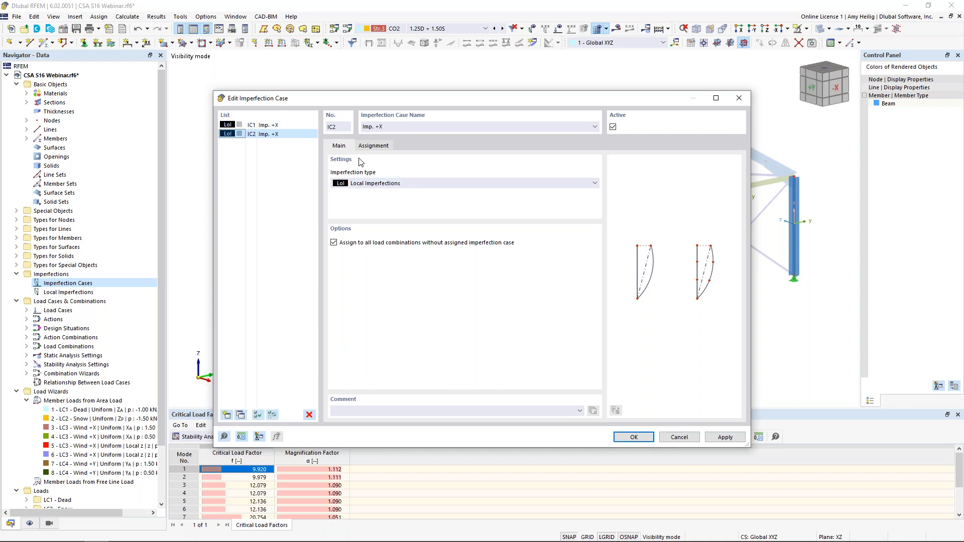
click(412, 127)
key(BackSpace)
text(Y)
Step: Keep Imp. +X as the Local Imperfections type and assign it to load case LC3 Wind +X
click(289, 128)
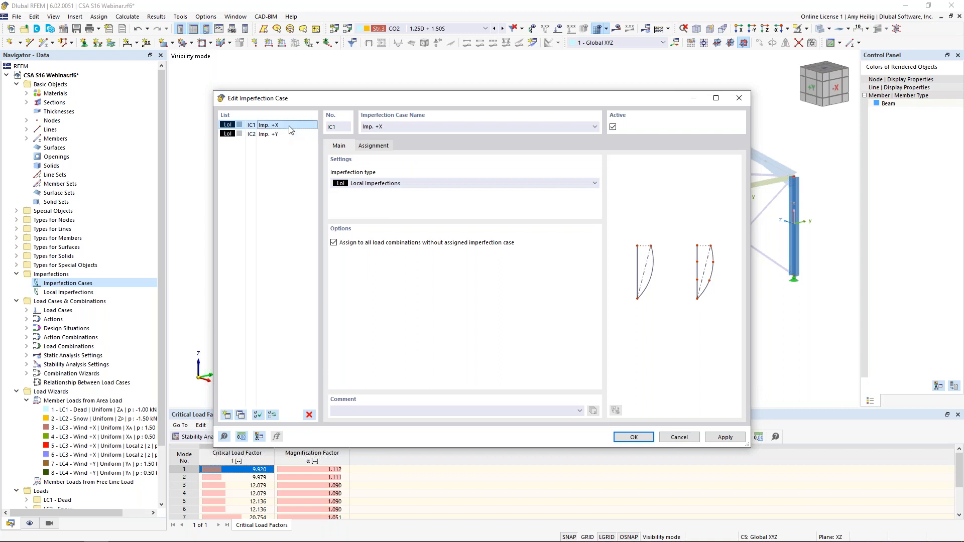
click(378, 184)
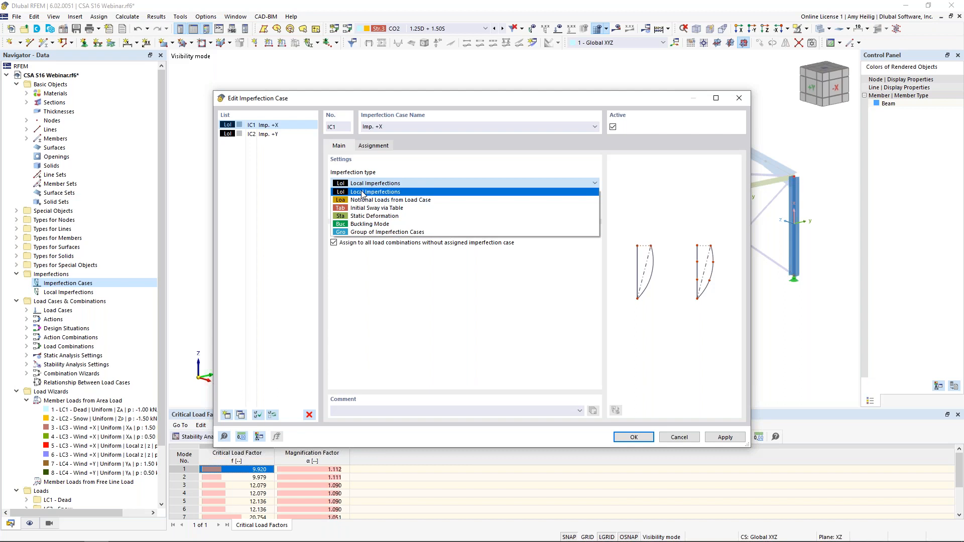
click(364, 193)
click(379, 147)
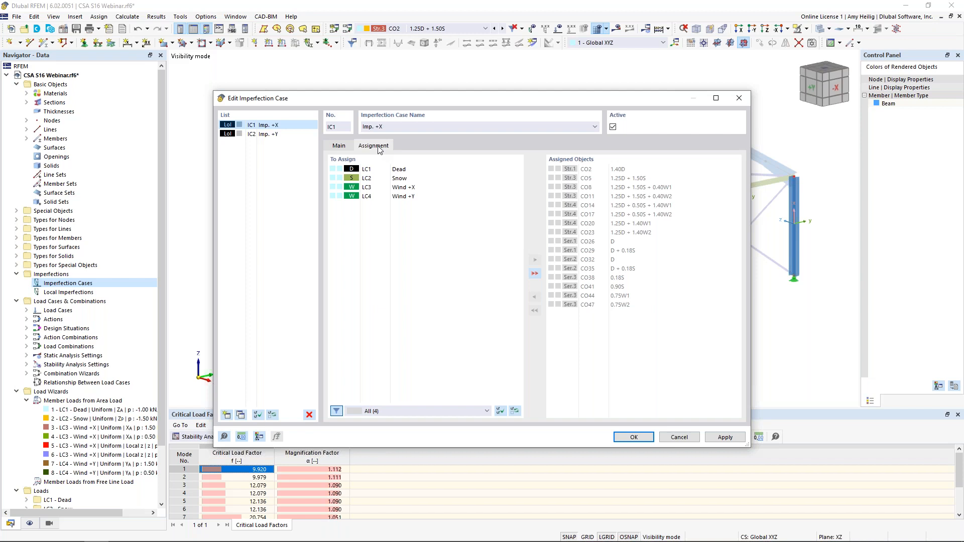
click(409, 188)
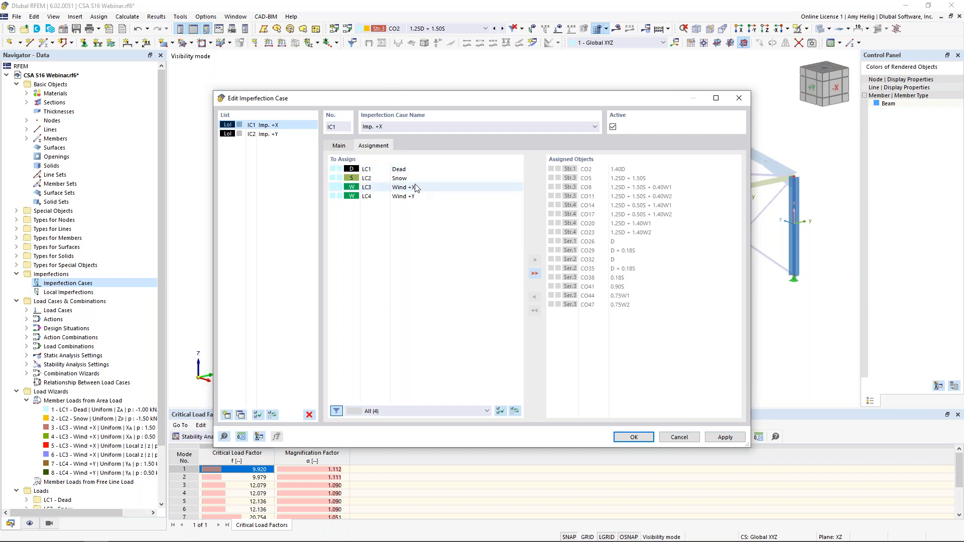
double_click(414, 189)
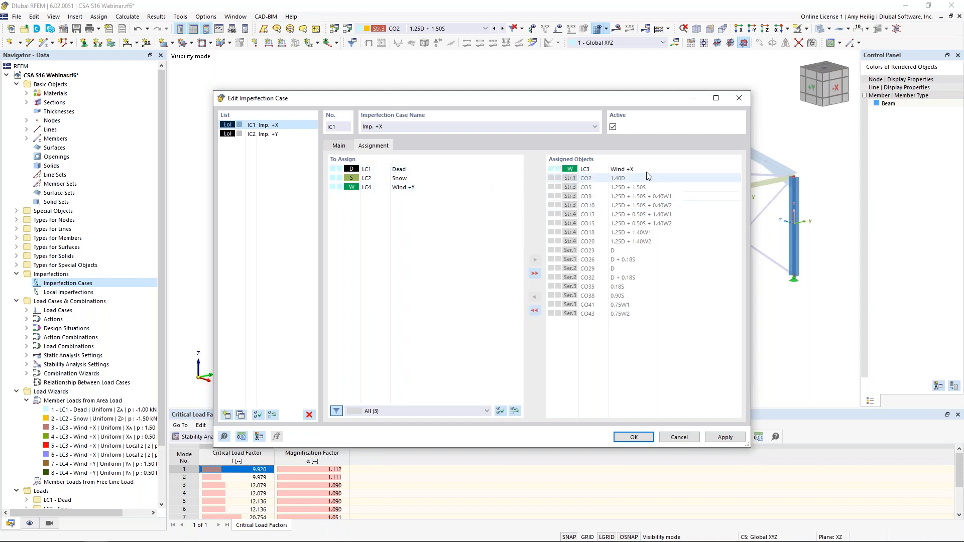
Step: Assign the Imp. +Y imperfection case to load case LC4 Wind +Y and apply both imperfection cases
click(265, 135)
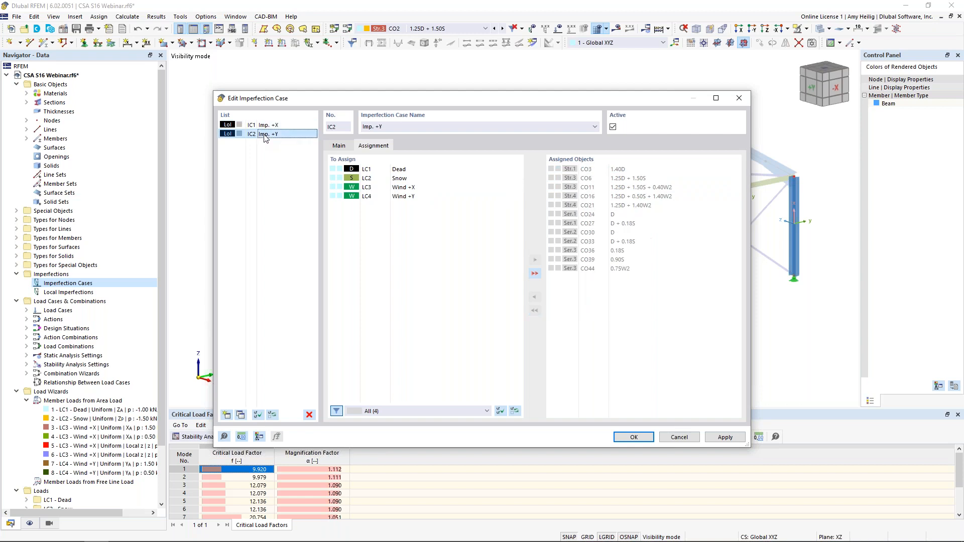
click(398, 197)
double_click(399, 197)
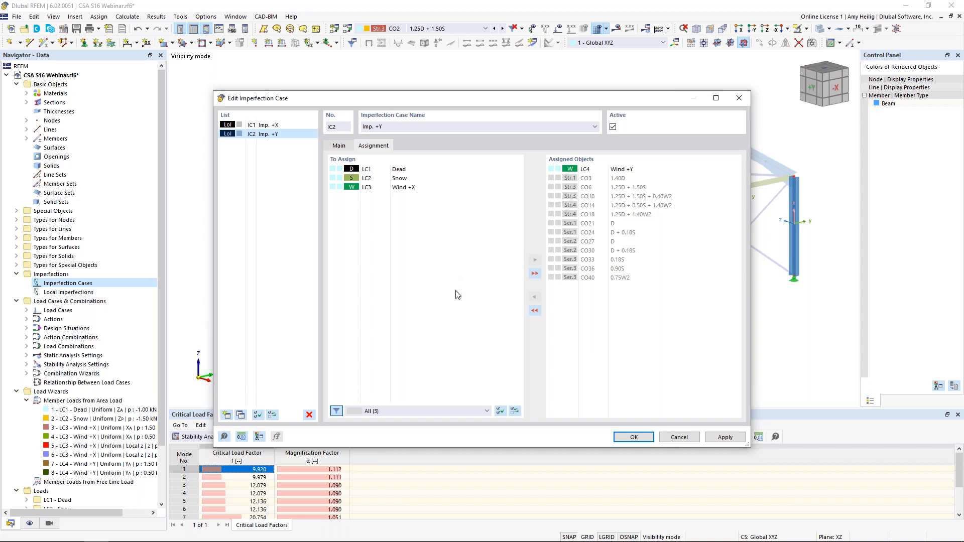
click(625, 438)
click(522, 318)
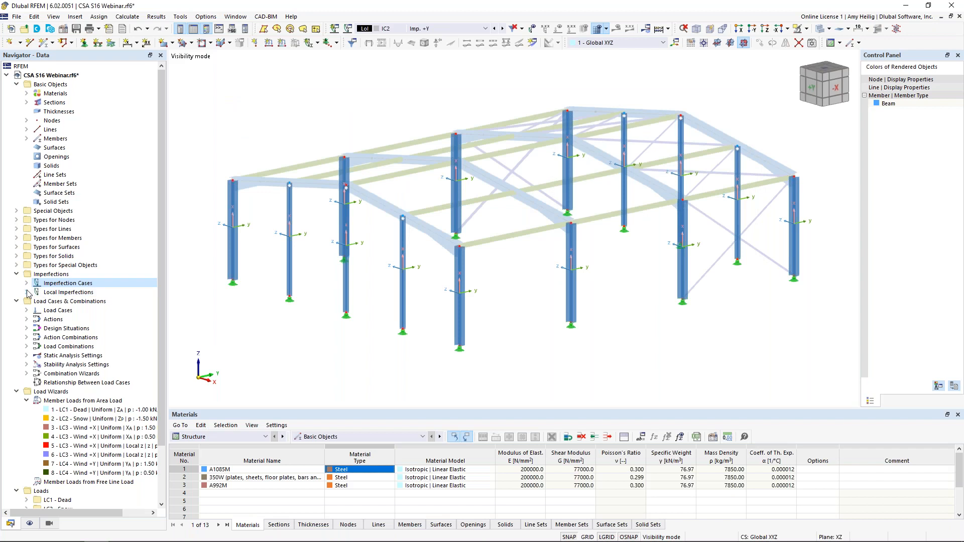
Step: Start a new member imperfection in IC1 - Imp. +X as Initial Sway with the definition type CSA S16:19 | Current
click(27, 292)
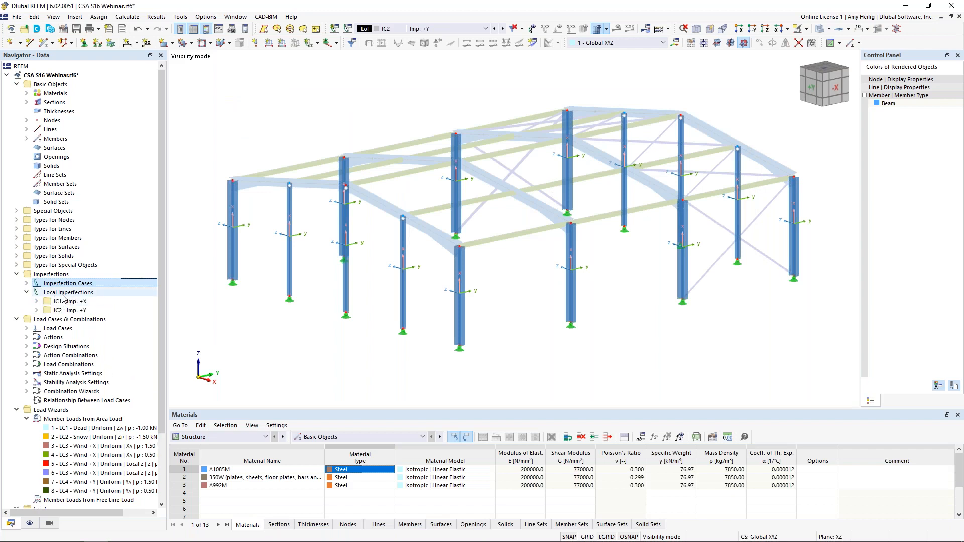
click(37, 301)
click(36, 329)
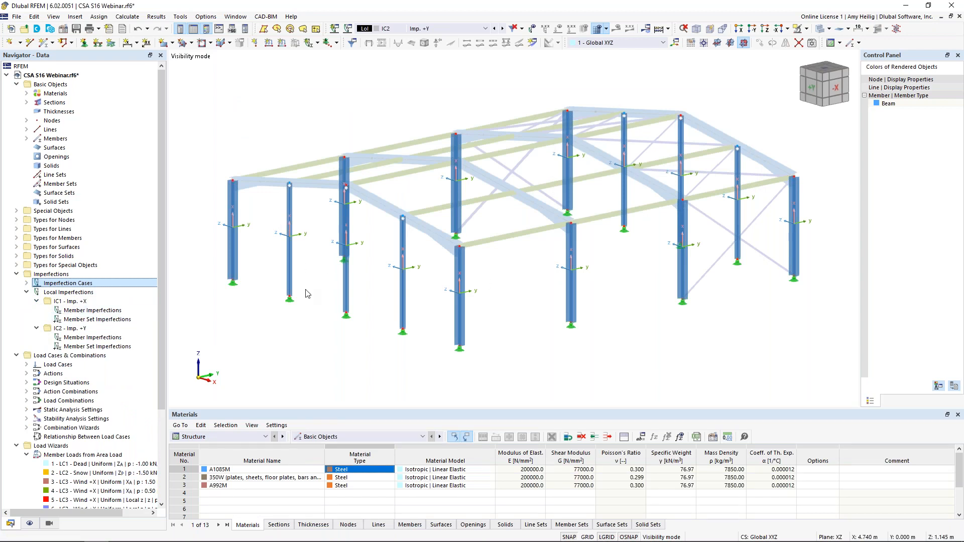
click(108, 311)
double_click(109, 313)
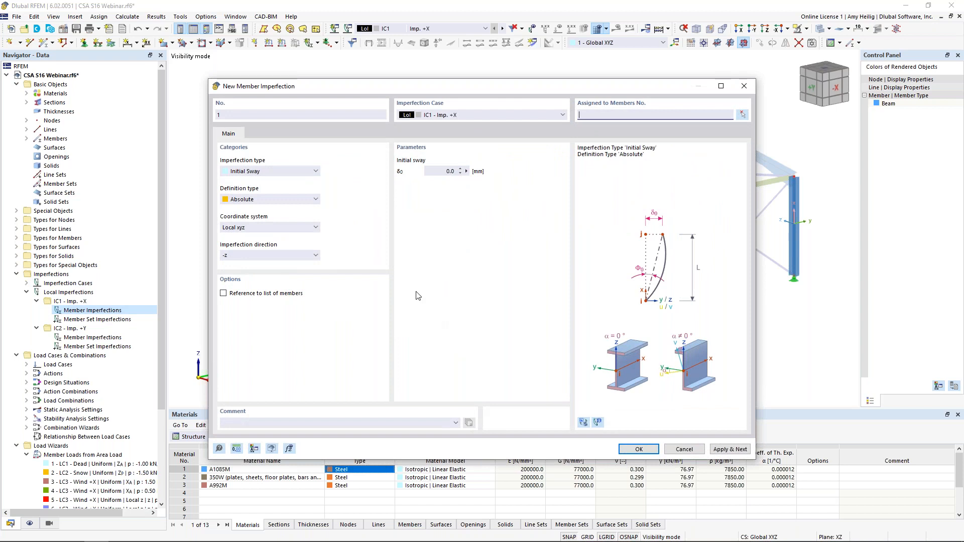
click(289, 172)
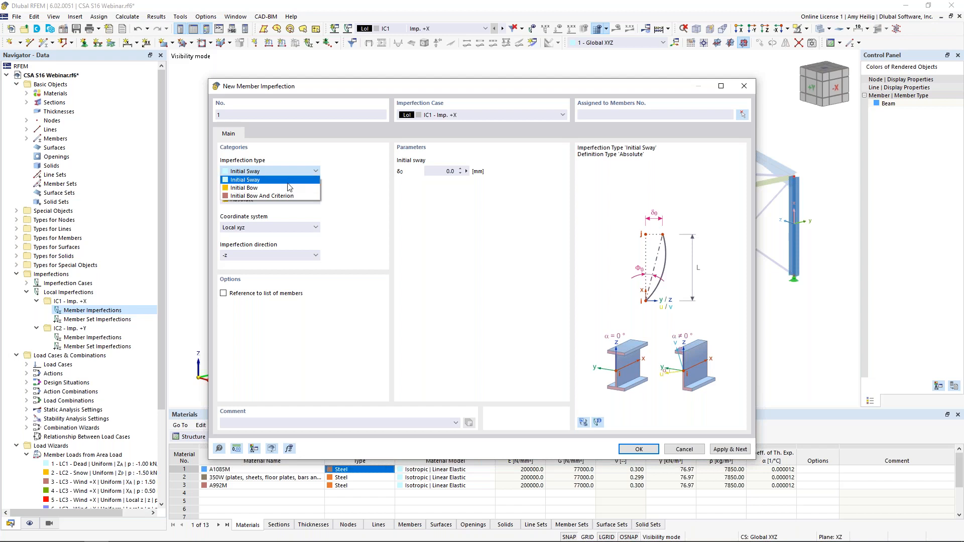
click(289, 180)
click(290, 199)
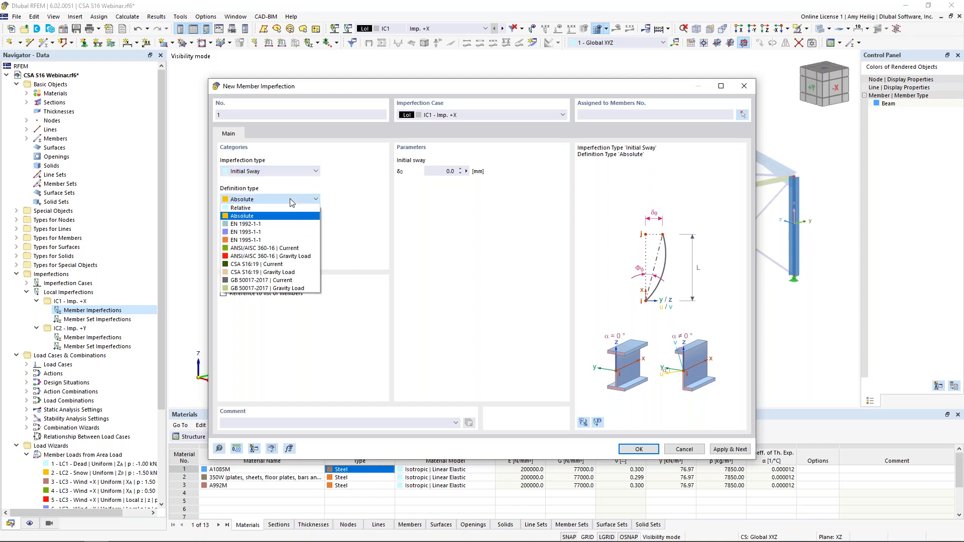
click(281, 266)
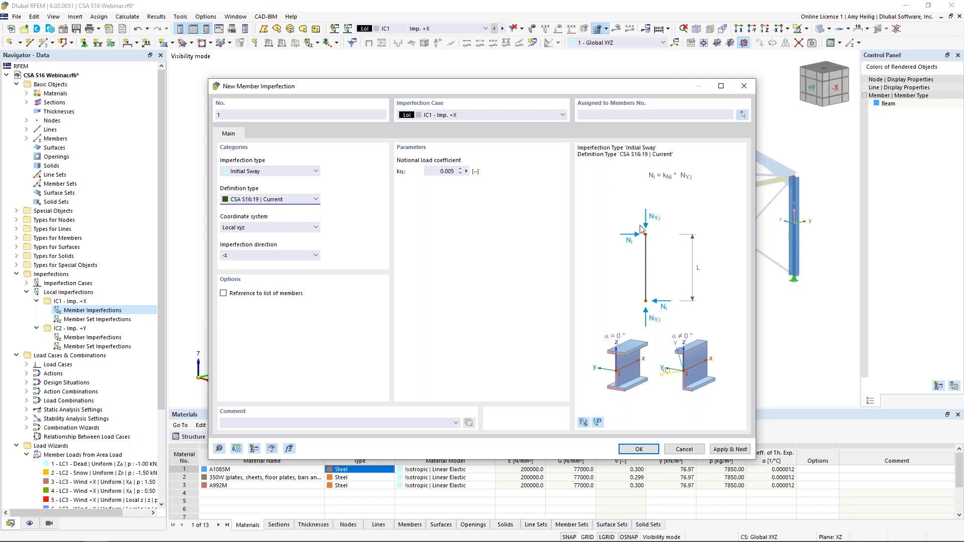
Step: Try the CSA S16:19 | Gravity Load definition, review its axial force sources, and restore the CSA S16:19 | Current definition
click(295, 201)
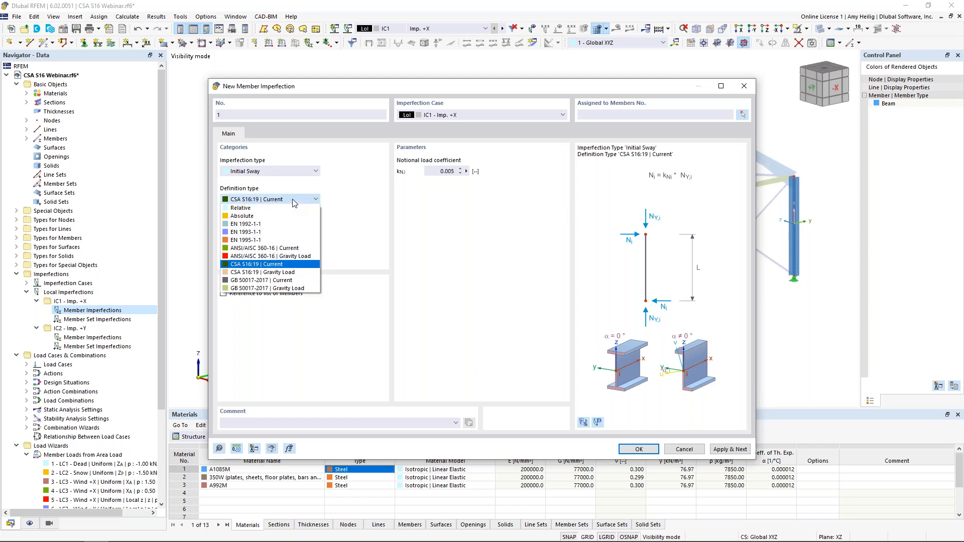
click(294, 273)
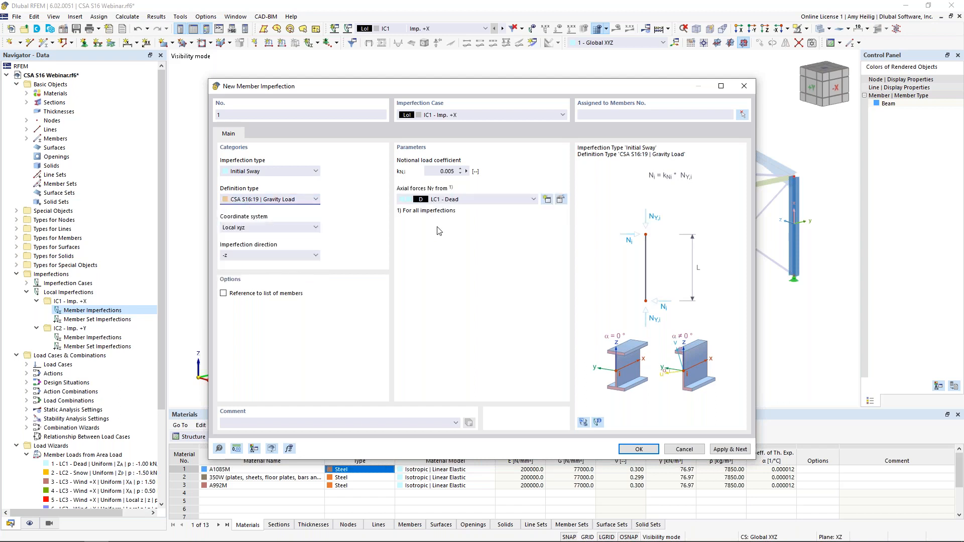
click(458, 201)
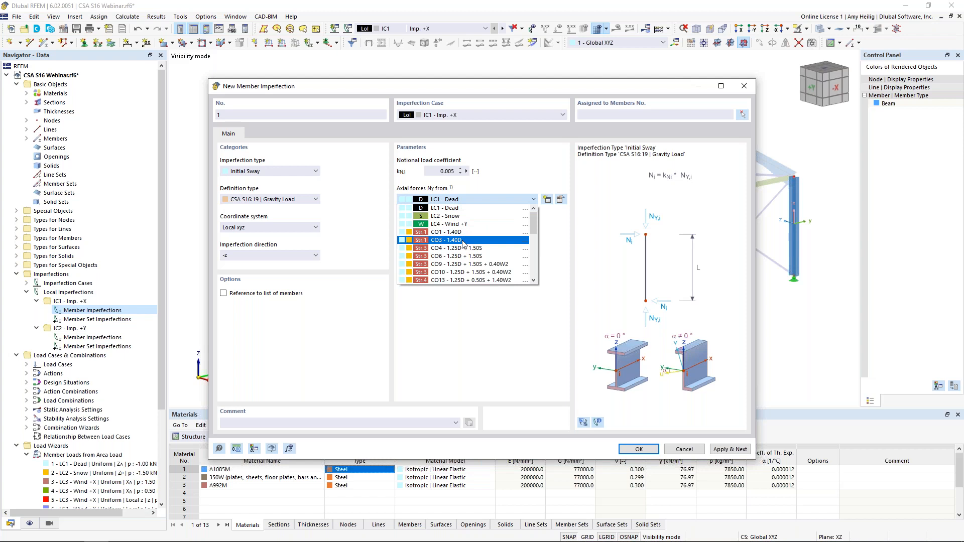
click(489, 335)
click(299, 201)
click(294, 269)
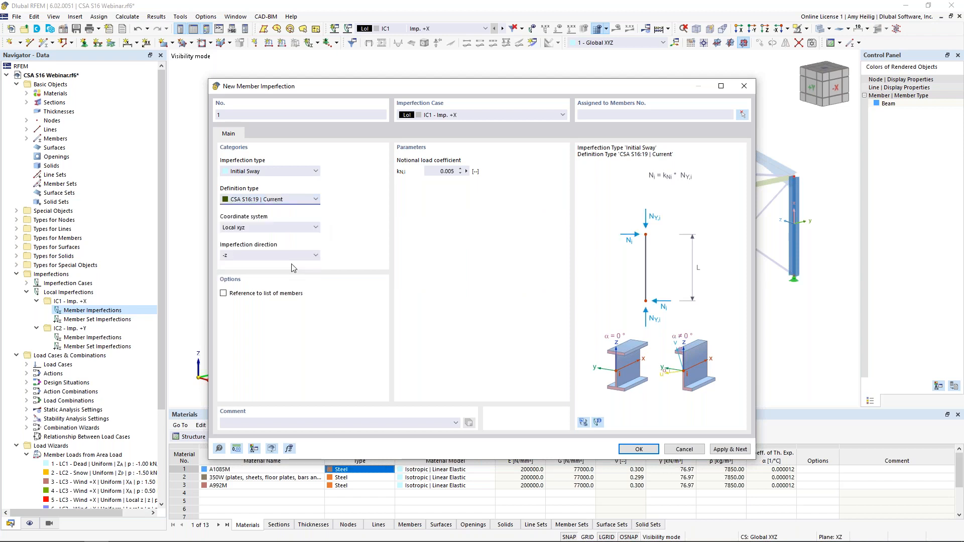
Step: Set the IC1 member imperfection's direction to local -z and its notional load coefficient to 0.002
drag(382, 88, 448, 75)
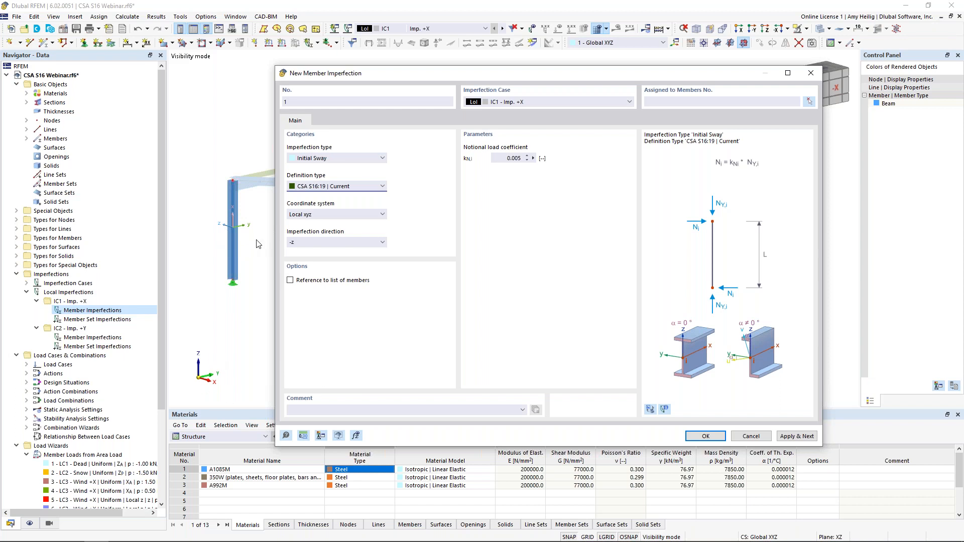
click(308, 244)
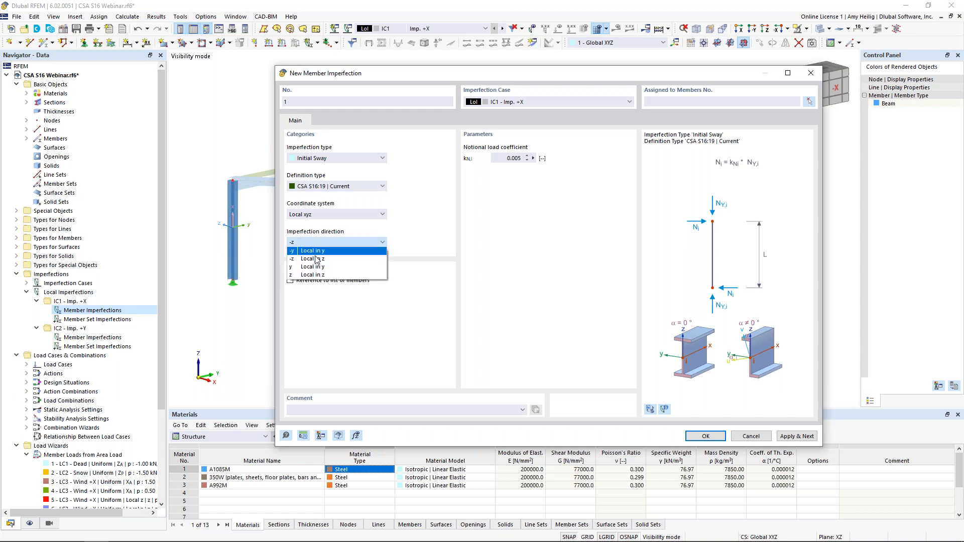
click(318, 258)
double_click(511, 158)
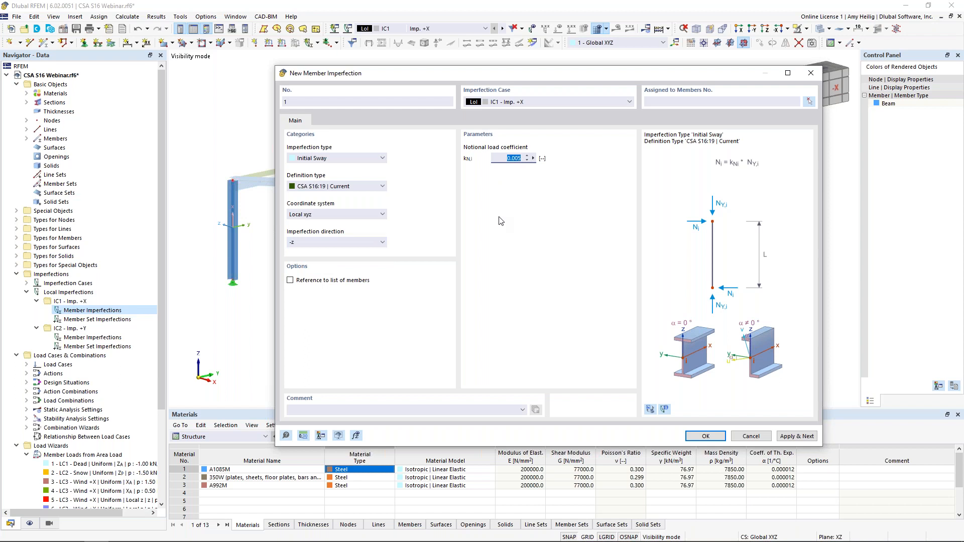
text(0.002)
Step: Assign the IC1 initial sway imperfection to all columns, members 1-3,6-8,10,15,17,29-31,34,35, and confirm it
click(809, 101)
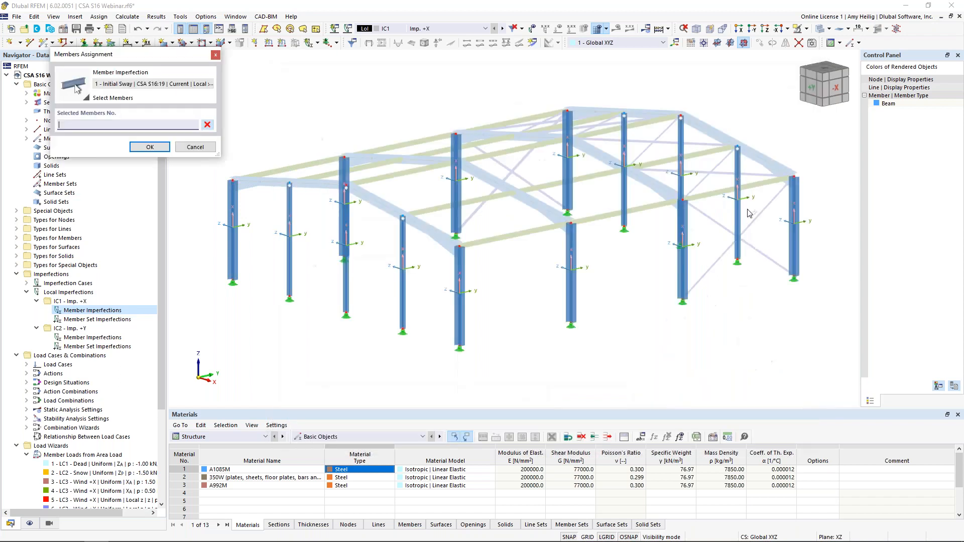
drag(823, 356, 225, 83)
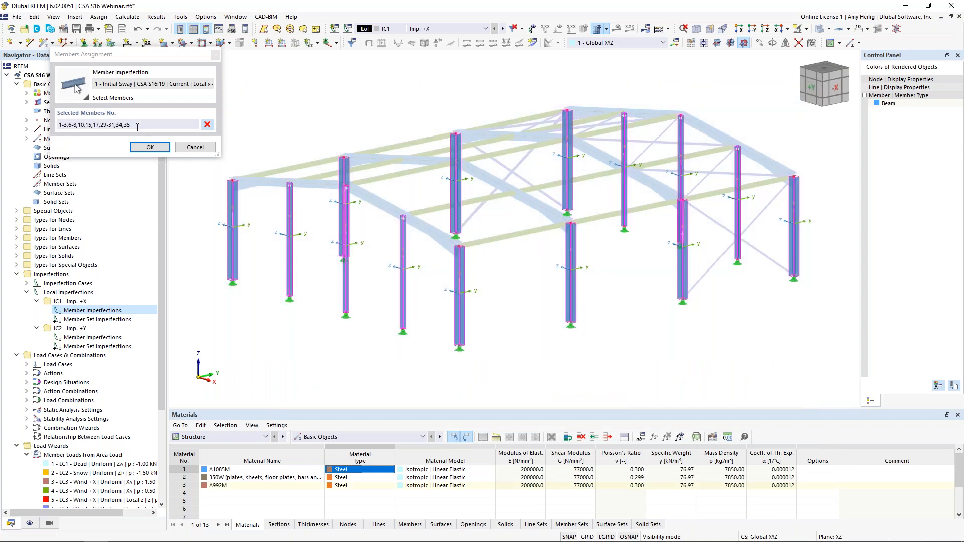
click(149, 147)
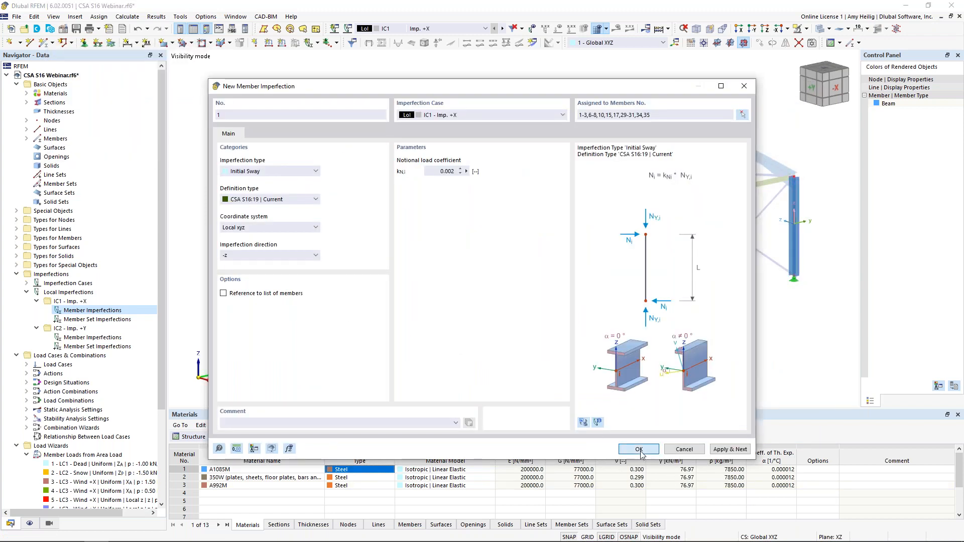
Step: Cancel visibility mode to restore the full frame, and display the IC1 imperfections on the model to check their direction
click(805, 29)
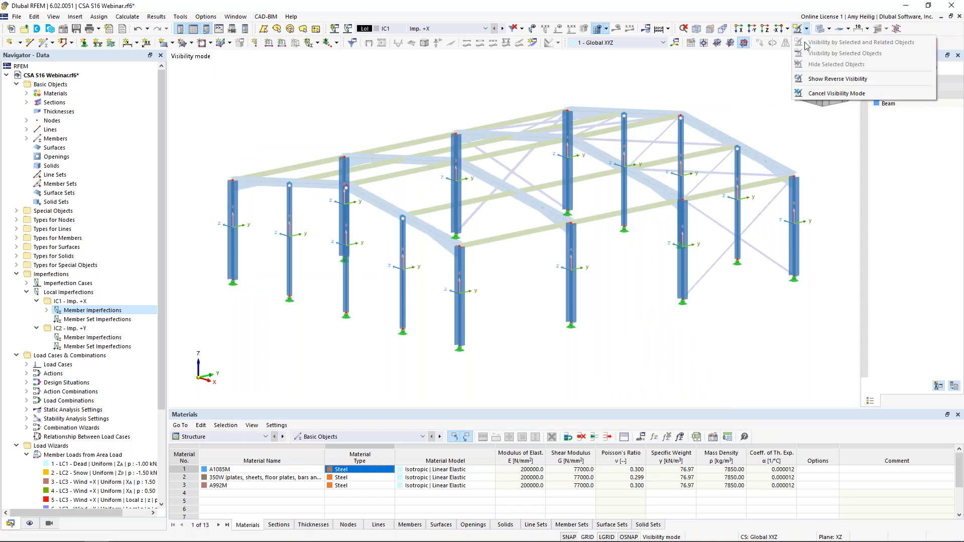
click(836, 94)
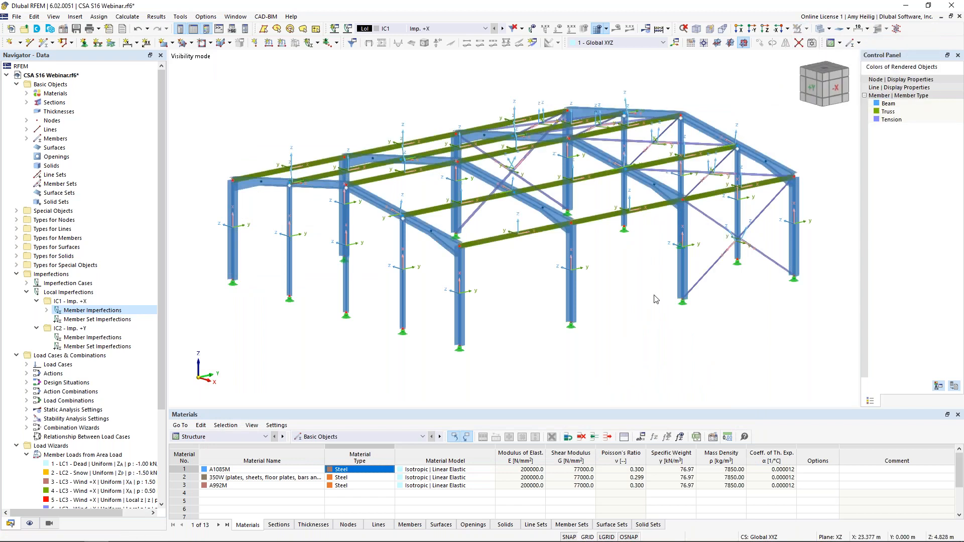
click(533, 29)
ctrl+middle_drag(557, 276, 686, 269)
scroll(685, 269, down, 1)
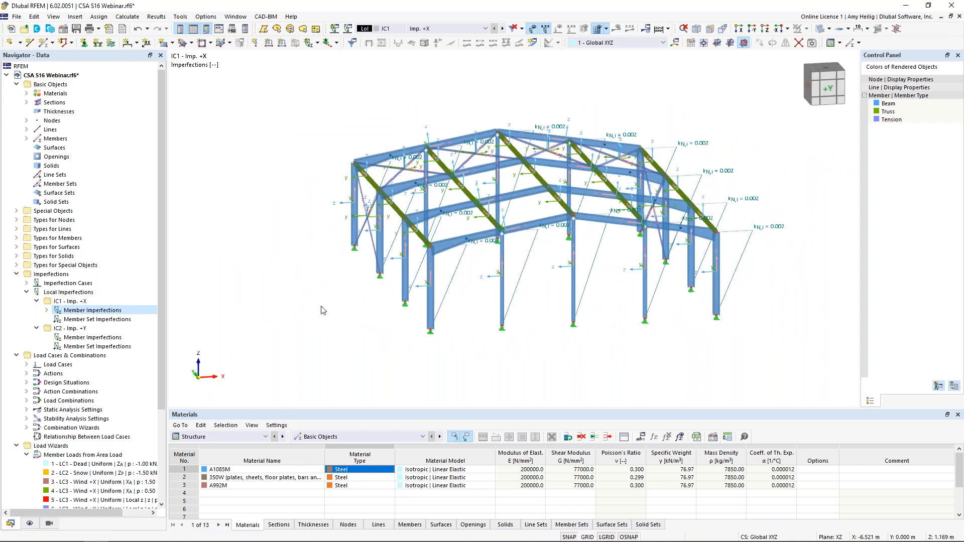
ctrl+middle_drag(653, 331, 500, 342)
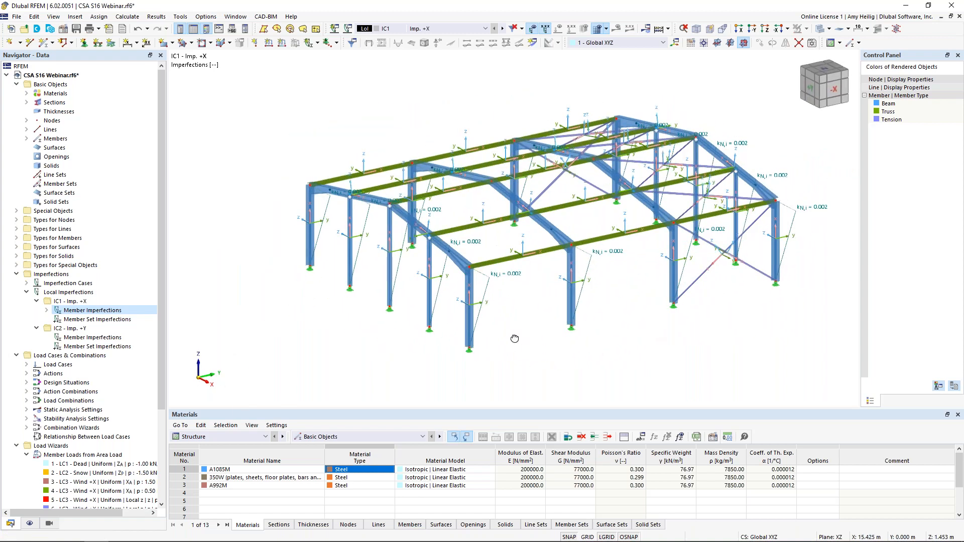
Step: Start a new member imperfection in imperfection case IC2 with the definition type CSA S16:19 | Current
double_click(67, 338)
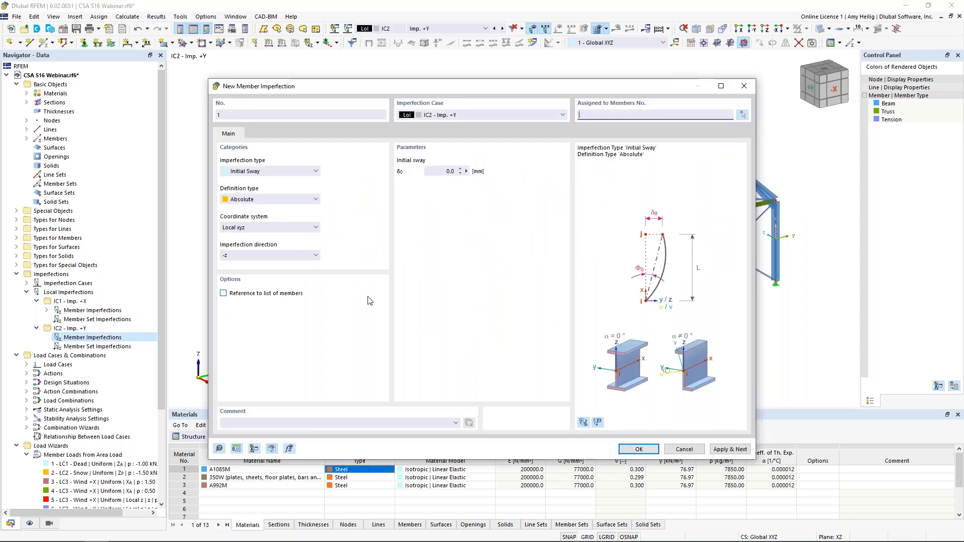
click(266, 200)
click(263, 265)
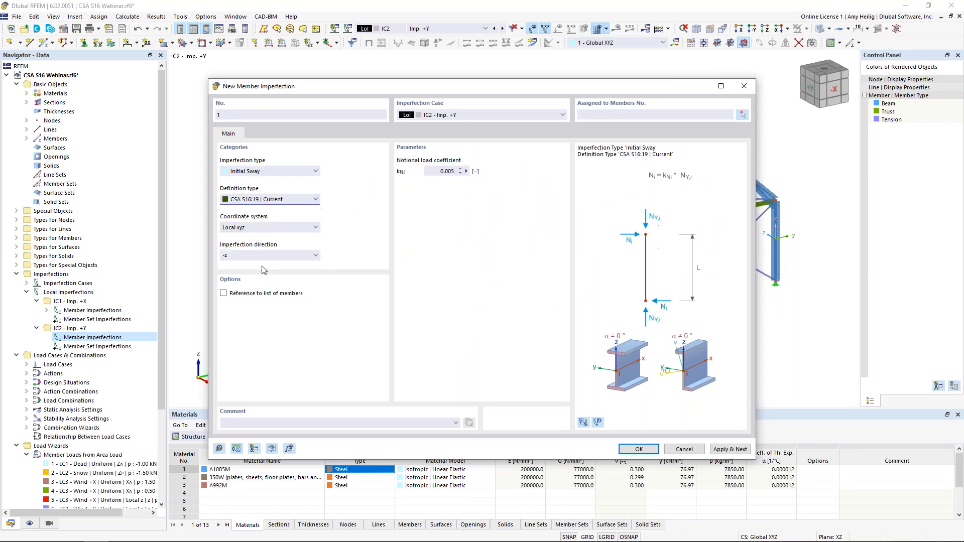
drag(322, 90, 462, 62)
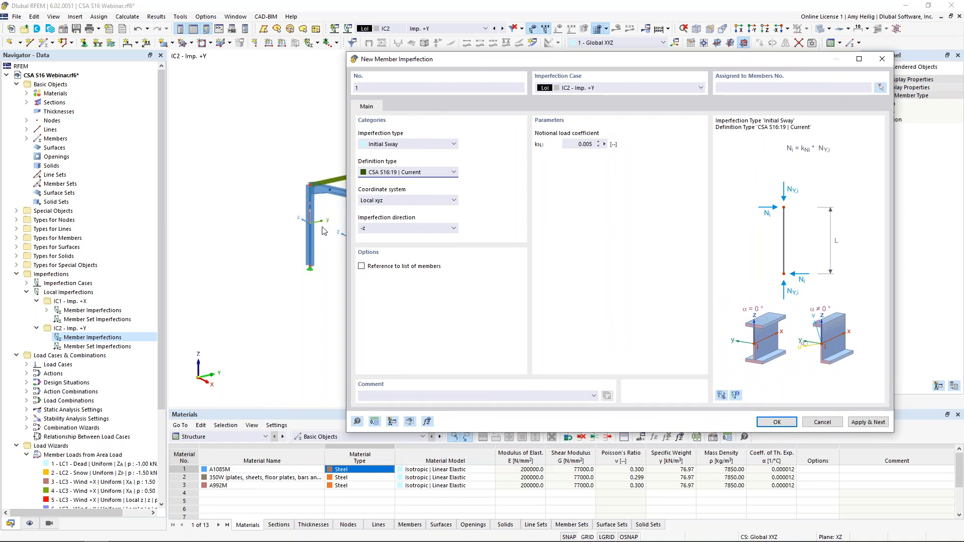
Step: Set the IC2 member imperfection's direction to local y and its notional load coefficient to 0.002
click(383, 229)
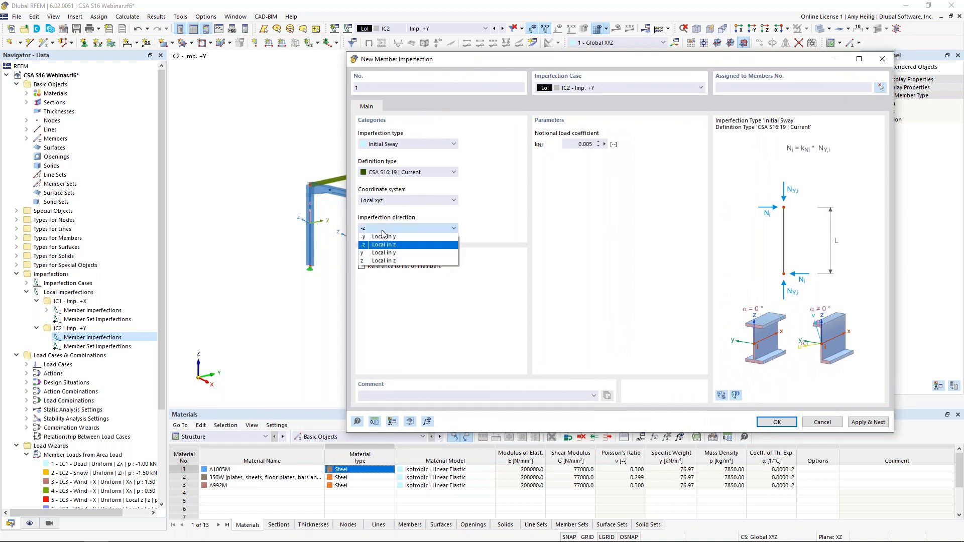
click(377, 253)
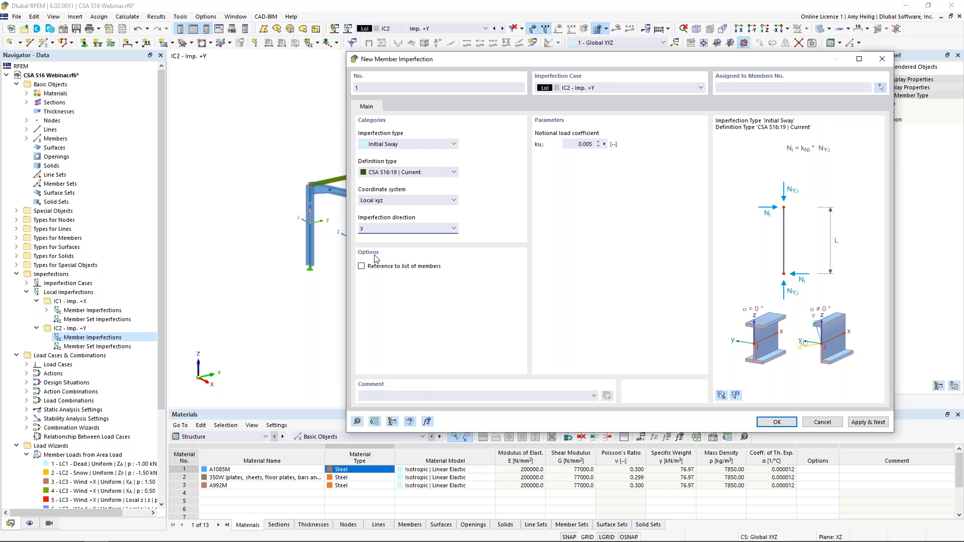
double_click(585, 144)
text(0.002)
Step: Assign the IC2 initial sway imperfection to all columns, members 1-3,6-8,10,15,17,29-31,34,35, and confirm it
click(880, 88)
ctrl+middle_drag(595, 328, 527, 287)
drag(623, 239, 332, 212)
drag(781, 250, 704, 227)
ctrl+middle_drag(541, 255, 630, 289)
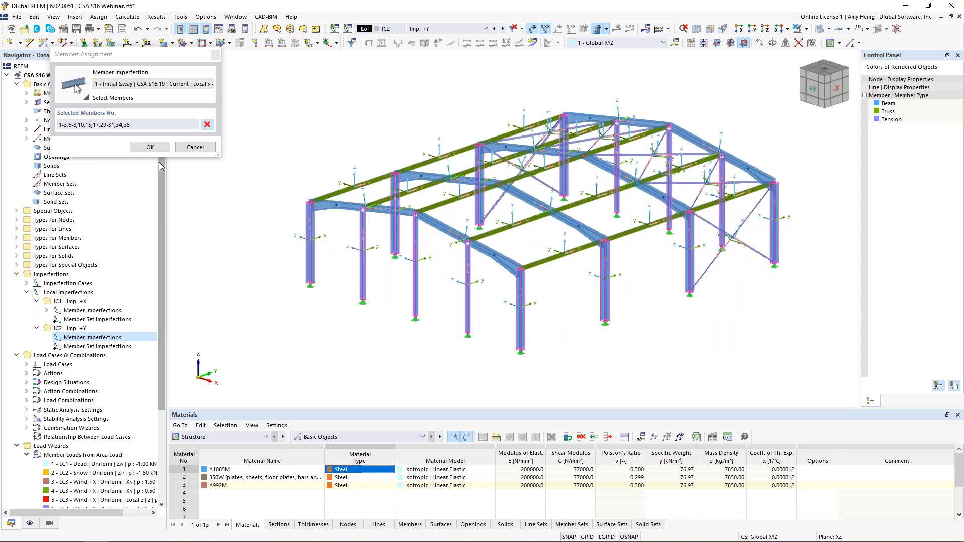
click(149, 146)
click(777, 422)
Step: Inspect the IC2 imperfections on the frame and turn off the display of the members' local axis systems
ctrl+middle_drag(554, 341, 445, 286)
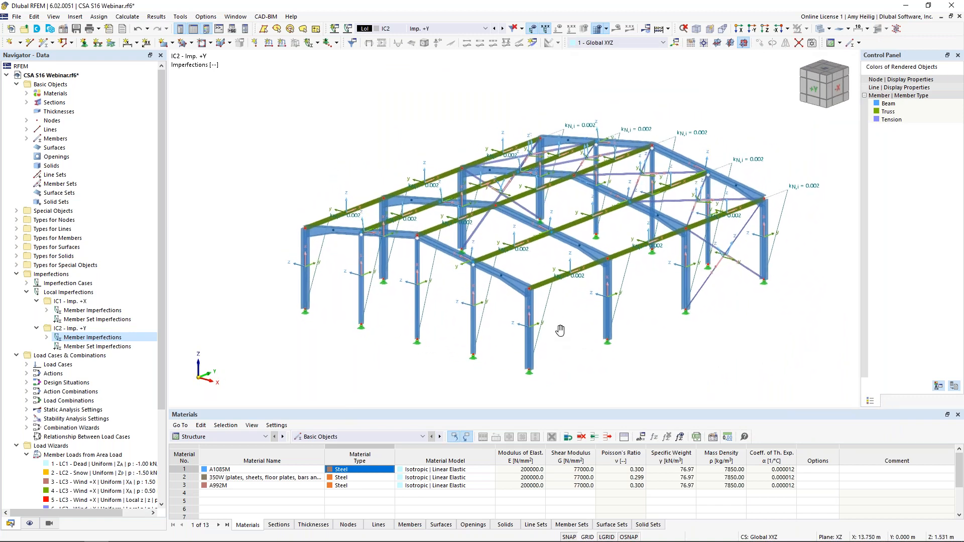
middle_drag(561, 339, 552, 309)
right_click(519, 306)
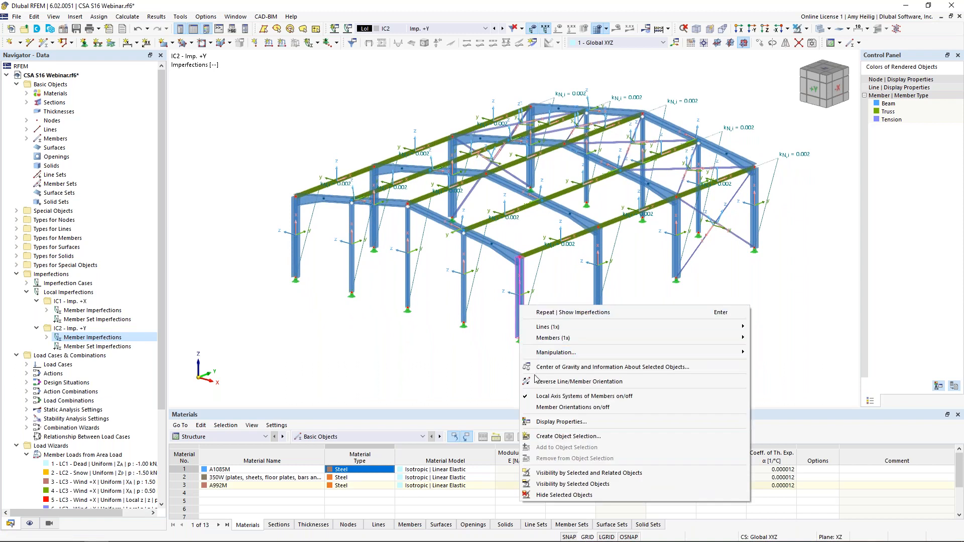
click(542, 396)
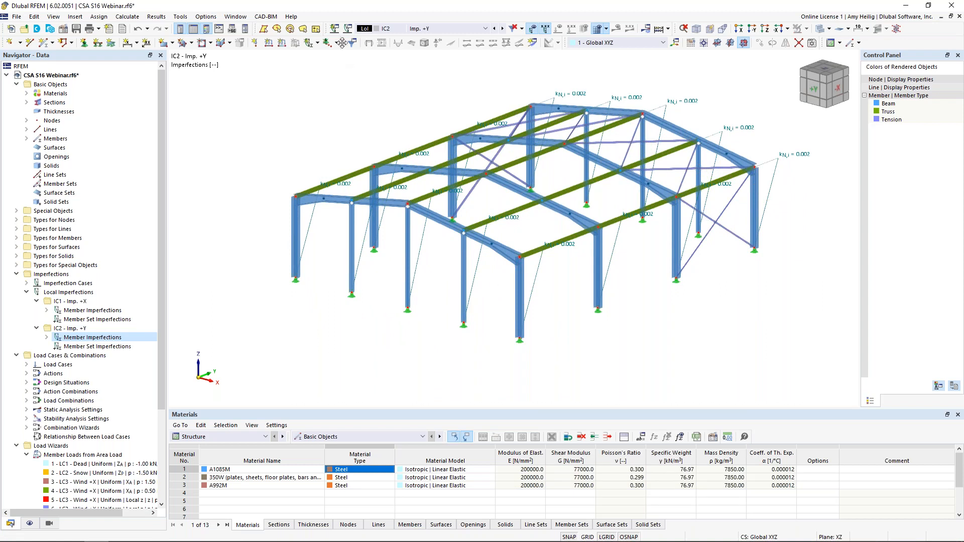
Step: Switch to load case LC1 Dead and open the combination wizard of the DS1 Ultimate Limit State design situation for editing
click(416, 29)
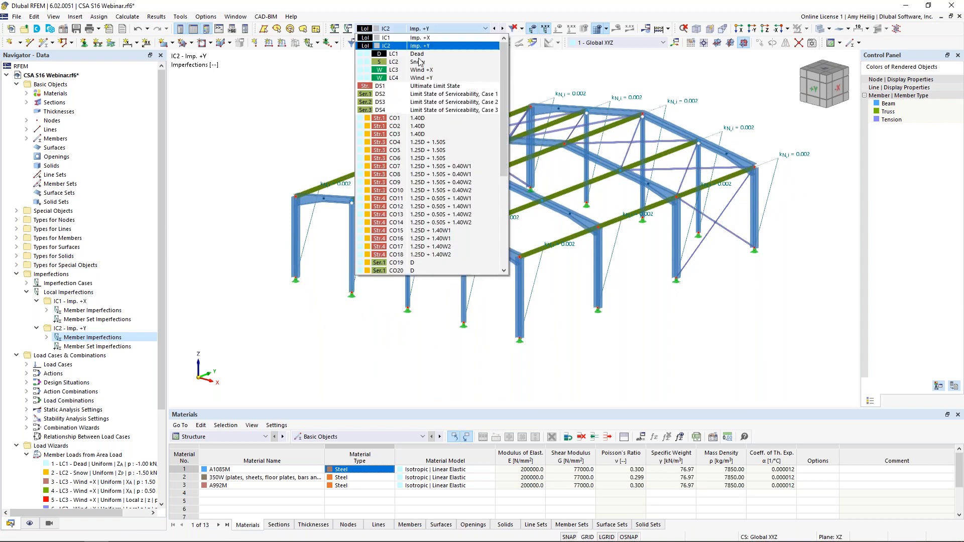
click(419, 53)
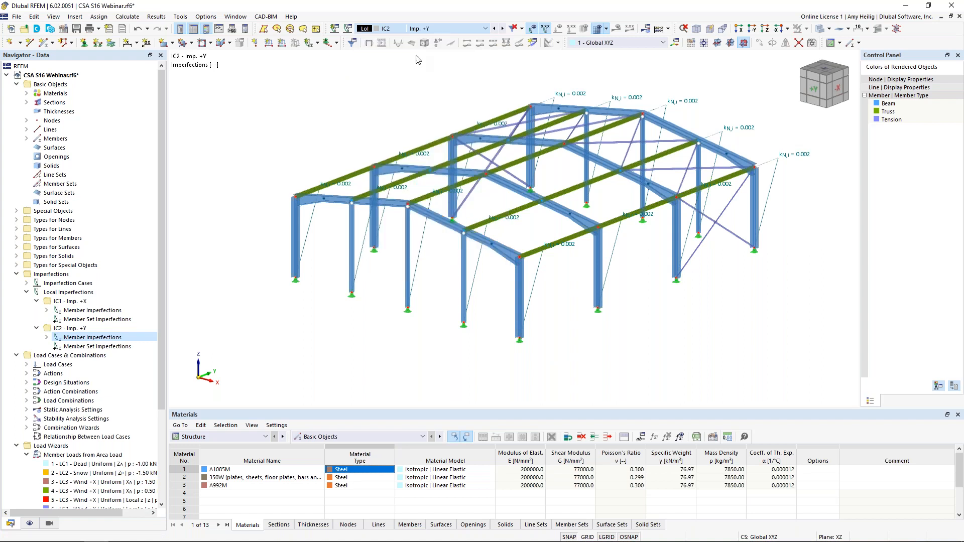
click(348, 30)
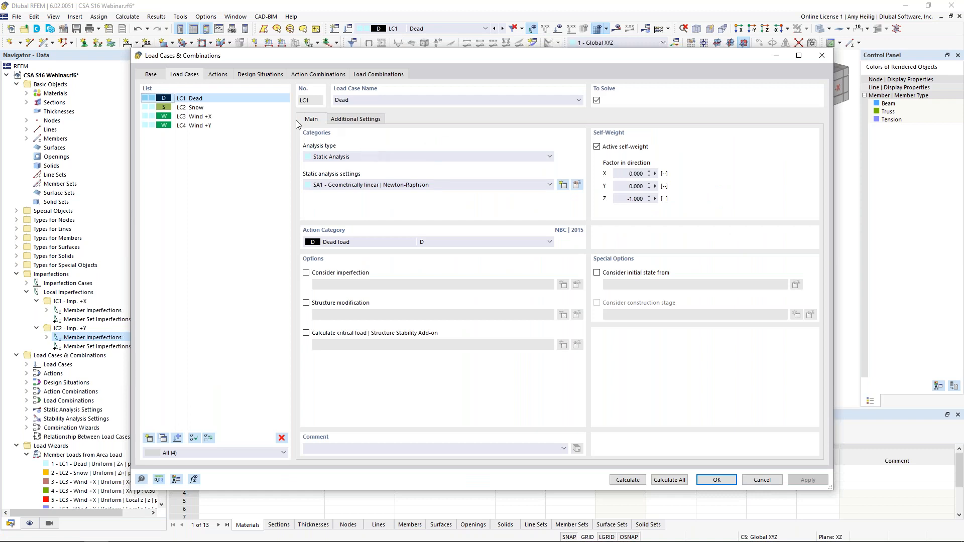
click(260, 75)
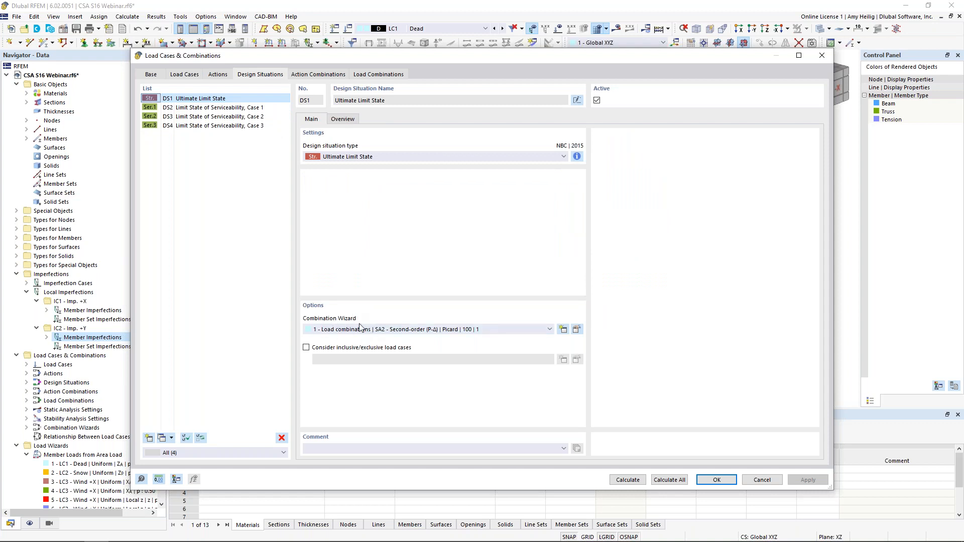
click(577, 329)
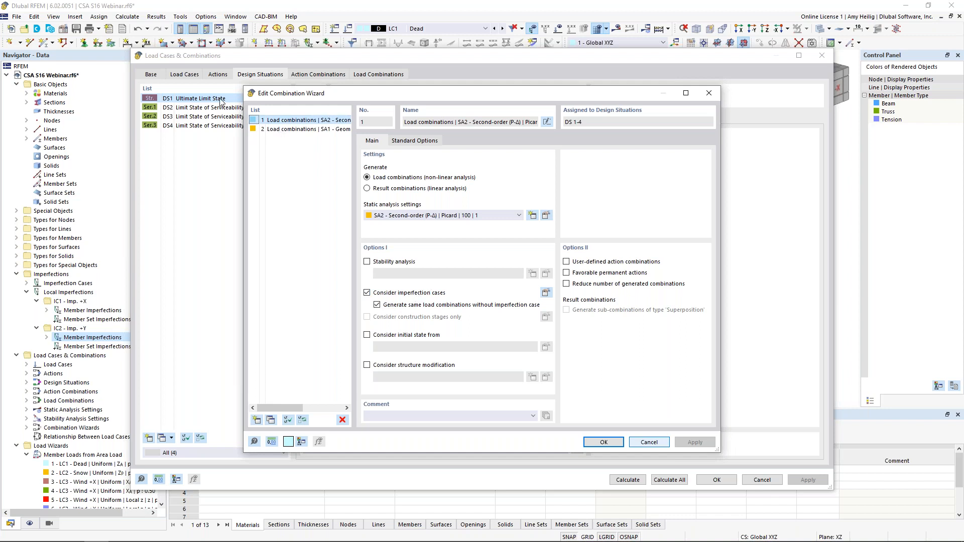
drag(312, 94, 384, 97)
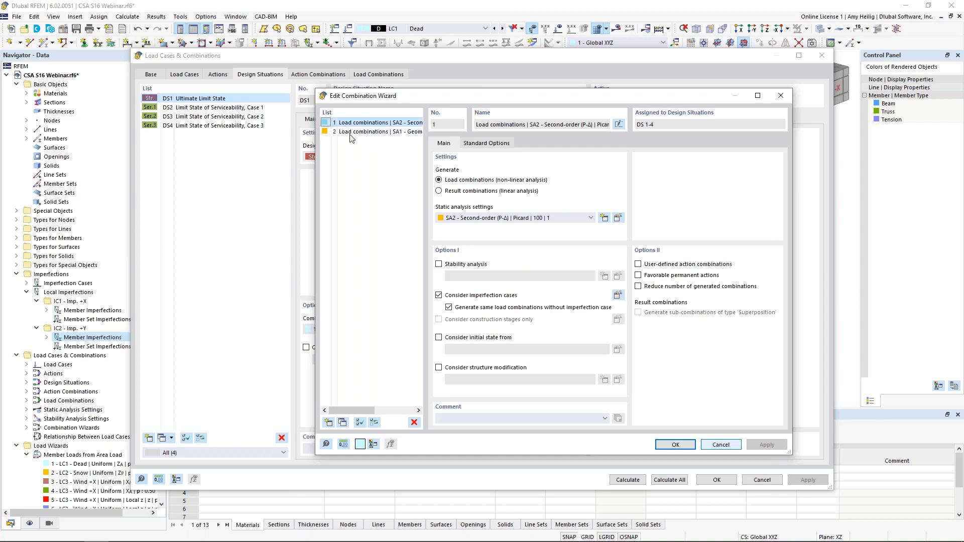
Step: Copy combination wizard 1, disable the consideration of imperfection cases in the copy, and confirm it
click(342, 423)
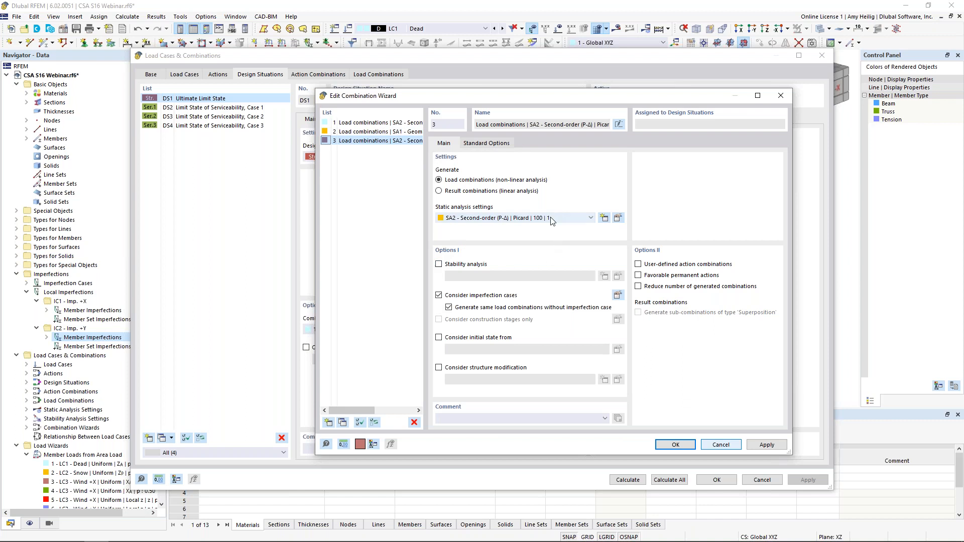
click(439, 295)
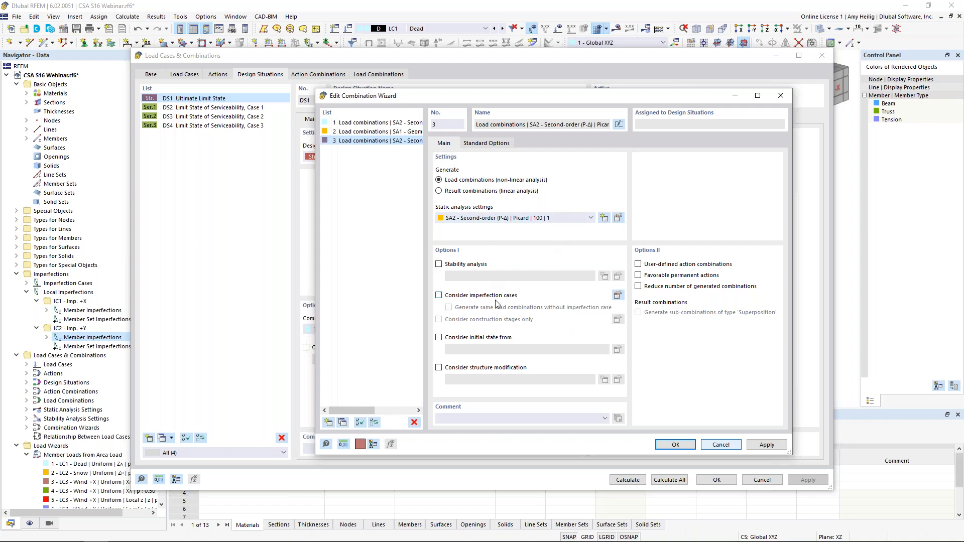
click(675, 444)
Step: Assign combination wizard 3 to serviceability design situations DS2 to DS4, and check the wizard assigned to DS1
click(245, 110)
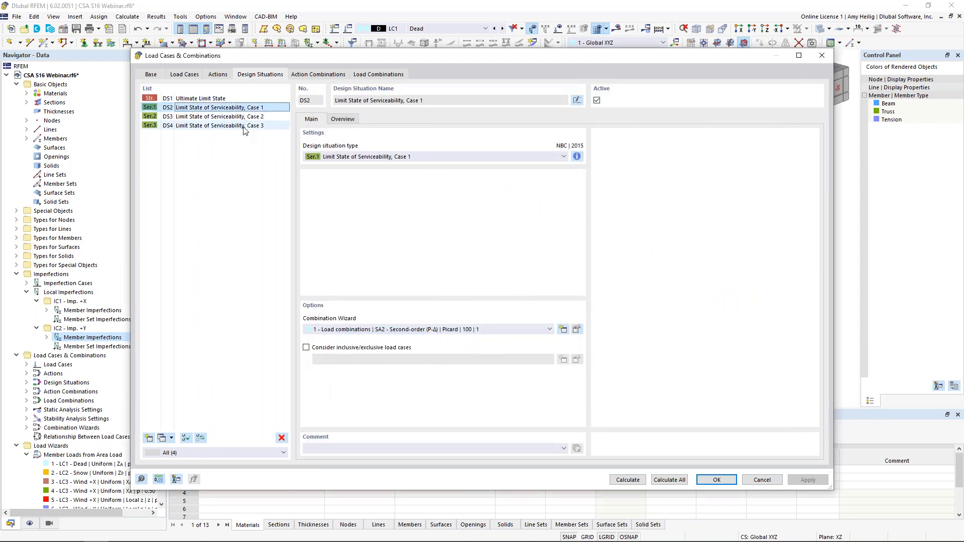
shift+click(245, 126)
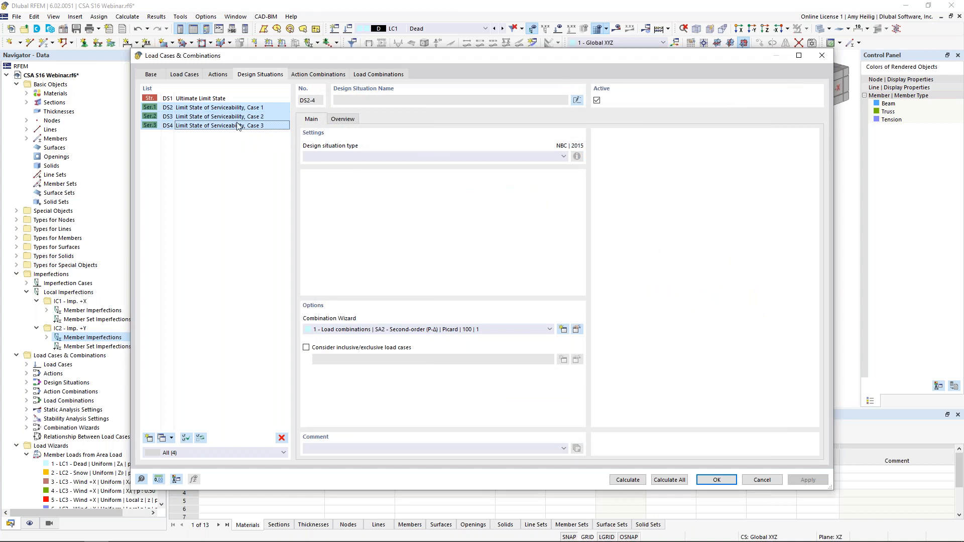
click(440, 332)
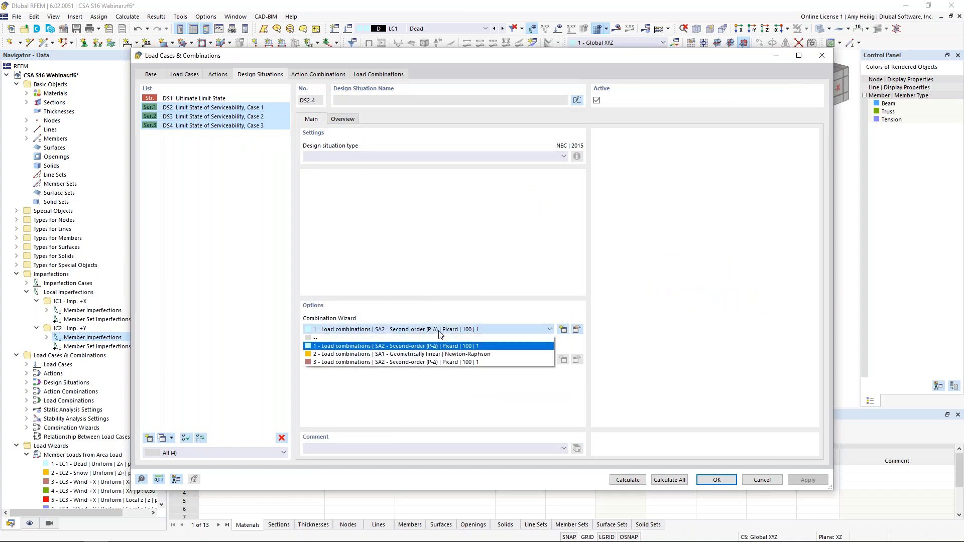
click(422, 363)
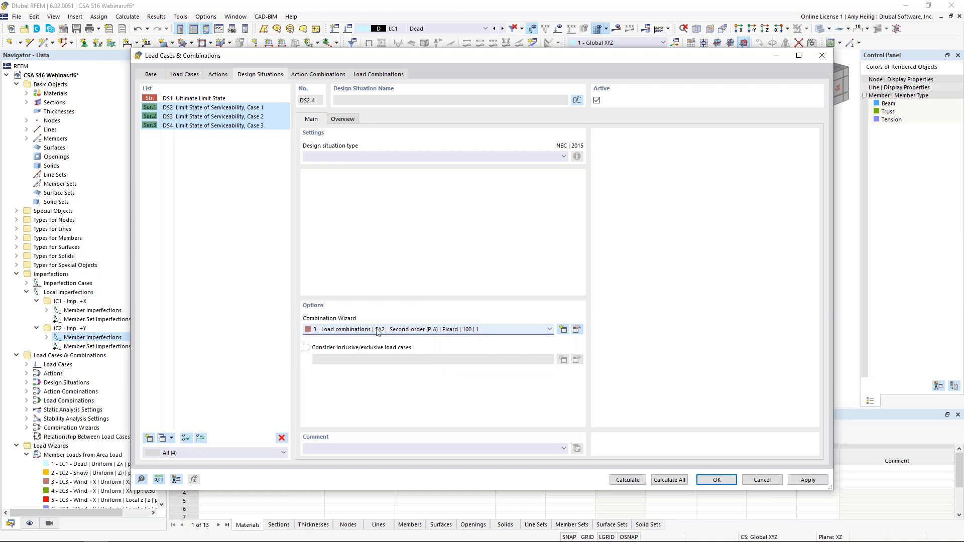
click(198, 99)
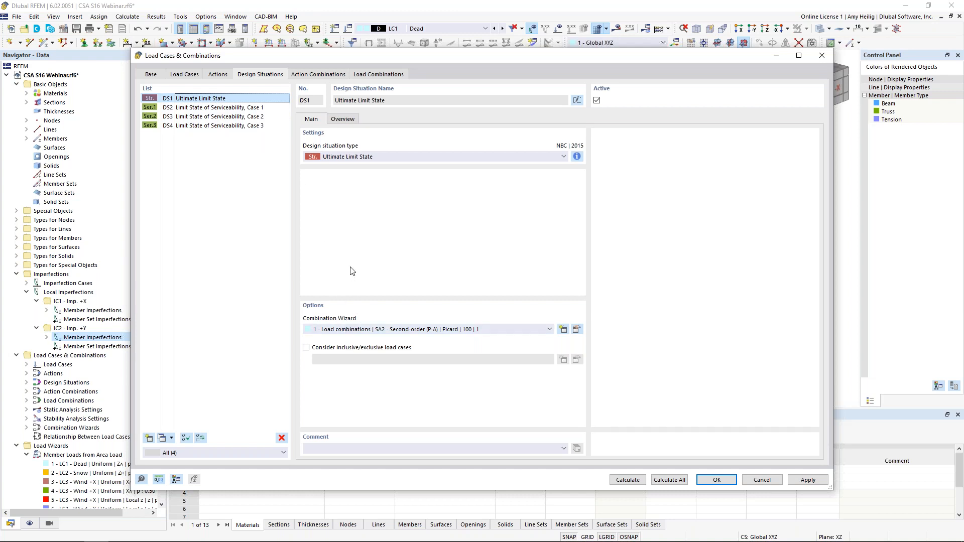
Step: Examine which imperfection cases are considered in ultimate limit state load combinations CO1-CO3, CO7, CO8 and CO10
click(380, 73)
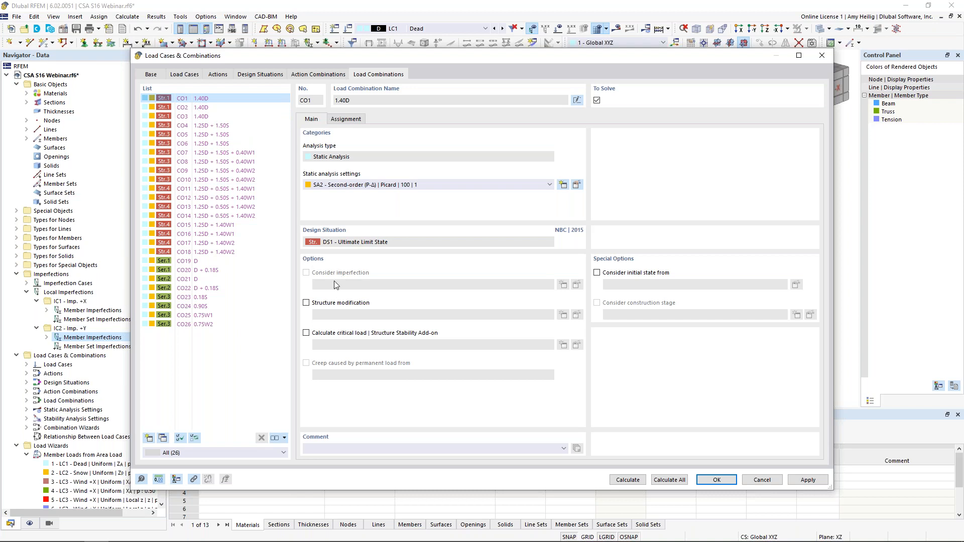
click(198, 107)
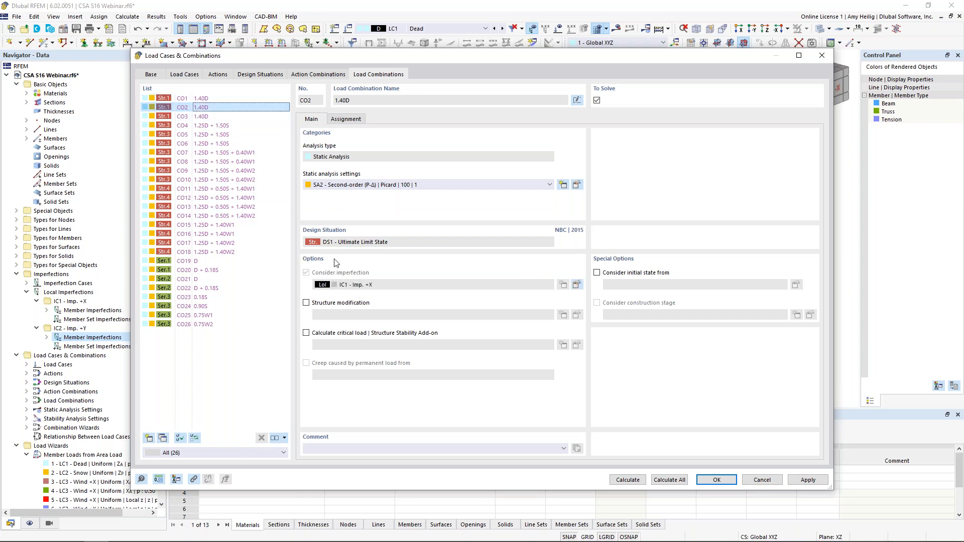
click(209, 116)
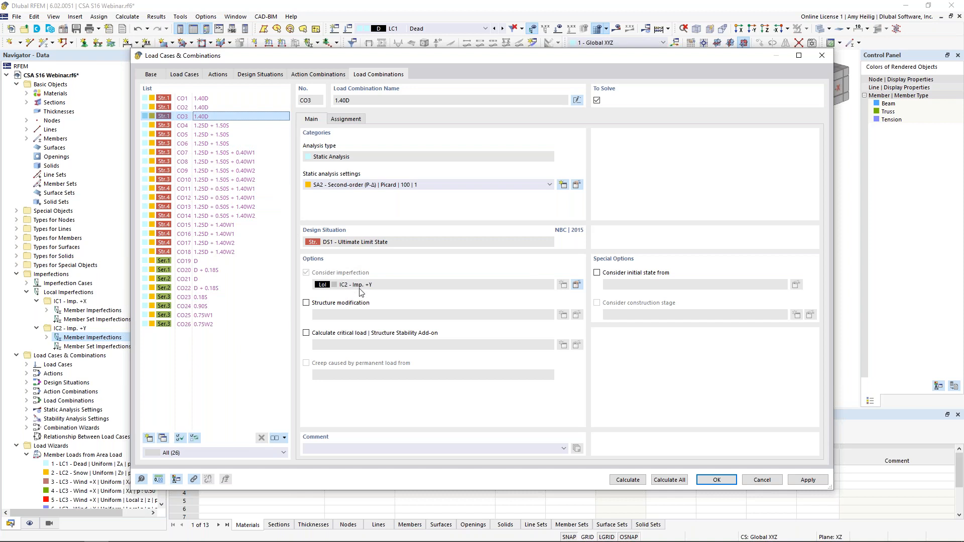
click(235, 154)
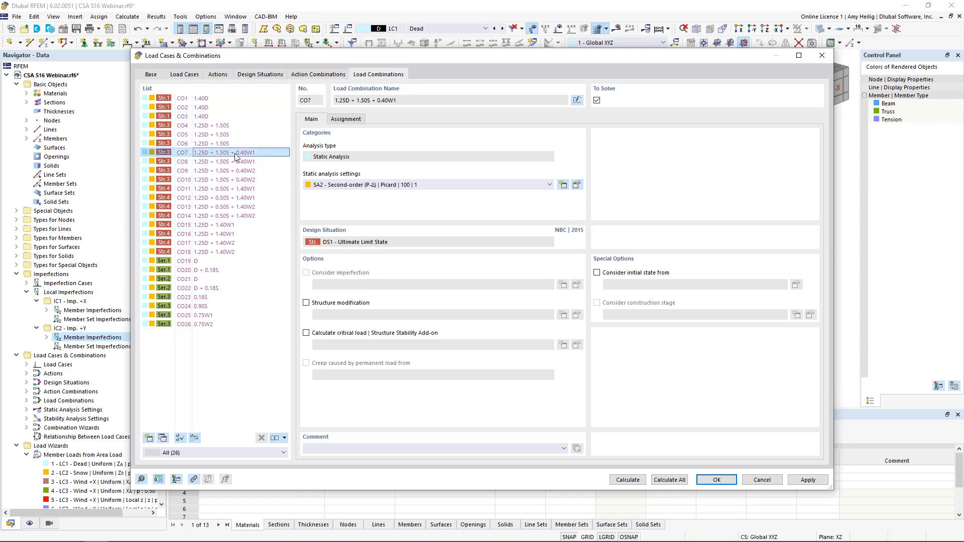
click(233, 161)
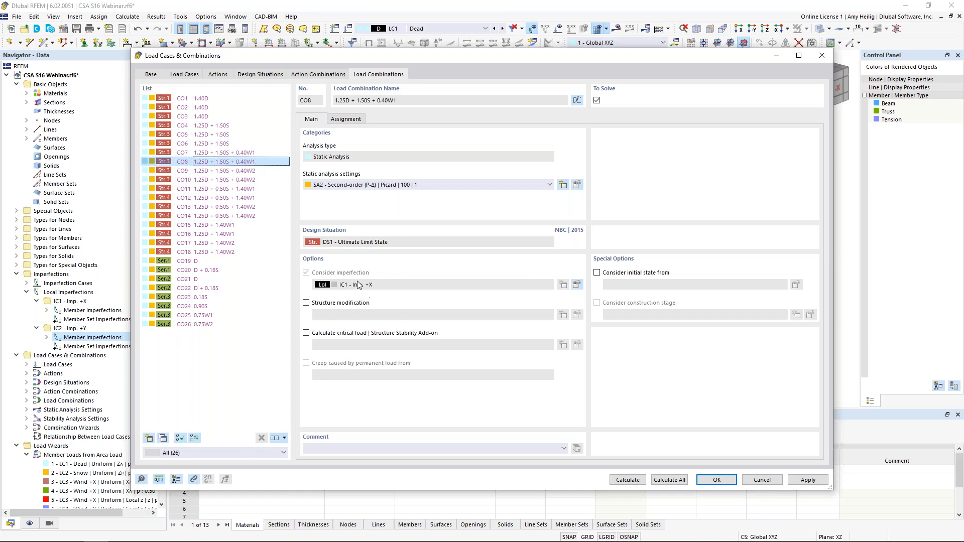
click(254, 183)
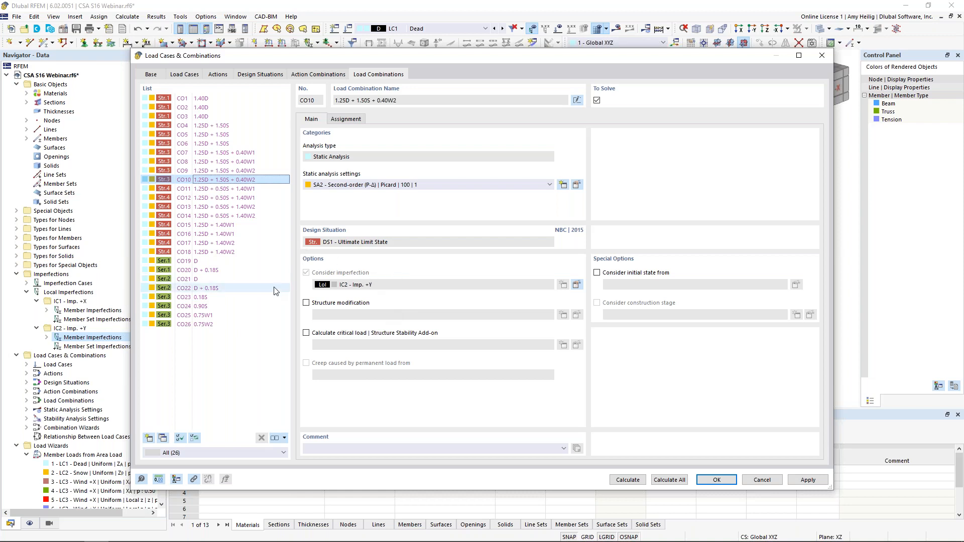
Step: Review the imperfection option in serviceability load combinations CO19 to CO26, and accept the load case and combination settings
click(240, 262)
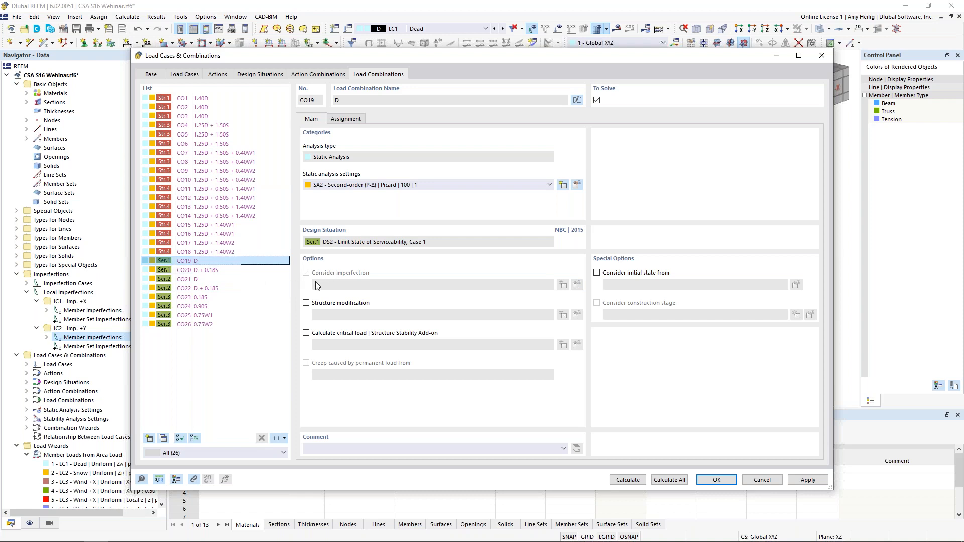
click(245, 270)
click(243, 279)
key(Down)
key(Down)
key(Down)
key(Down)
key(Down)
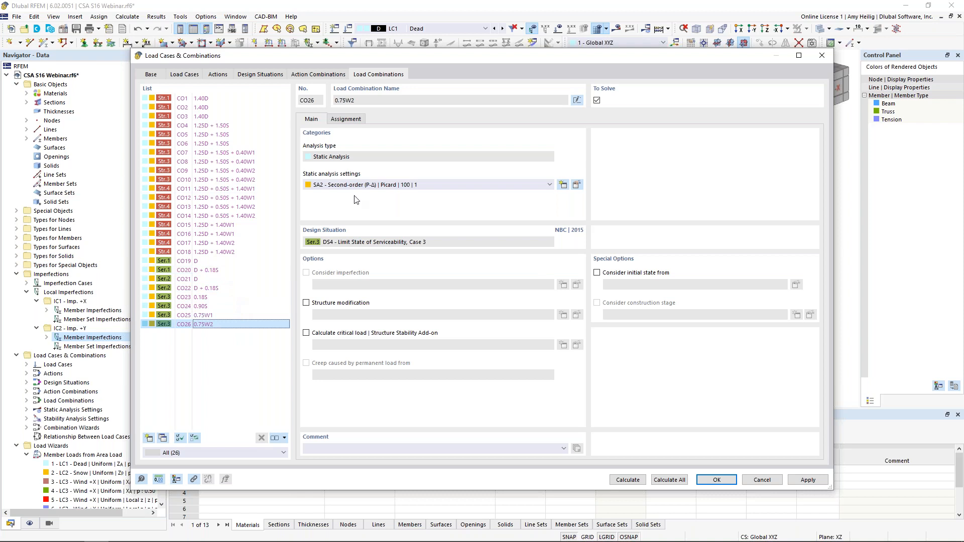
click(718, 479)
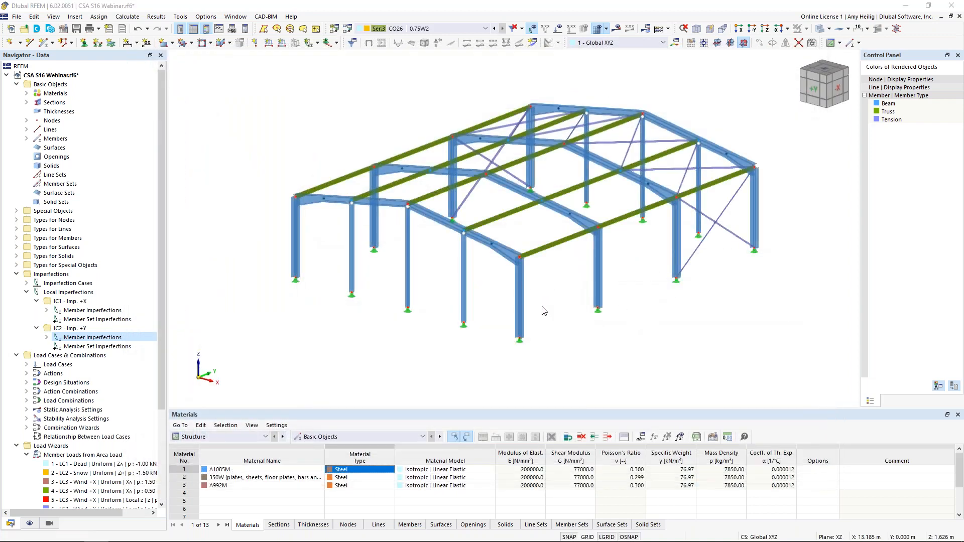
Step: Switch to the presentation and advance to the slide on O.2 Reduced Stiffness Requirements
key(super+Tab)
click(407, 167)
key(Right)
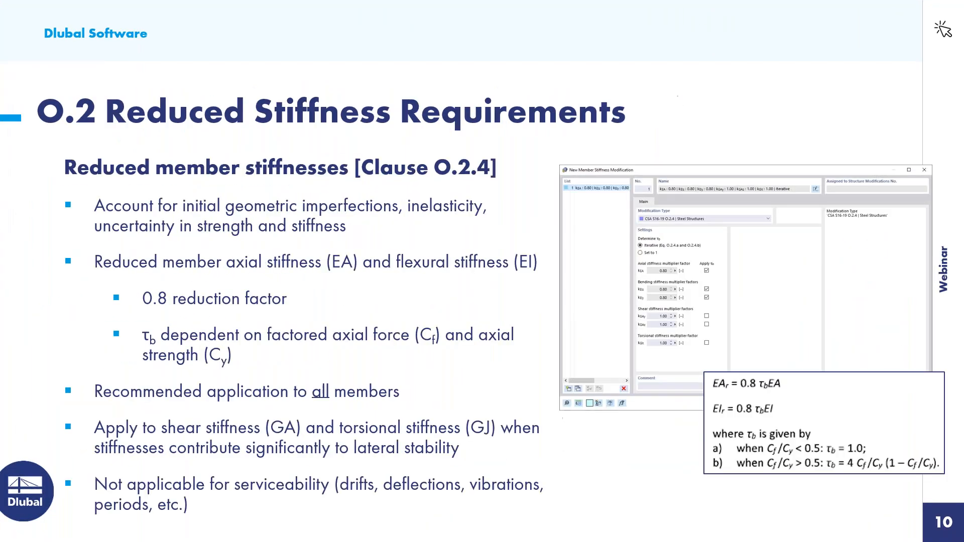
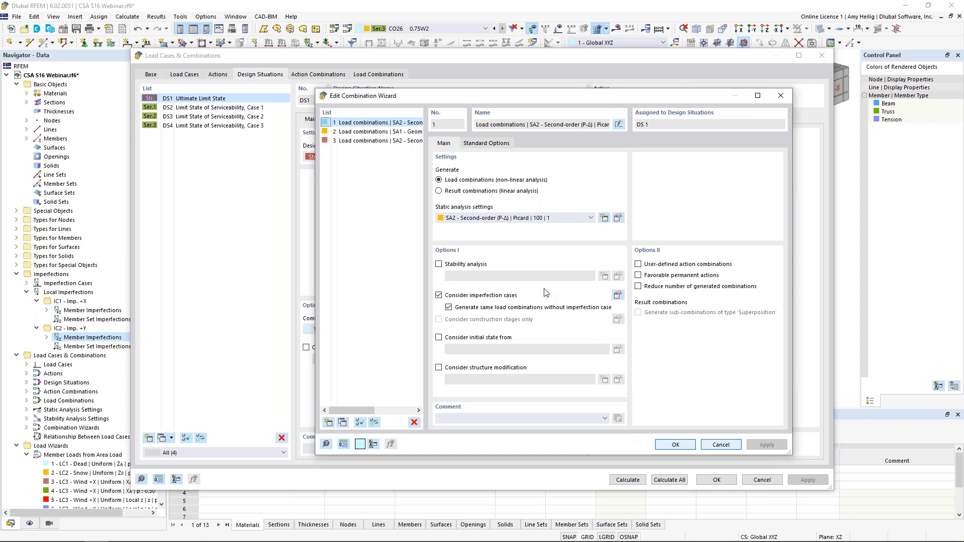
Step: Enable structure modification in combination wizard 1, and create a new structure modification that modifies member stiffnesses
click(439, 368)
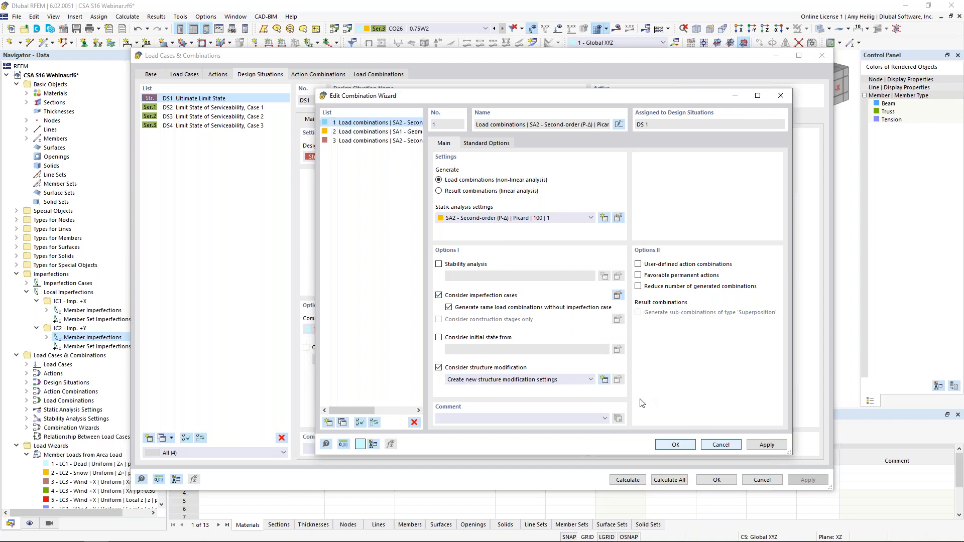
click(604, 380)
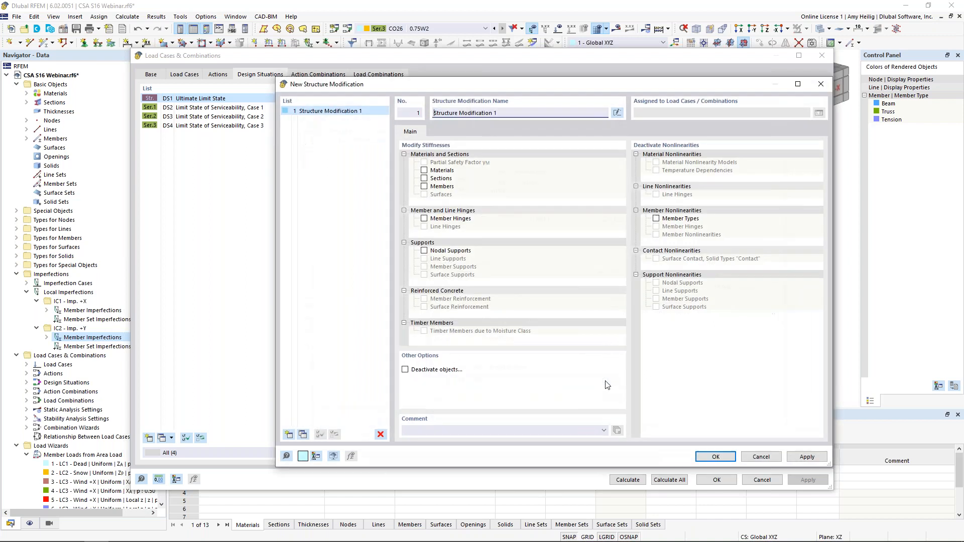
click(425, 187)
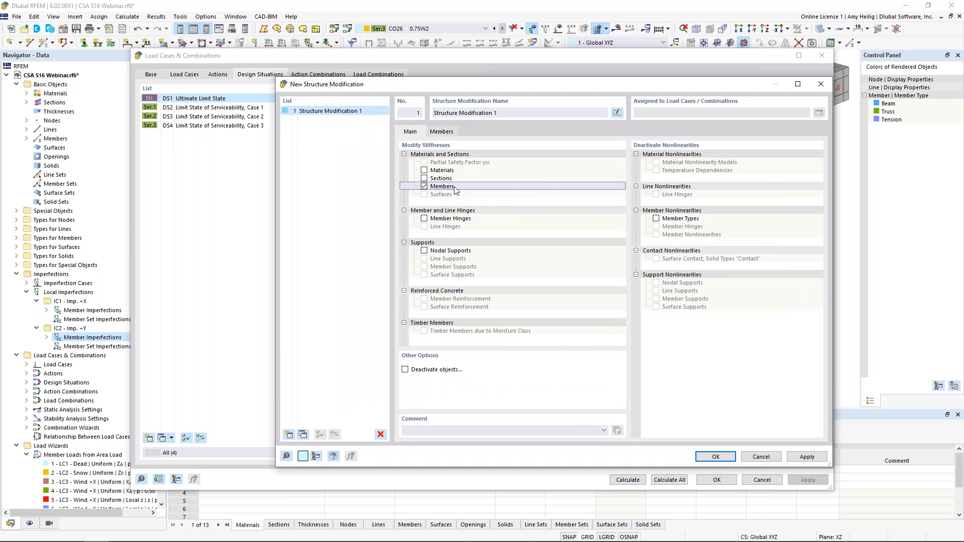
click(442, 132)
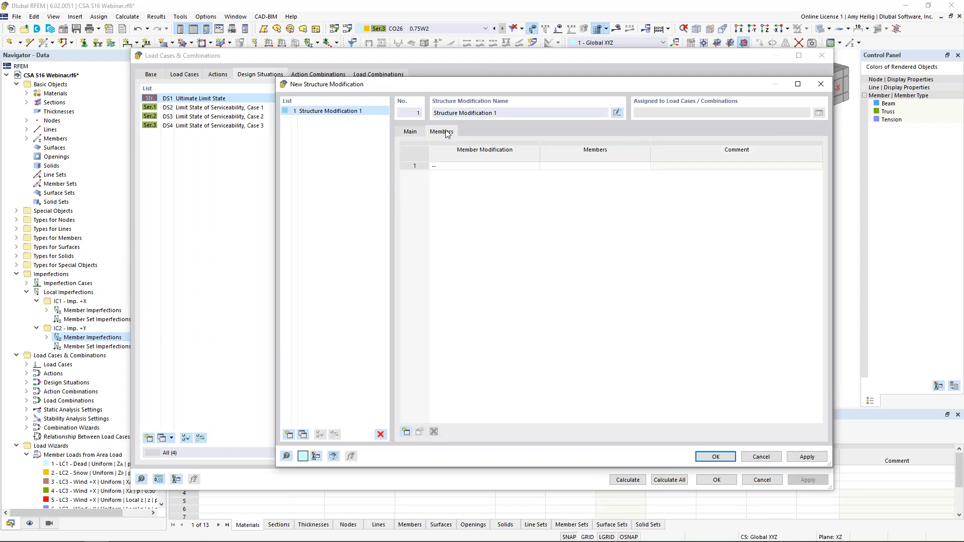
Step: Create a new member stiffness modification of type CSA S16-19 O.2.4 | Steel Structures
click(501, 166)
click(534, 166)
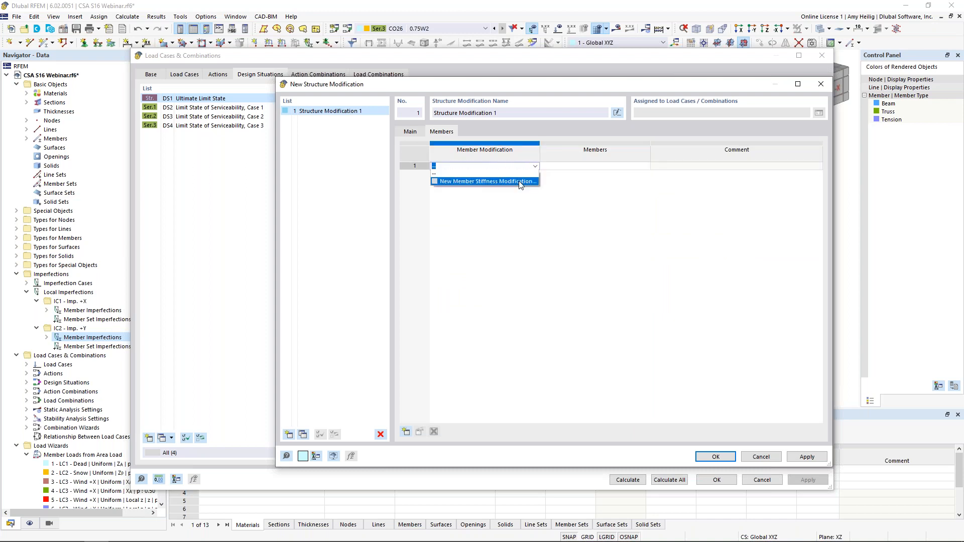
click(520, 183)
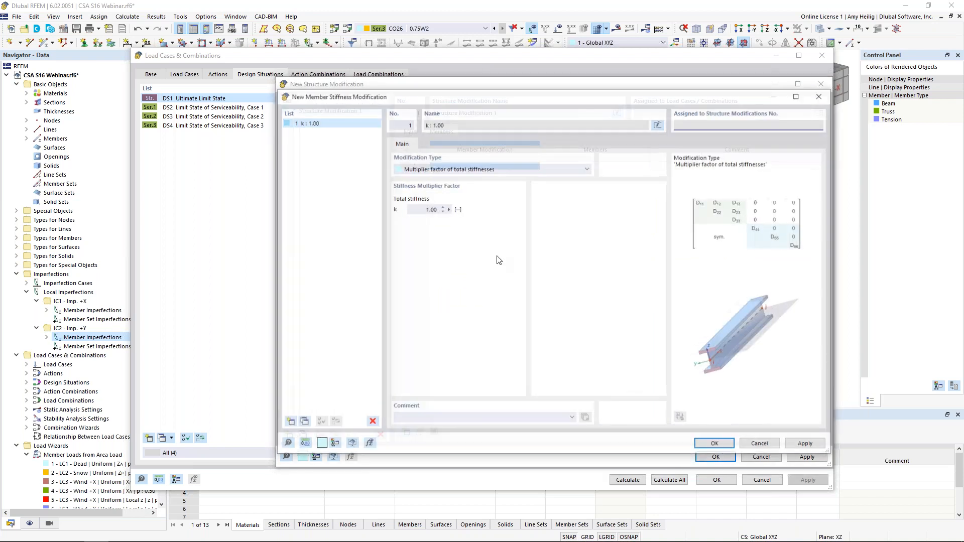
click(555, 170)
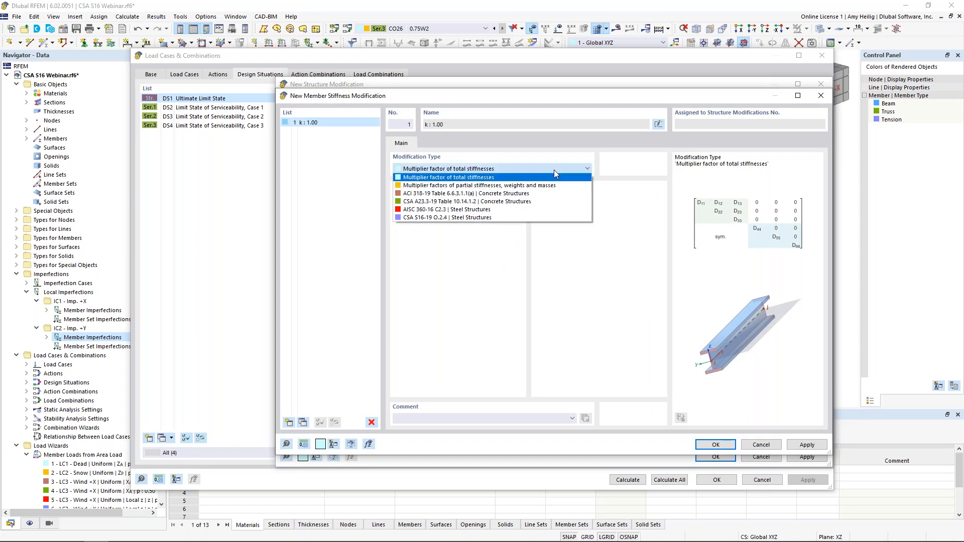
click(527, 216)
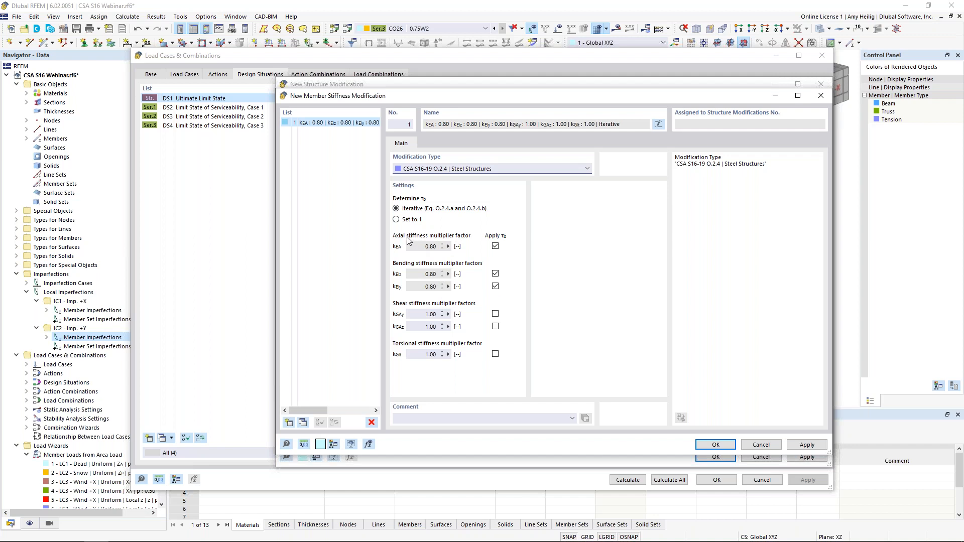
Step: Try applying the τb reduction to the shear and torsional stiffness factors, and clear it again
click(496, 314)
click(495, 326)
click(495, 354)
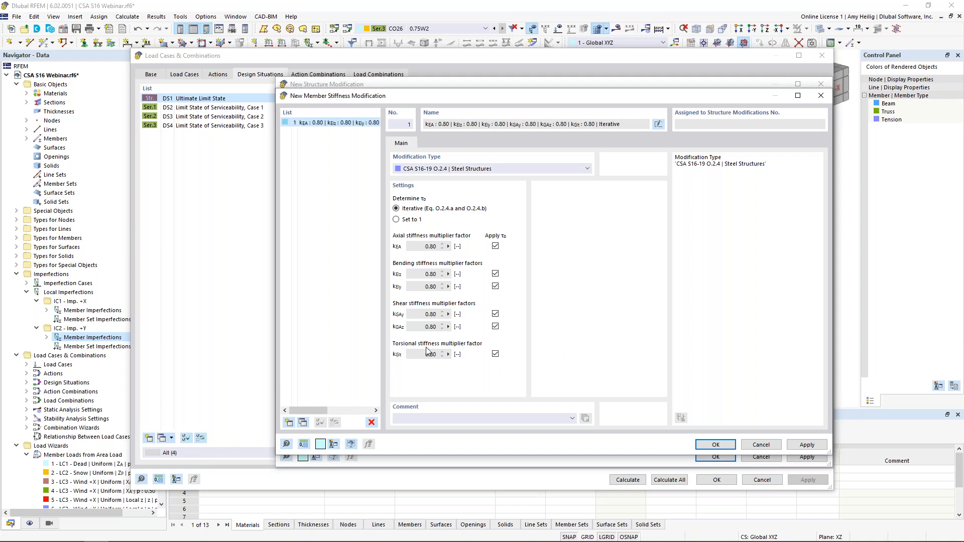
click(496, 354)
click(495, 326)
click(495, 314)
Step: Assign the member stiffness modification to all members, check combination wizard 3, and accept the wizard settings
click(723, 446)
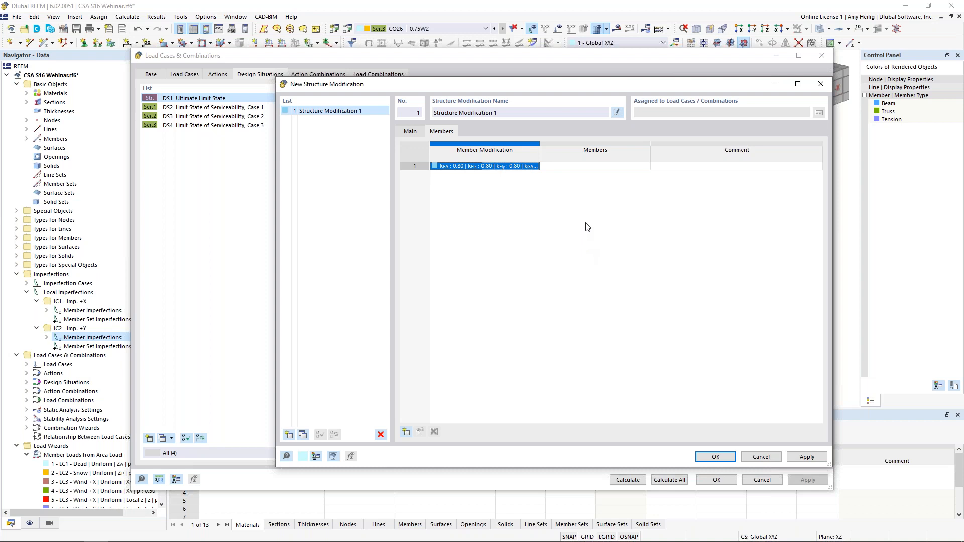
click(582, 167)
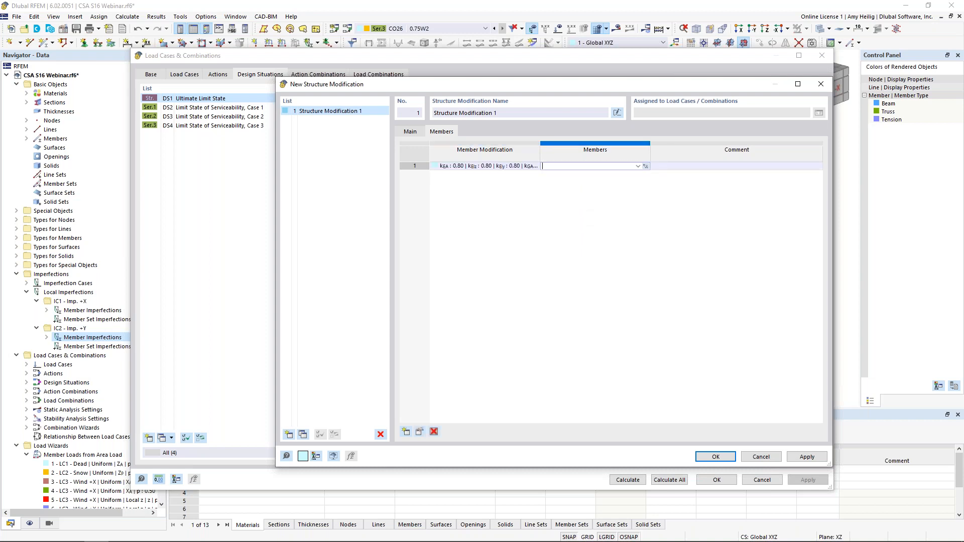
click(638, 166)
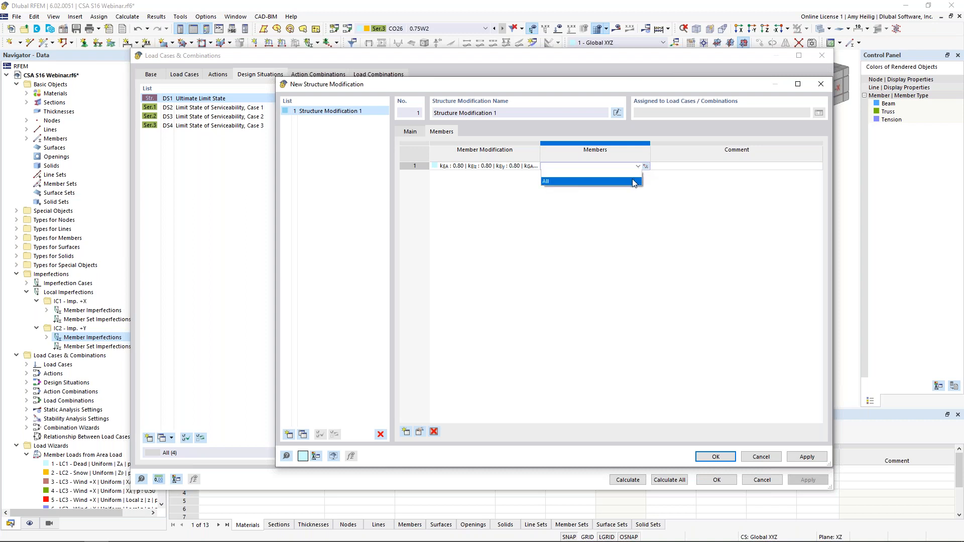
click(633, 182)
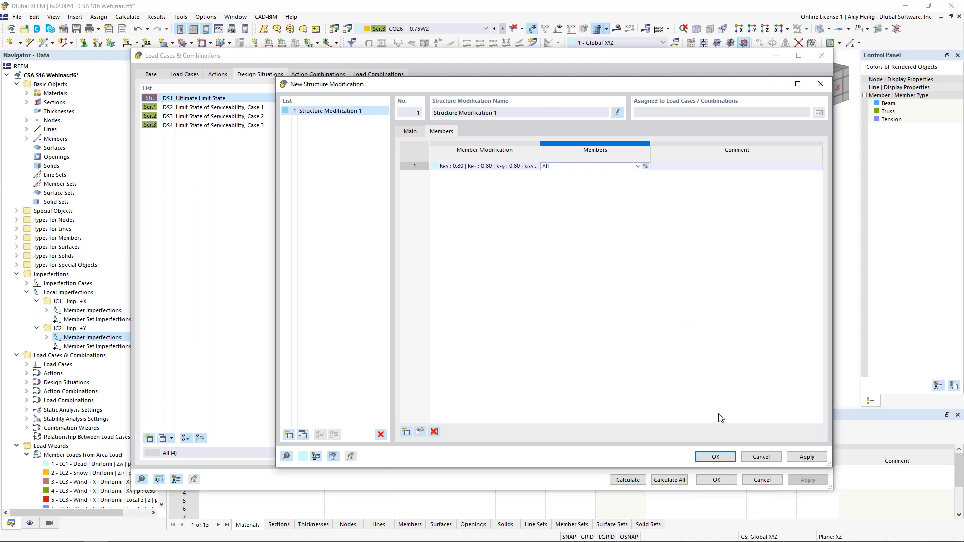
click(715, 456)
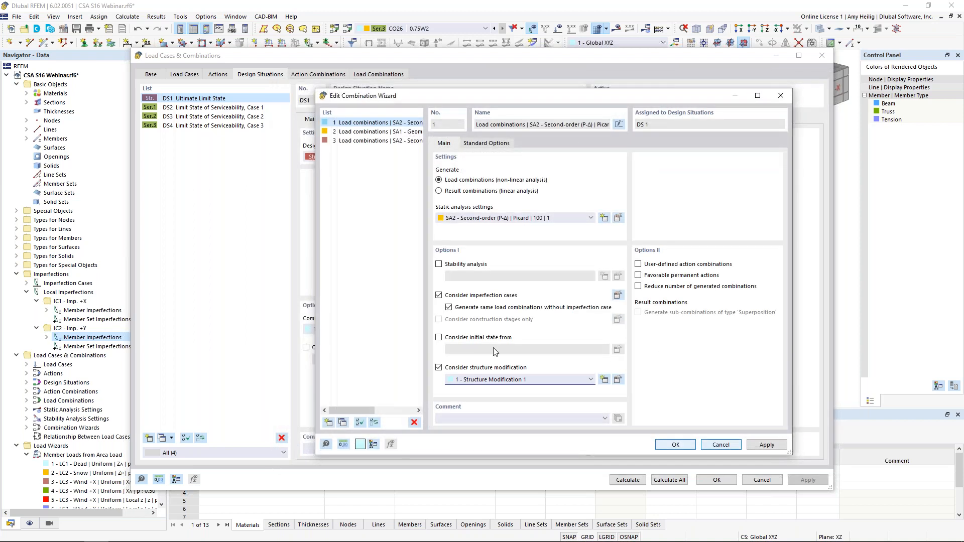
click(396, 144)
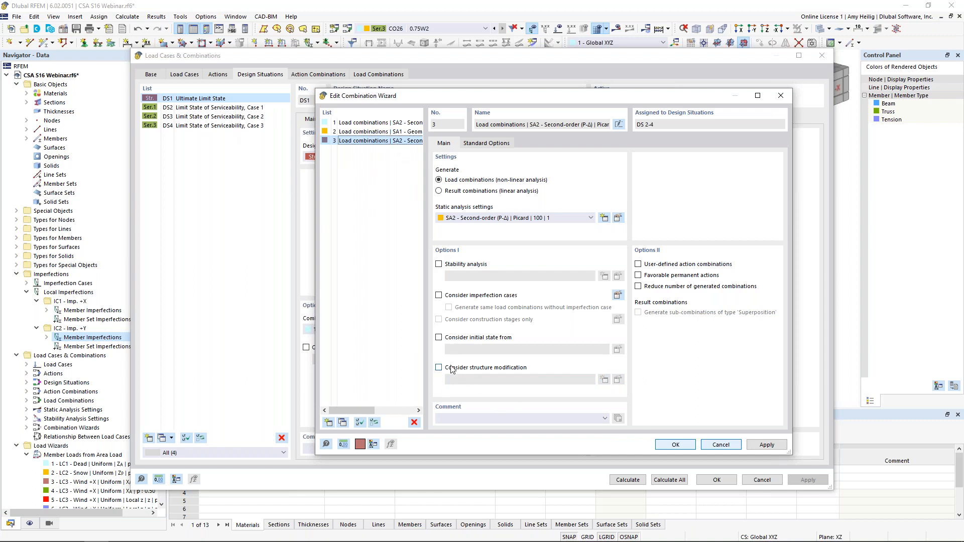
click(672, 445)
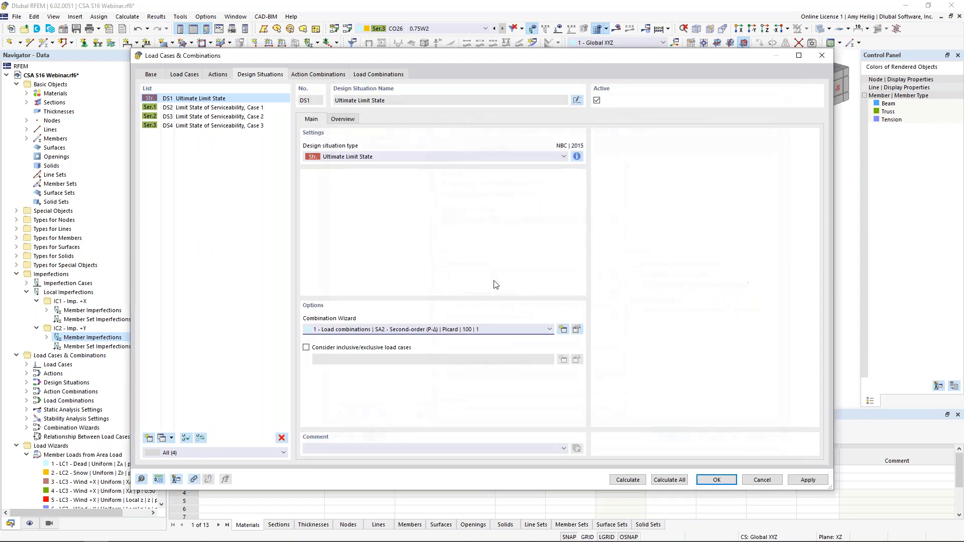
Step: Review the structure modification option in load combinations CO3 to CO10 and serviceability combination CO19, and accept the settings
click(374, 74)
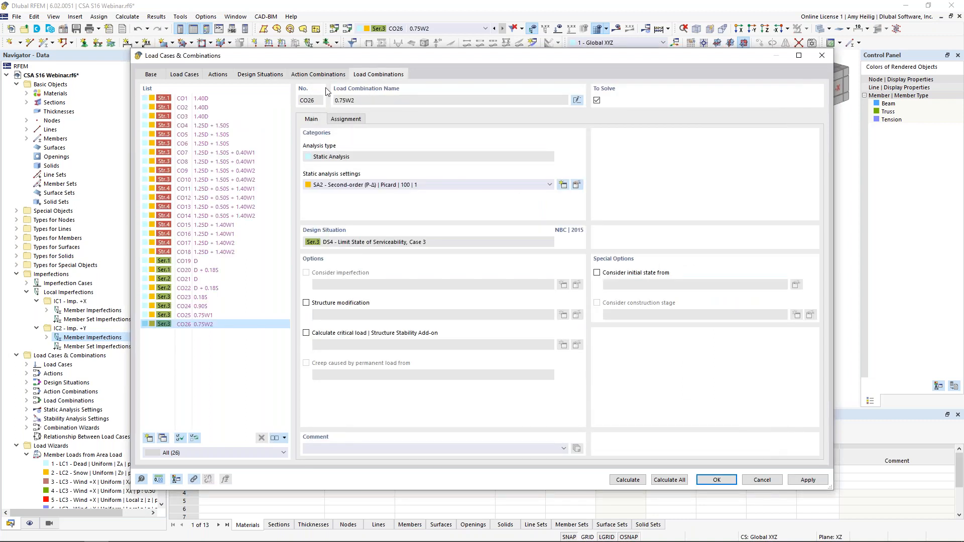
click(250, 116)
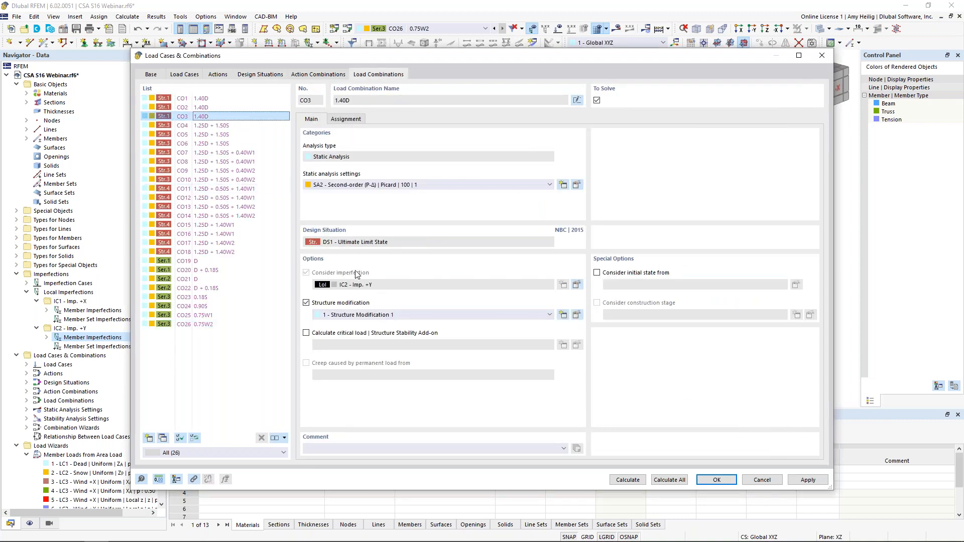
click(228, 128)
click(229, 141)
click(228, 162)
click(232, 179)
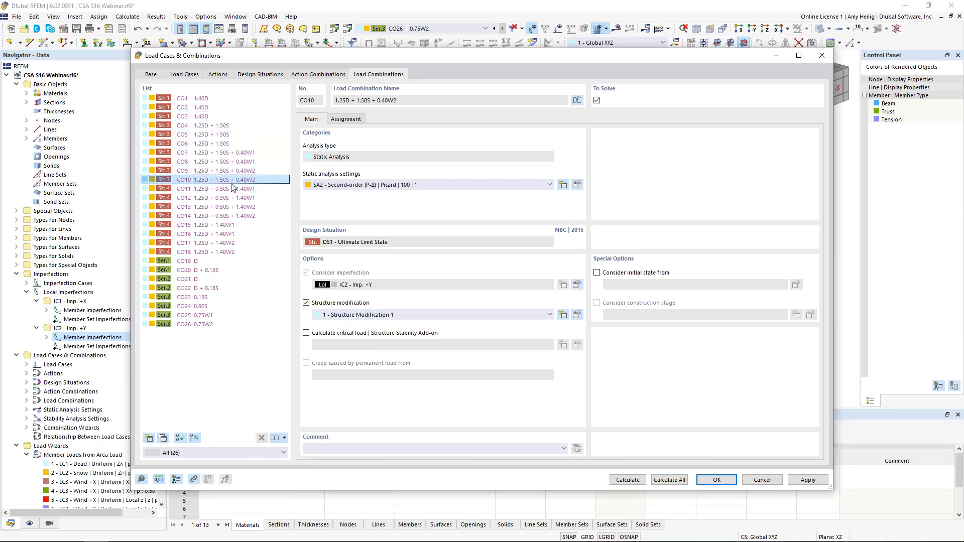
click(222, 261)
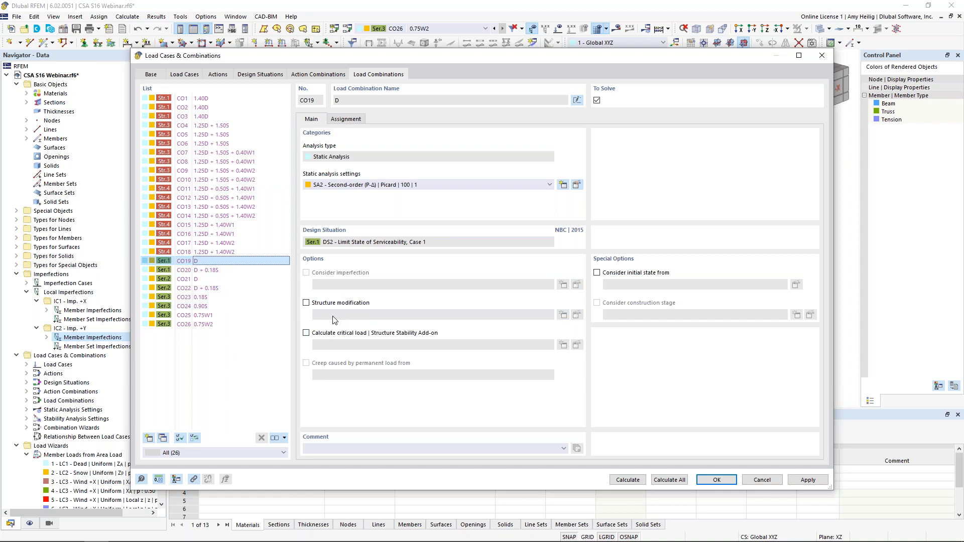
click(704, 480)
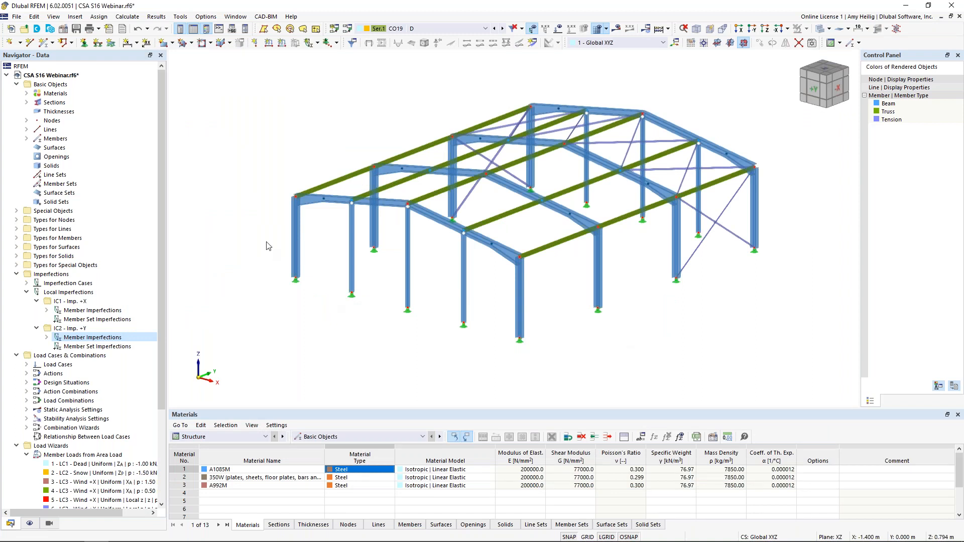
Step: Activate the Steel Design add-on in the model's base data, and check that CSA S16 2019 is the steel design standard
right_click(72, 76)
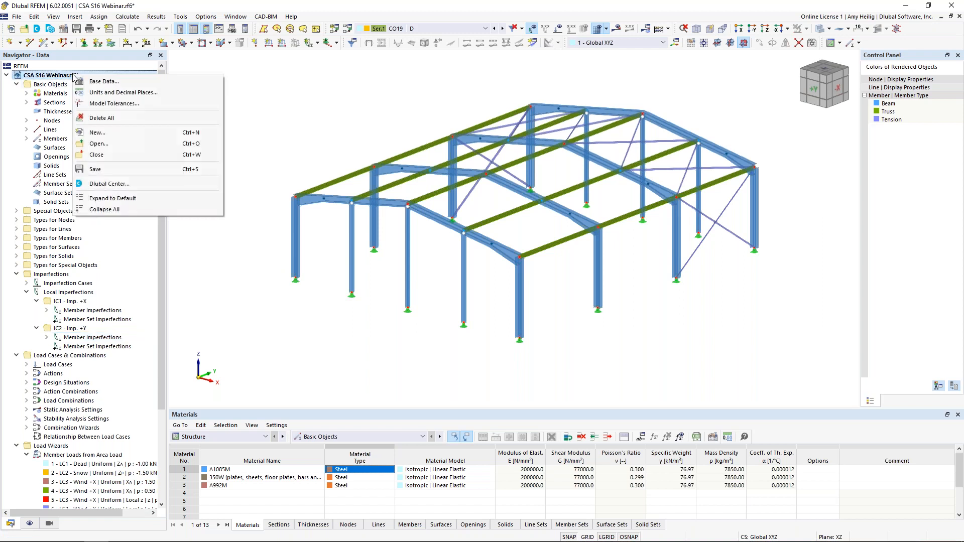
click(100, 82)
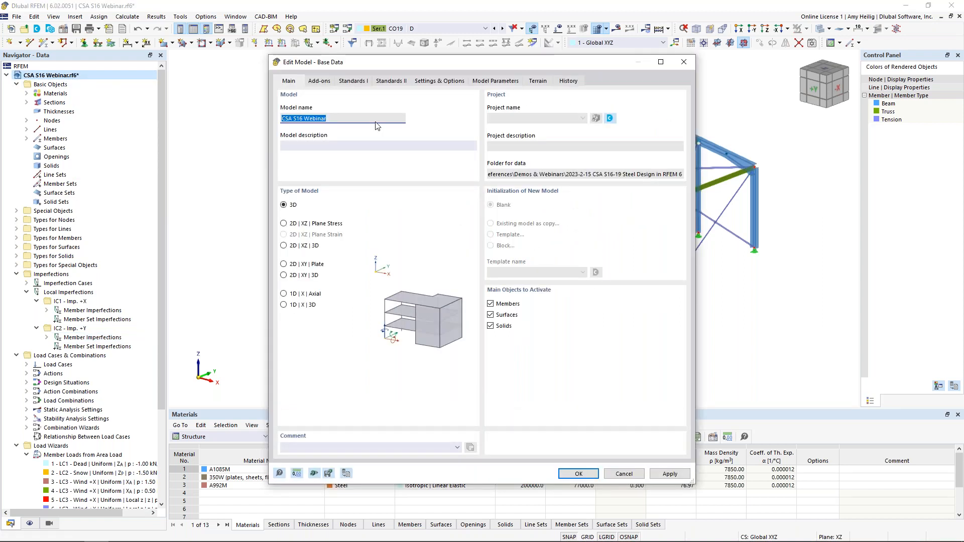
click(325, 85)
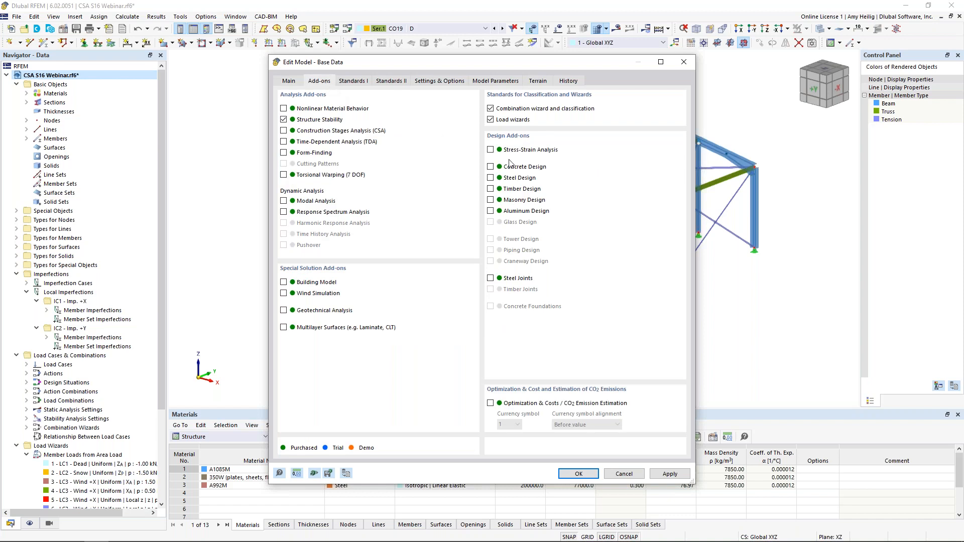
click(490, 178)
click(358, 81)
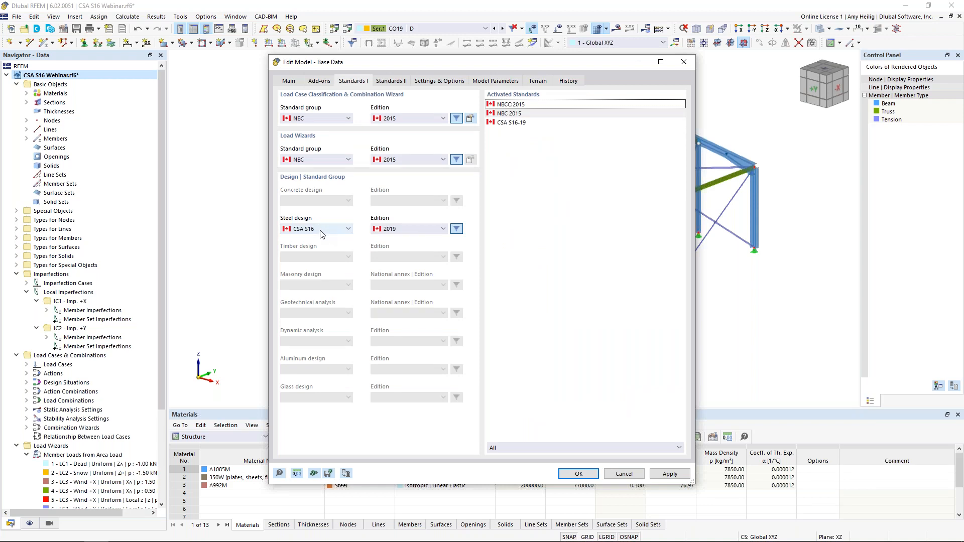
click(320, 231)
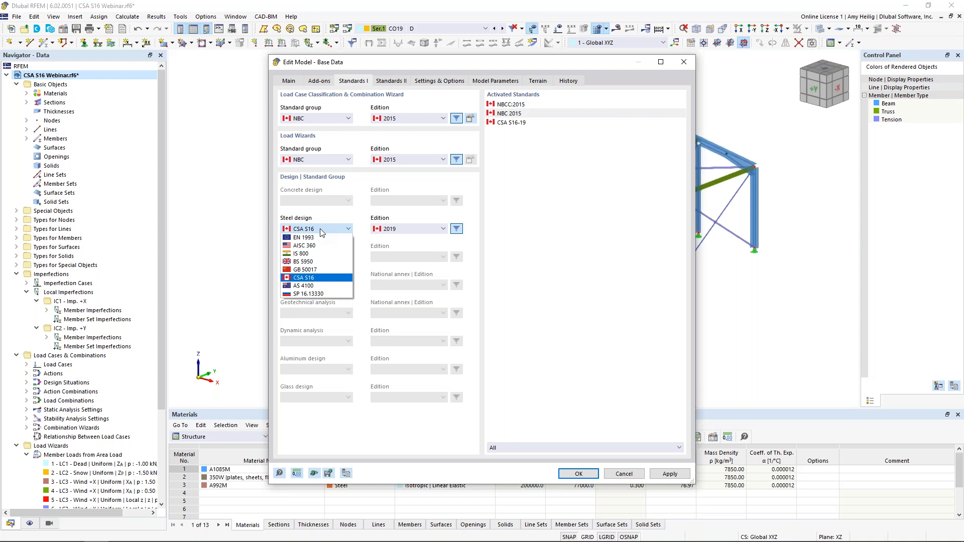
click(347, 227)
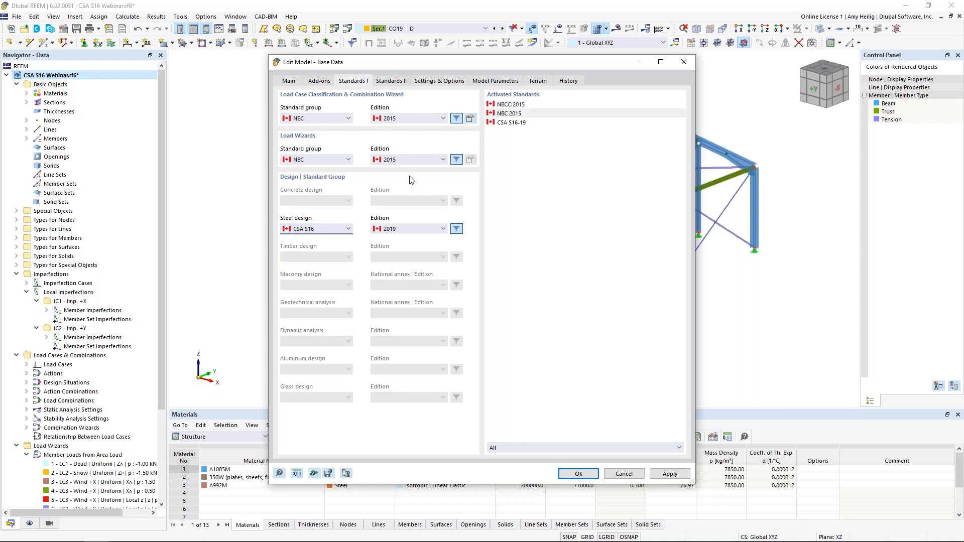
Step: Enable member representatives, review which member properties their wizard considers, and accept the base data
click(443, 81)
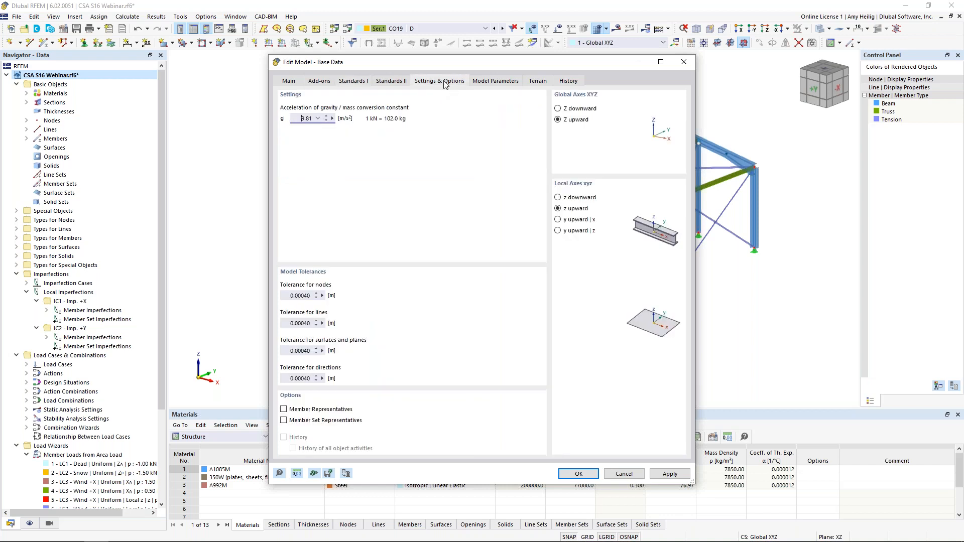
click(282, 410)
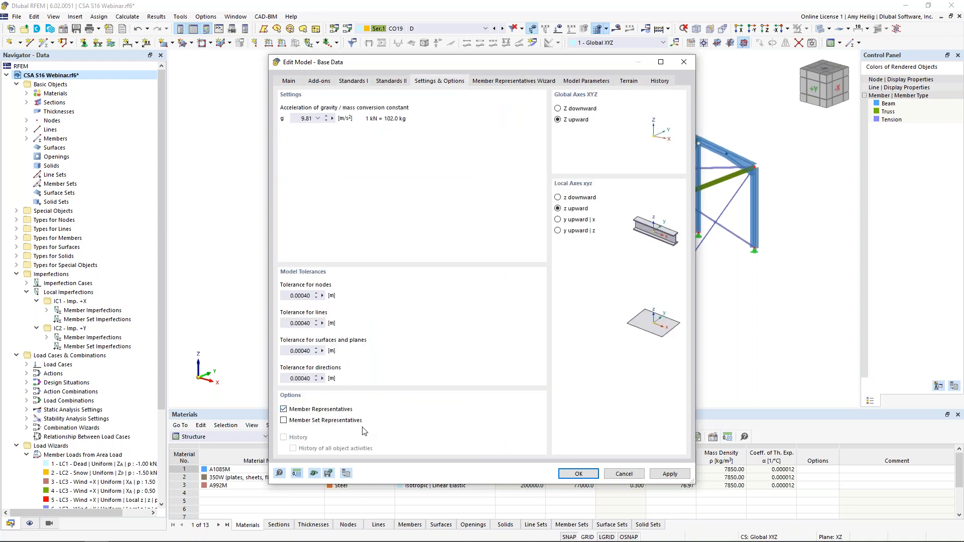
click(514, 80)
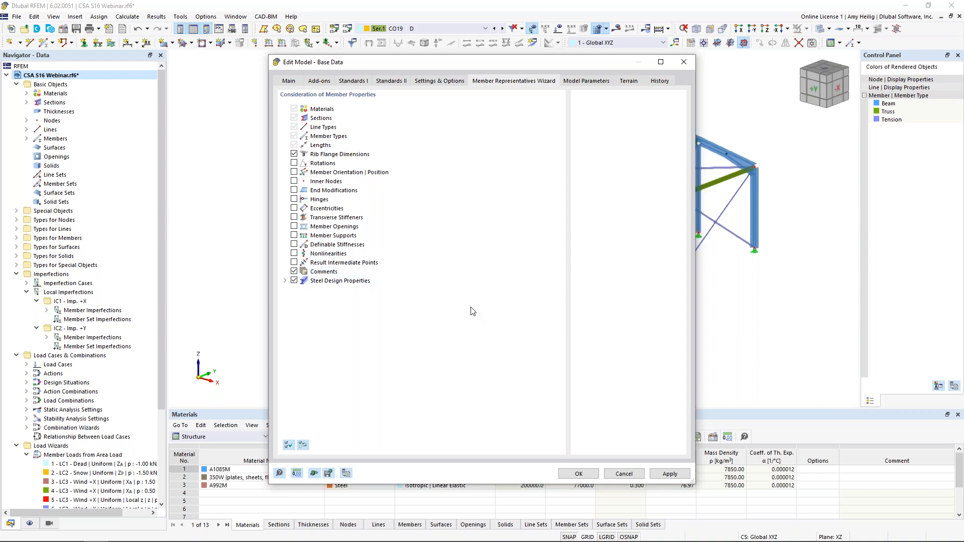
click(589, 474)
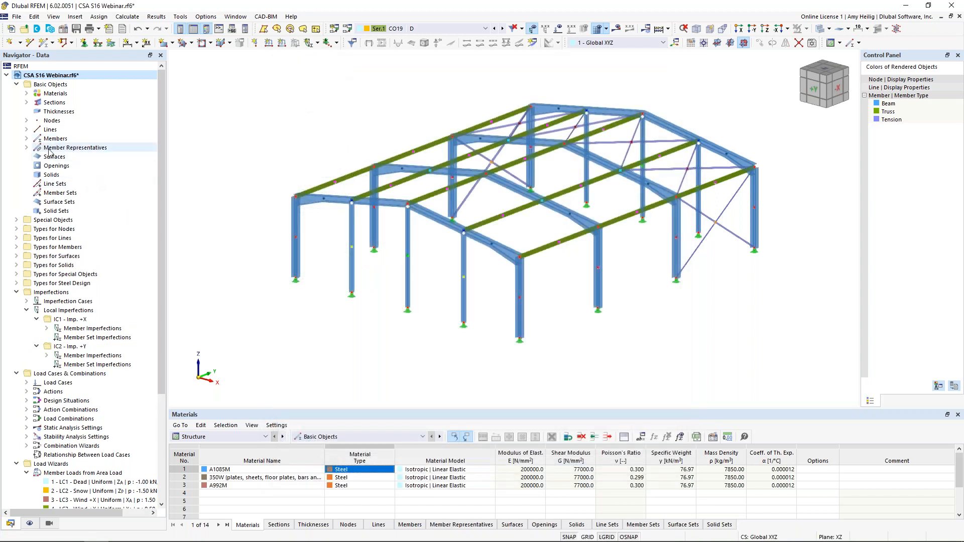
Step: Examine which members of the frame belong to each beam member representative, and clear the selection
click(27, 147)
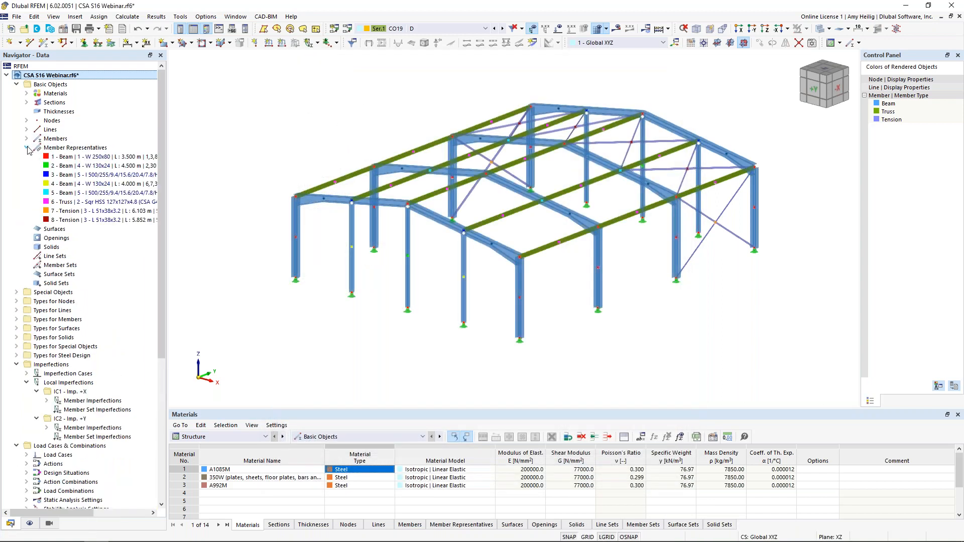
click(61, 168)
click(61, 176)
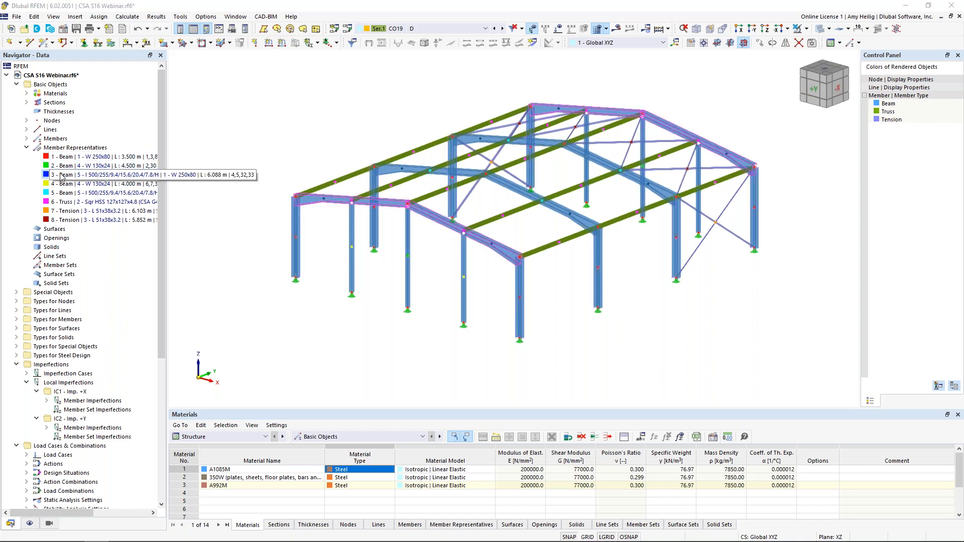
click(62, 185)
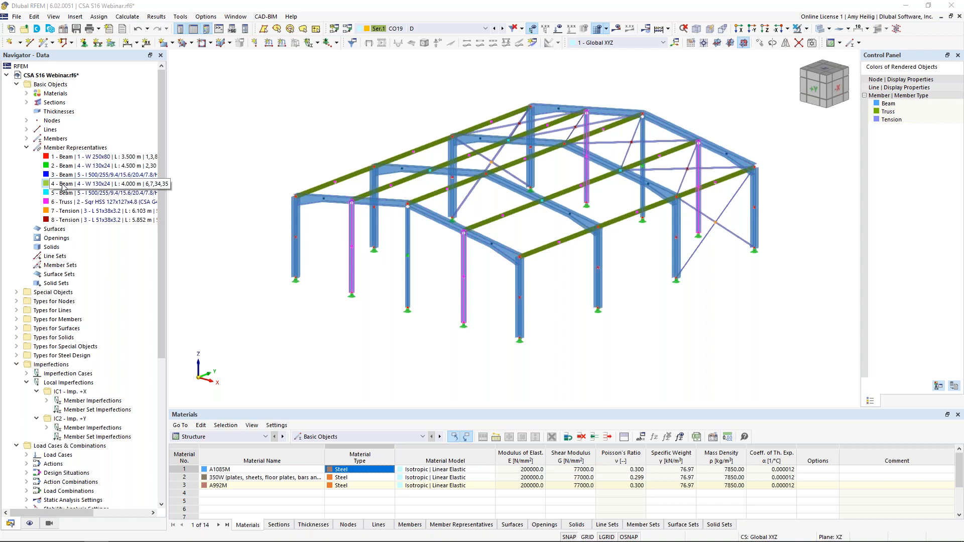
click(64, 195)
click(258, 259)
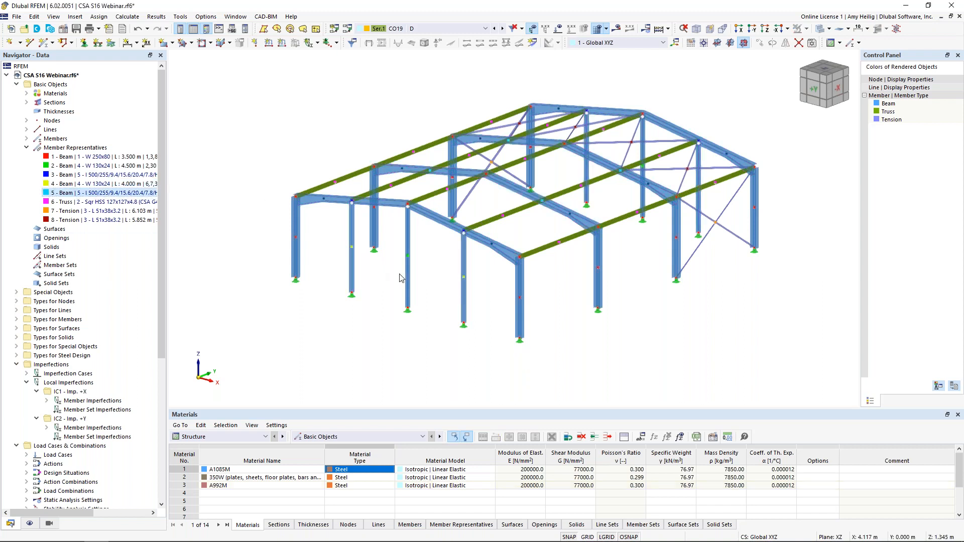
Step: Deactivate the design properties for all members of the frame at once, and clear the selection
drag(796, 383, 279, 68)
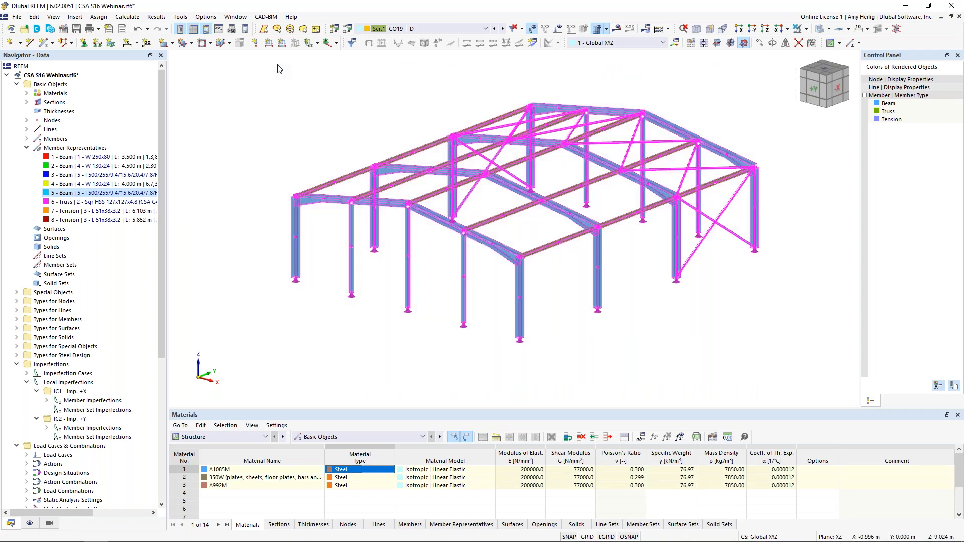
double_click(297, 221)
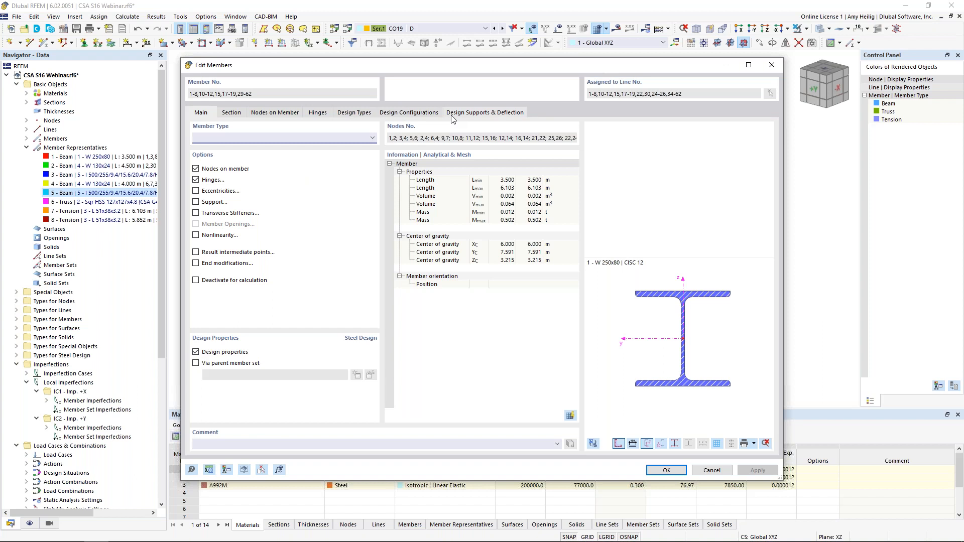
click(196, 352)
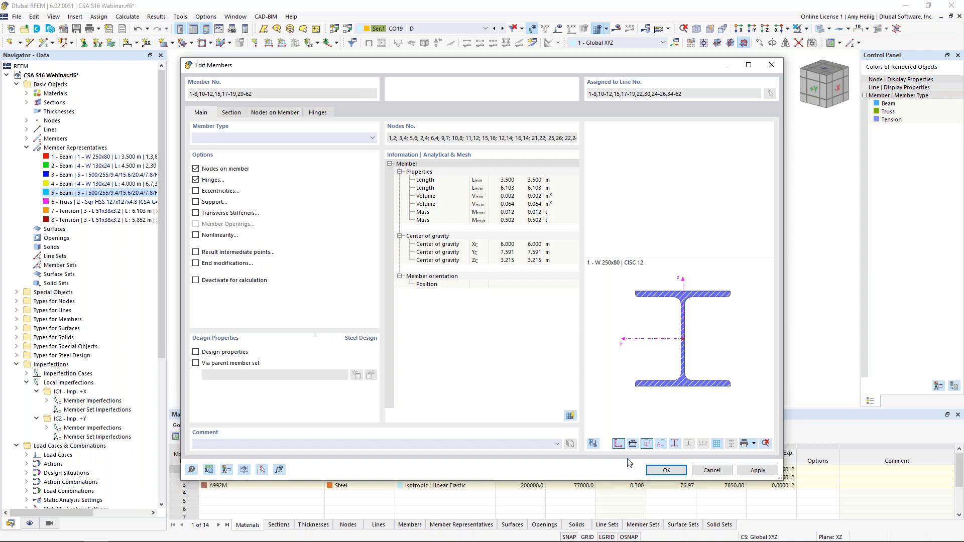
click(666, 471)
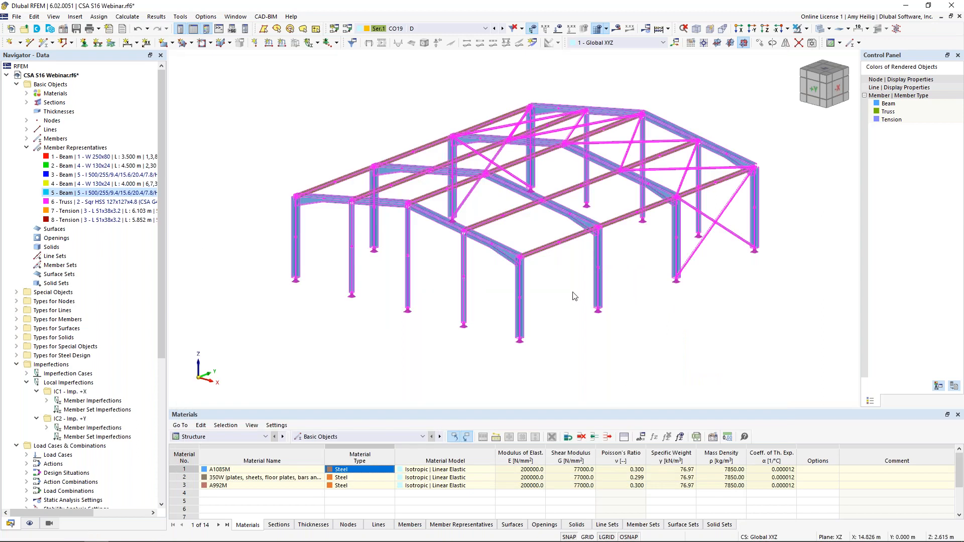
click(575, 297)
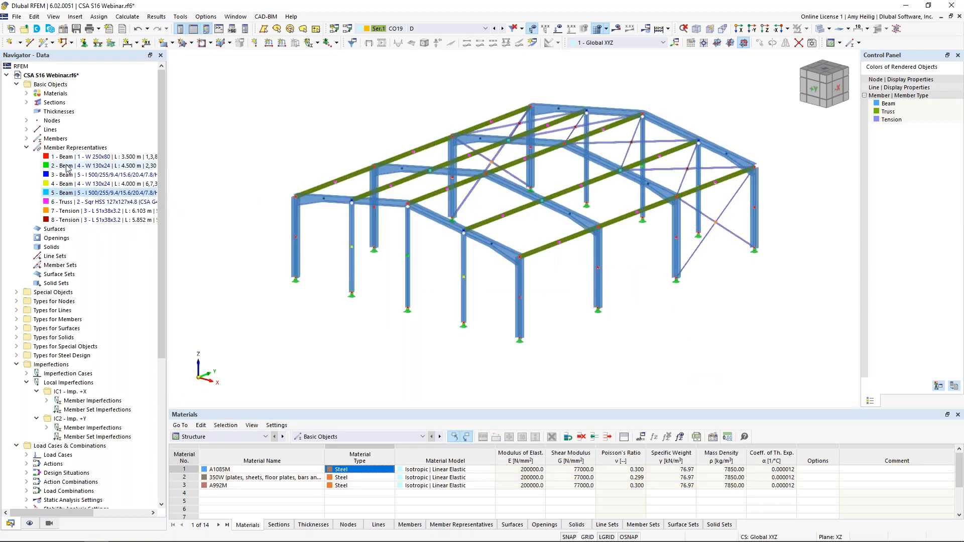
Step: Activate the design properties for the W 250x80 column members through beam member representative 1
click(63, 159)
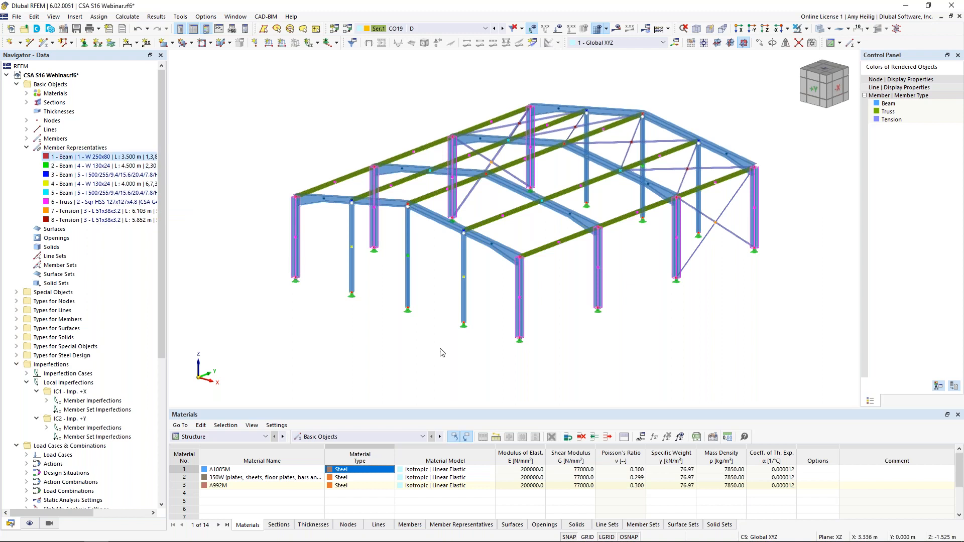
double_click(70, 160)
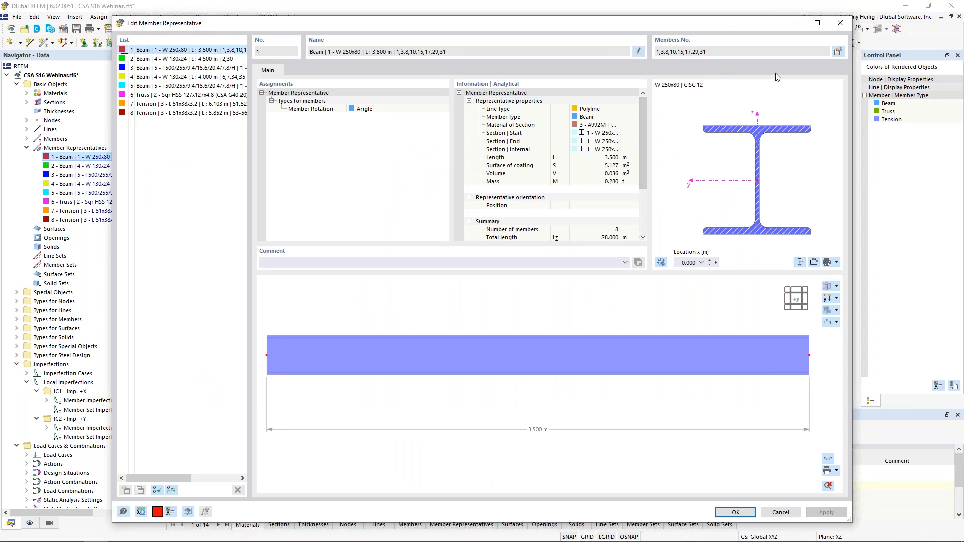
click(838, 53)
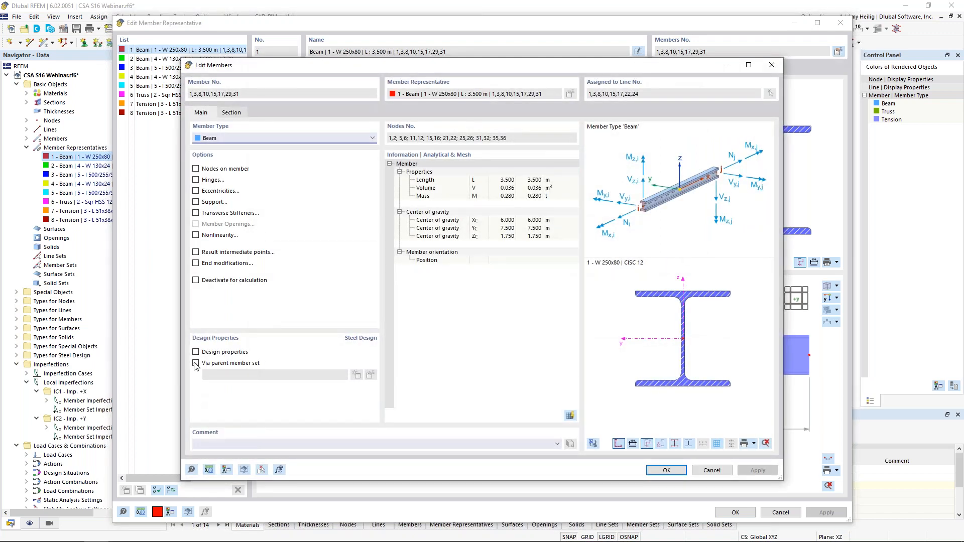
click(196, 352)
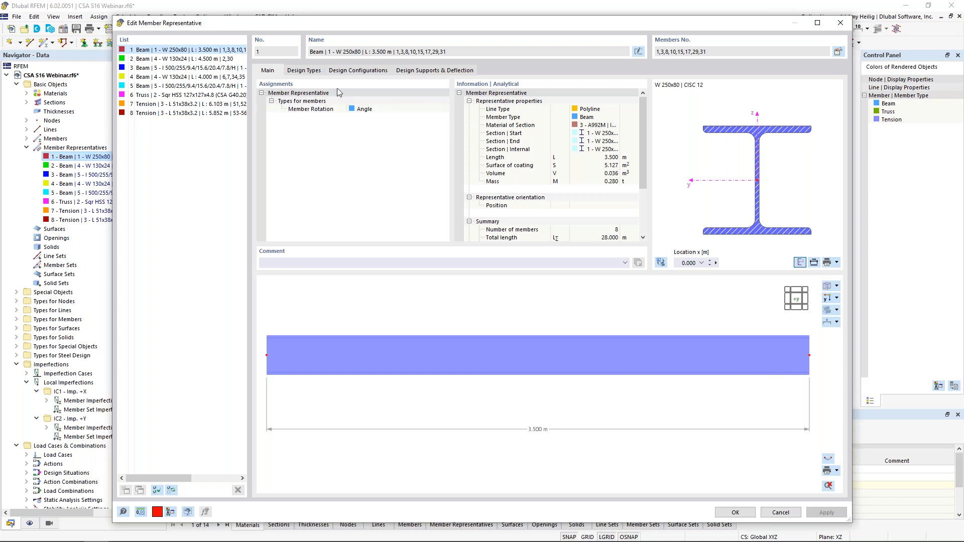
Step: Create effective lengths with the default settings and assign them to the W 250x80 column representative
click(315, 73)
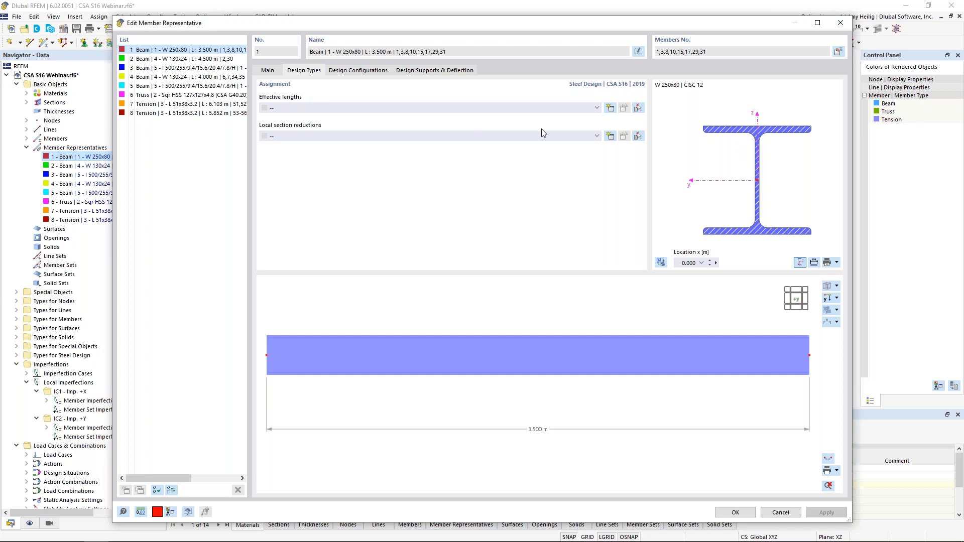
click(611, 108)
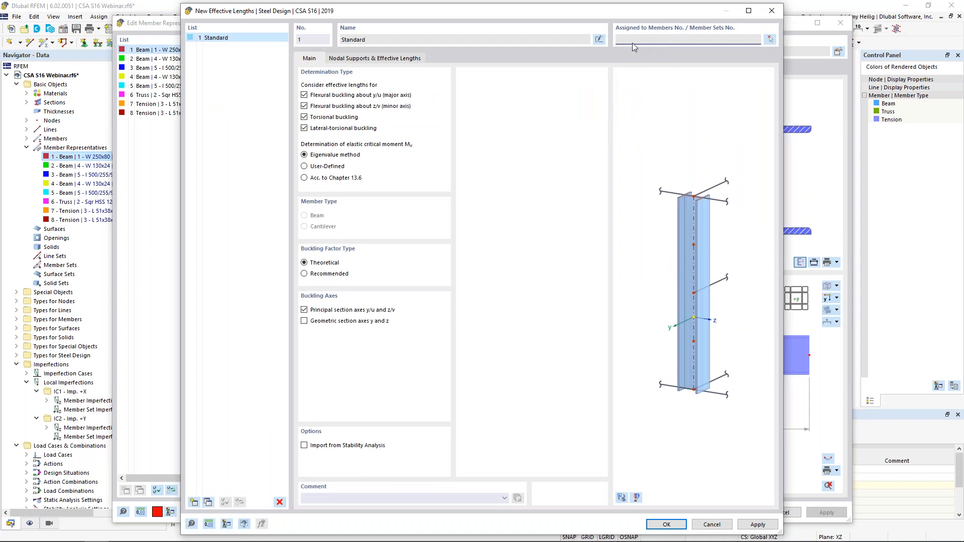
click(666, 524)
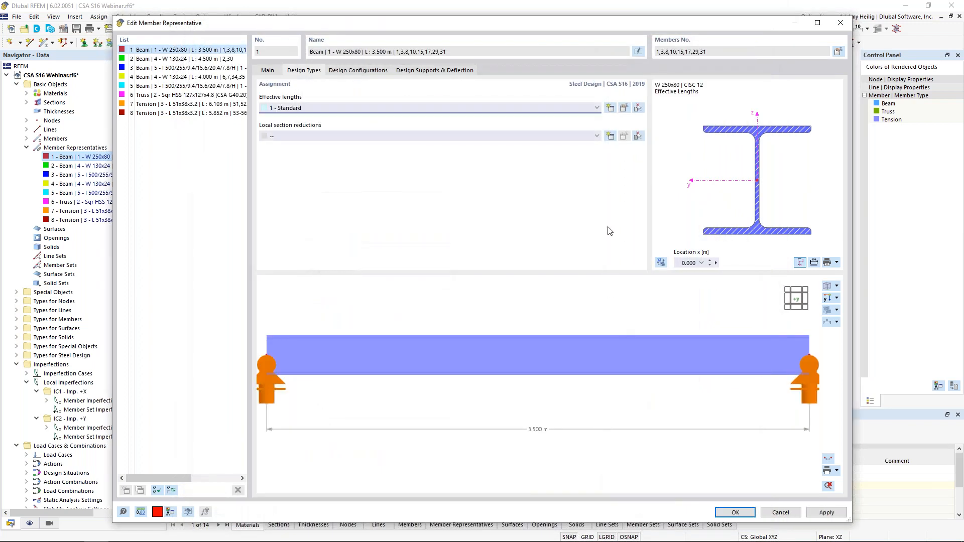
Step: Examine the nodal supports and effective length factors of the column representative's effective lengths, using the model view of one column
click(624, 108)
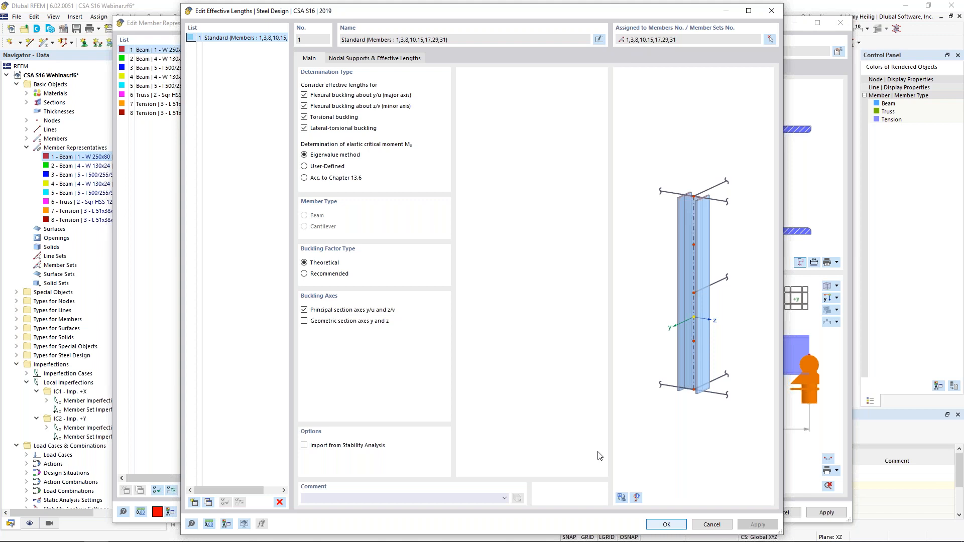
click(621, 497)
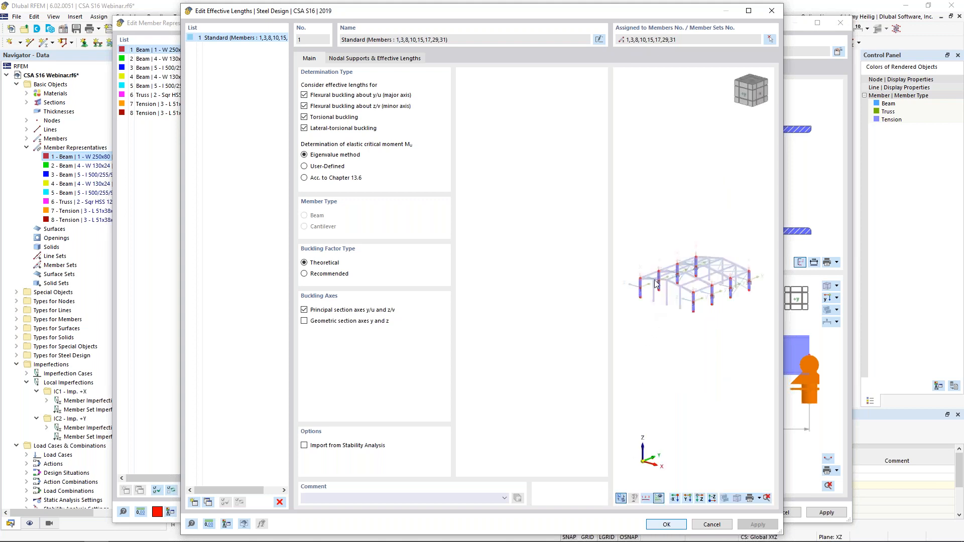
scroll(644, 278, up, 2)
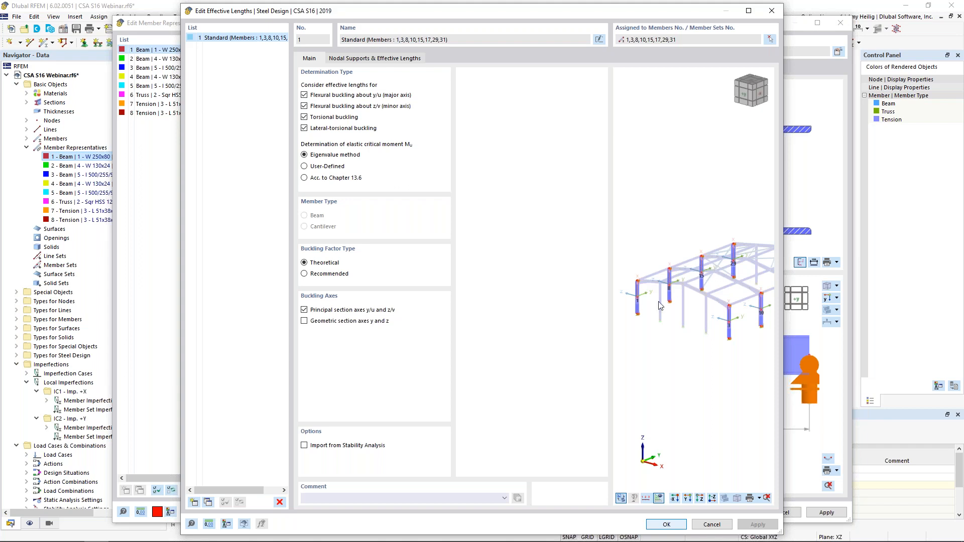
scroll(634, 298, up, 5)
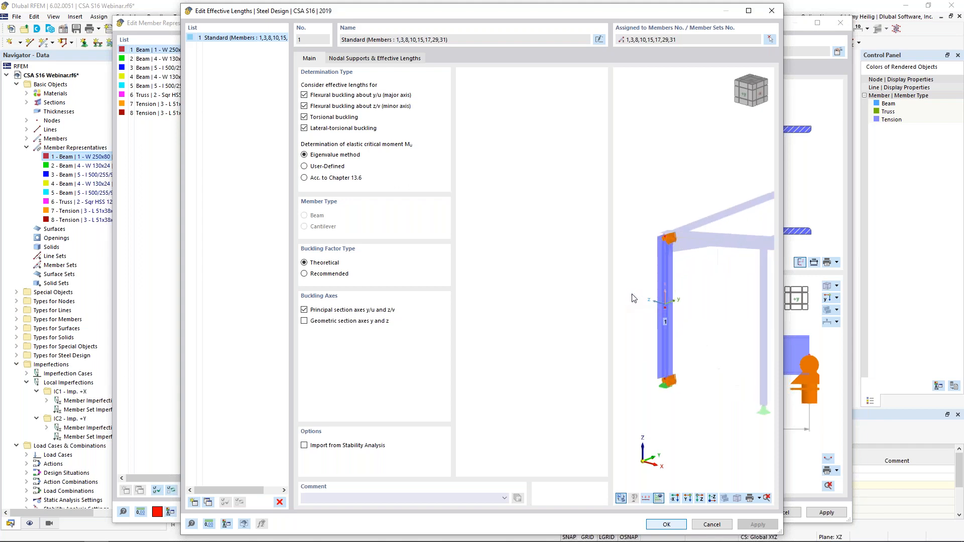
scroll(633, 298, up, 1)
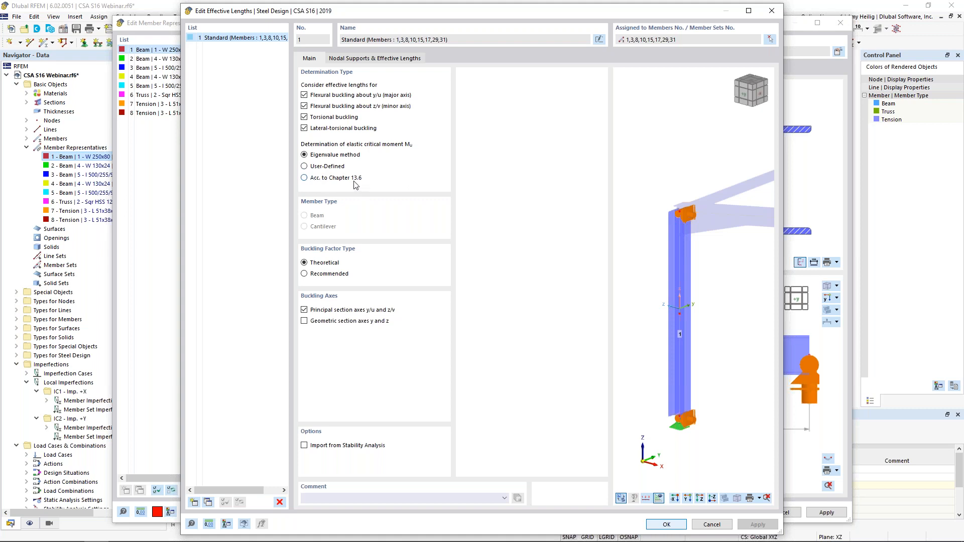
click(372, 59)
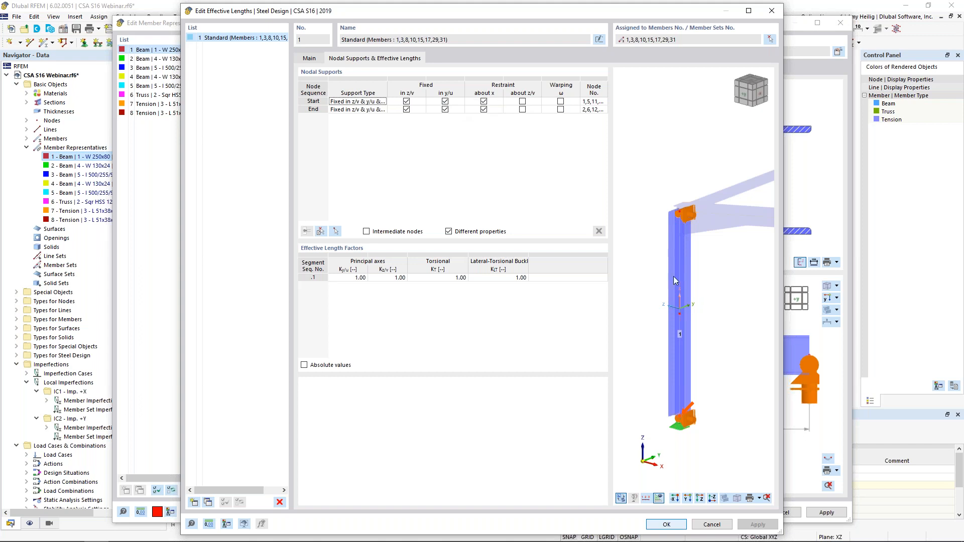
click(724, 497)
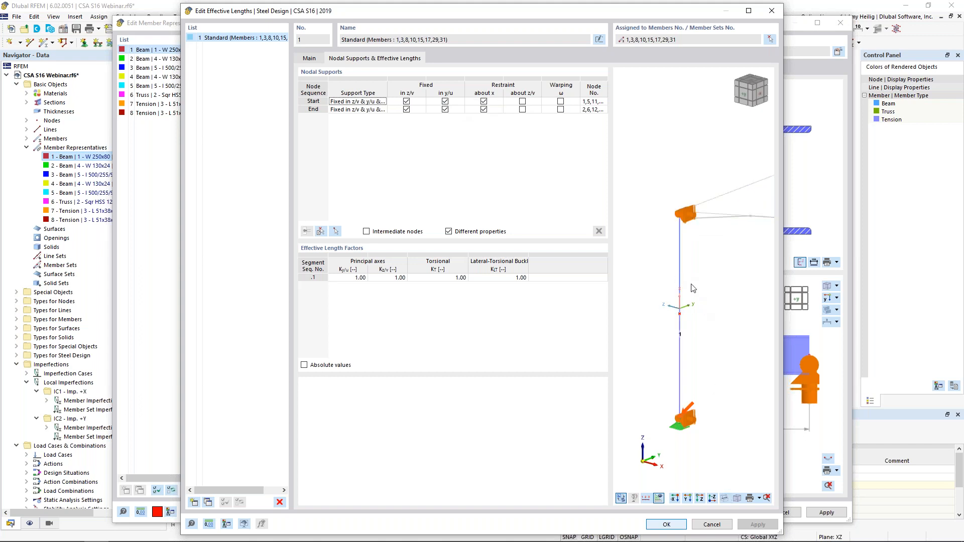
click(725, 498)
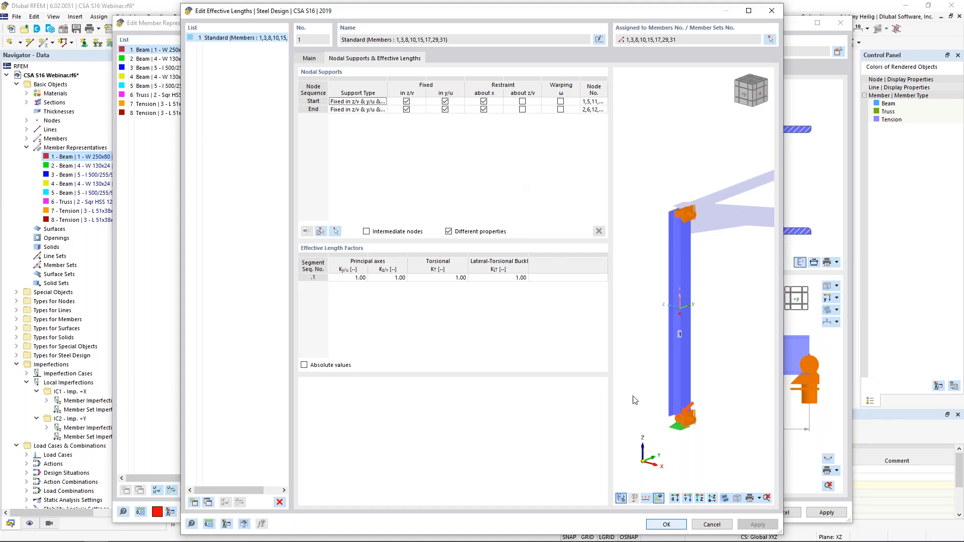
click(667, 524)
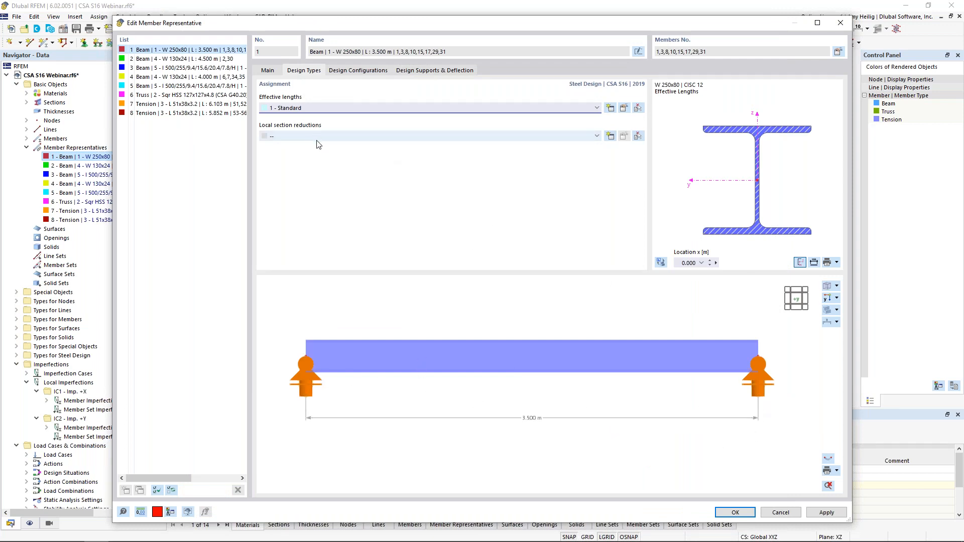
Step: Try a local section reduction of the Design Parameters type for the W 250x80 column representative
click(610, 136)
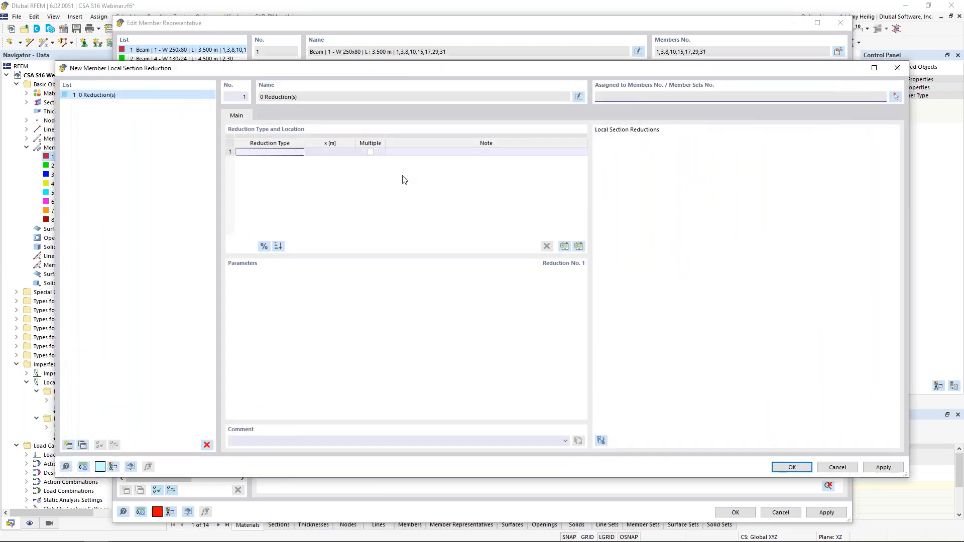
click(296, 153)
click(301, 152)
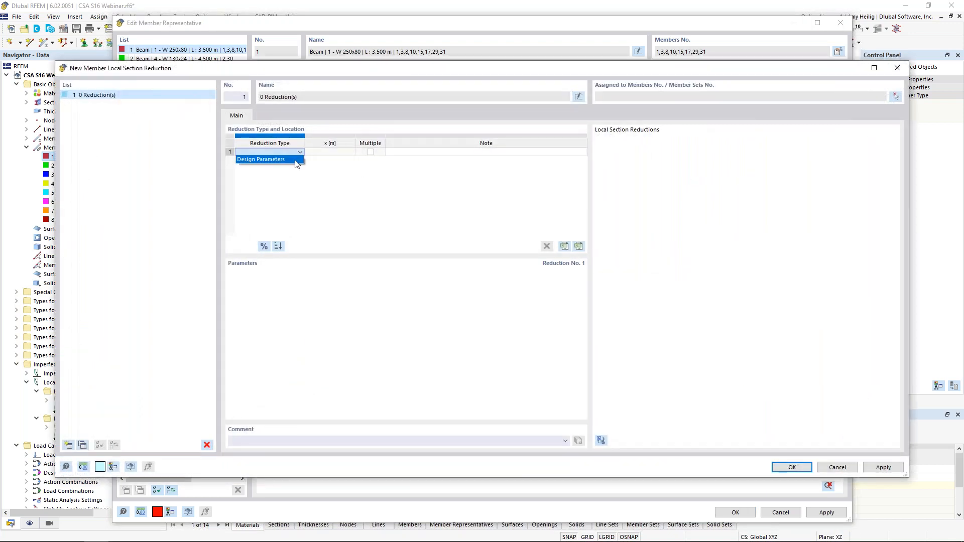
click(295, 159)
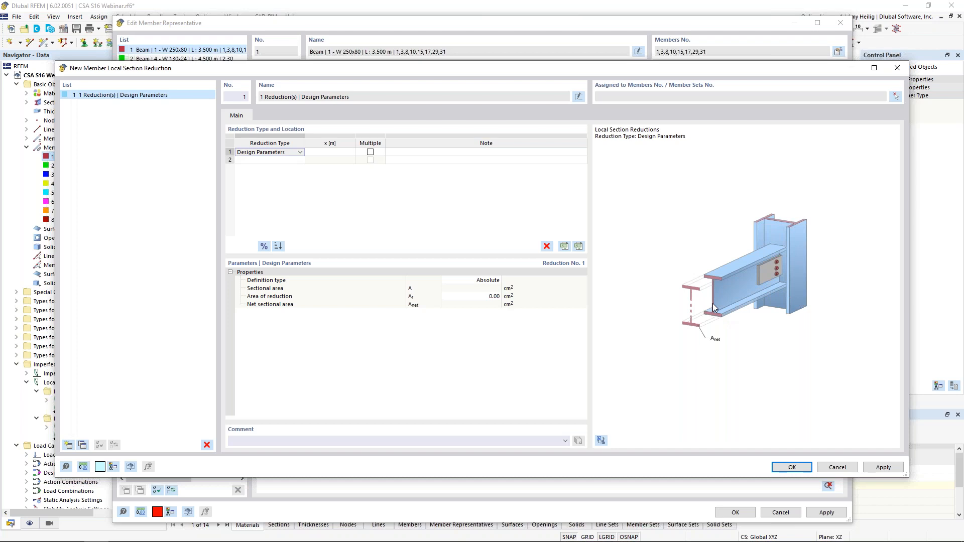
click(791, 466)
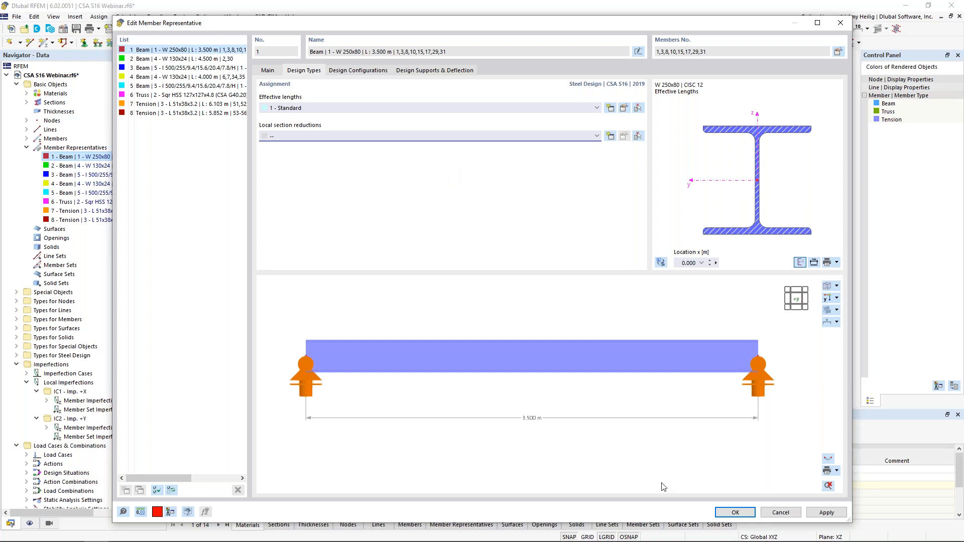
Step: Accept the column representative's settings and activate the design properties for the tapered end beam members 4, 5, 32 and 33 through member representative 3
click(723, 514)
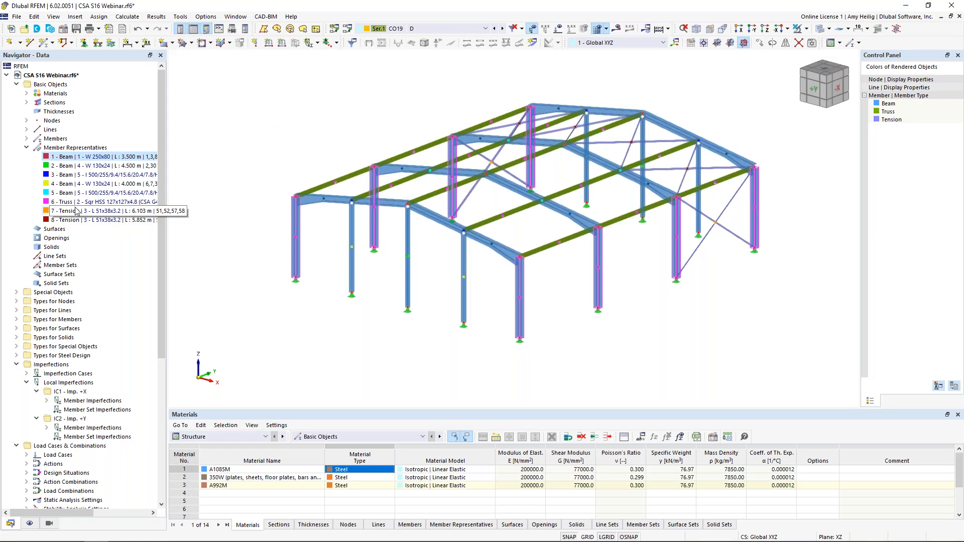
click(62, 179)
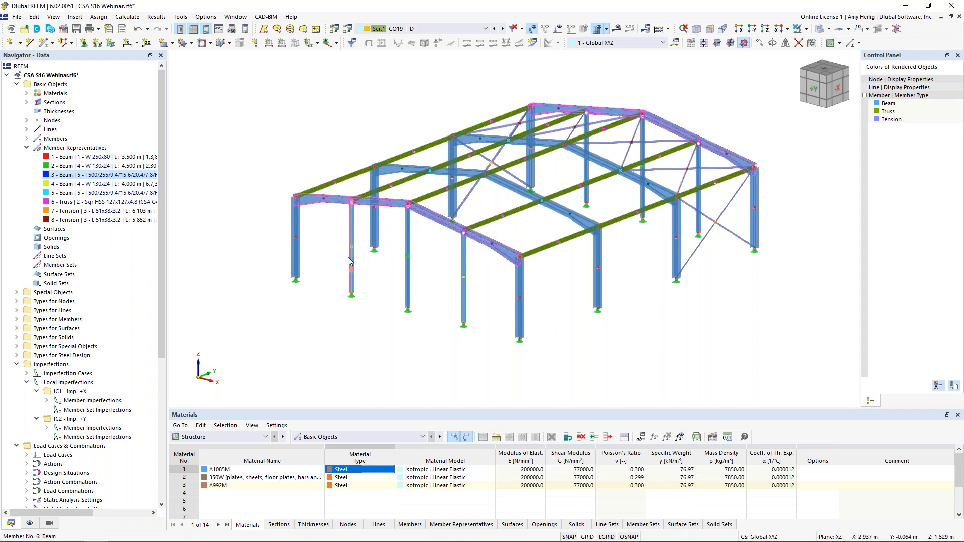
double_click(63, 176)
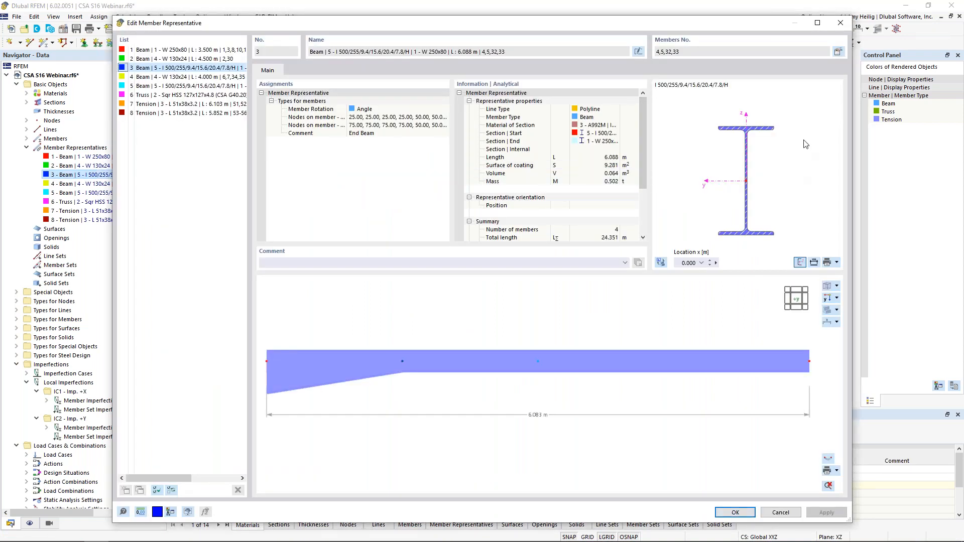
click(838, 53)
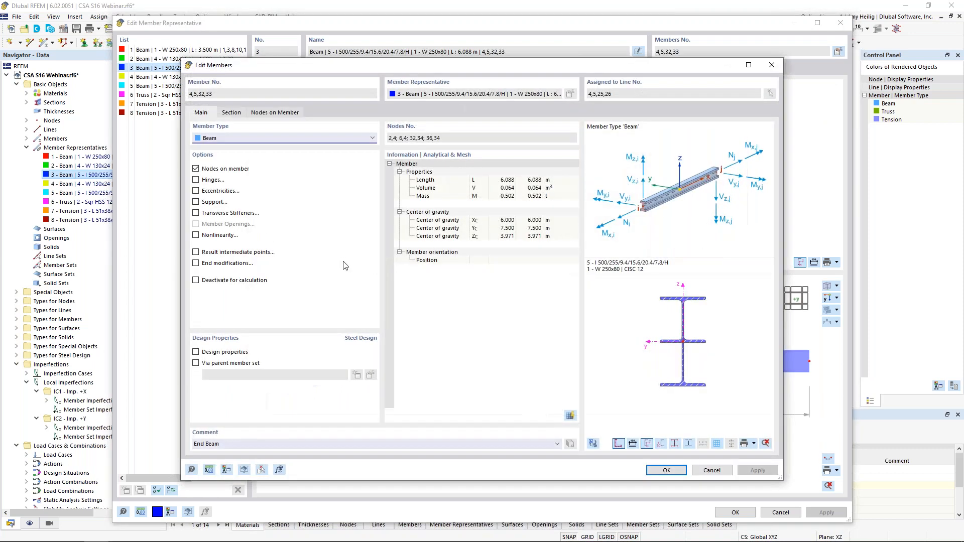
click(196, 352)
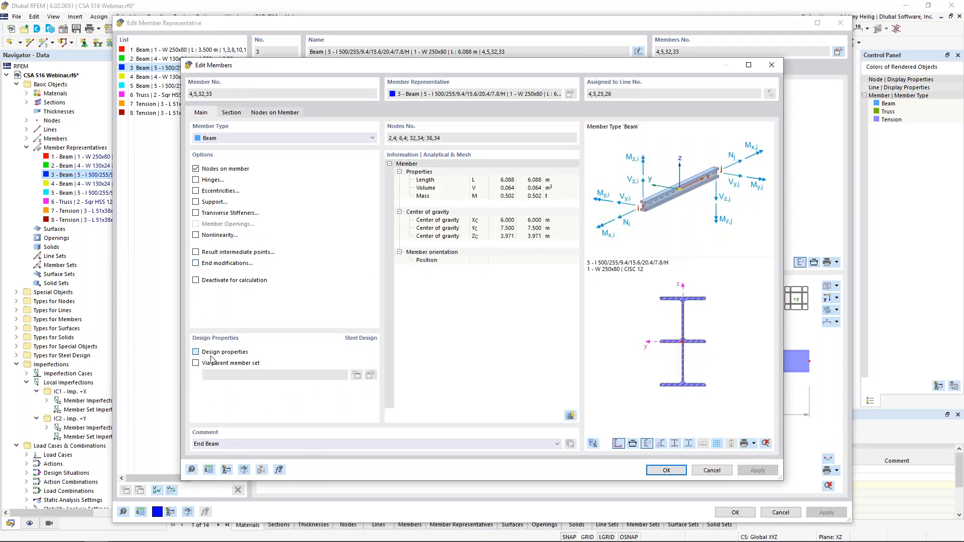
click(661, 471)
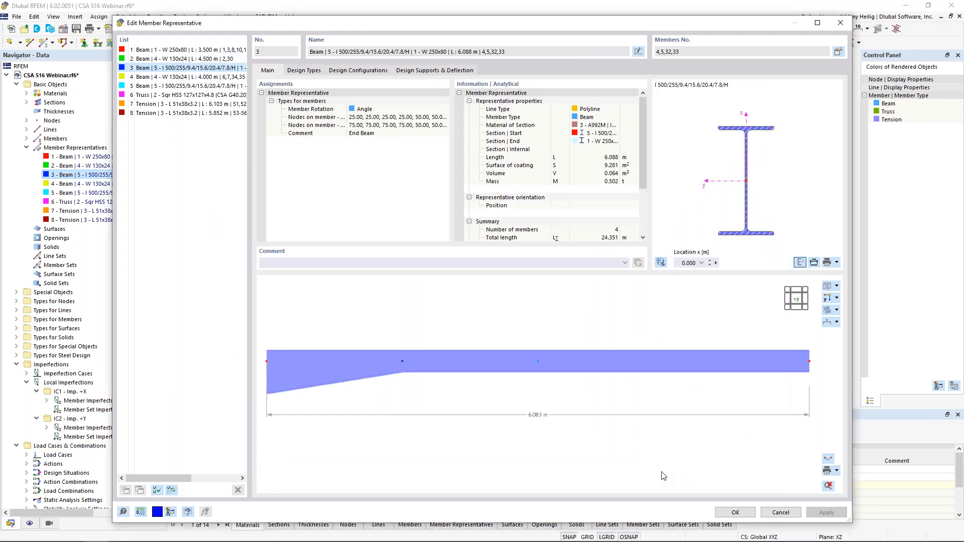
Step: Create a second set of effective lengths with the default settings and assign it to the tapered end beam representative
click(303, 71)
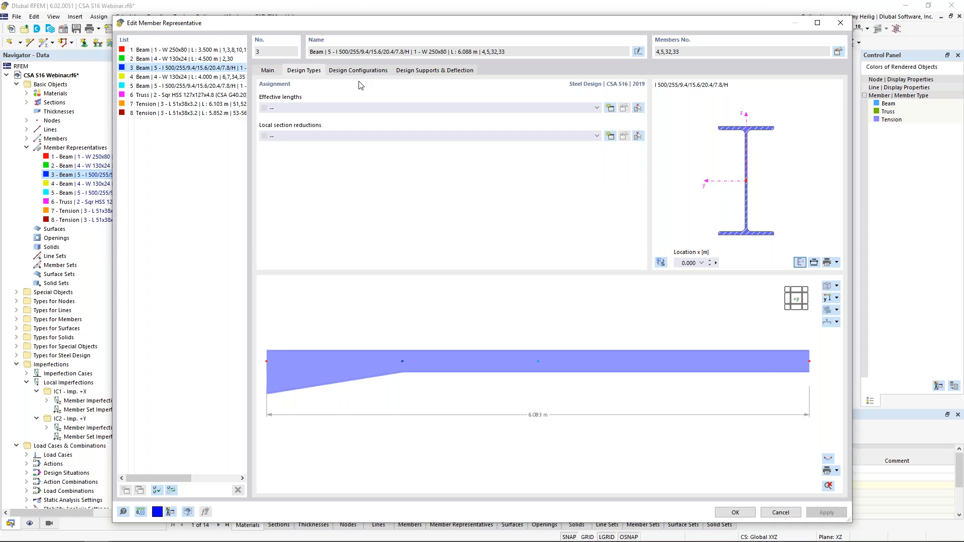
click(597, 108)
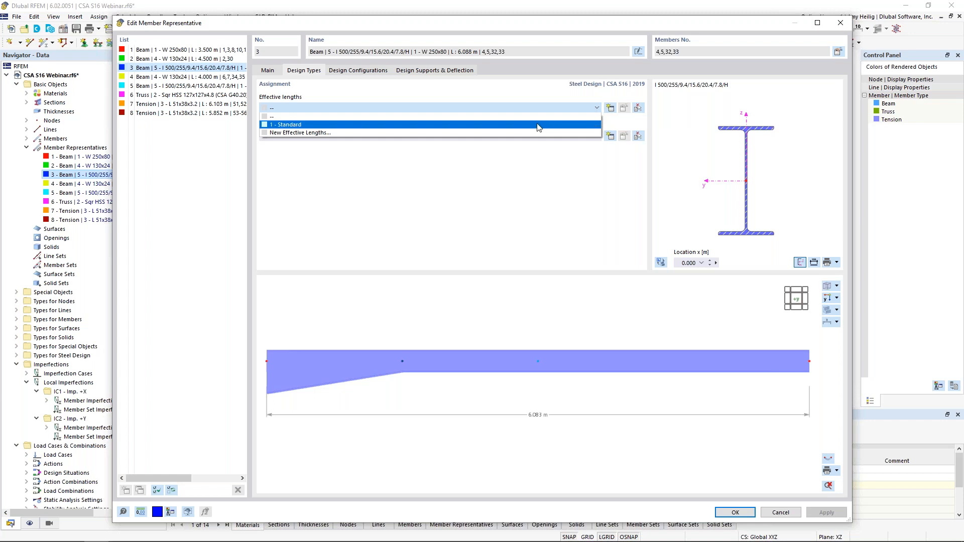
click(547, 175)
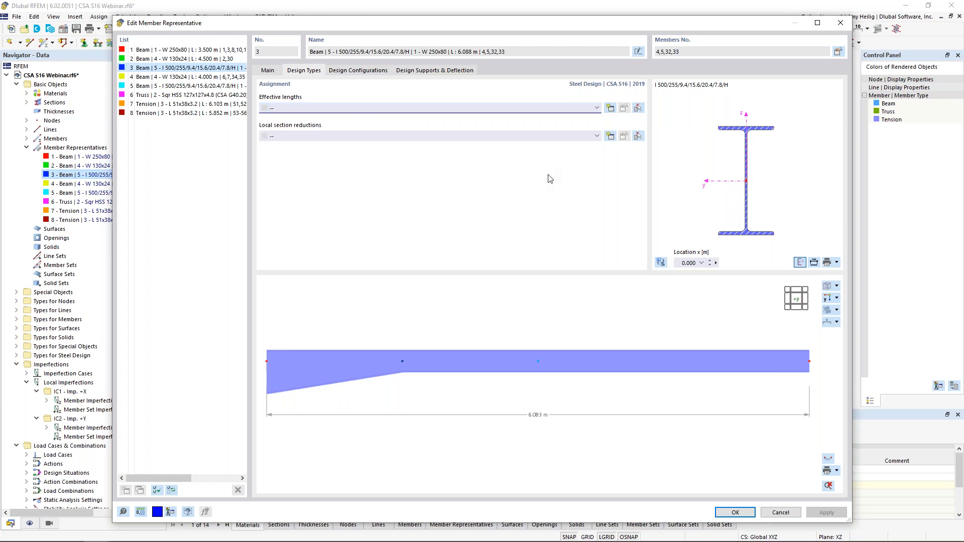
click(613, 110)
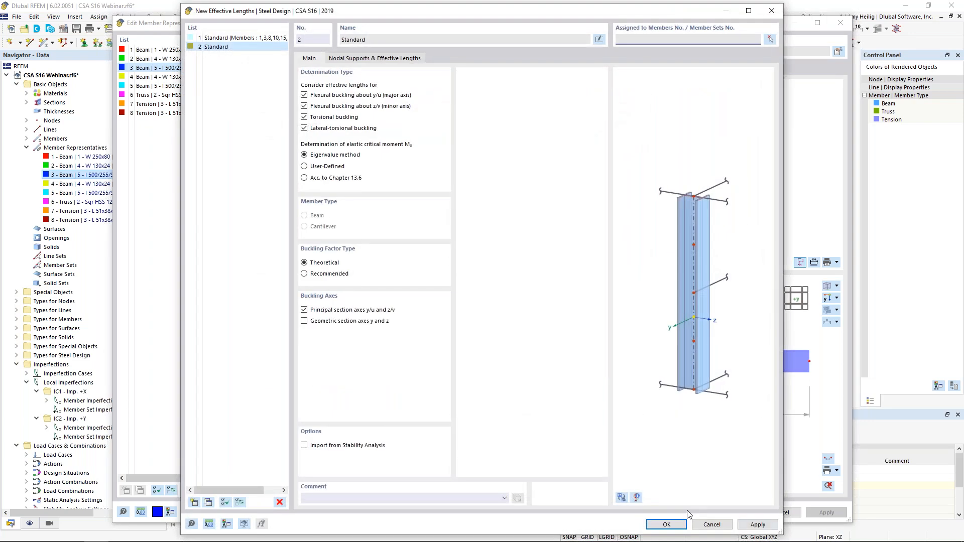
click(665, 525)
Step: Edit the end beams' new effective lengths with the model view shown, enabling intermediate nodes and adding both of them to the nodal supports
click(624, 108)
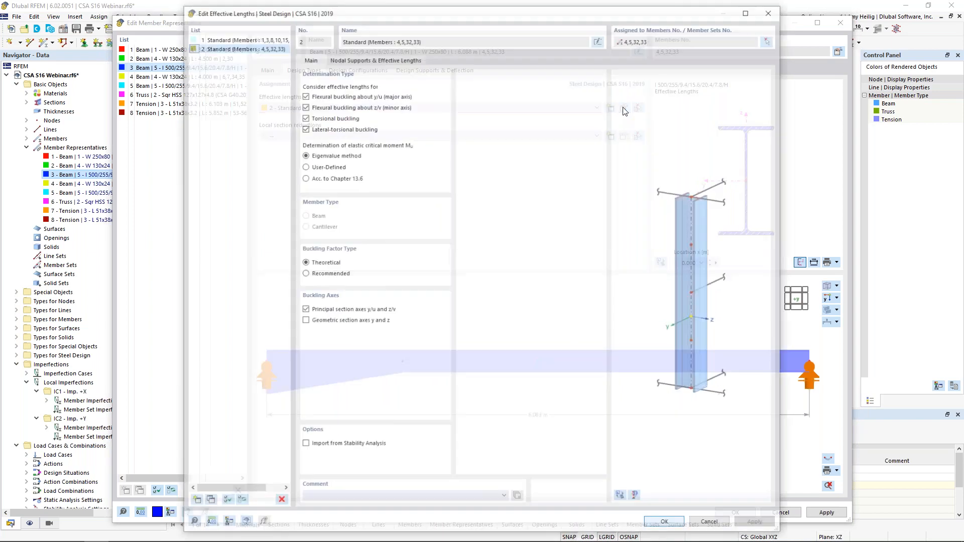
click(622, 498)
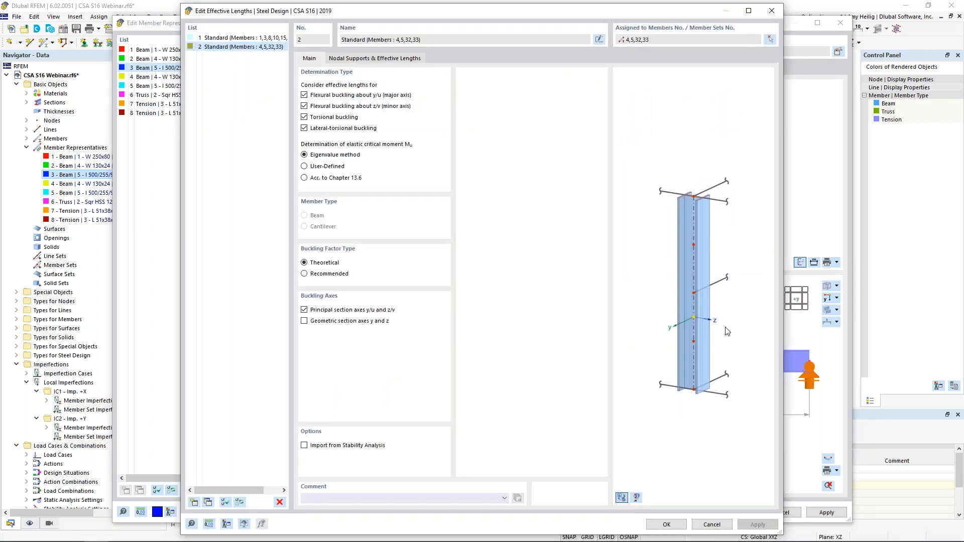
scroll(641, 299, up, 5)
scroll(641, 299, down, 1)
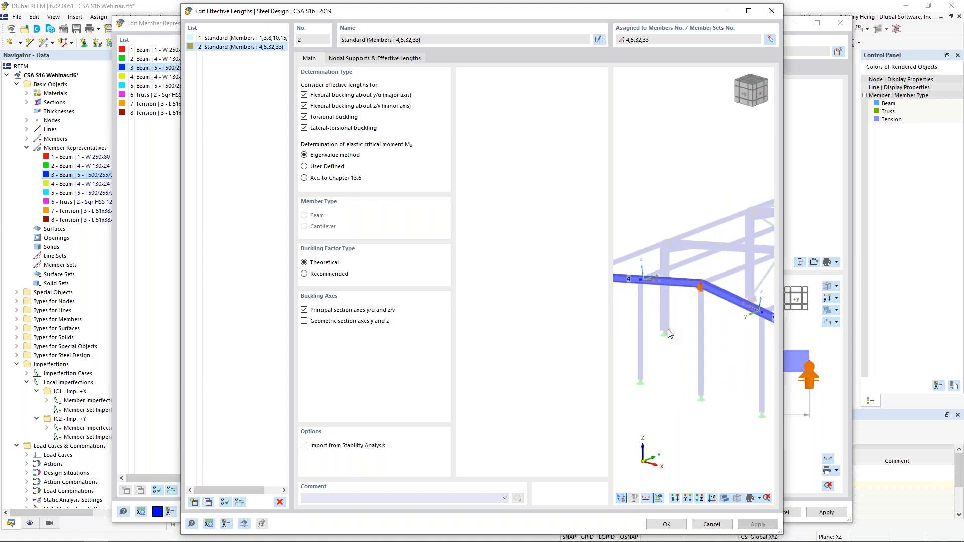
mouse_move(674, 331)
middle_down()
mouse_move(718, 329)
mouse_move(690, 327)
mouse_move(678, 313)
middle_up()
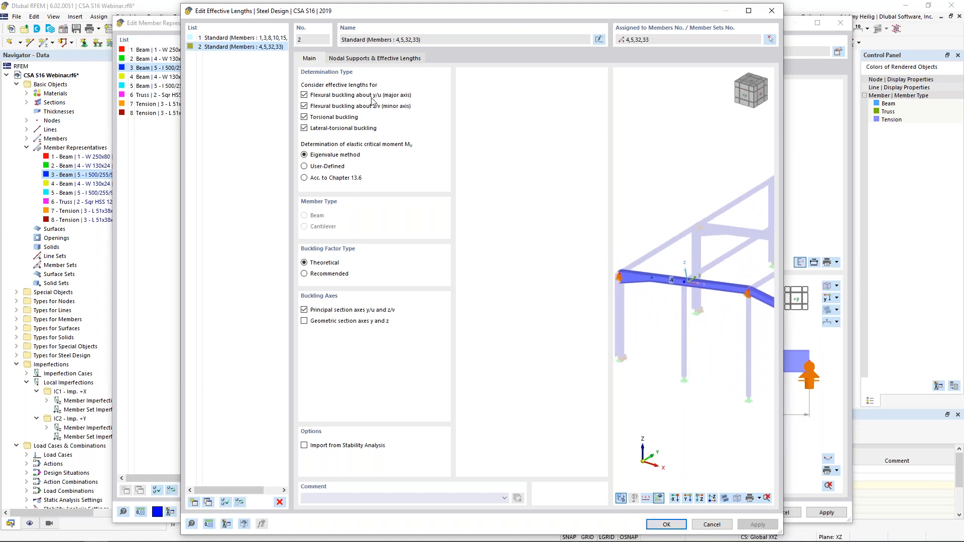
click(374, 60)
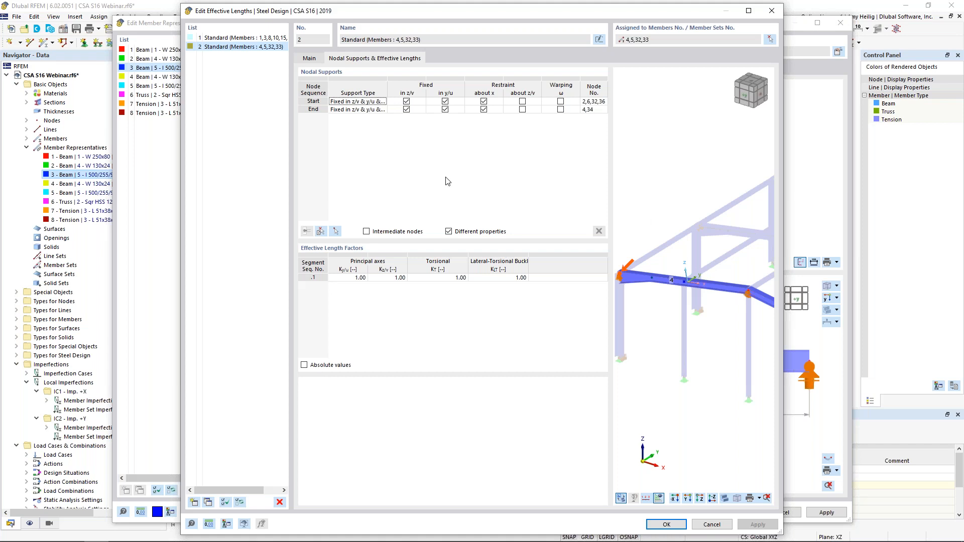
click(366, 232)
click(321, 231)
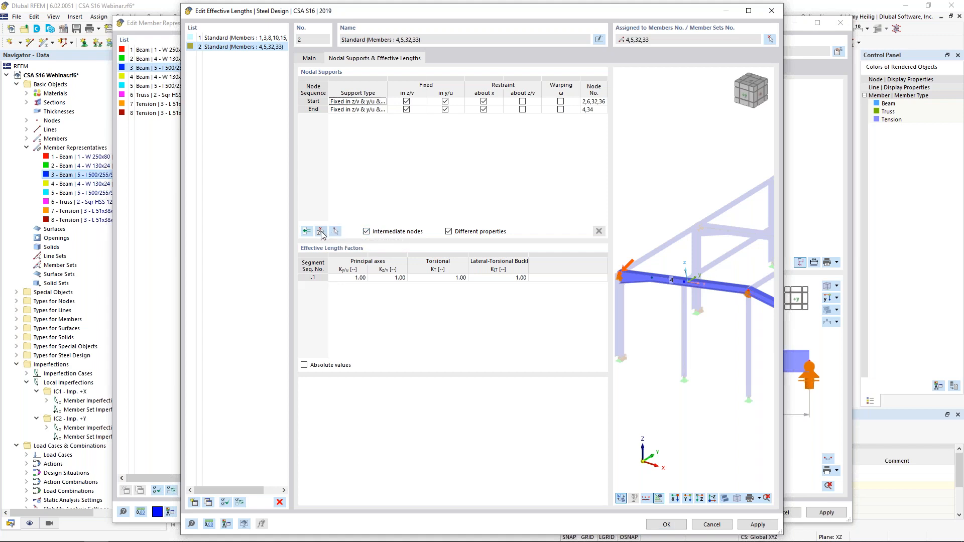
click(332, 199)
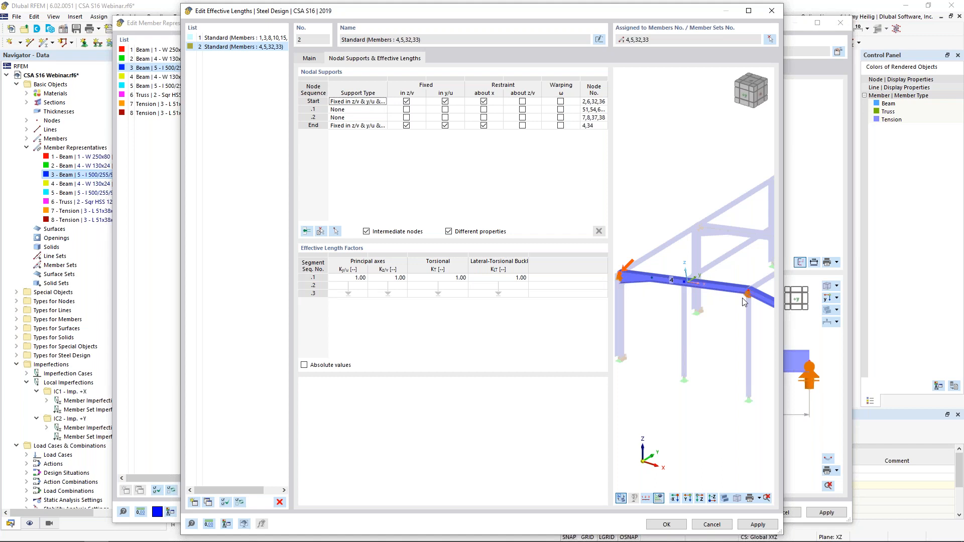
Step: Check the start and first intermediate supports in the model, and fix intermediate node .2 in z/v and y/u
middle_drag(645, 311, 692, 310)
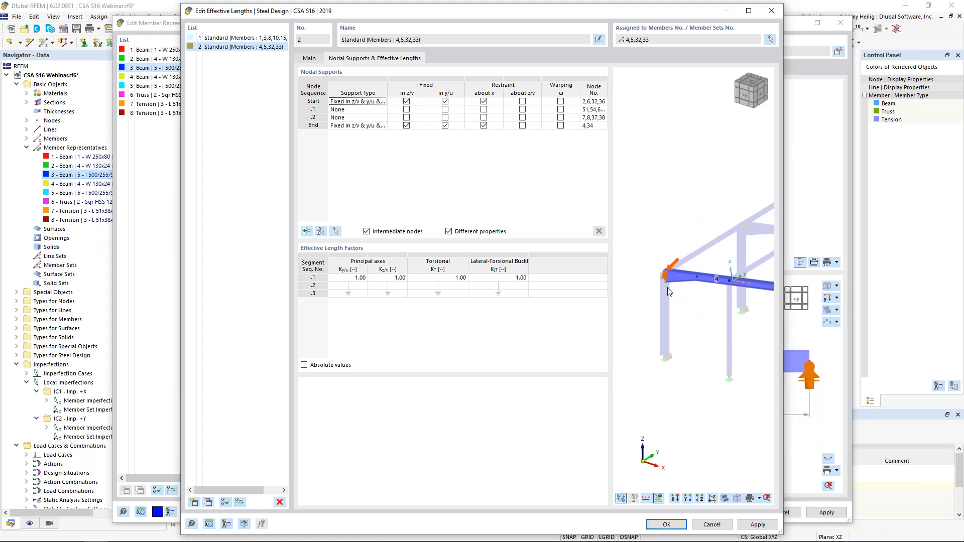
scroll(667, 290, up, 4)
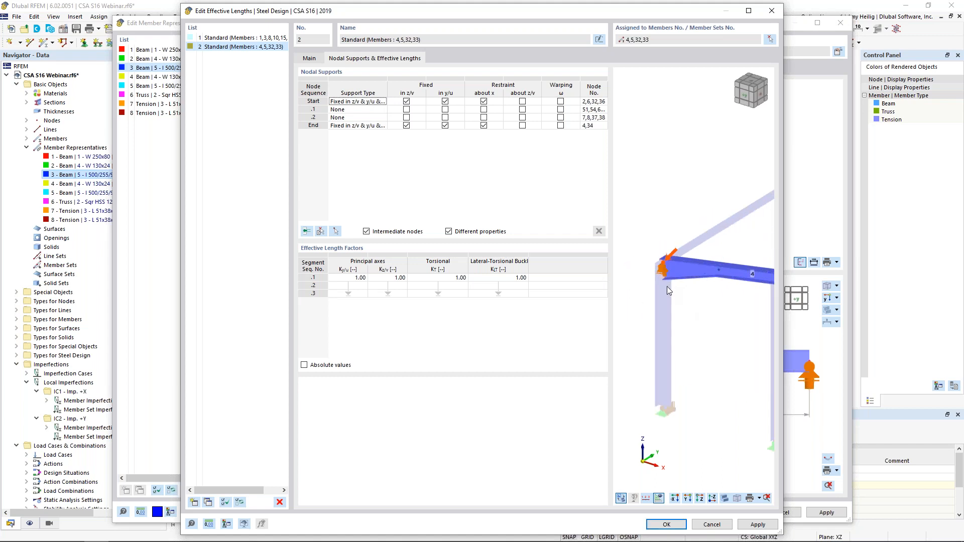
click(455, 103)
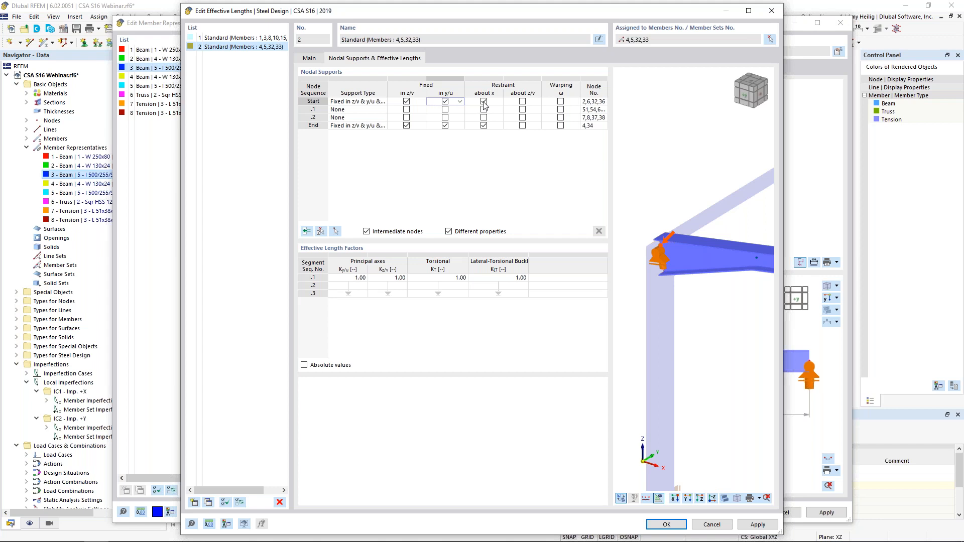
click(433, 109)
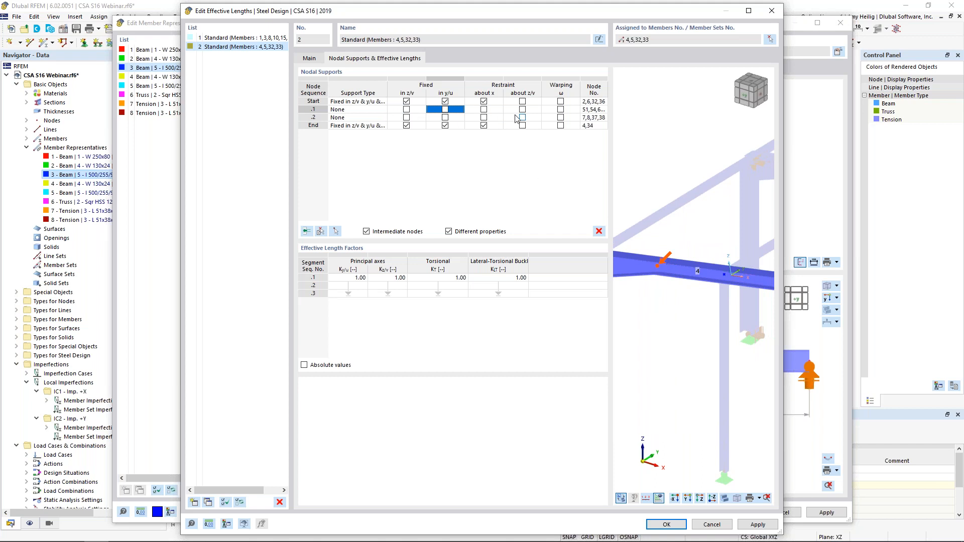
click(436, 117)
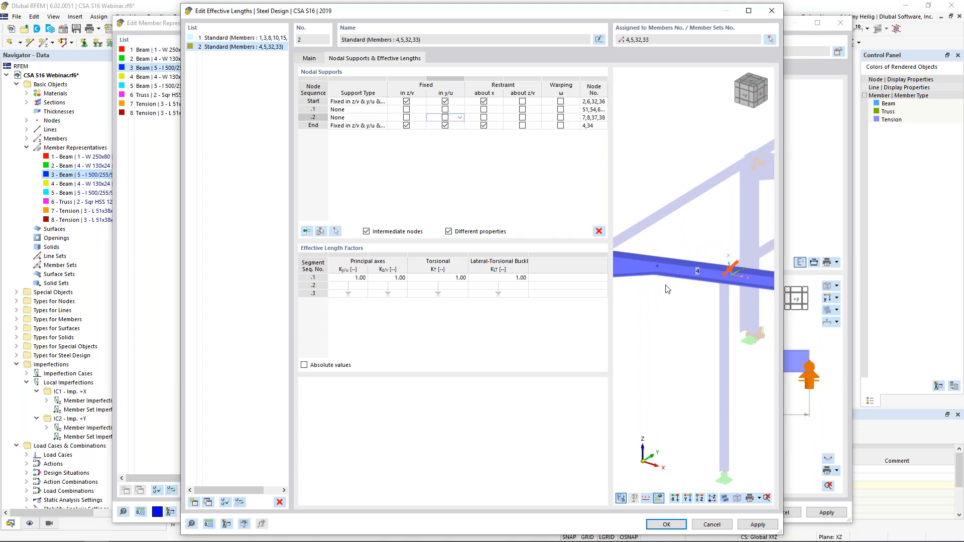
middle_drag(719, 306, 633, 210)
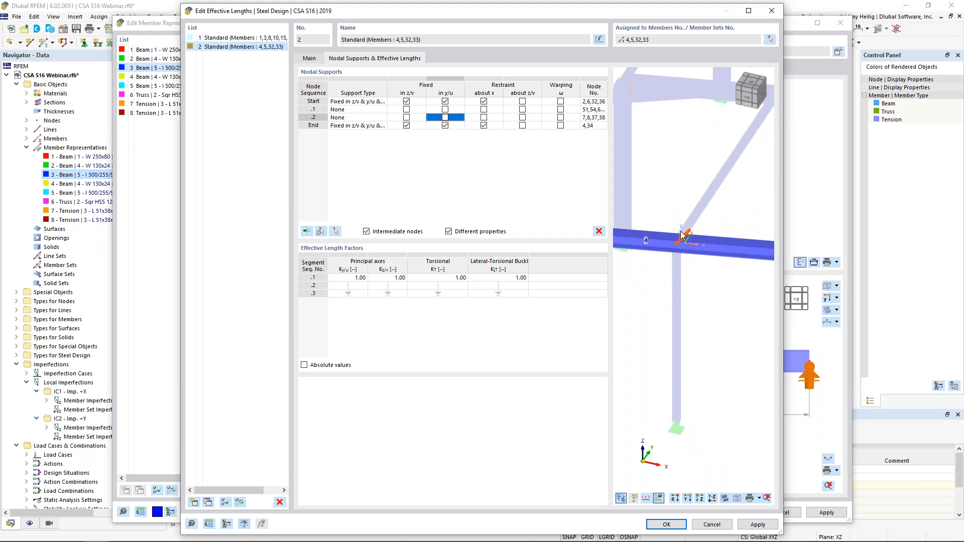
click(407, 119)
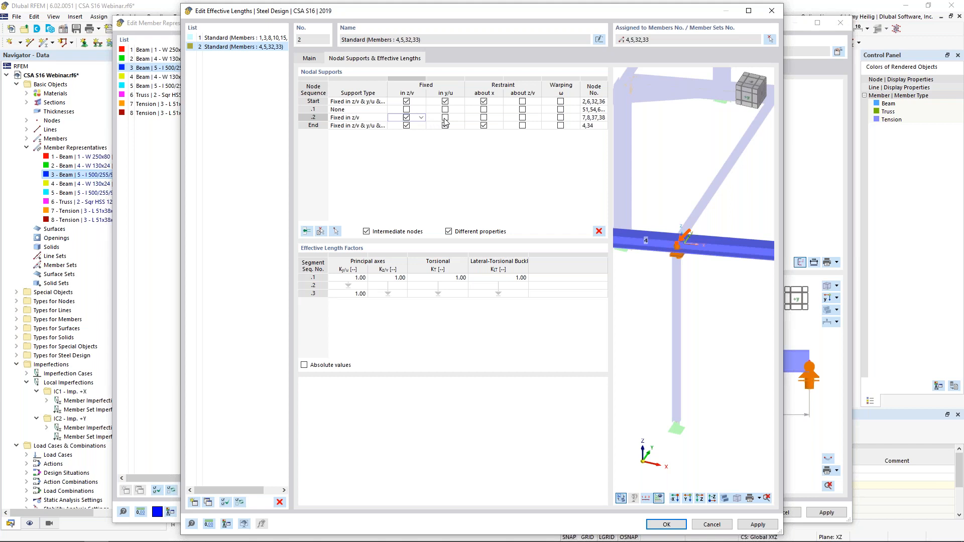
click(445, 119)
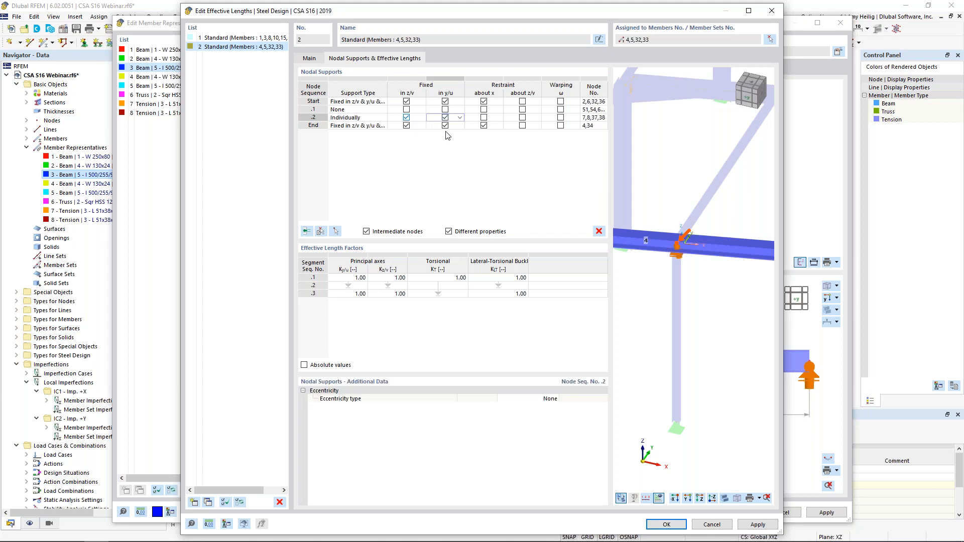
Step: Remove the restraint about x from the end node's support of the tapered end beams
middle_drag(732, 302, 670, 290)
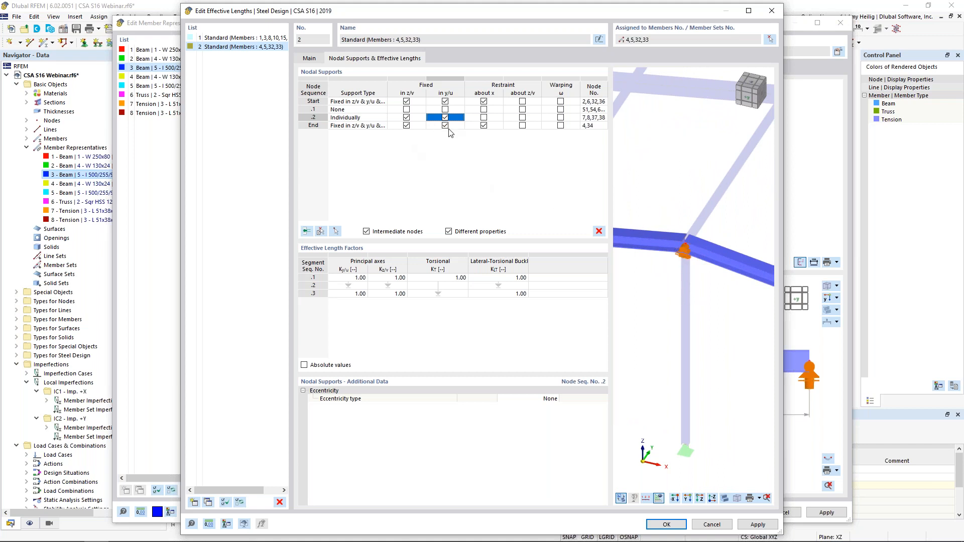
click(483, 126)
click(483, 126)
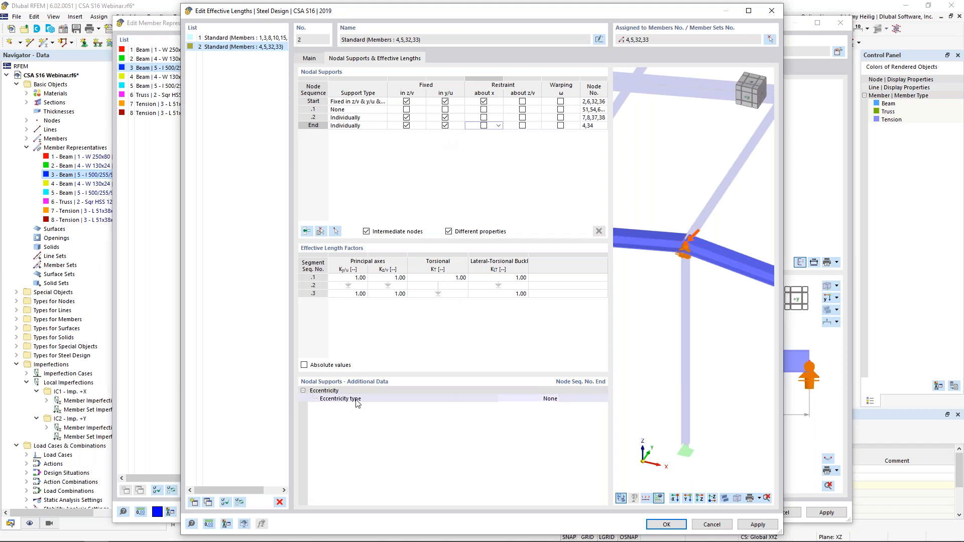
Step: Look through the eccentricity types for the end support, keep None, and accept the effective lengths and member representative 3
click(533, 401)
click(554, 399)
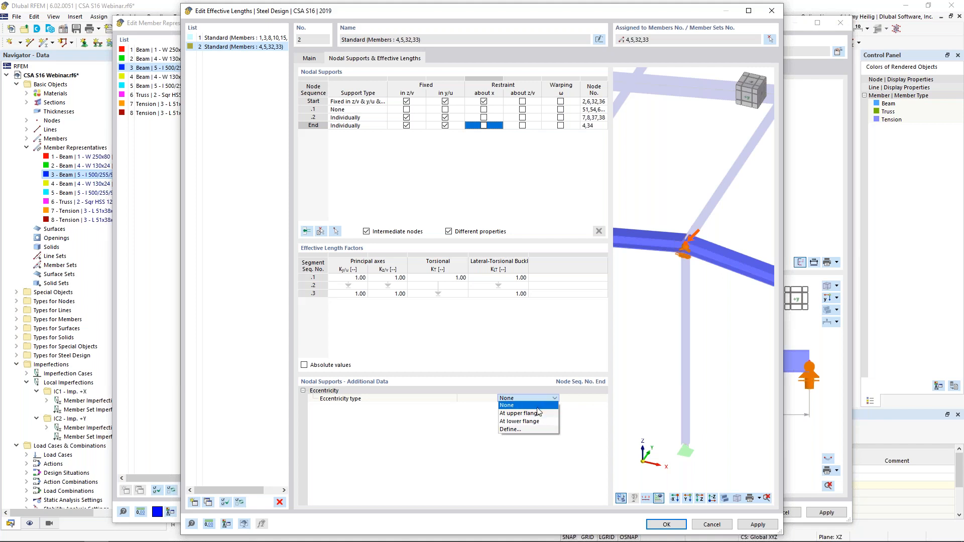
click(572, 414)
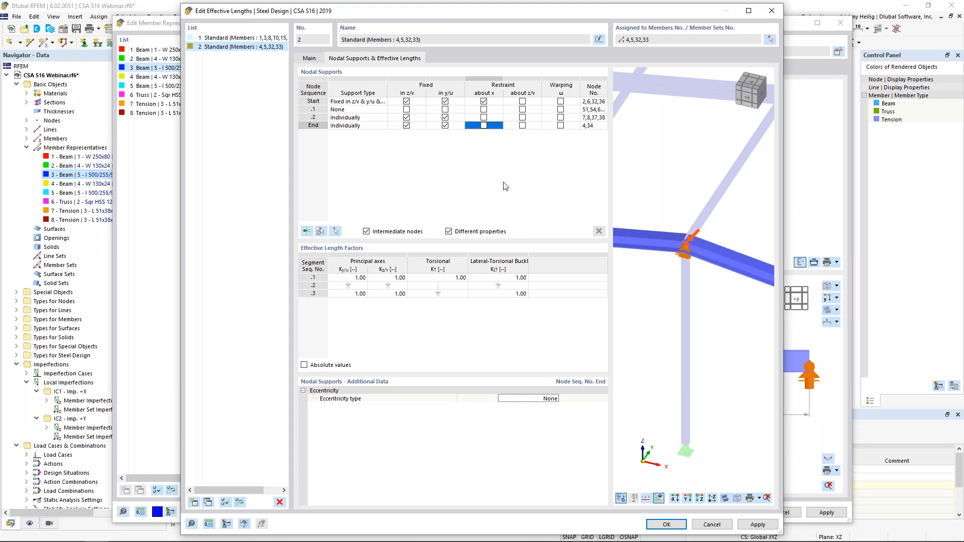
click(659, 526)
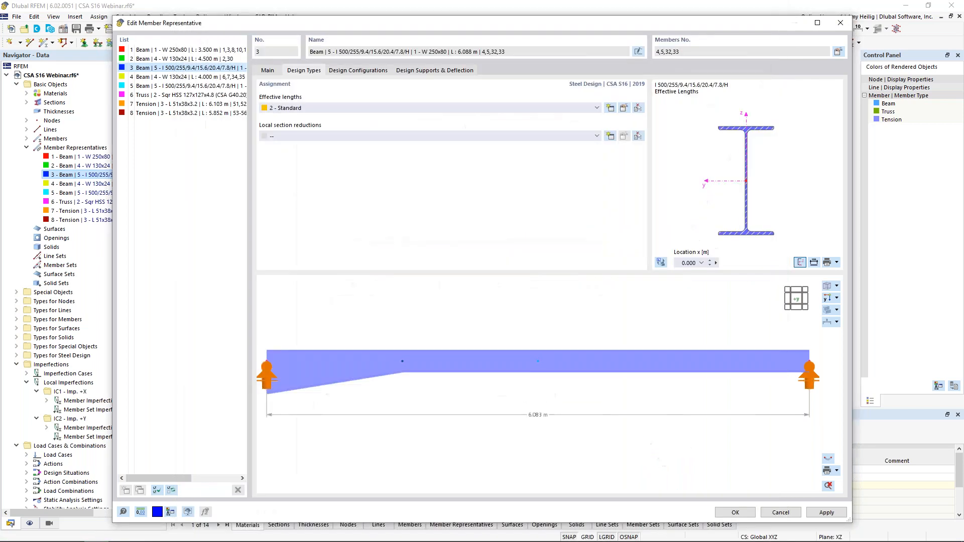
click(723, 515)
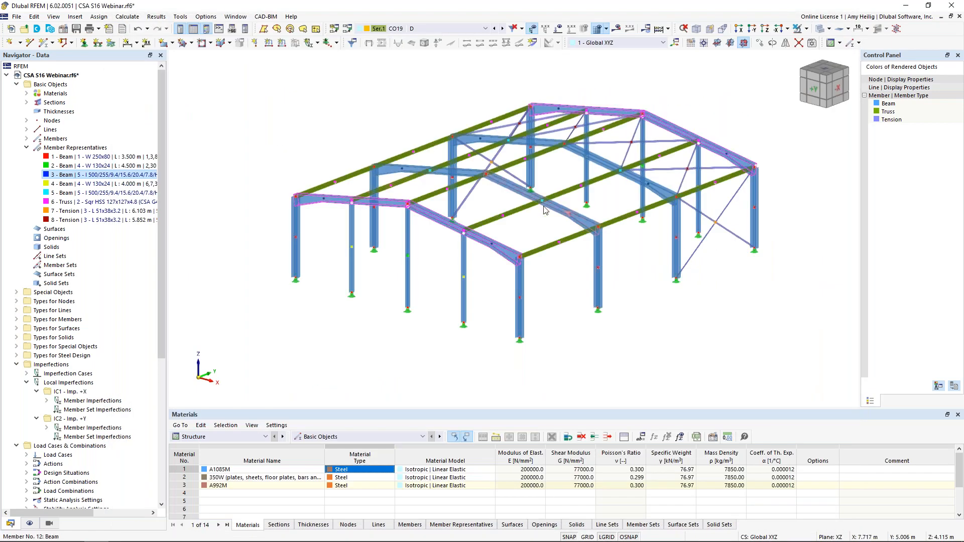
Step: Activate the design properties for the tapered interior beam members 11, 12, 18 and 19 through member representative 5
click(63, 197)
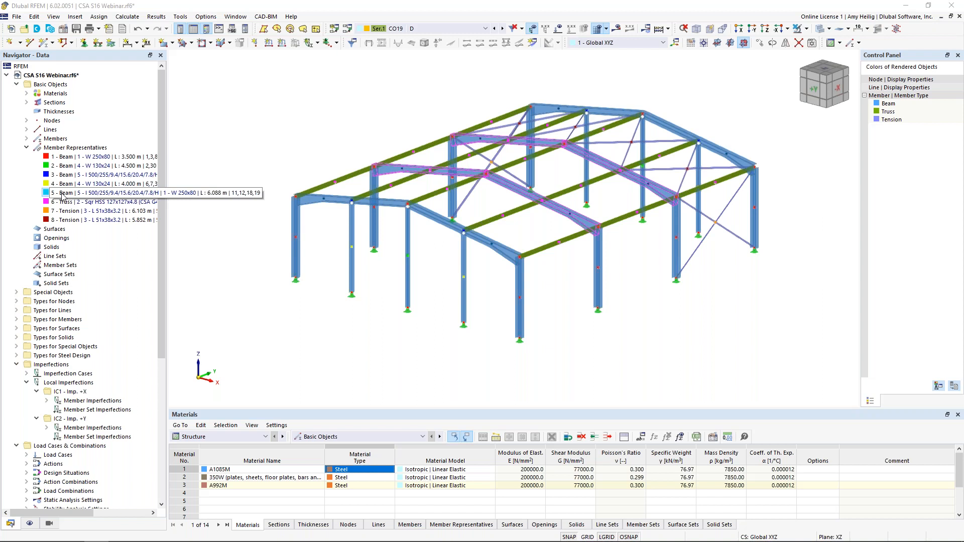
double_click(63, 197)
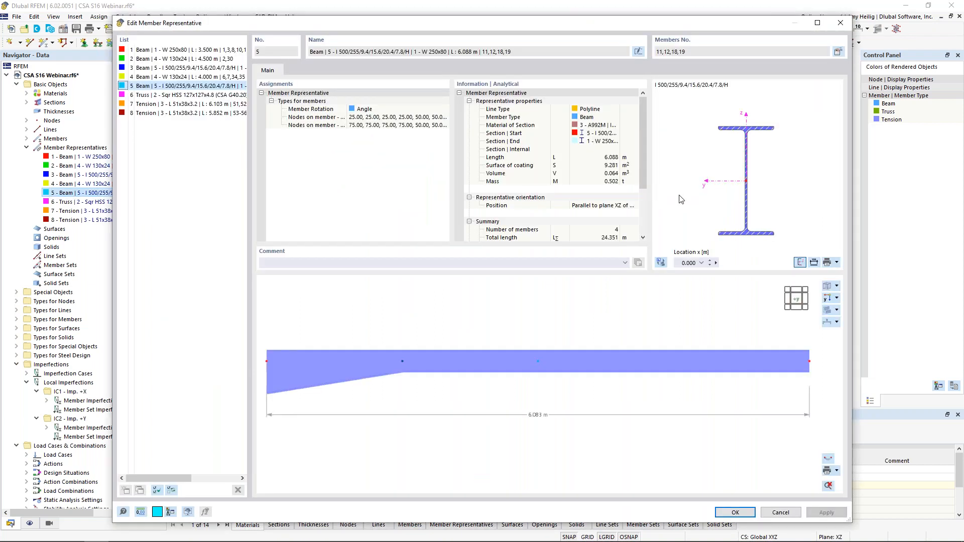
click(839, 52)
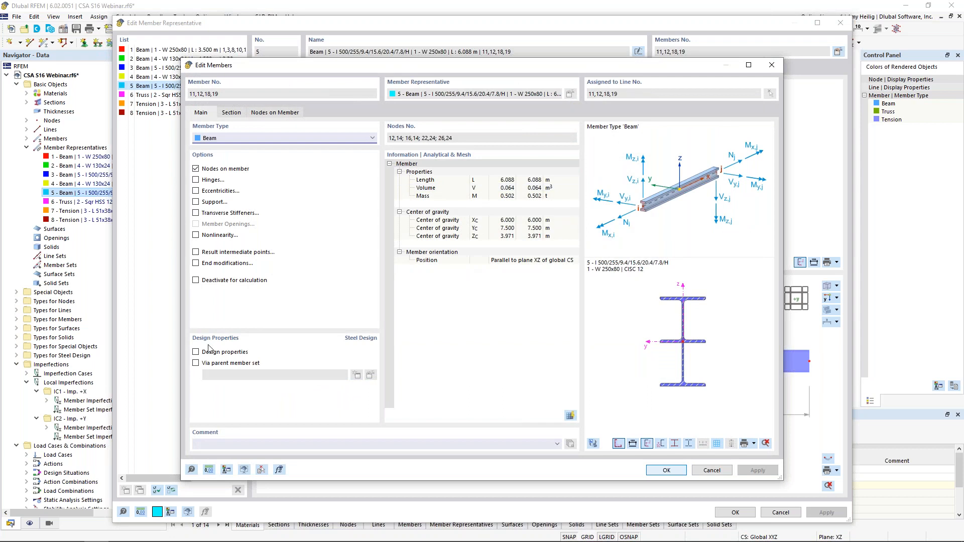
click(195, 352)
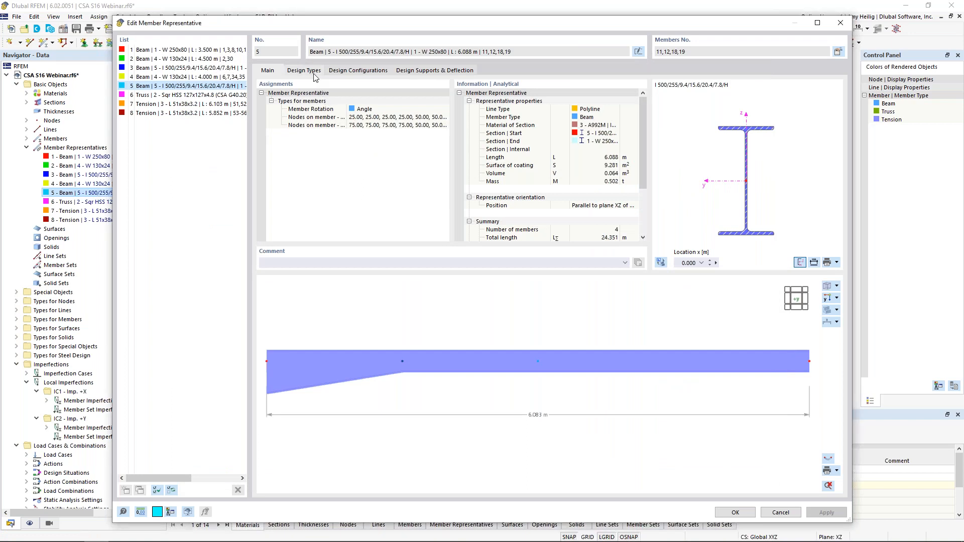
Step: Create a third set of effective lengths with the default settings and assign it to the tapered interior beam representative
click(306, 71)
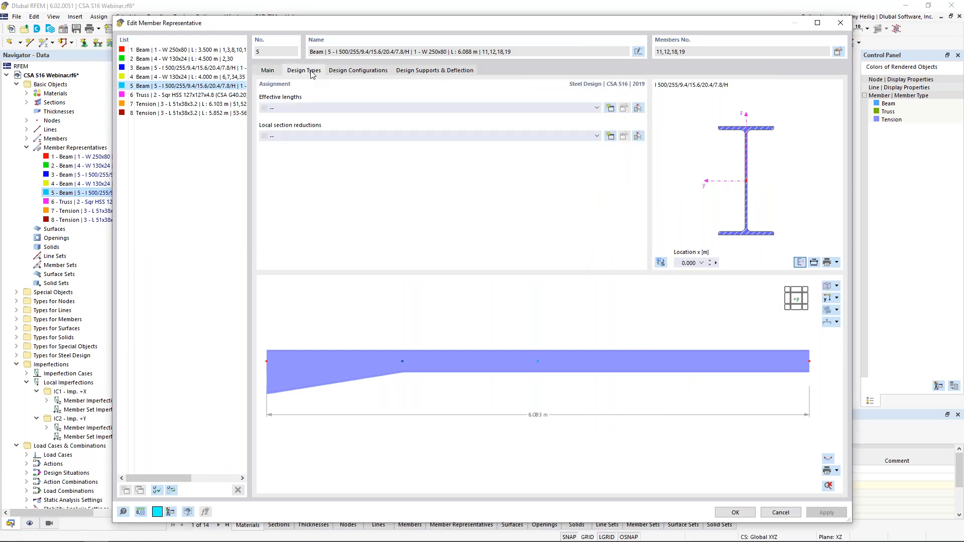
click(611, 108)
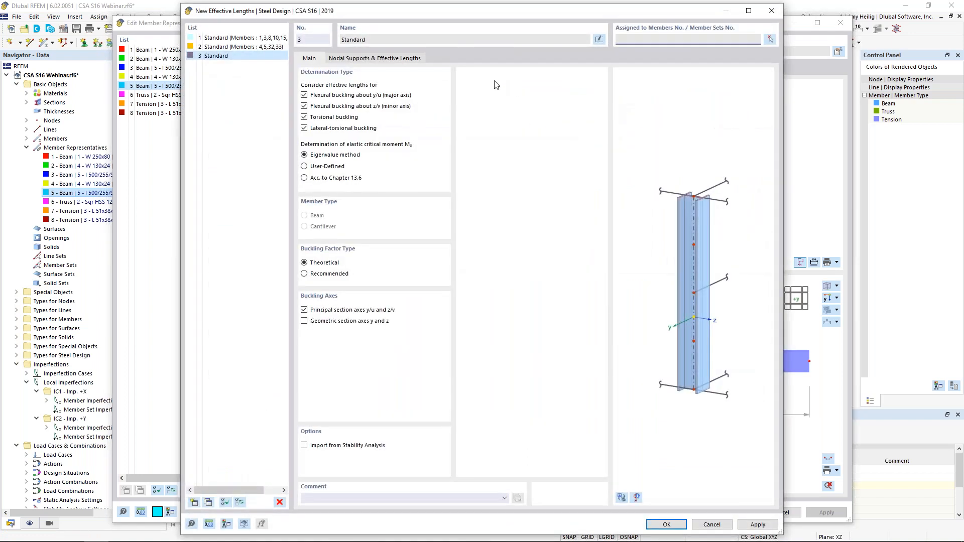
click(667, 524)
Step: Edit the interior beams' effective lengths, enabling intermediate nodes and adding both of them to the nodal supports
click(624, 109)
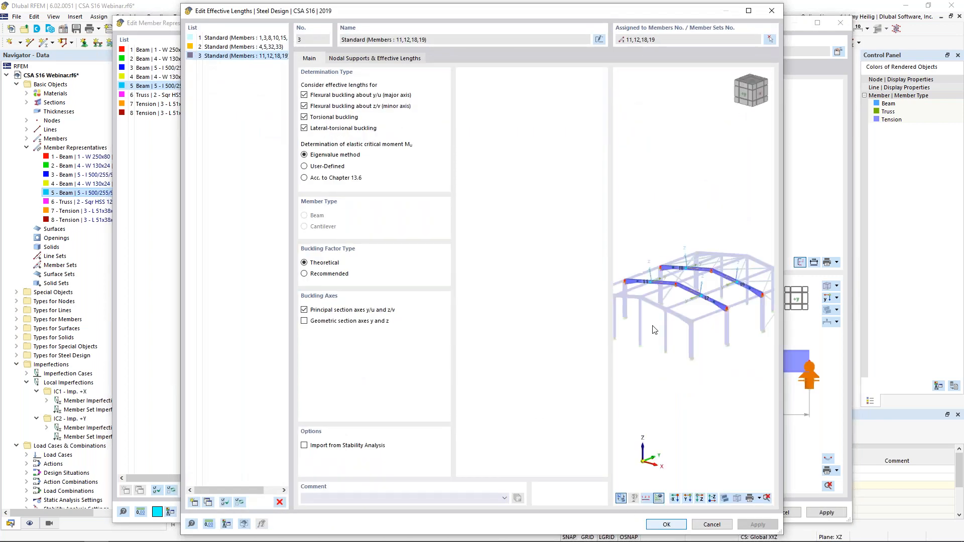
scroll(640, 282, up, 5)
middle_drag(643, 292, 697, 253)
scroll(691, 287, down, 1)
ctrl+middle_drag(691, 287, 714, 311)
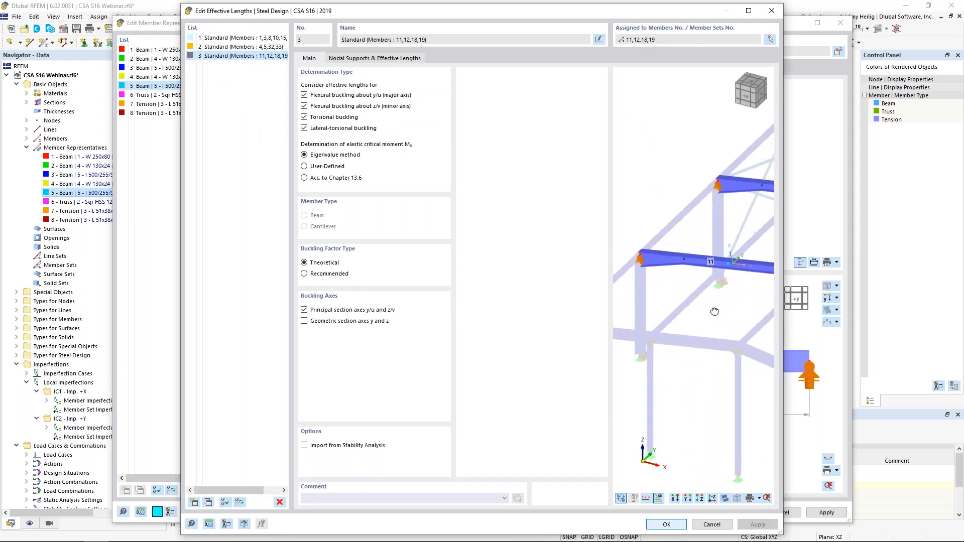
click(351, 59)
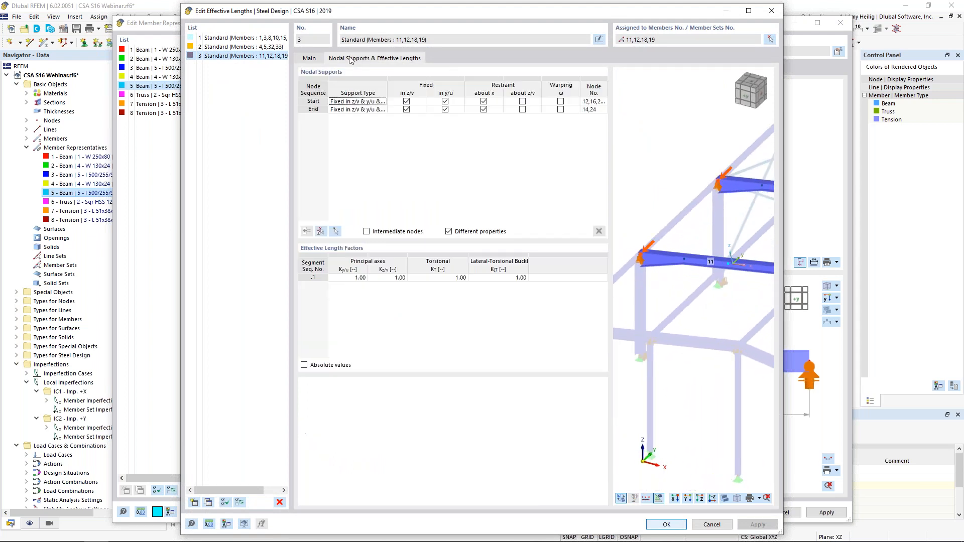
click(366, 231)
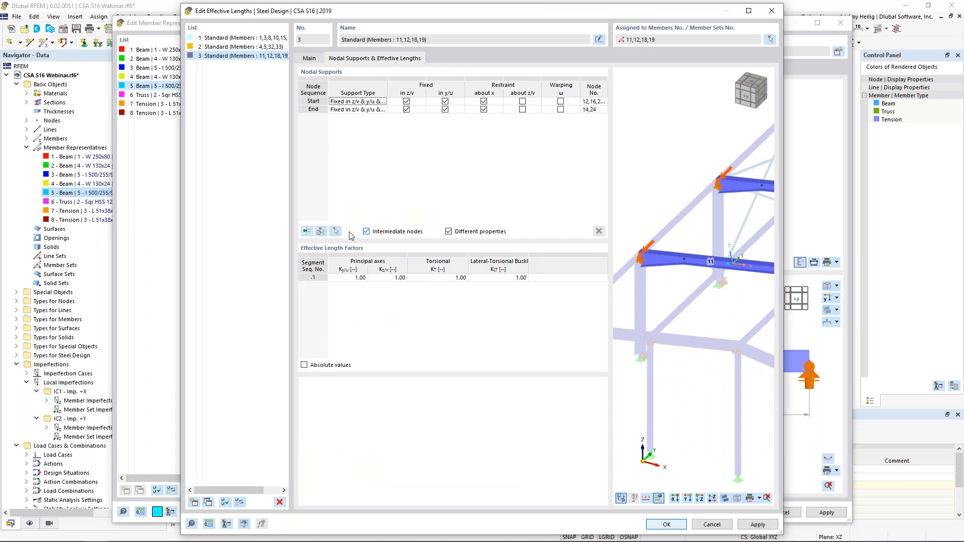
click(321, 232)
click(401, 167)
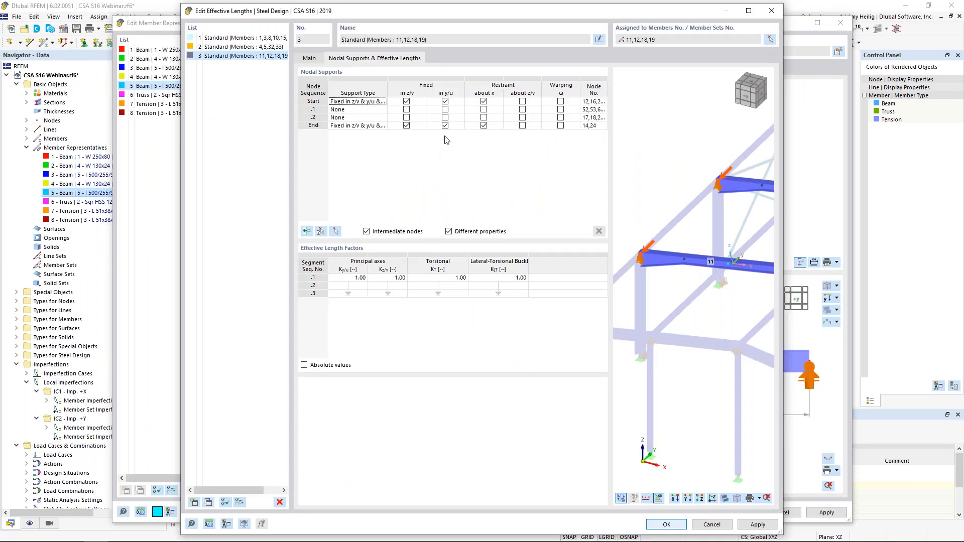
Step: Fix the second intermediate node (.2) of the interior beams in y/u as a lateral support
click(421, 103)
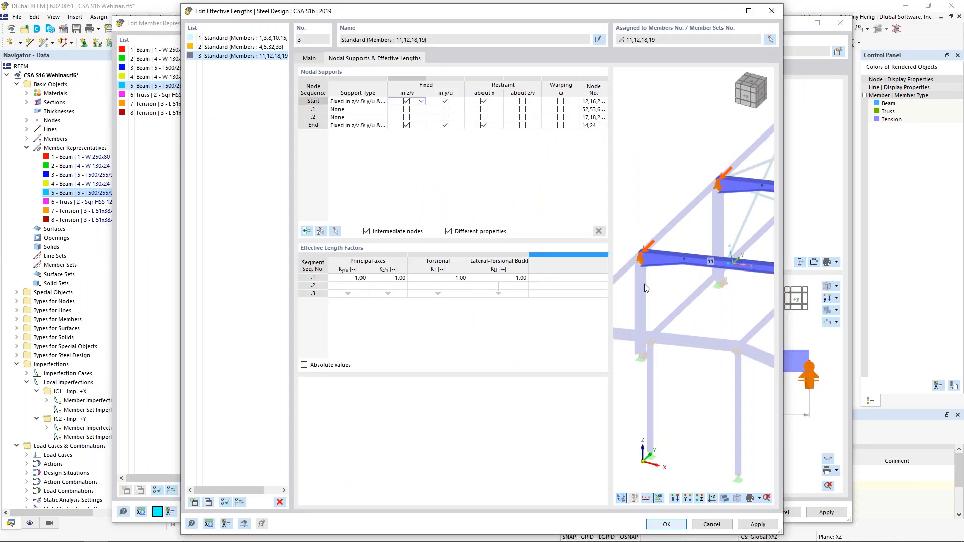
scroll(650, 275, up, 3)
scroll(651, 276, up, 2)
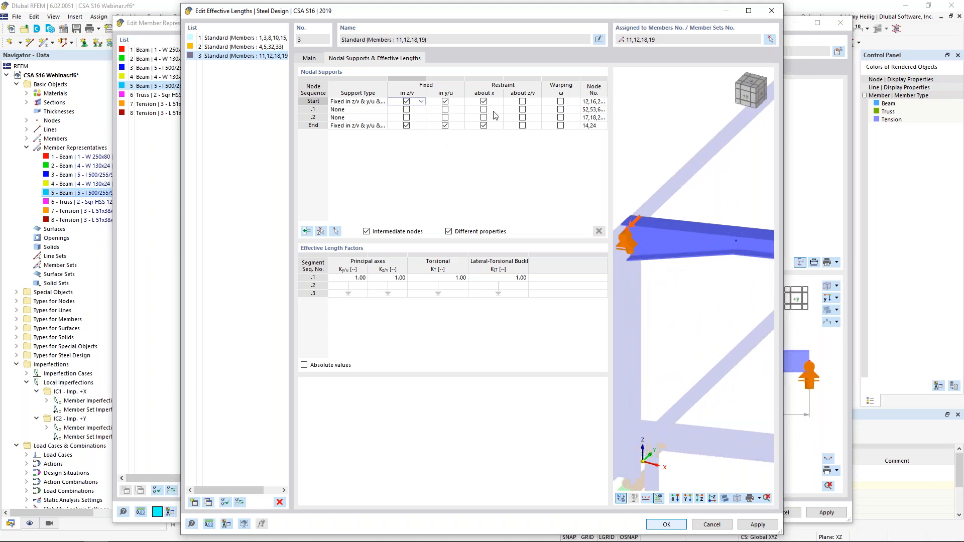
scroll(692, 281, down, 2)
middle_drag(692, 281, 639, 262)
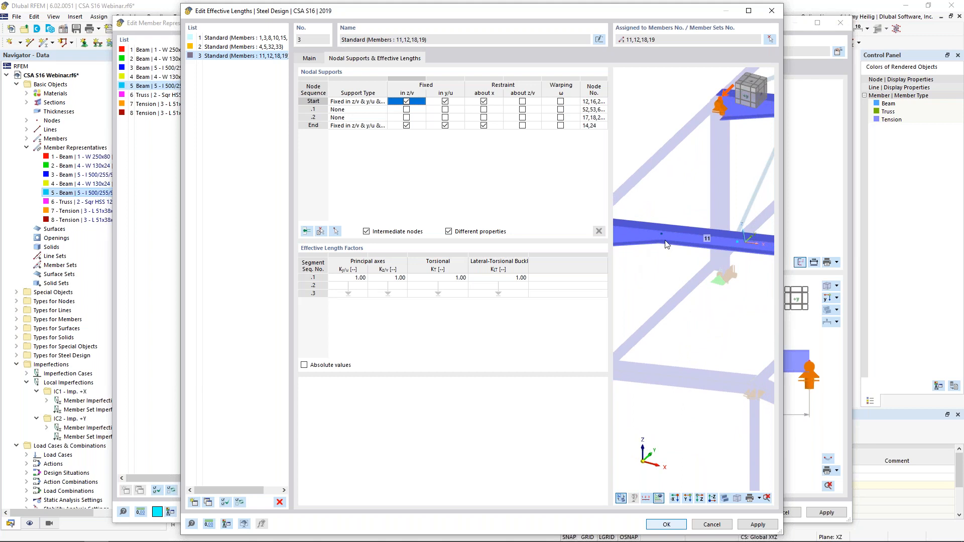
middle_drag(731, 278, 684, 265)
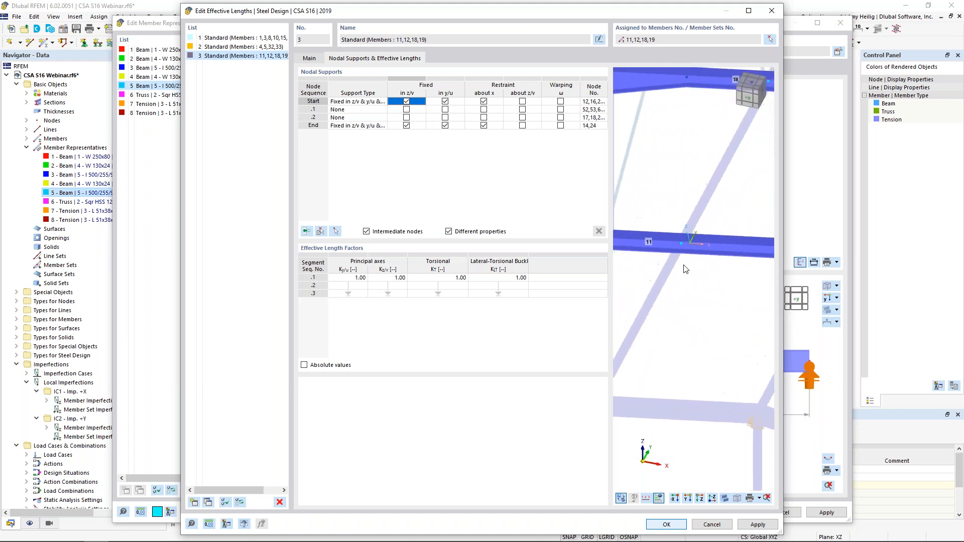
click(436, 118)
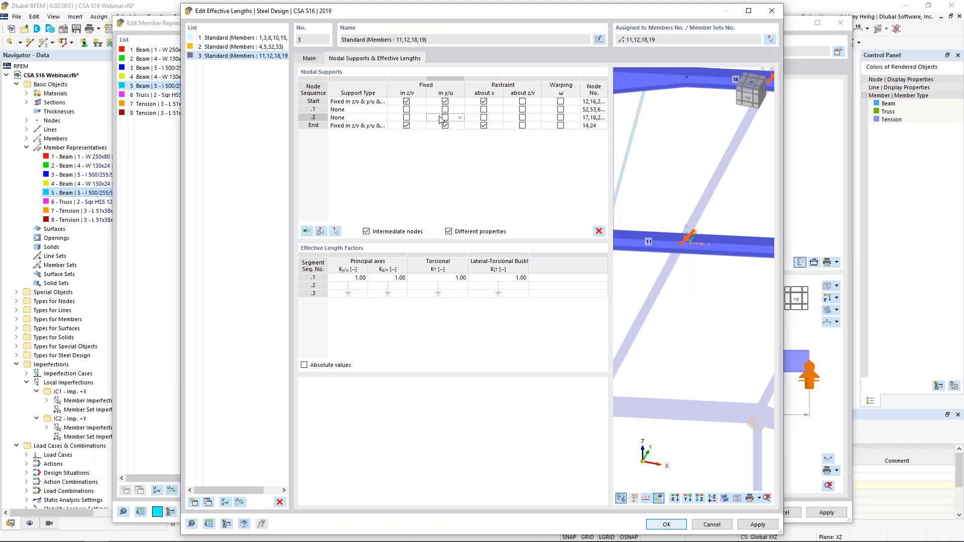
click(444, 118)
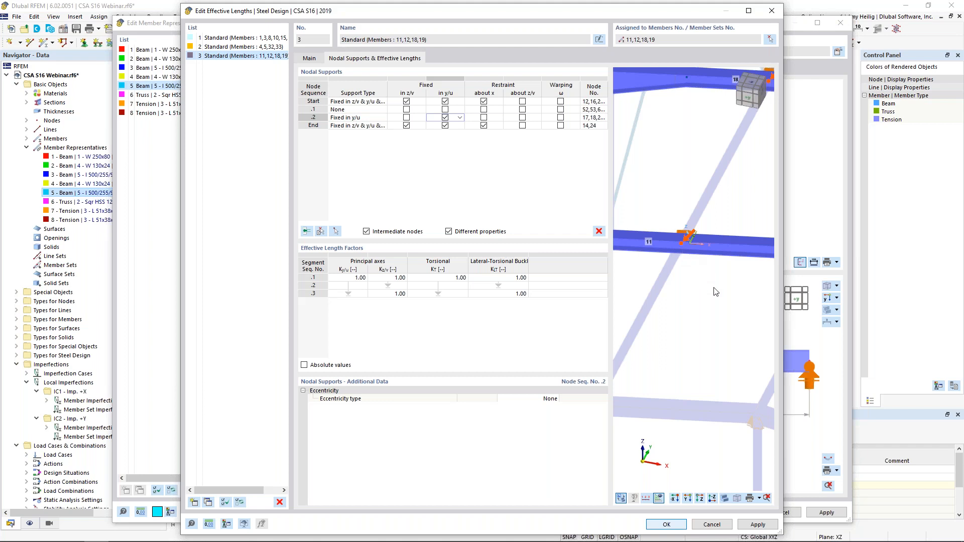
Step: Release the end node's z/v support and restraint about x, keeping it fixed in y/u, and accept the effective lengths
middle_drag(733, 308, 683, 290)
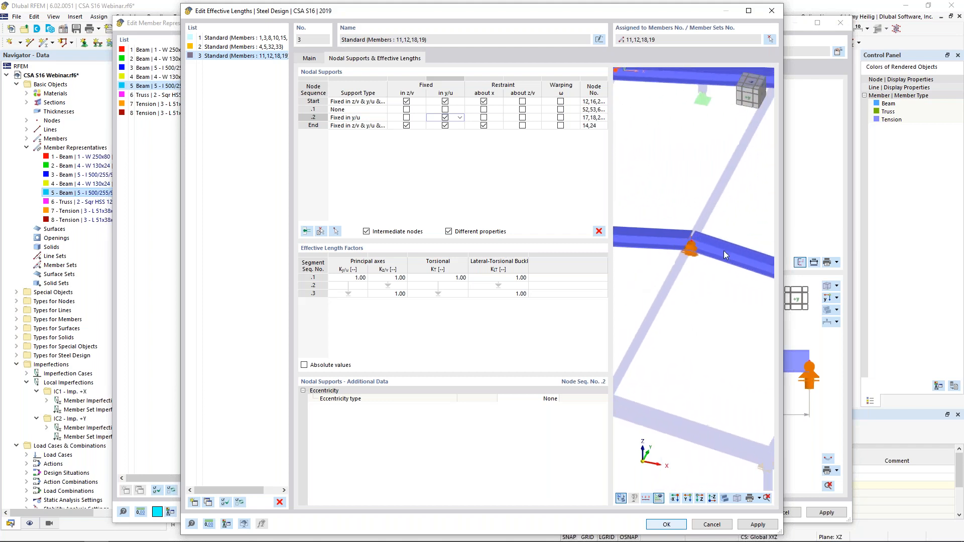
click(406, 126)
click(483, 125)
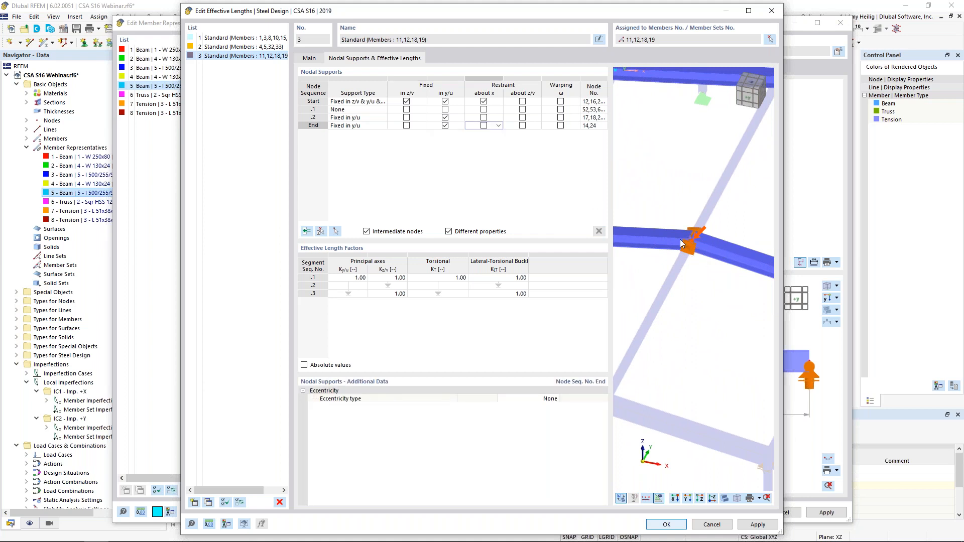
click(677, 528)
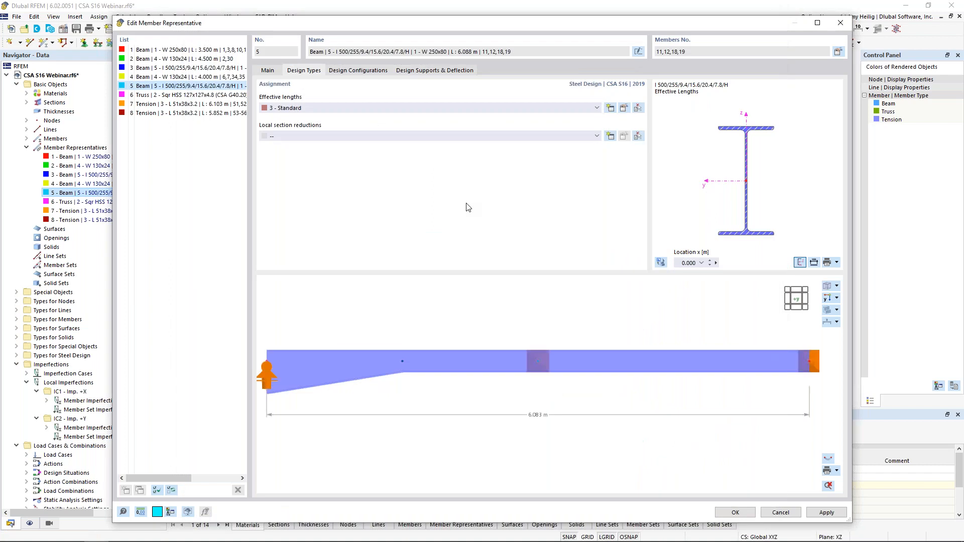
Step: Examine the general and stability parameters of the assigned default ultimate configuration and accept them
click(378, 74)
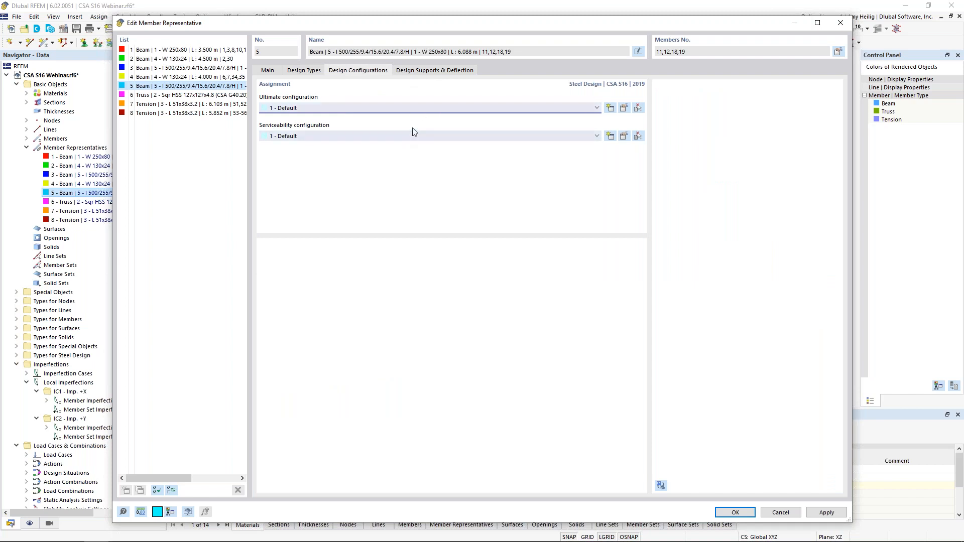
click(624, 109)
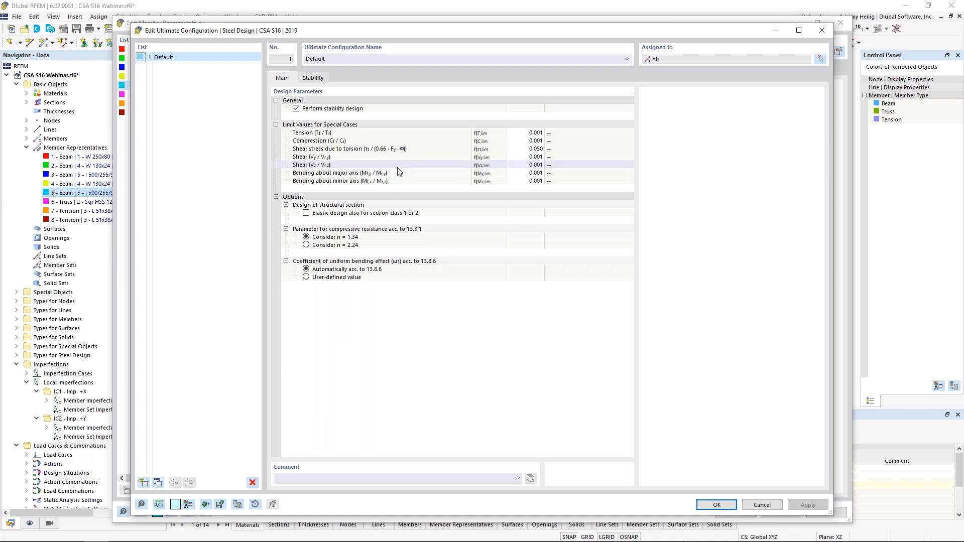
click(315, 78)
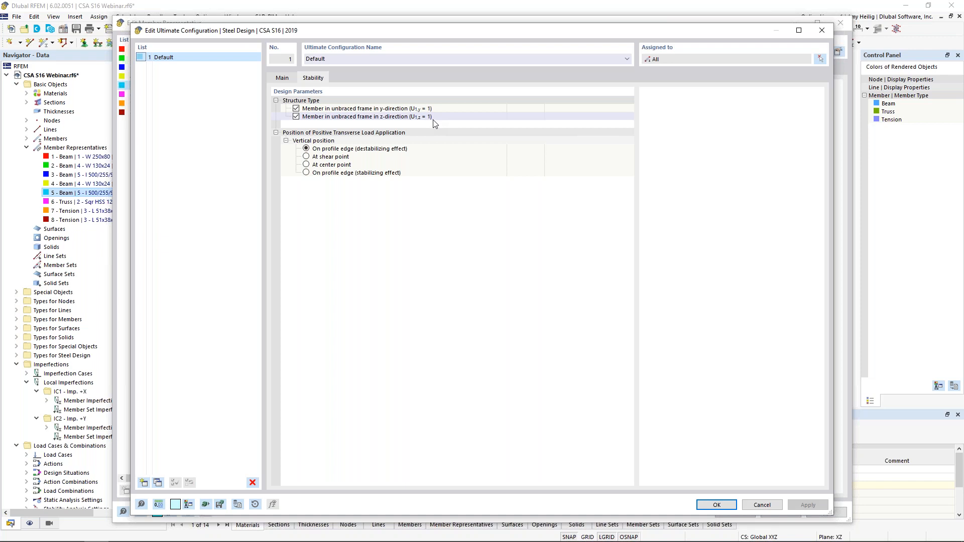
click(717, 504)
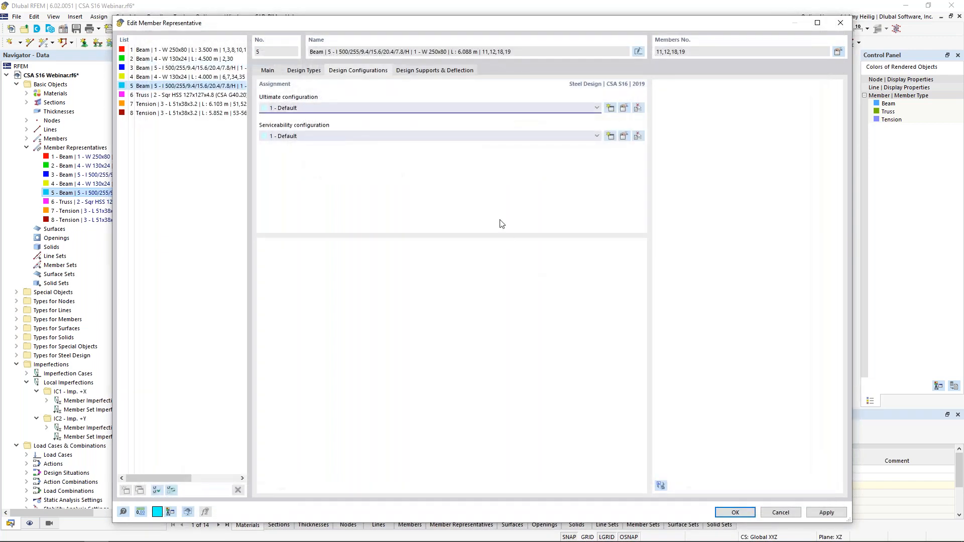
Step: Check the serviceability deflection limits and the design support and deflection settings, and accept member representative 5
click(624, 138)
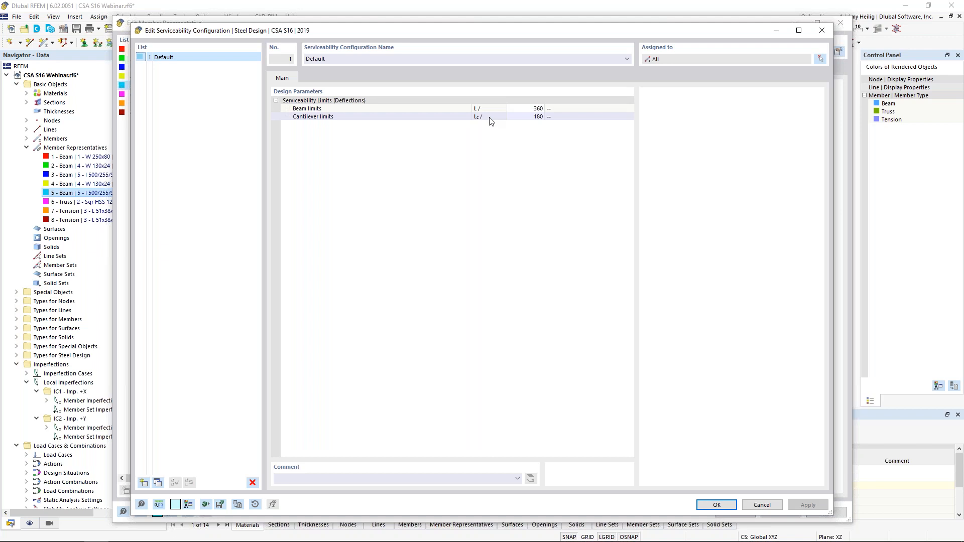
click(524, 118)
click(523, 109)
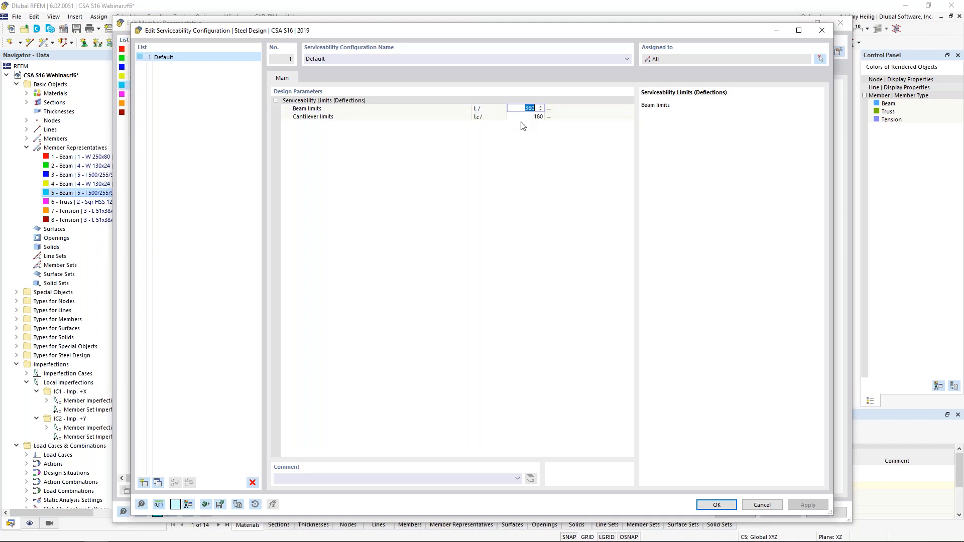
click(718, 506)
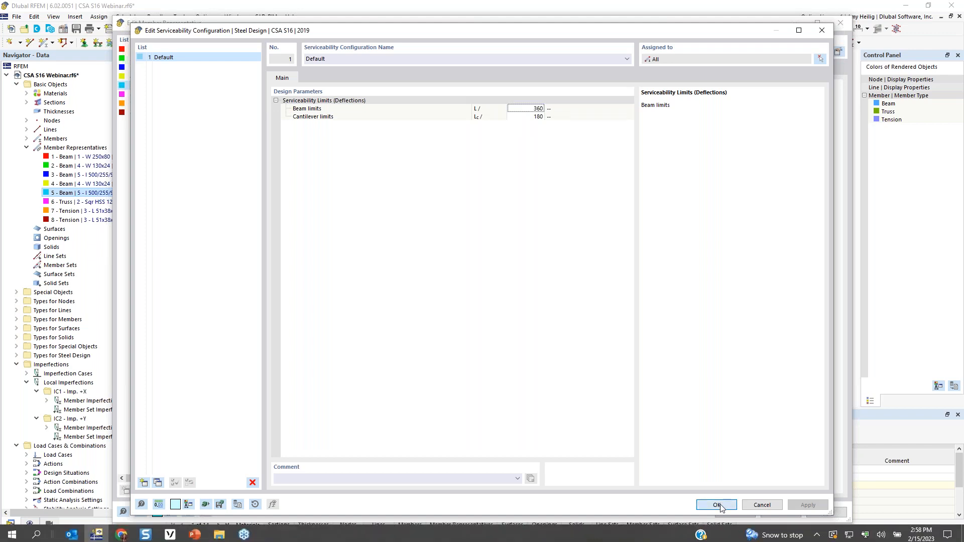
click(432, 71)
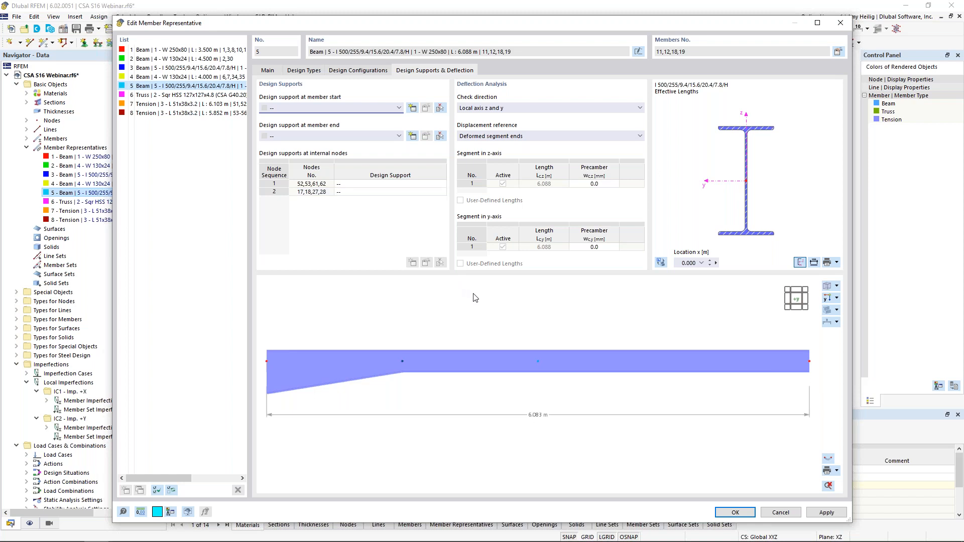
click(726, 513)
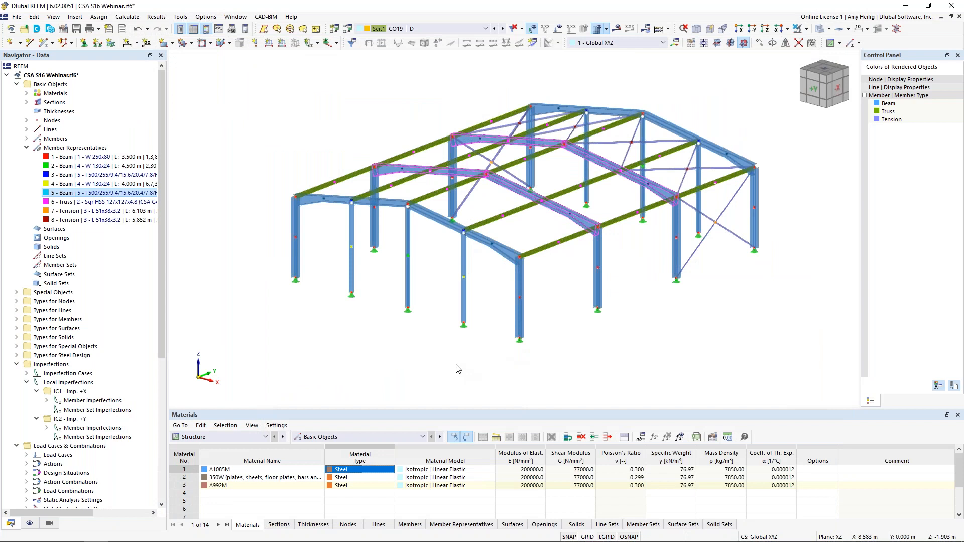
Step: Enlarge the table area and go through the Steel Design input tables for design situations and objects to design
drag(444, 408, 444, 325)
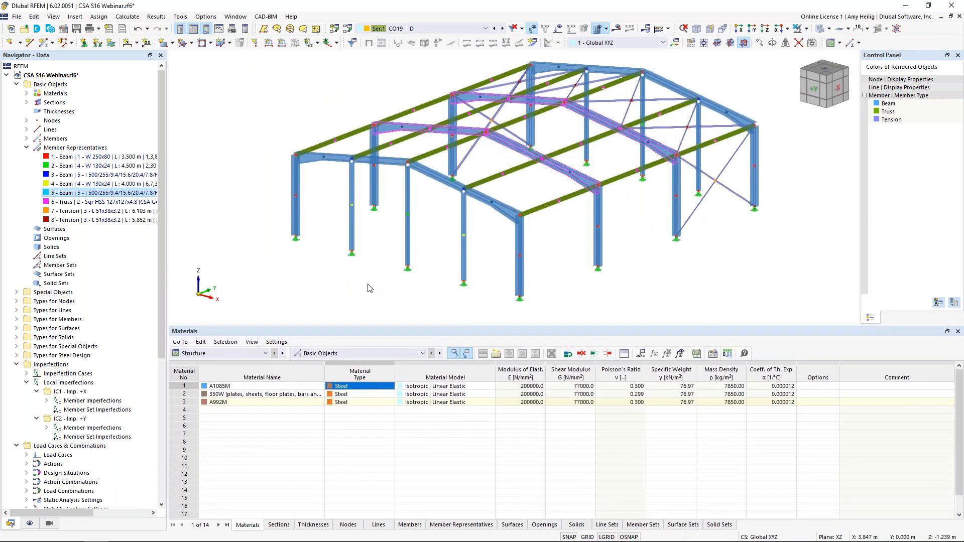
click(264, 354)
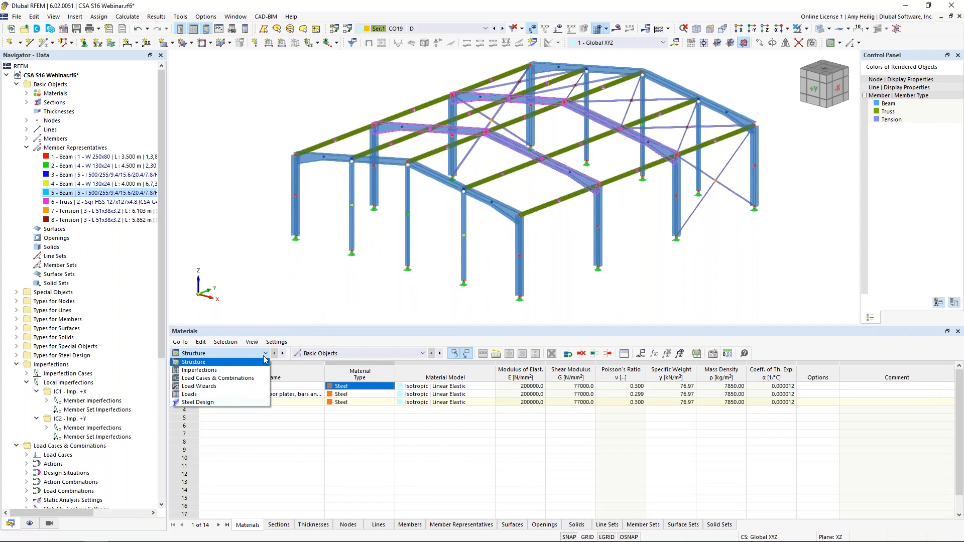
click(243, 403)
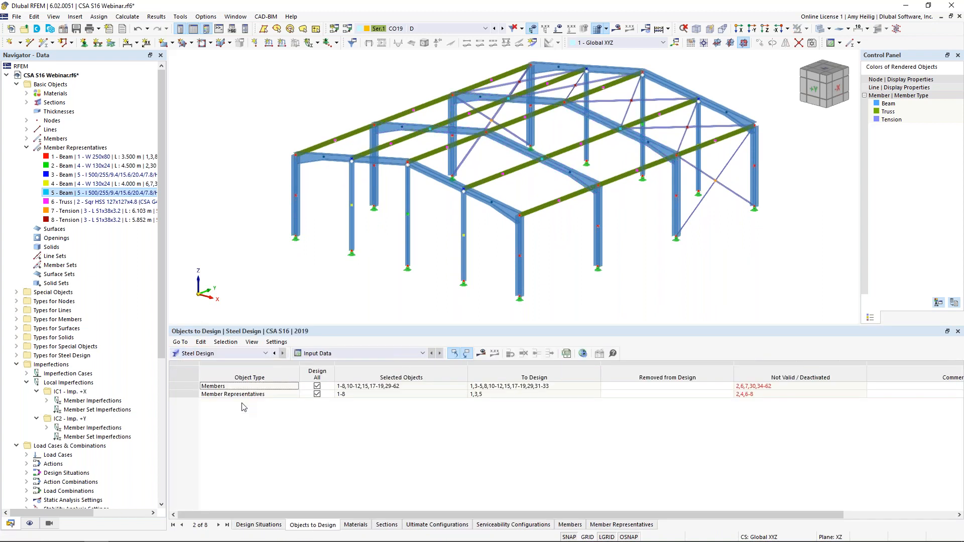
click(260, 525)
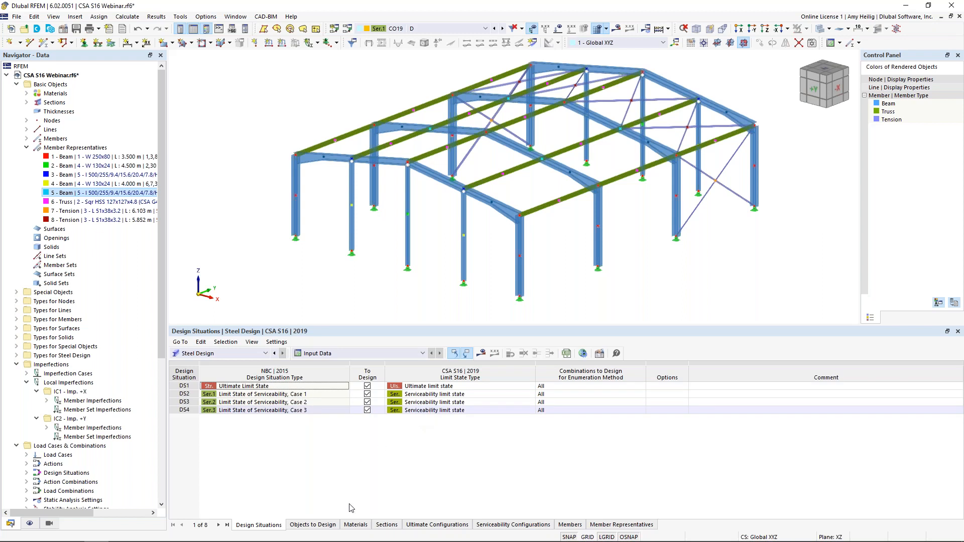
click(326, 526)
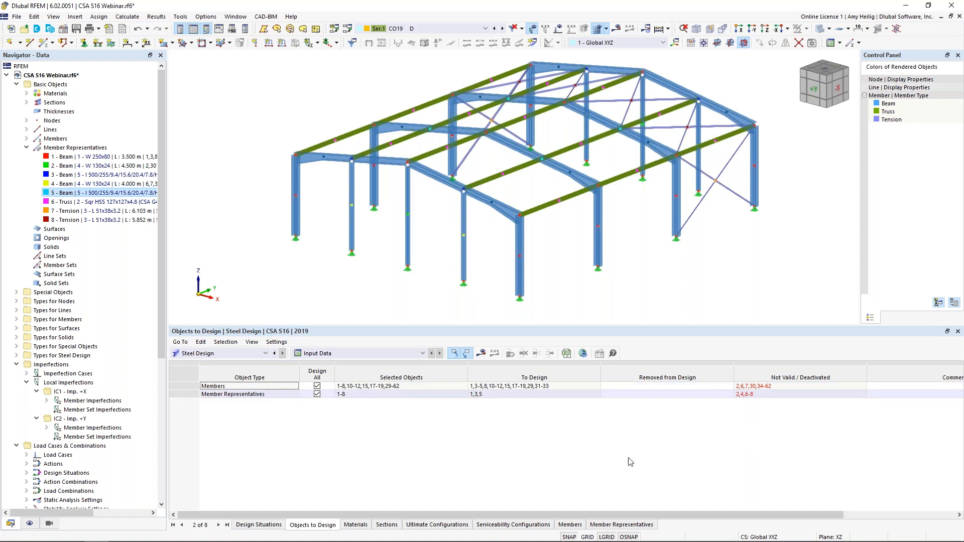
Step: Remove the invalid members 2,6,7,30,34-62 and member representatives 2,4,6-8 from the steel design
click(753, 386)
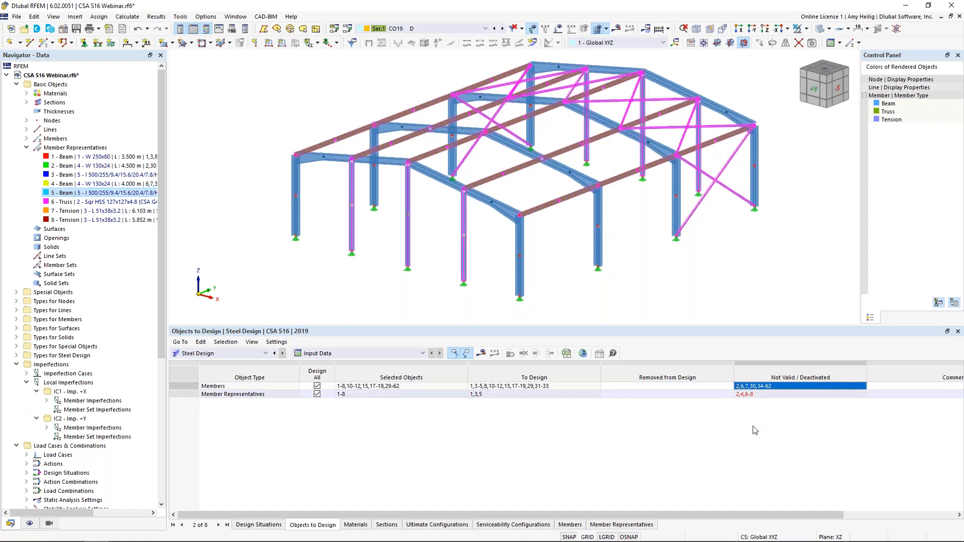
click(706, 386)
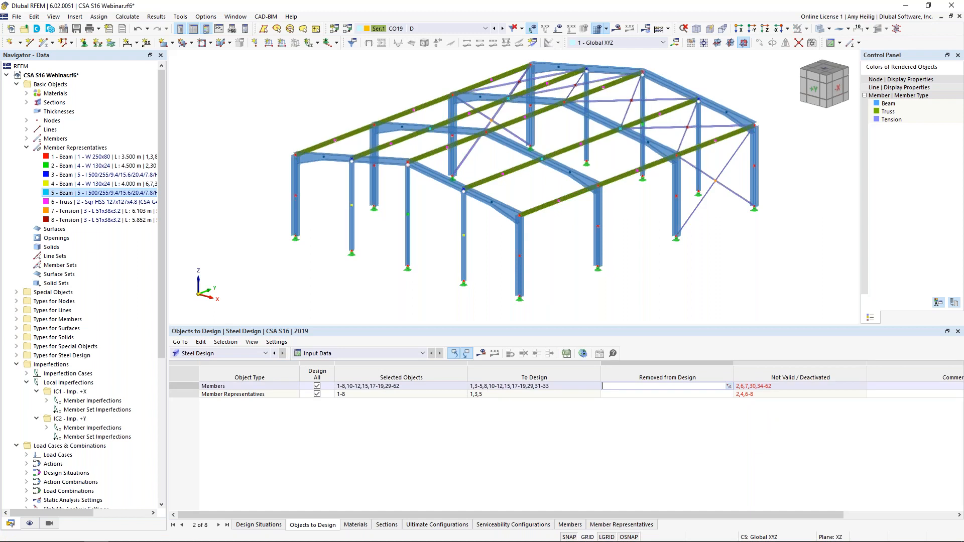
text(2,6,7,30,34-62)
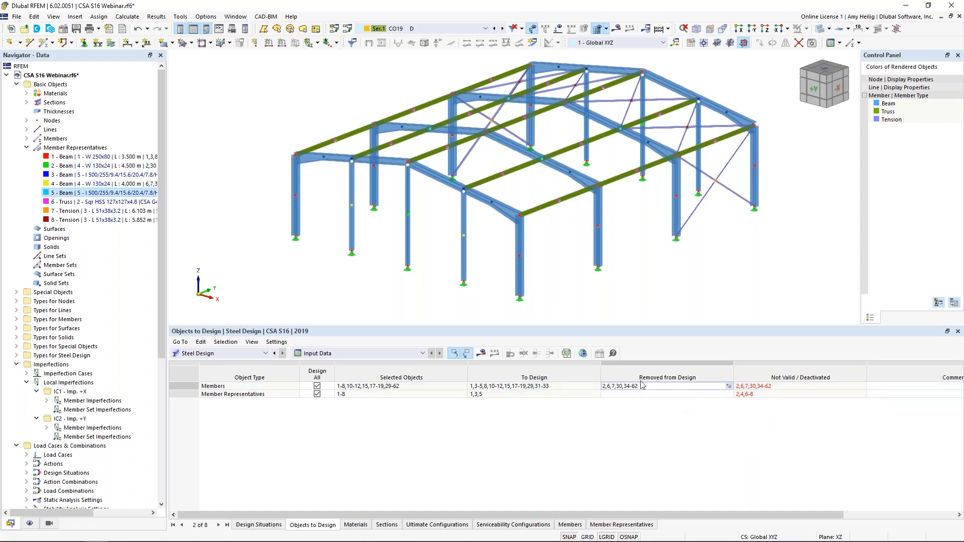
click(663, 395)
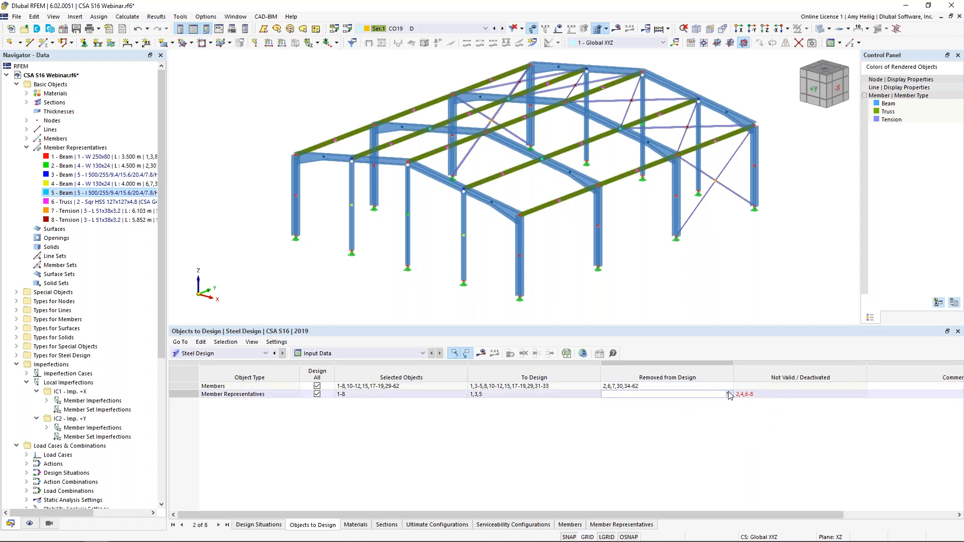
click(758, 395)
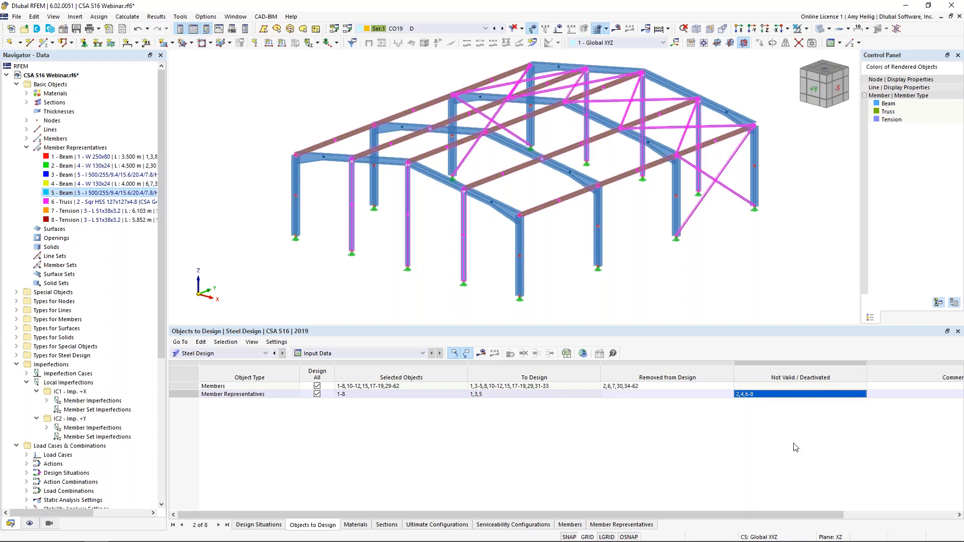
click(613, 394)
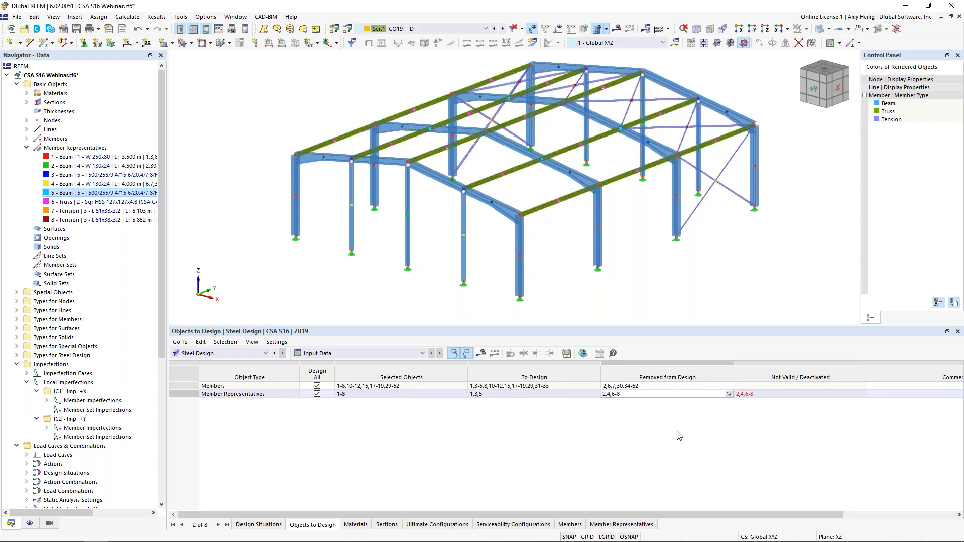
key(Return)
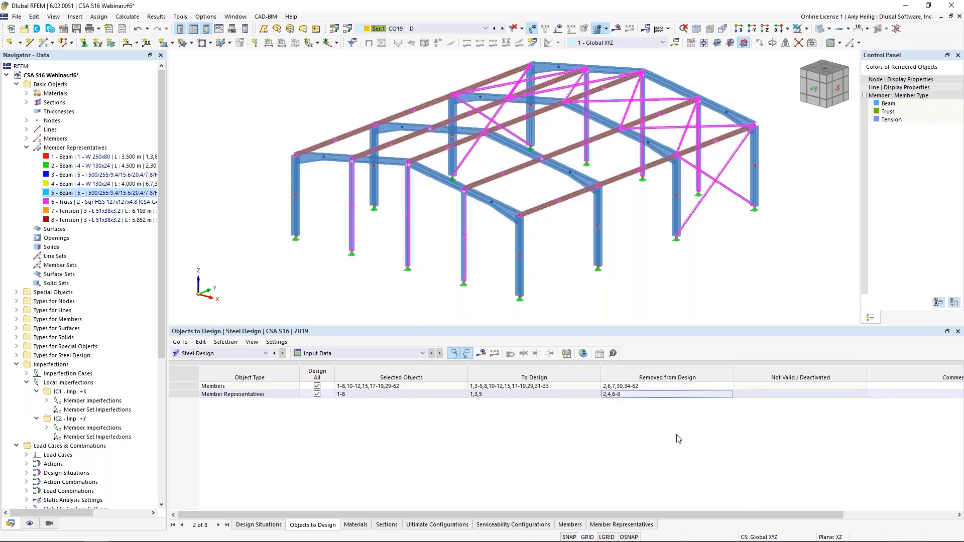
Step: Run the Steel Design calculation to produce the design check results
click(484, 357)
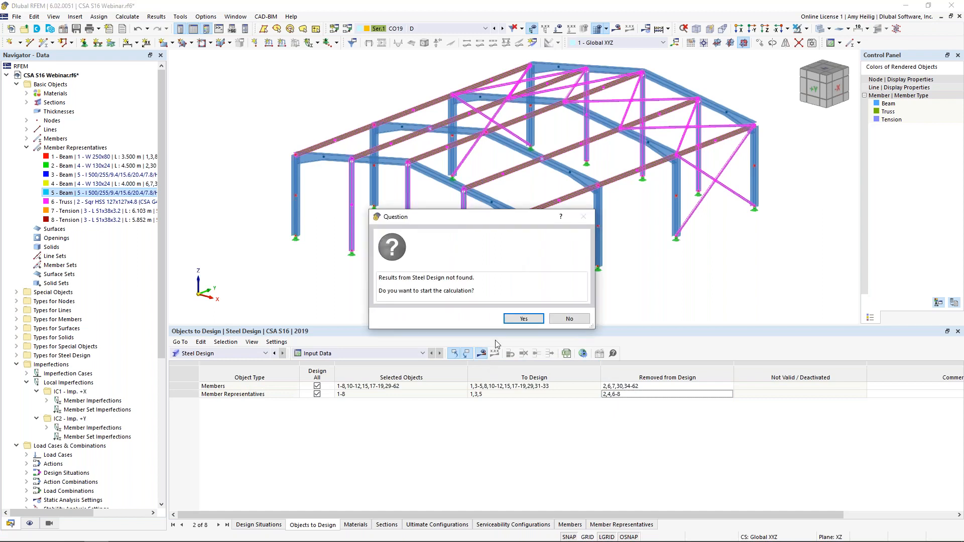
click(514, 321)
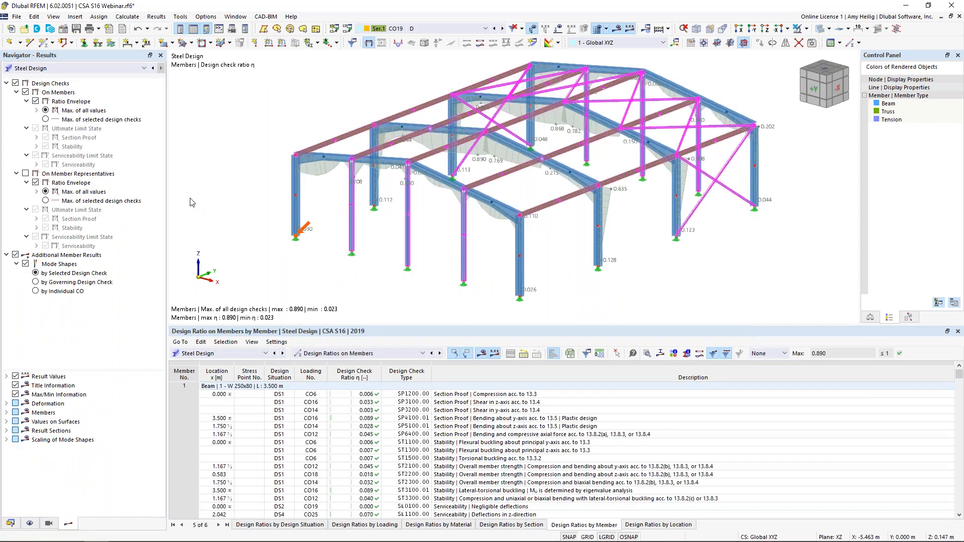
Step: Switch the displayed results from Steel Design to Static Analysis
click(75, 70)
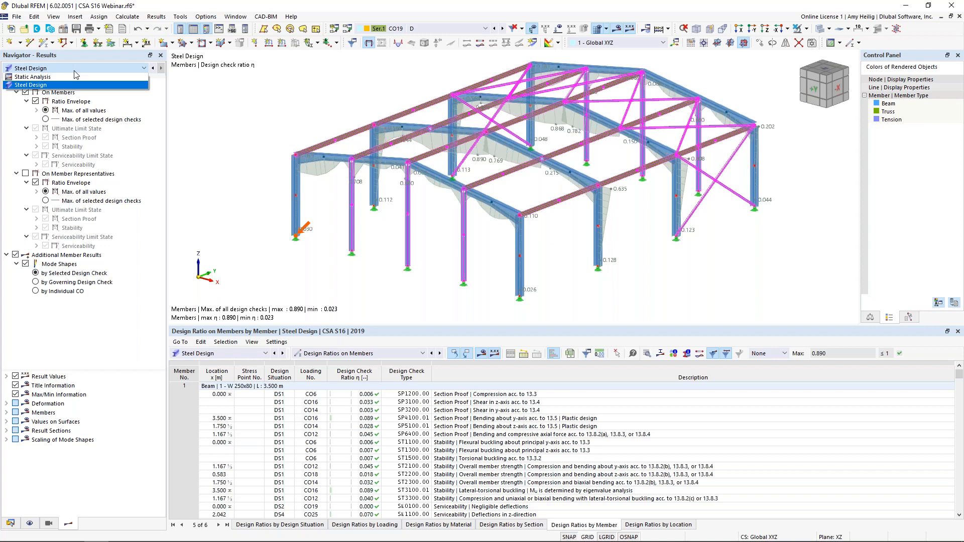
click(71, 79)
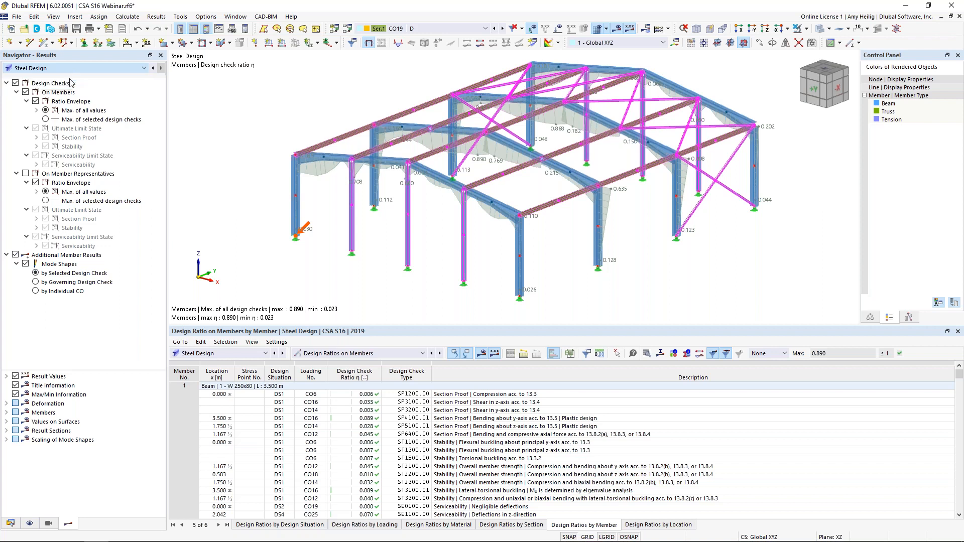
click(73, 69)
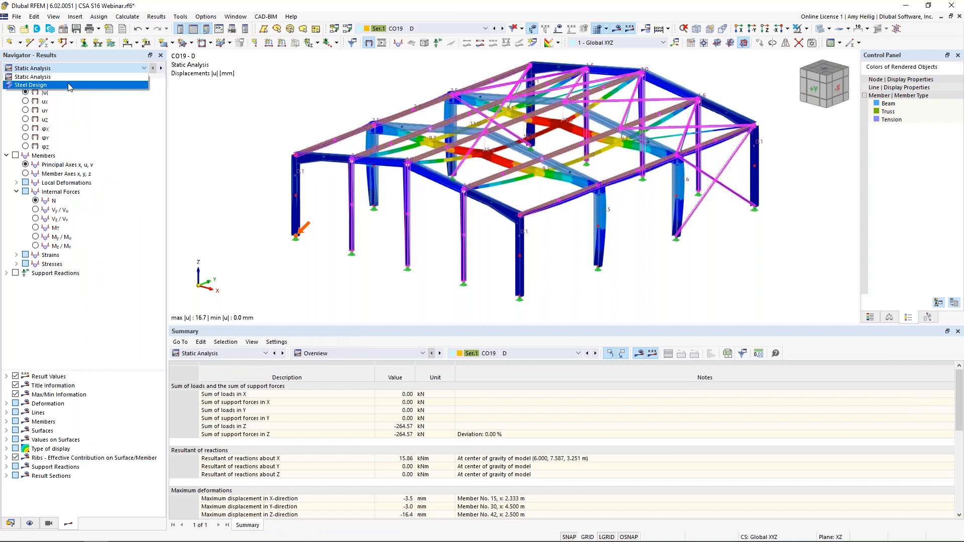
click(68, 79)
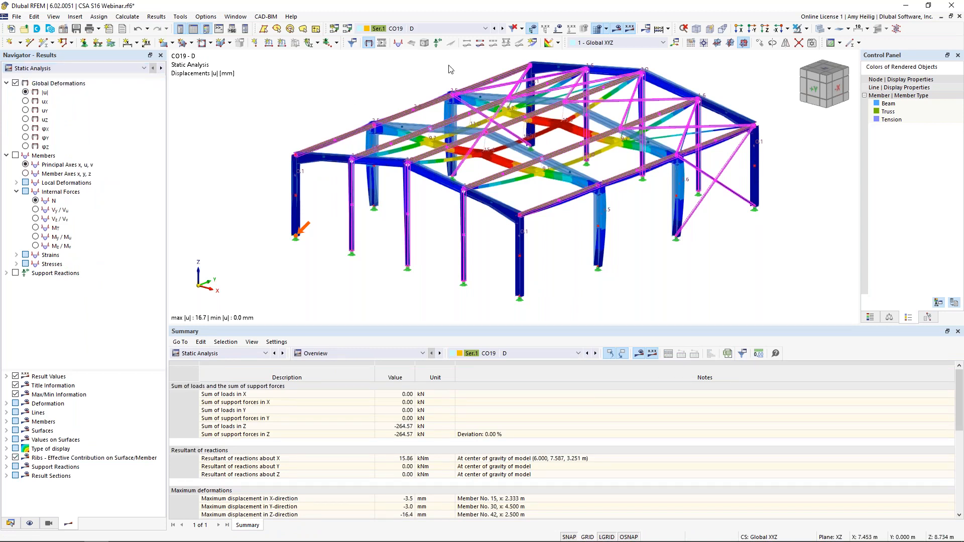
Step: Step through the global deformations of the load combinations from CO4 to CO8
click(437, 29)
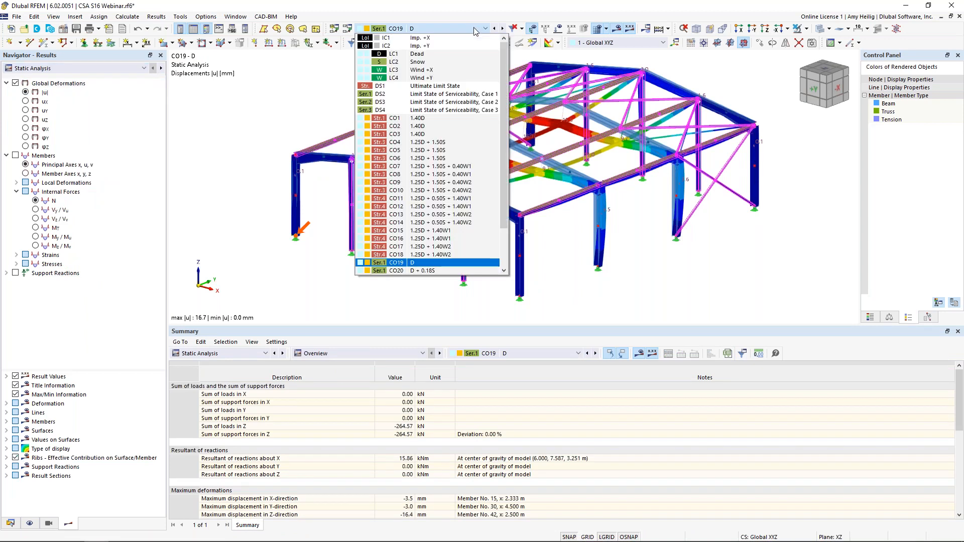
click(442, 142)
click(503, 29)
click(502, 29)
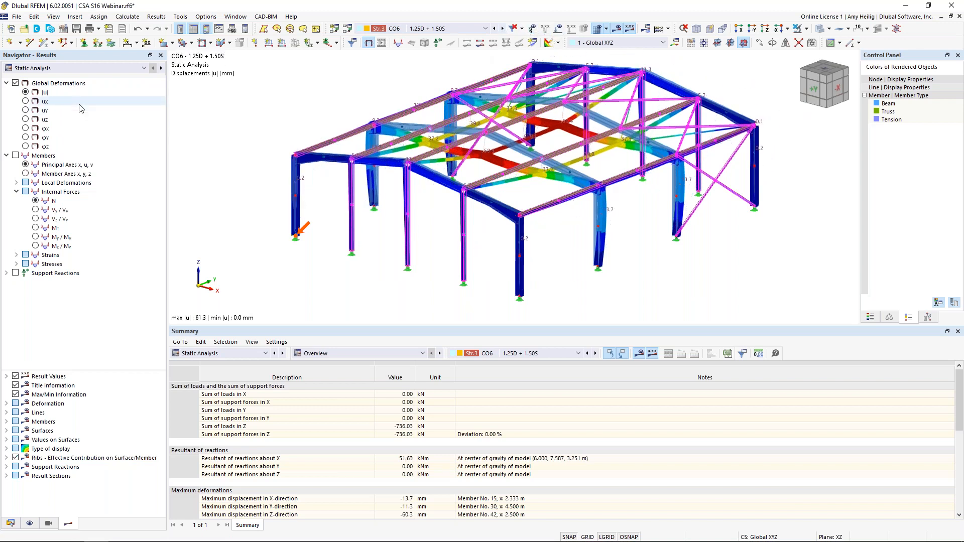
click(503, 29)
Step: Display the member internal forces for CO8 instead of the global deformations, viewing N and the bending moment My/Mu
click(16, 156)
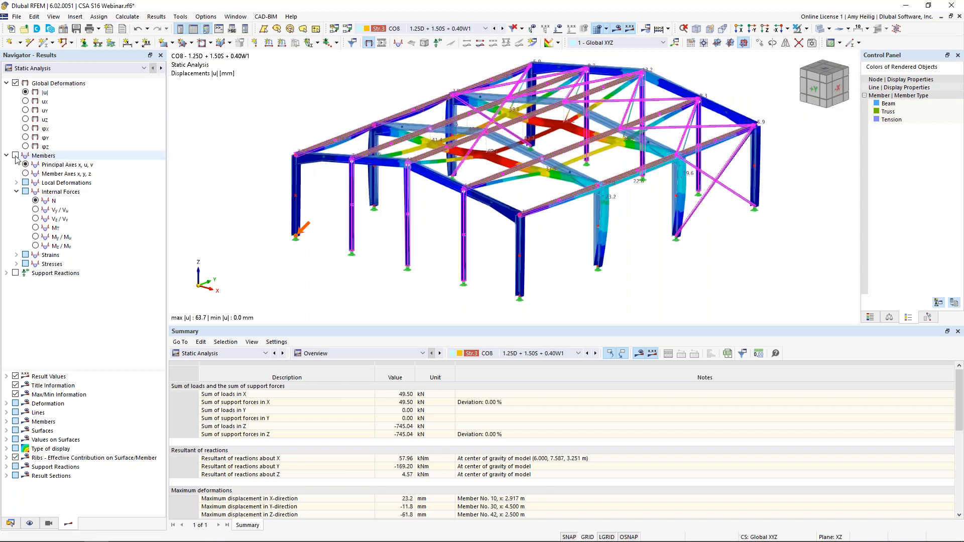
middle_drag(346, 276, 359, 289)
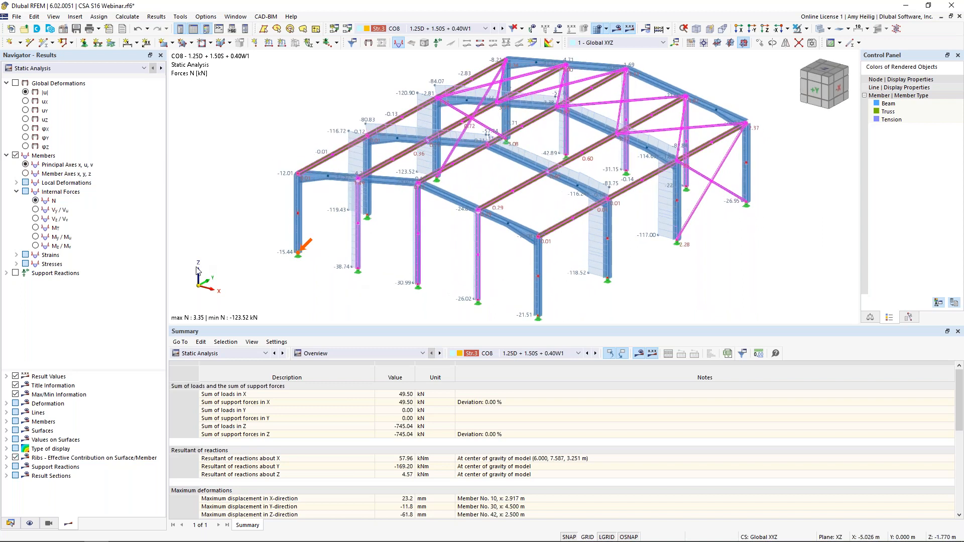
click(35, 237)
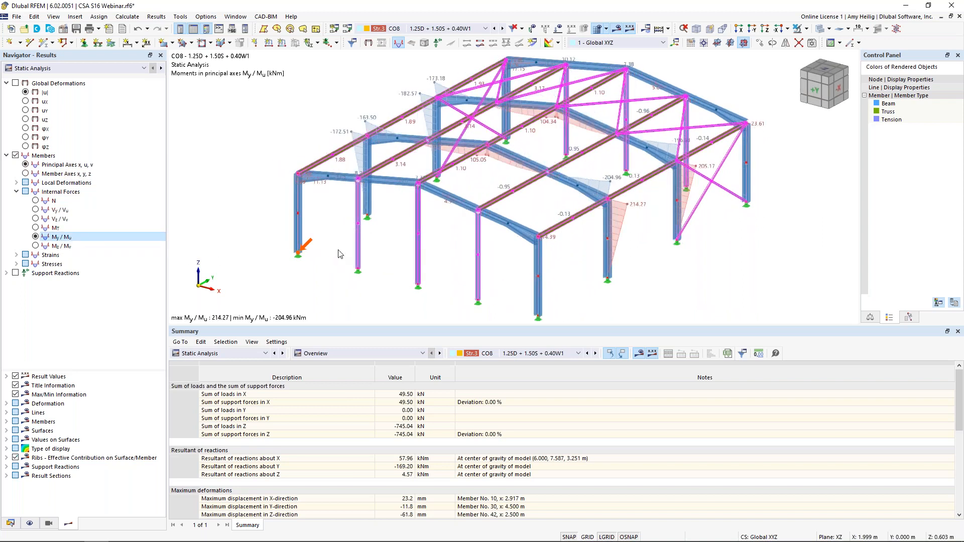
Step: Open the result diagrams for member 12, add the N and Vz internal forces, and look through the diagrams
right_click(516, 163)
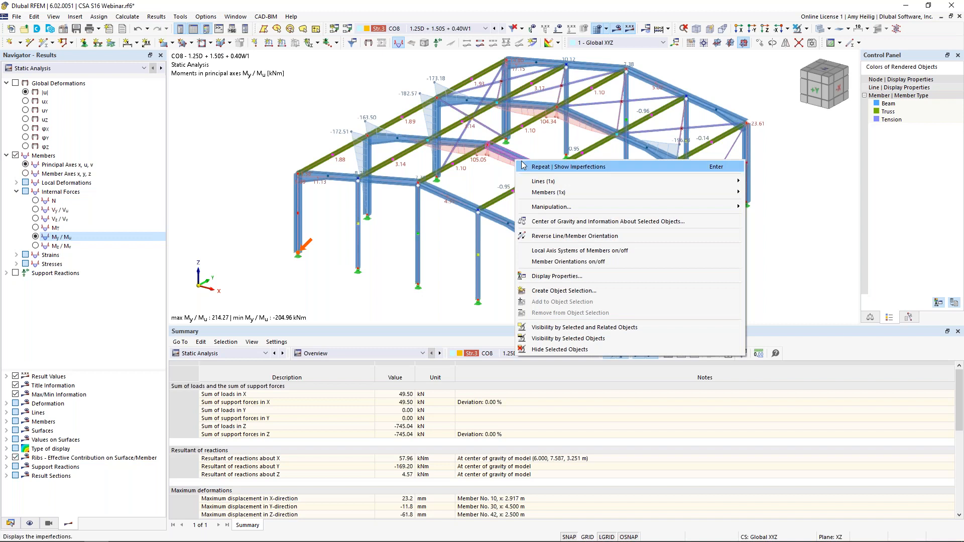
mouse_move(657, 206)
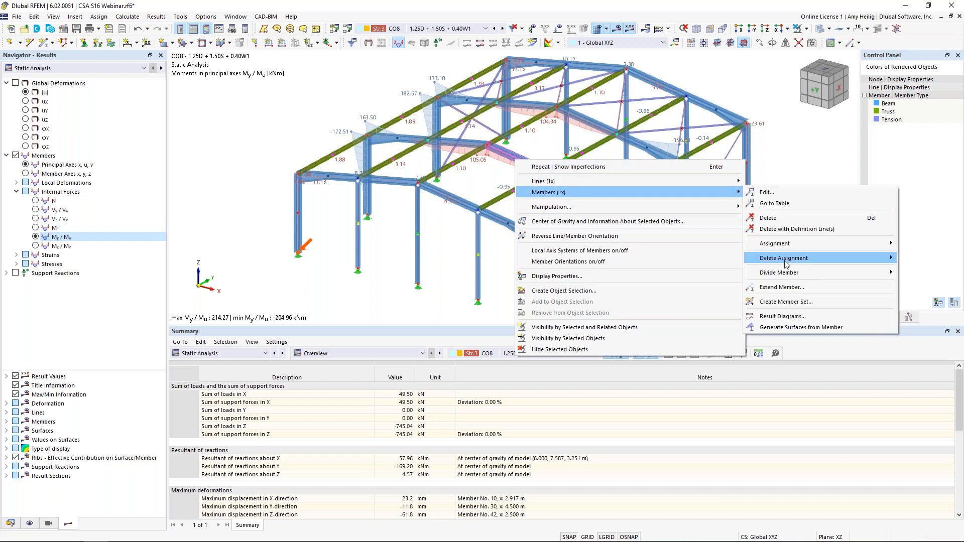
click(782, 316)
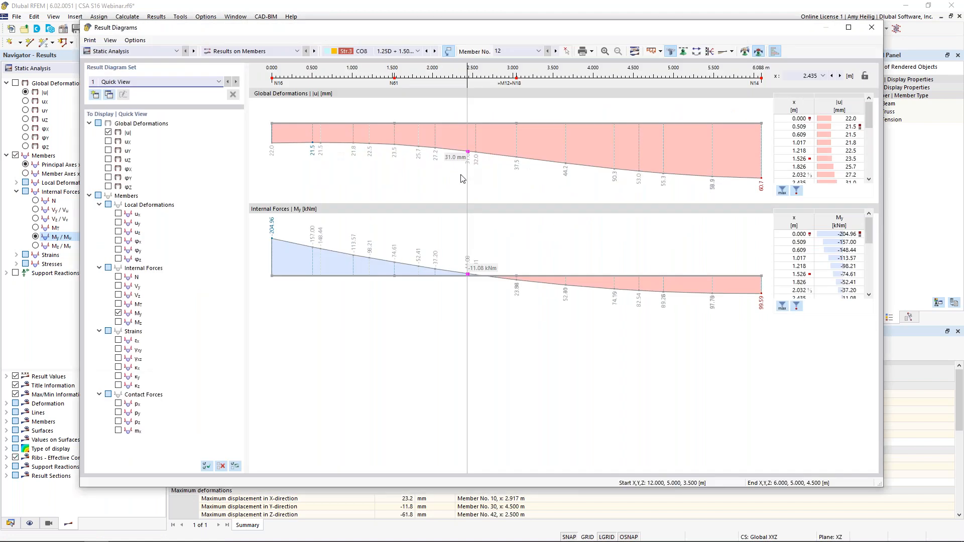
click(119, 277)
click(118, 295)
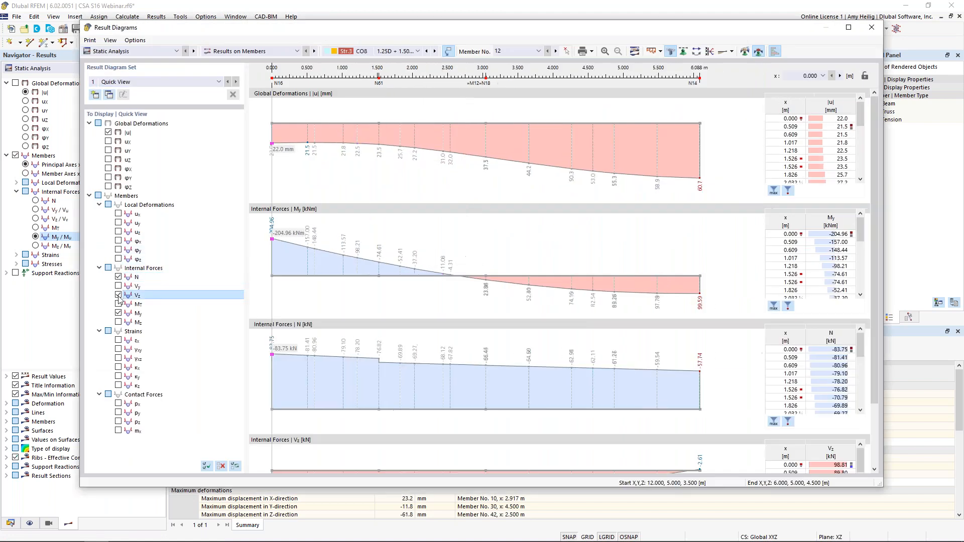
scroll(346, 301, down, 3)
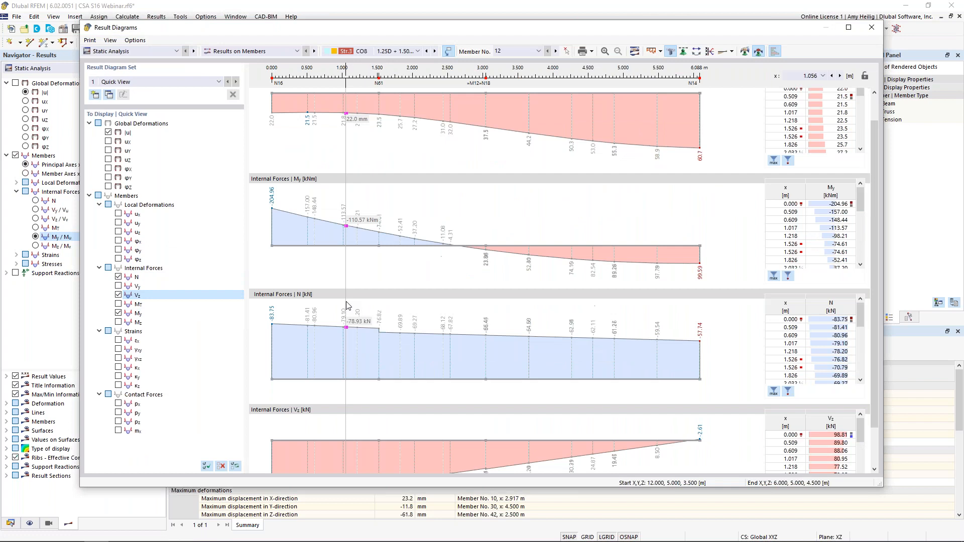
scroll(347, 306, up, 3)
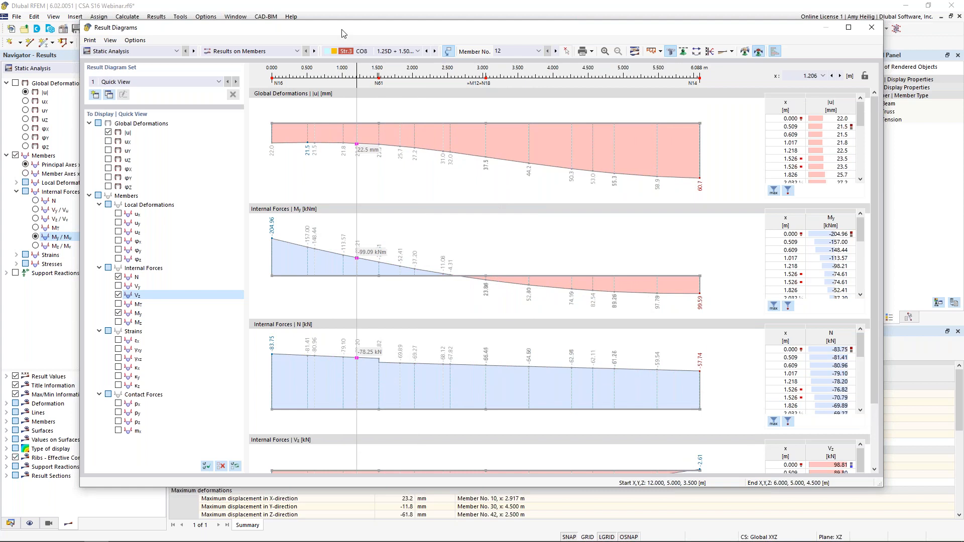
Step: Move the result diagrams aside to inspect the moment diagrams on the frame, and close the result diagrams
drag(330, 28, 945, 44)
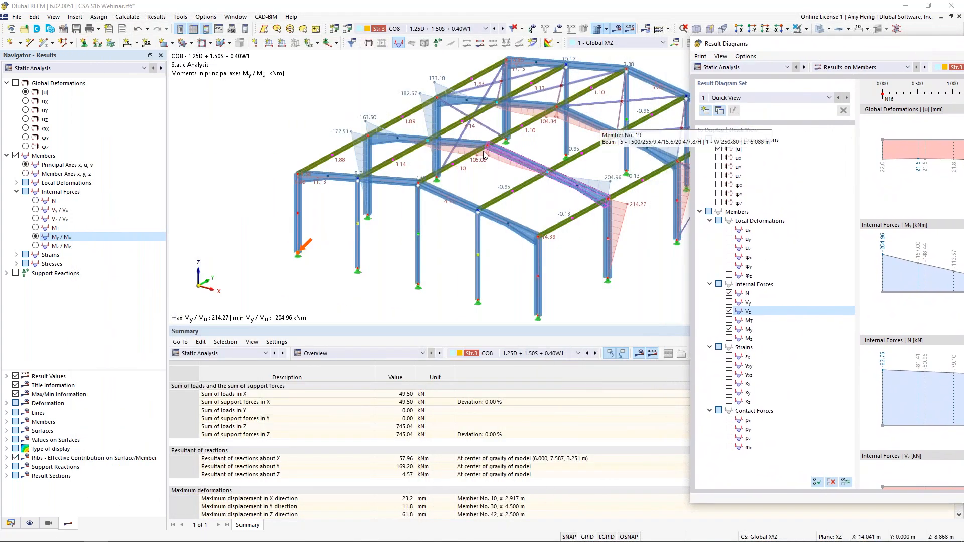
scroll(444, 167, up, 4)
scroll(455, 173, down, 3)
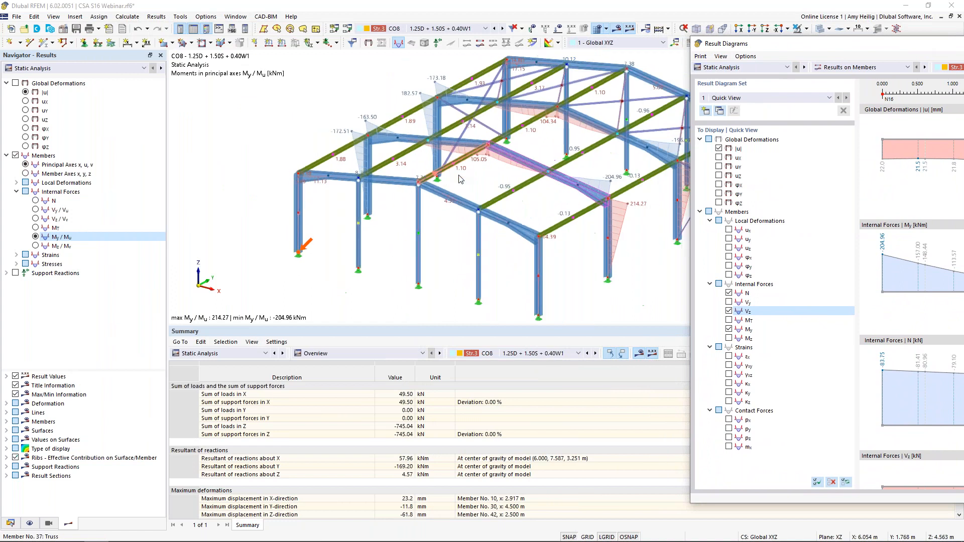
middle_drag(512, 179, 454, 176)
scroll(455, 175, up, 1)
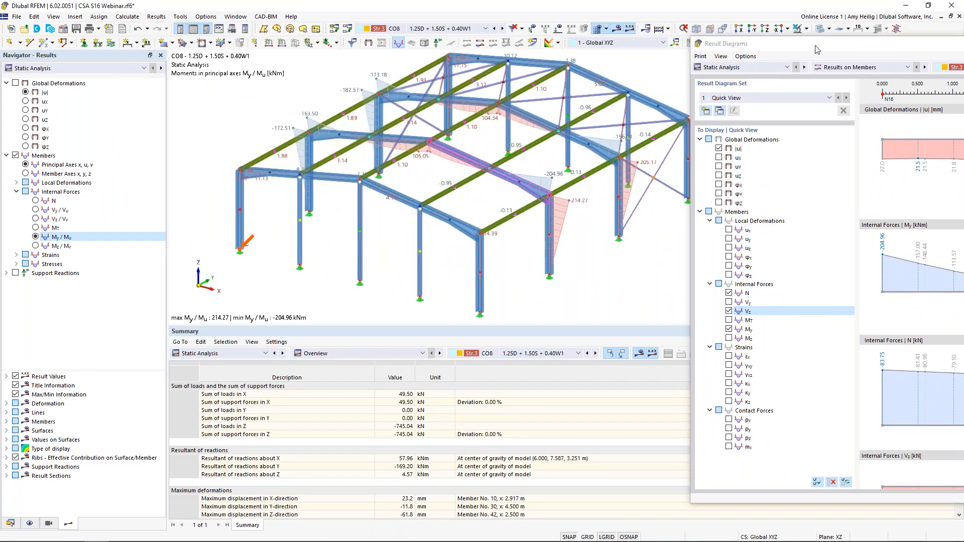
drag(827, 49, 183, 35)
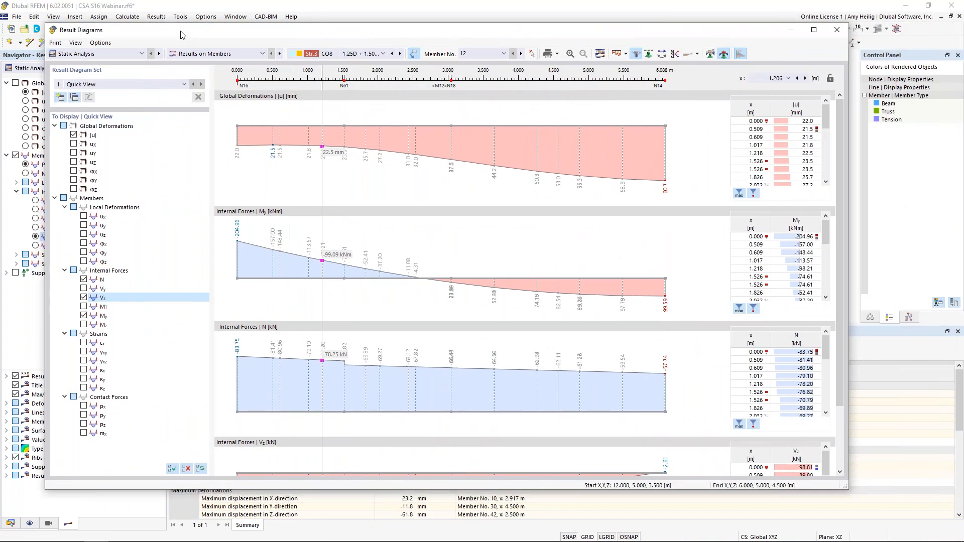
click(837, 29)
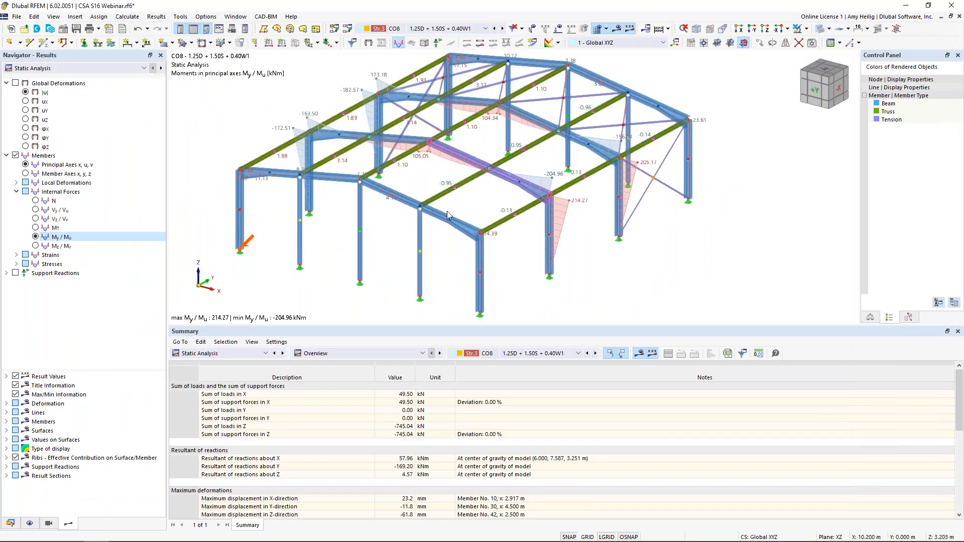
Step: Show the Static Analysis results by member in an enlarged table and examine the internal forces of members 1 to 3
click(317, 354)
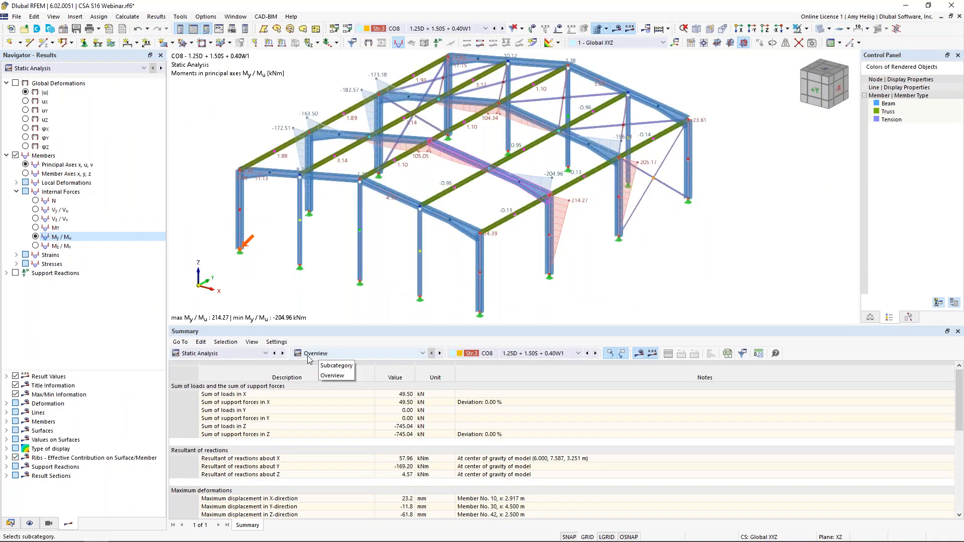
click(221, 354)
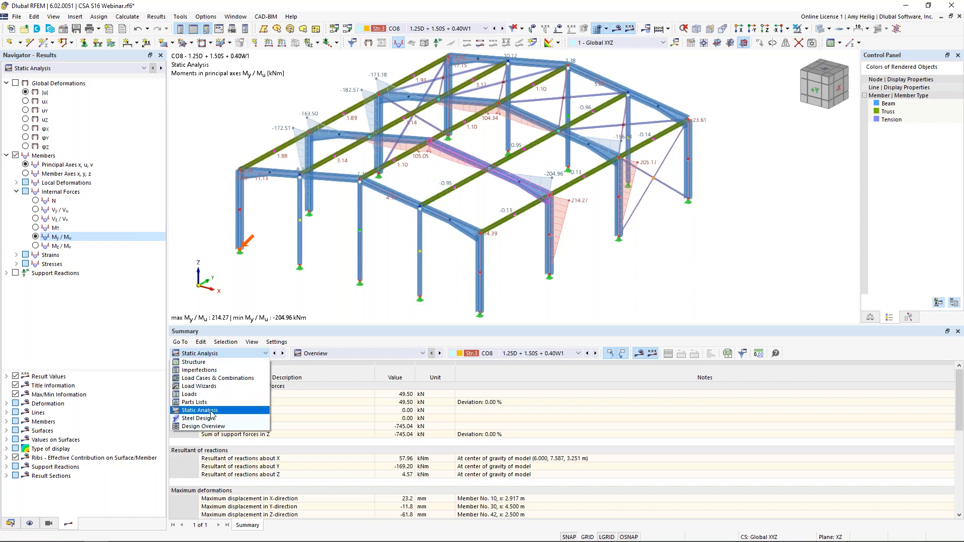
click(345, 354)
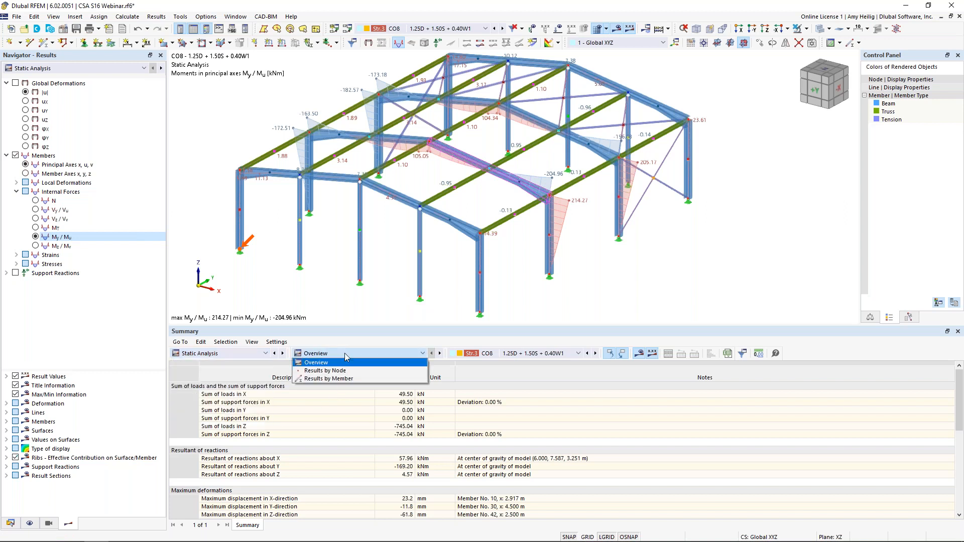
click(346, 379)
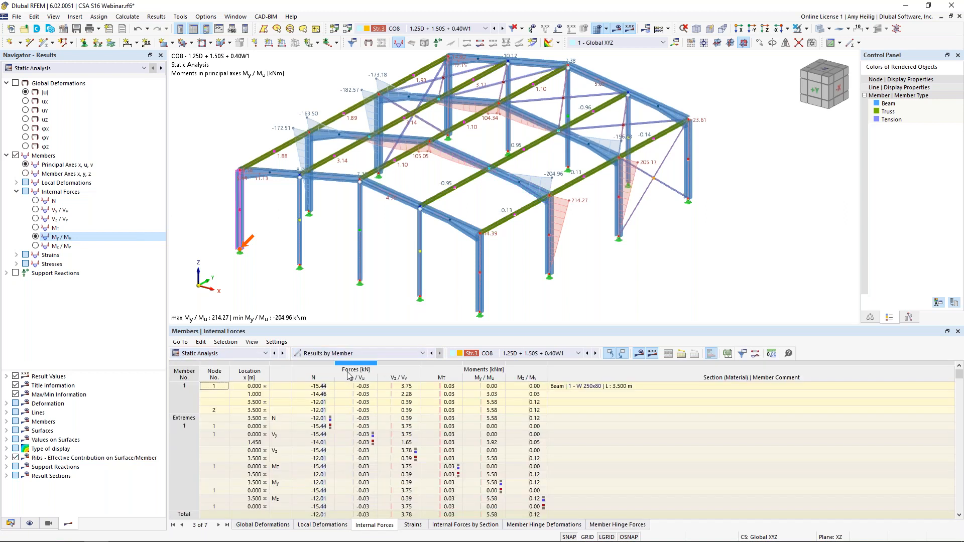
drag(364, 325, 365, 279)
click(406, 405)
scroll(405, 406, down, 4)
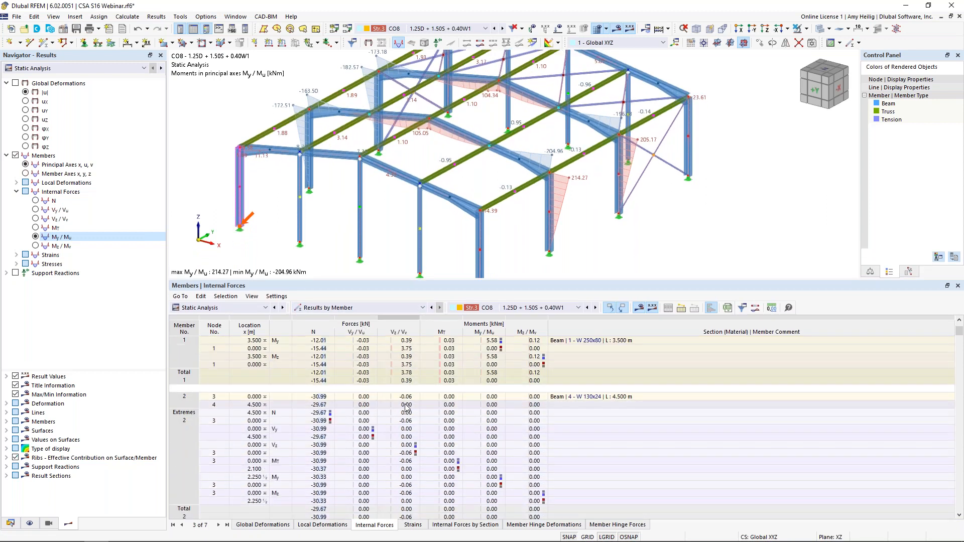
click(400, 477)
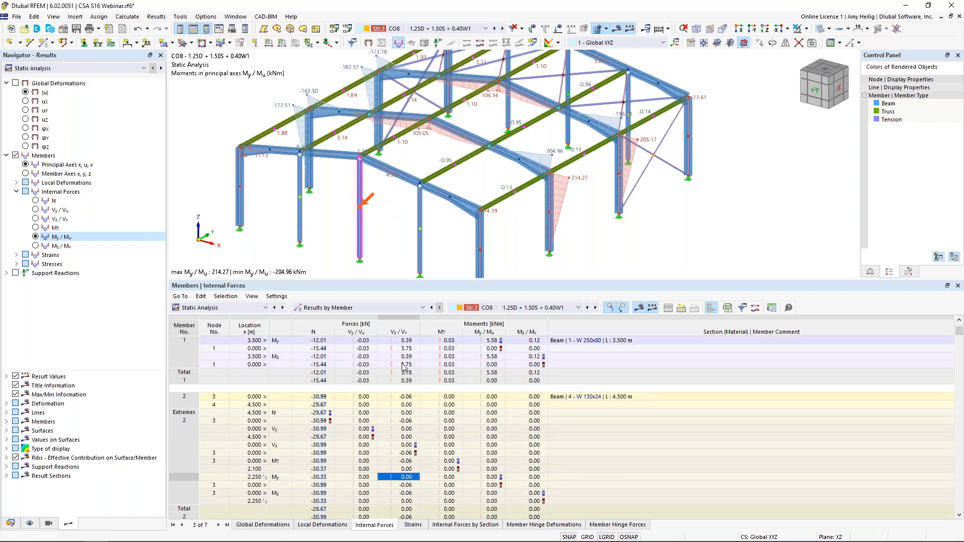
scroll(418, 463, down, 4)
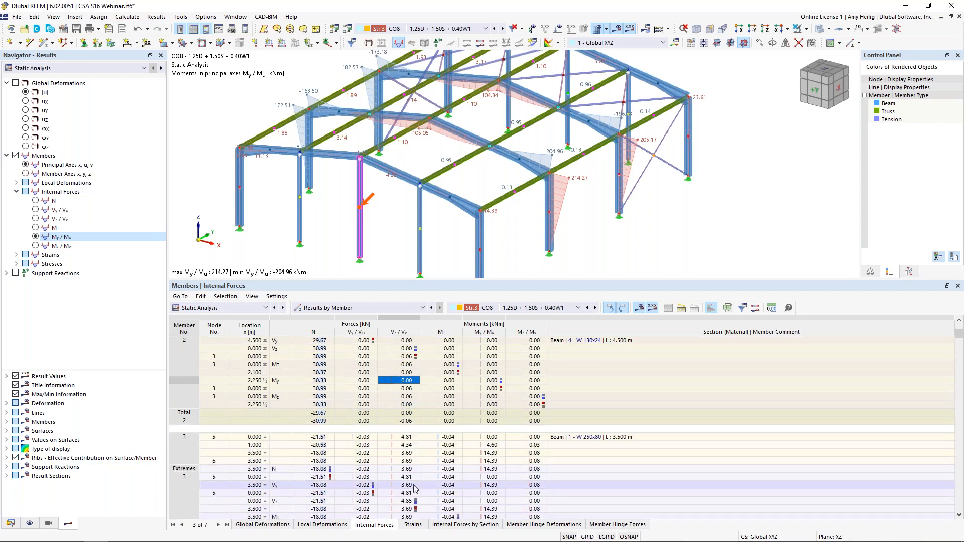
click(414, 485)
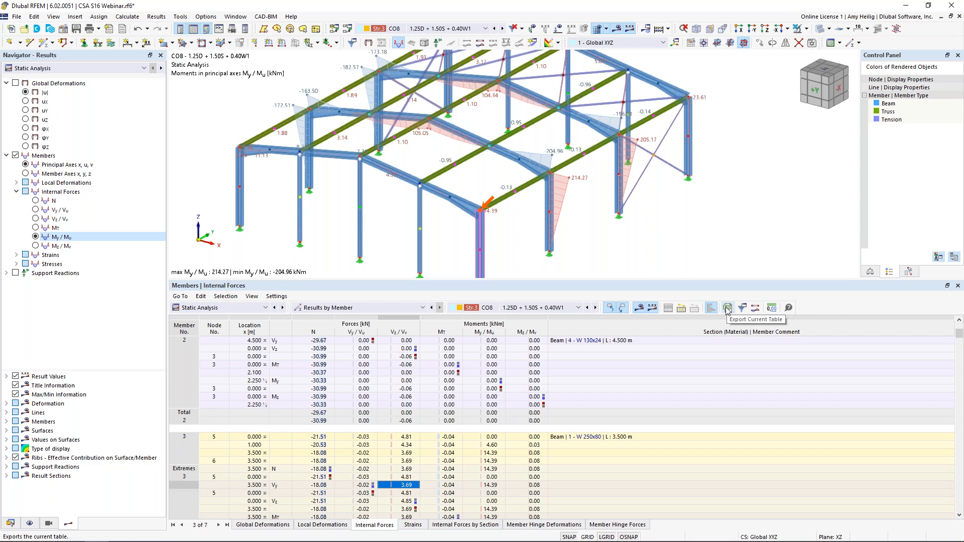
Step: Reduce the table area to bring the whole frame into view and switch the results back to Steel Design
drag(629, 278, 639, 357)
middle_drag(535, 306, 550, 301)
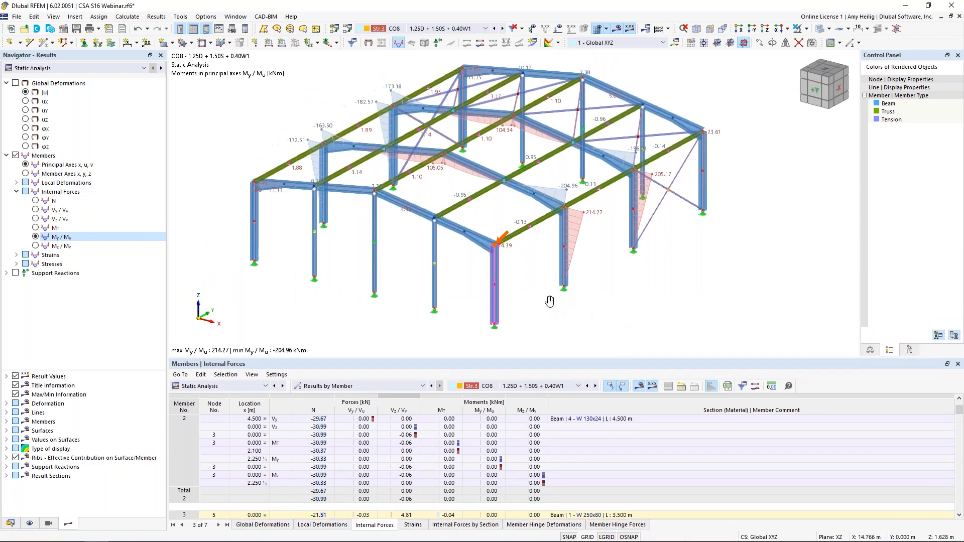
click(45, 69)
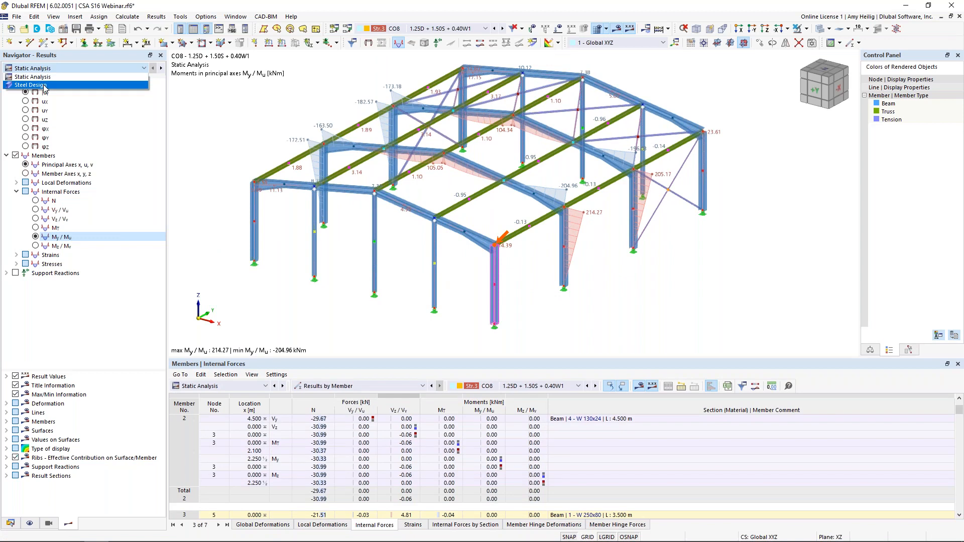
click(44, 85)
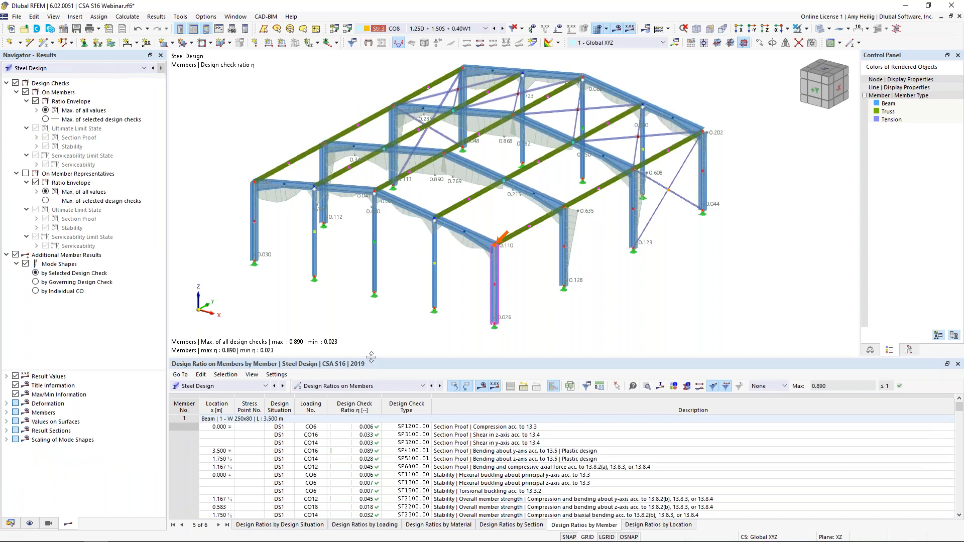
Step: Enlarge the table area and go through the design ratios on members, listed by member
drag(372, 358, 373, 305)
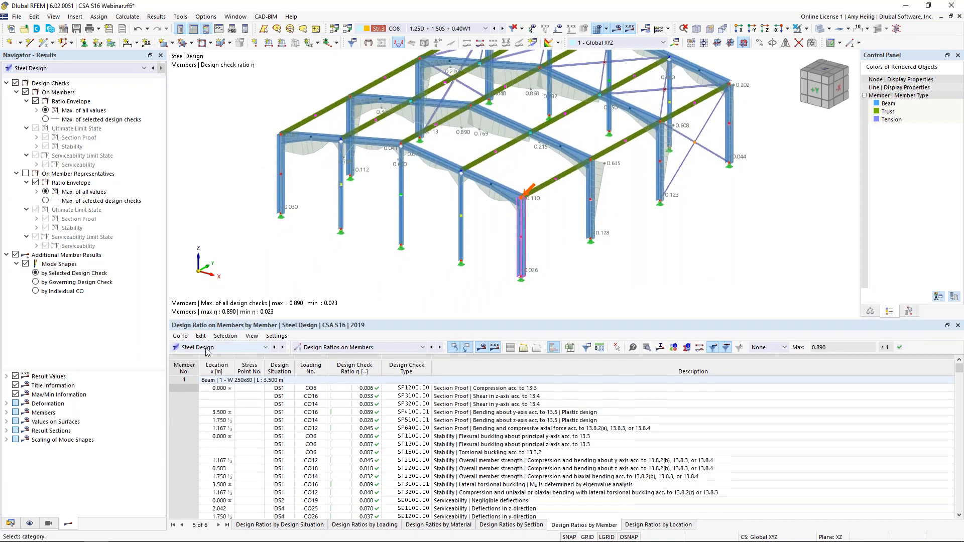
click(310, 348)
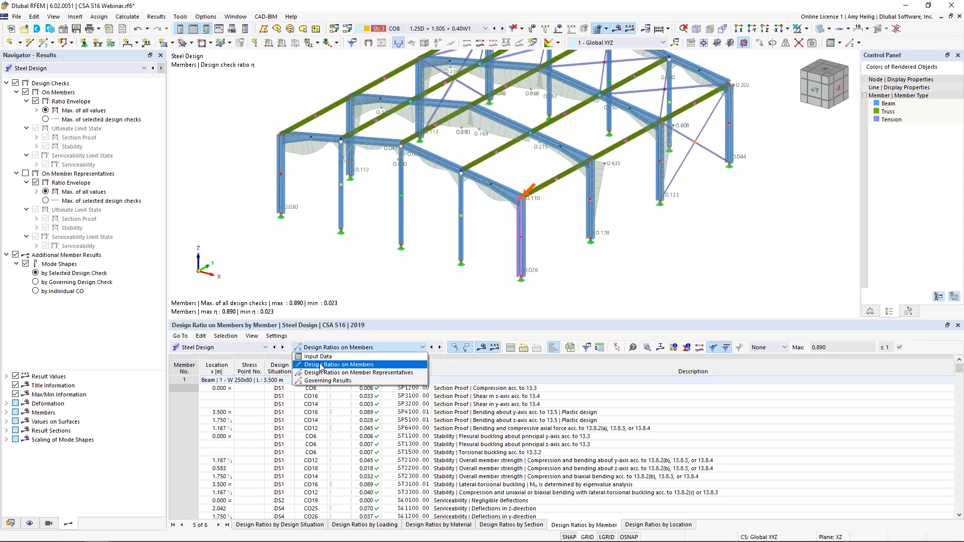
click(322, 366)
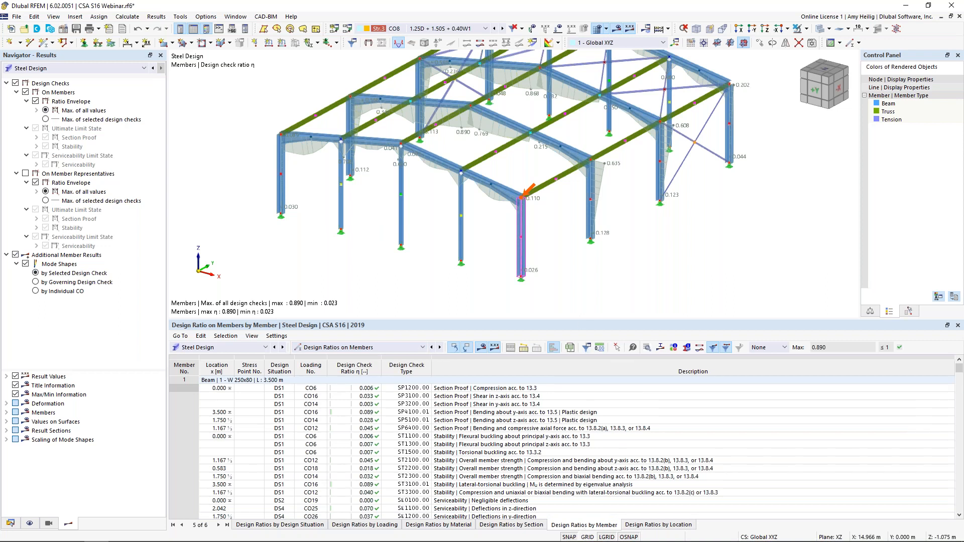
drag(579, 319, 580, 269)
scroll(561, 371, down, 1)
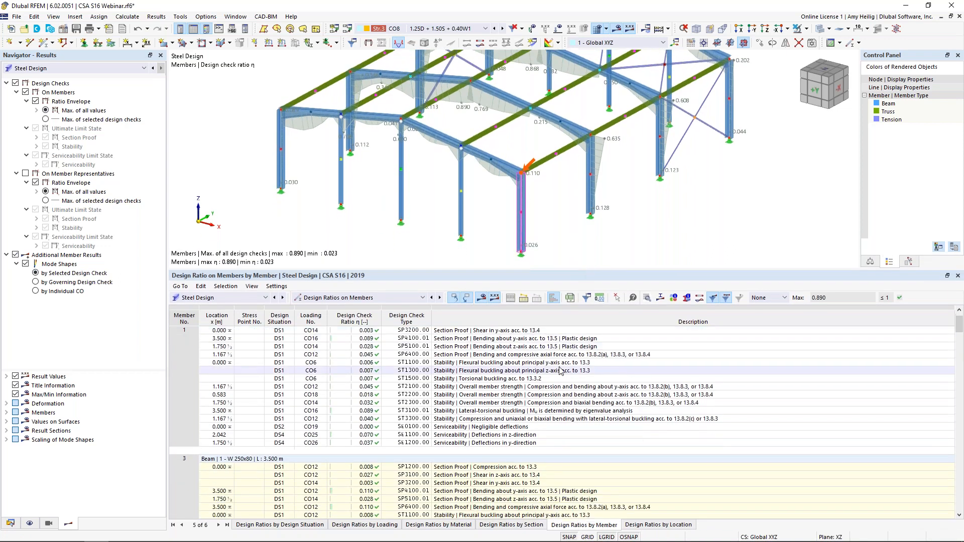
Step: Examine individual section proof and stability checks of member 3, and show the mode shape for member 4's lateral-torsional buckling check ST3100.01
scroll(561, 370, down, 4)
click(535, 387)
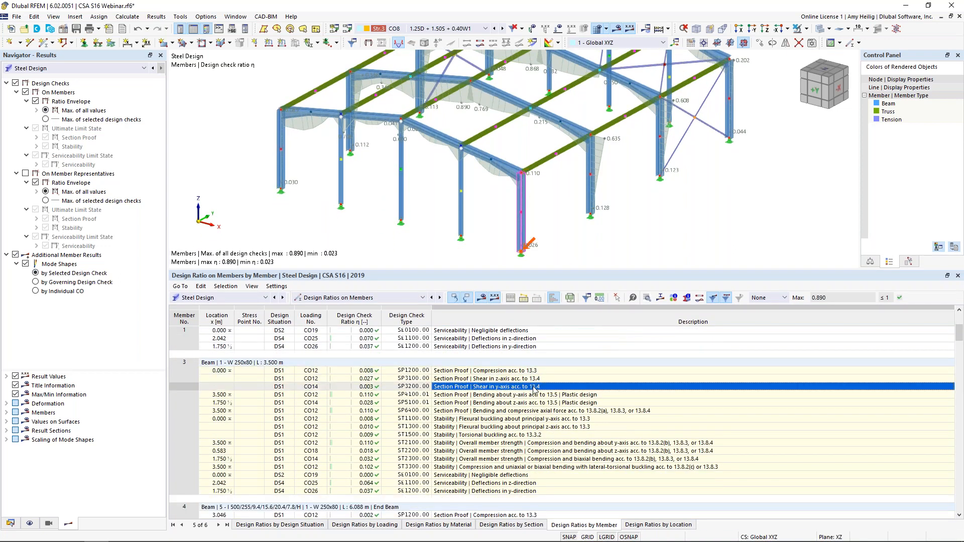
click(536, 427)
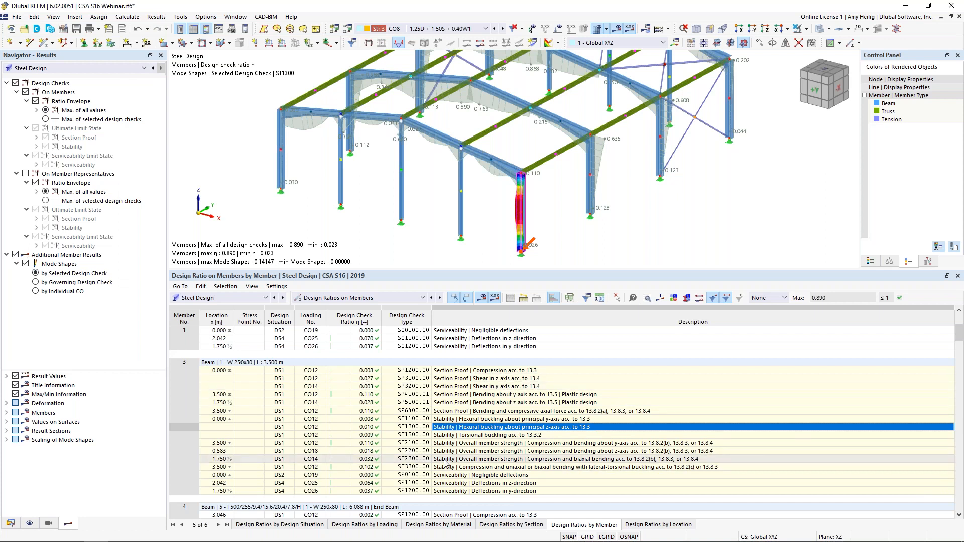
click(460, 372)
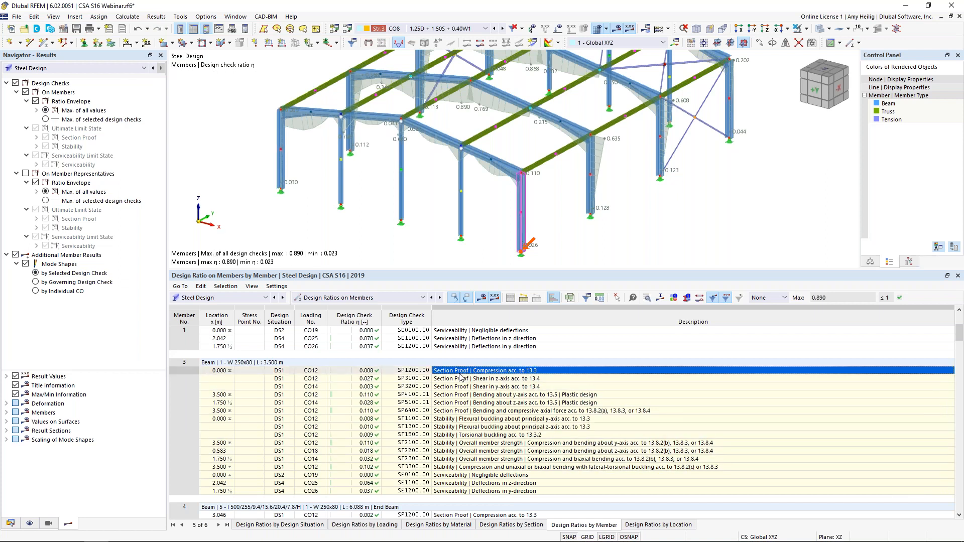
click(461, 386)
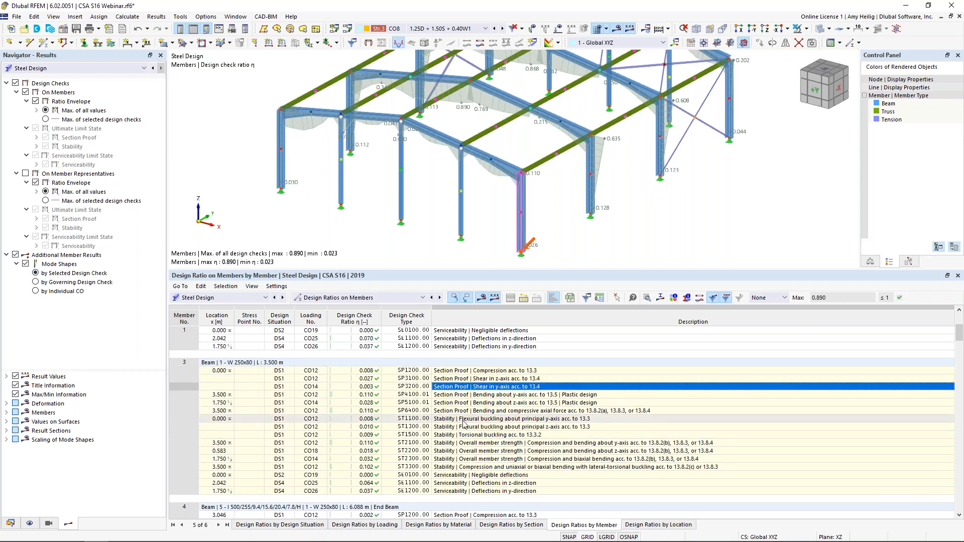
scroll(463, 424, down, 8)
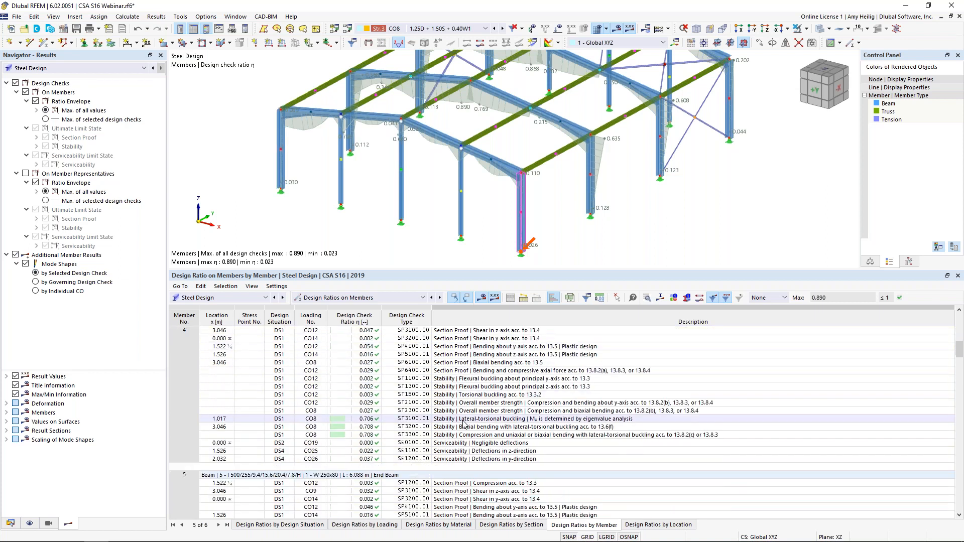
click(465, 420)
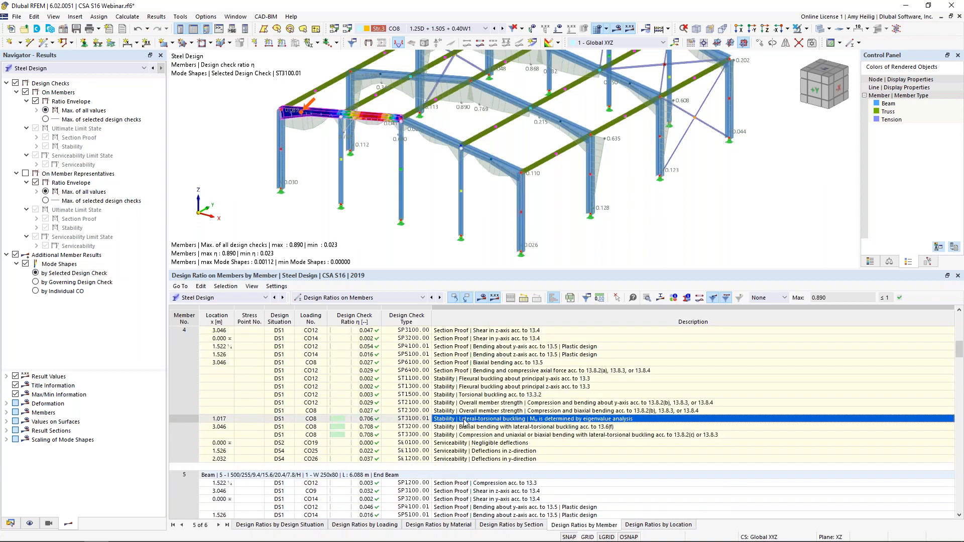
Step: Filter the design ratios by member to Max and inspect member 17's buckling mode shape for stability check ST2300 up close
click(785, 298)
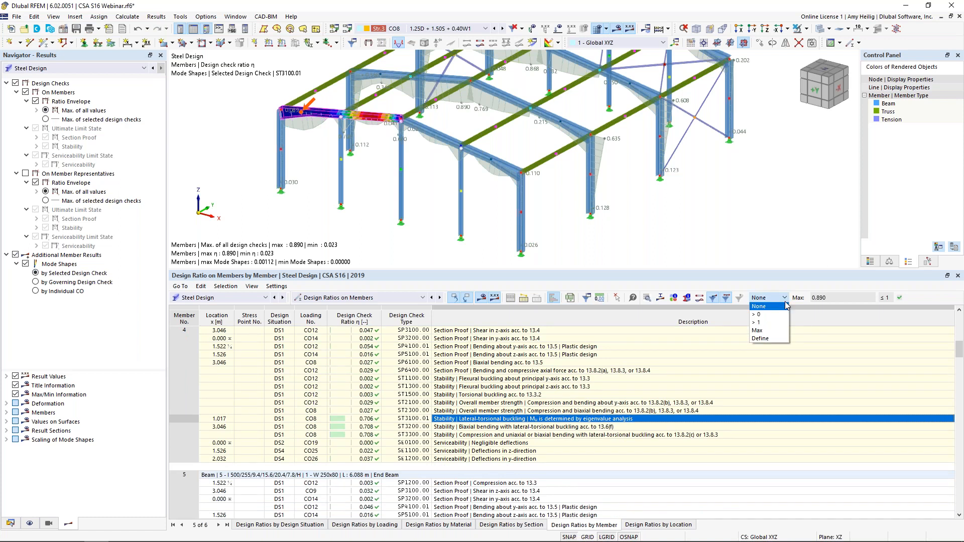
click(757, 330)
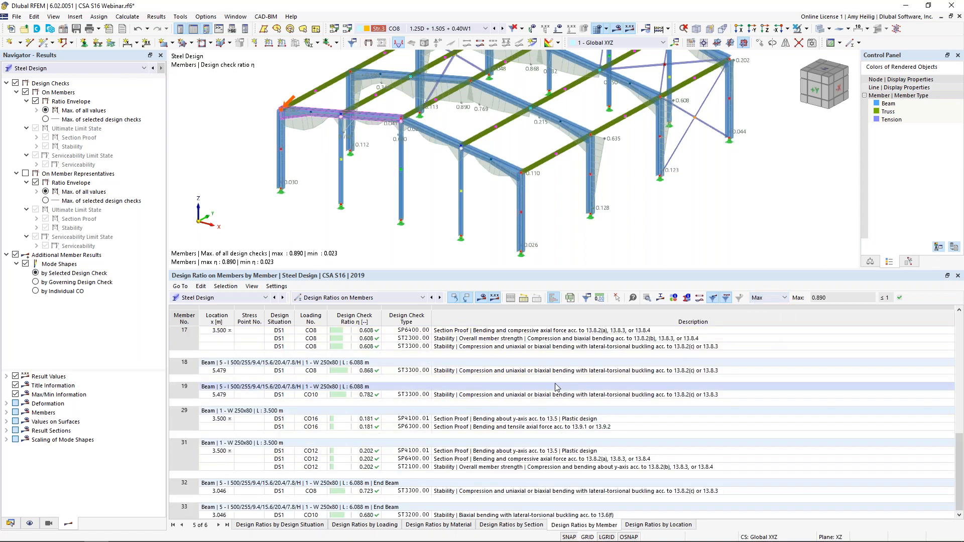
click(463, 331)
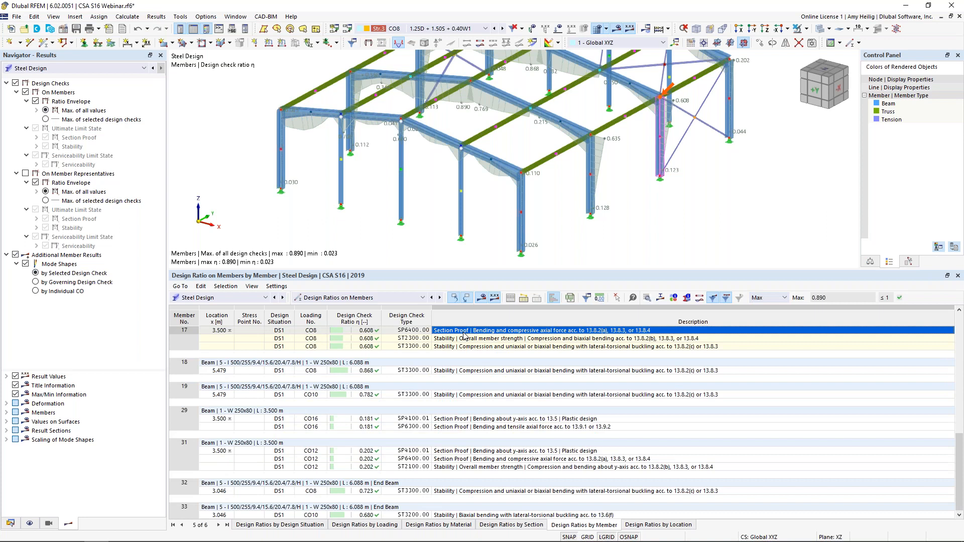
click(463, 338)
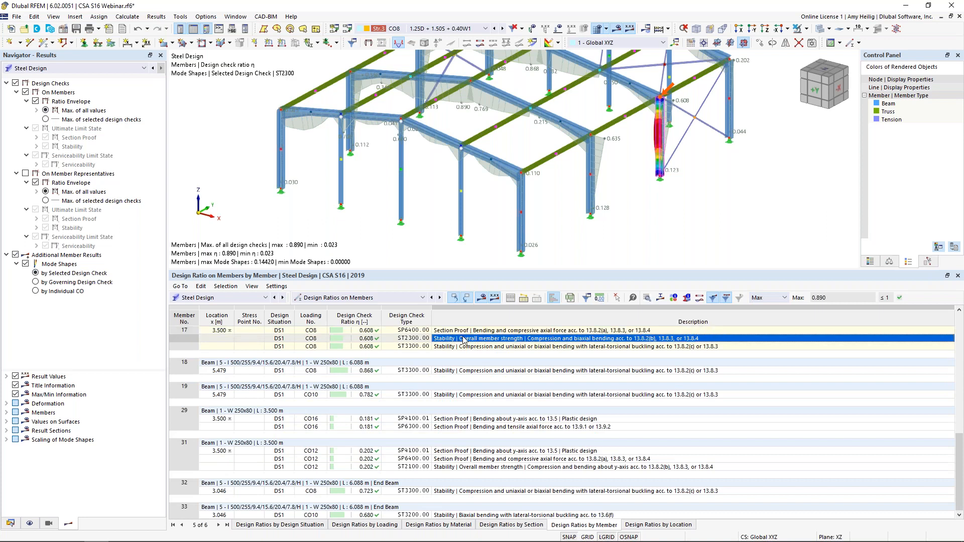
middle_drag(656, 198, 582, 233)
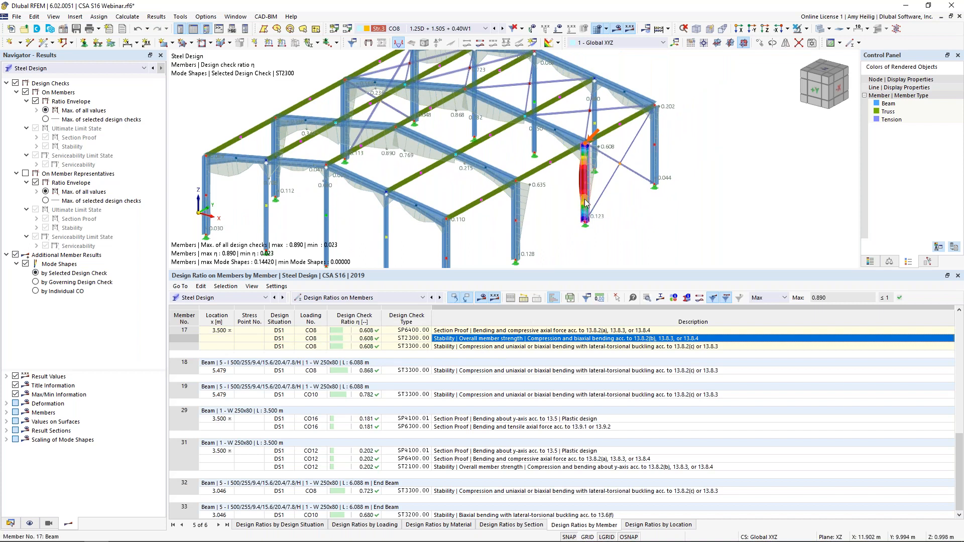
scroll(586, 203, up, 1)
scroll(585, 203, up, 2)
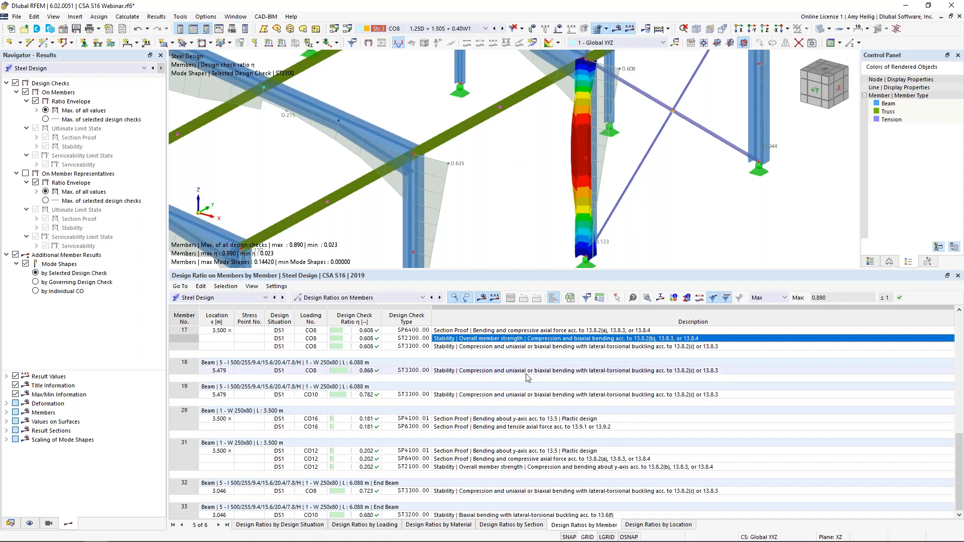
Step: Show the design check details of member 17's ST2300 check and examine its formulas and the section classification of Element No. 1
click(648, 300)
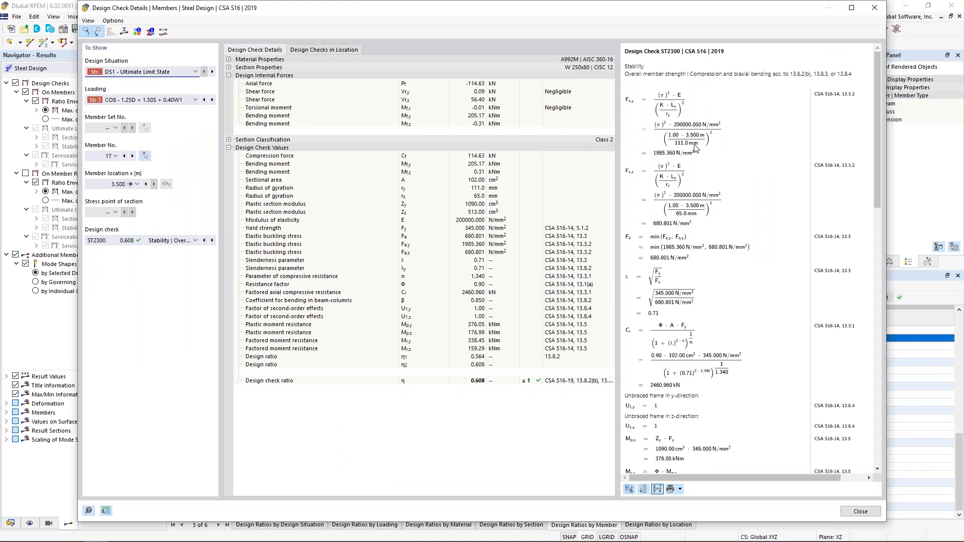
scroll(695, 147, down, 10)
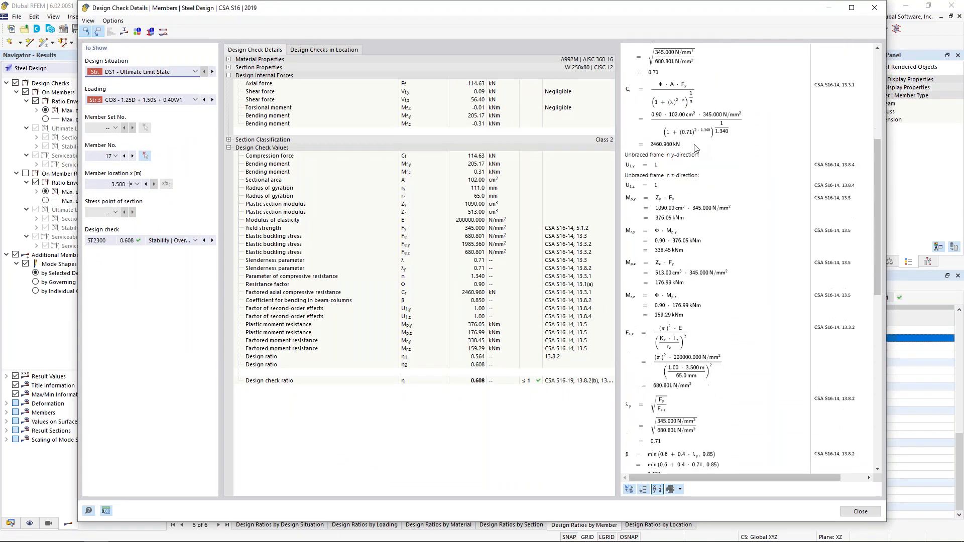
scroll(695, 148, down, 6)
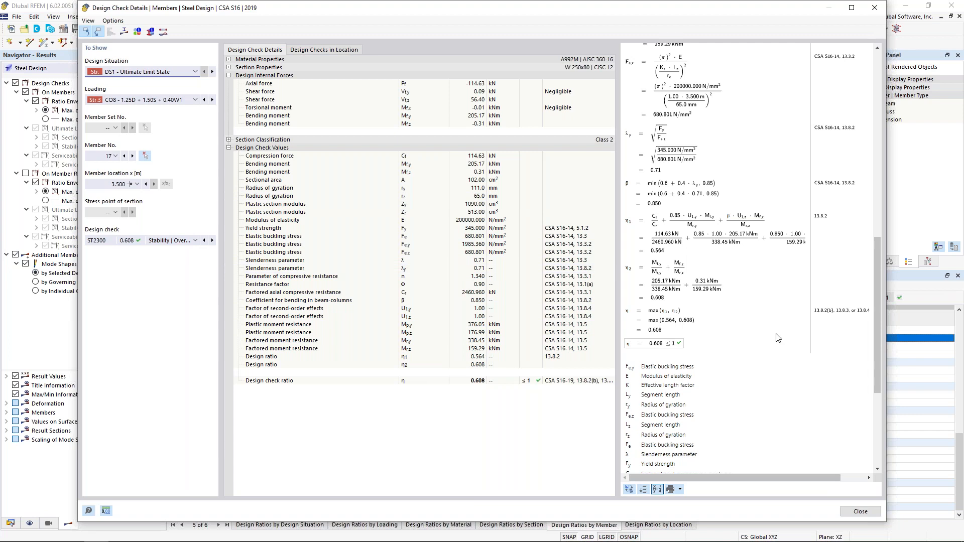
click(229, 140)
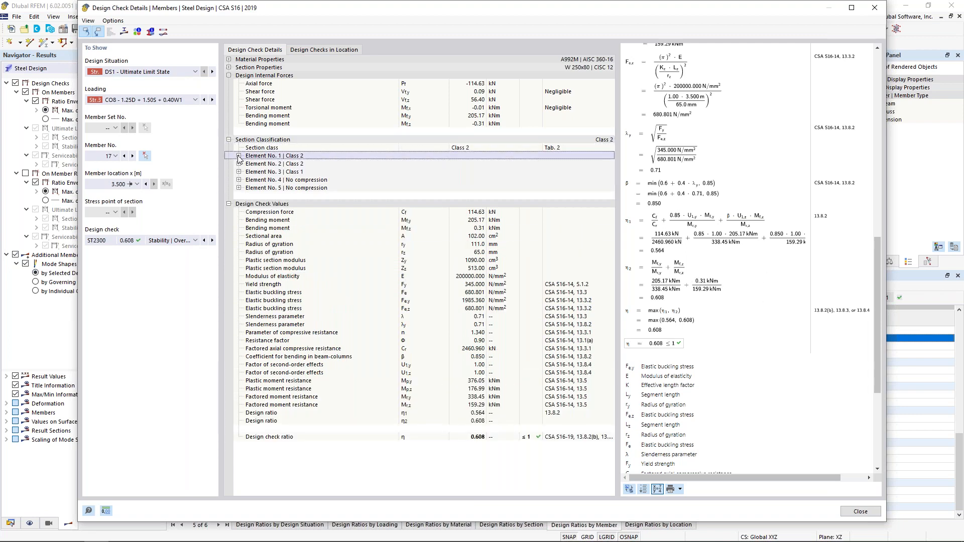
click(239, 156)
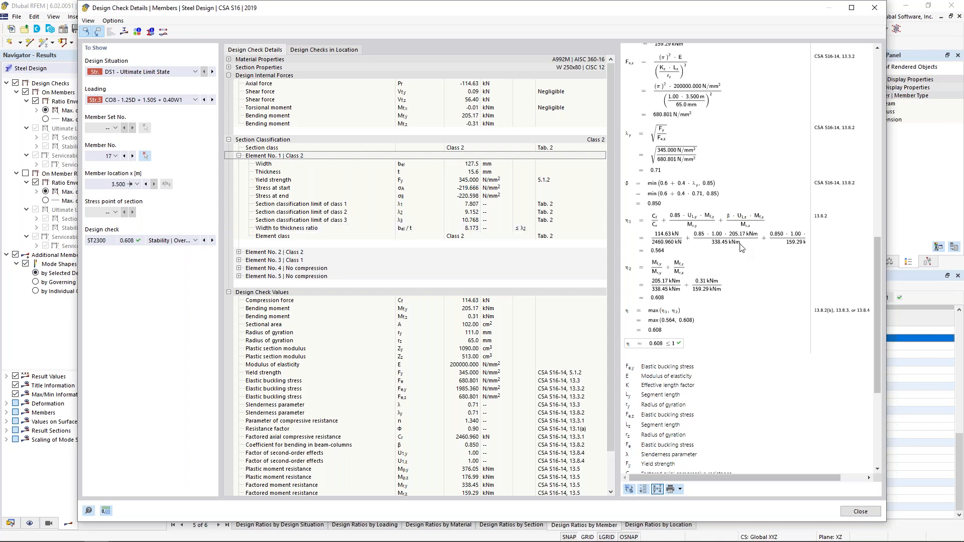
scroll(739, 261, up, 3)
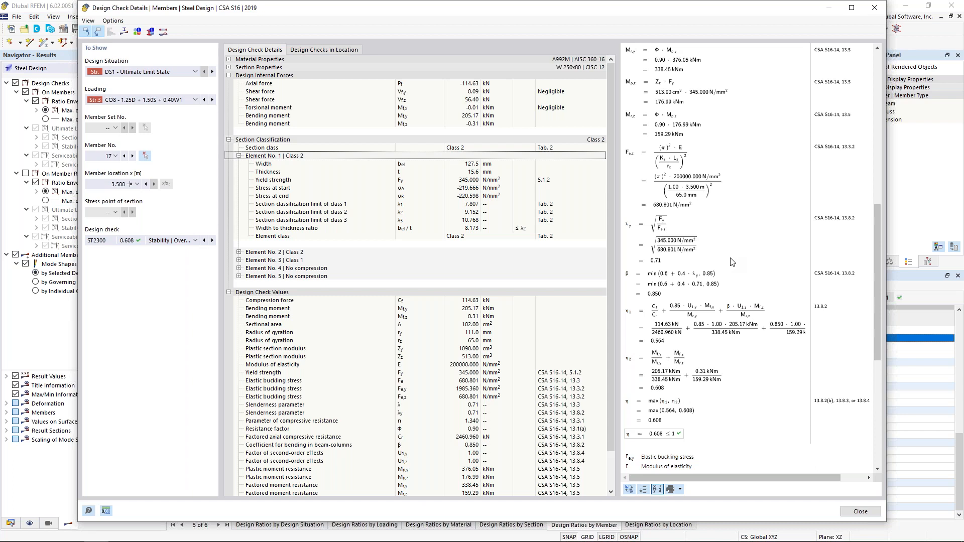
Step: View member 17's section stress diagrams for bending about the y-axis, shear force in the y-axis and von Mises equivalent stress, and close them
click(125, 38)
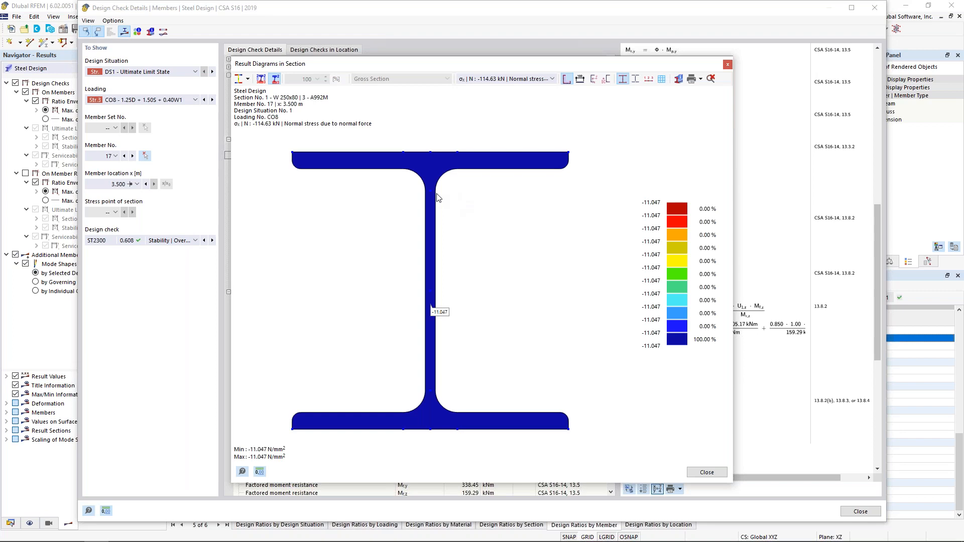
click(519, 80)
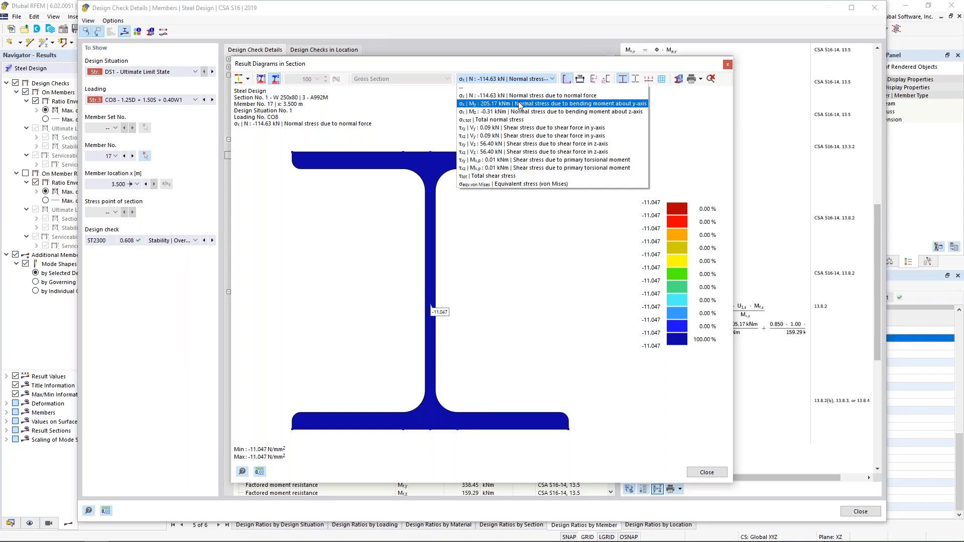
click(519, 103)
click(520, 80)
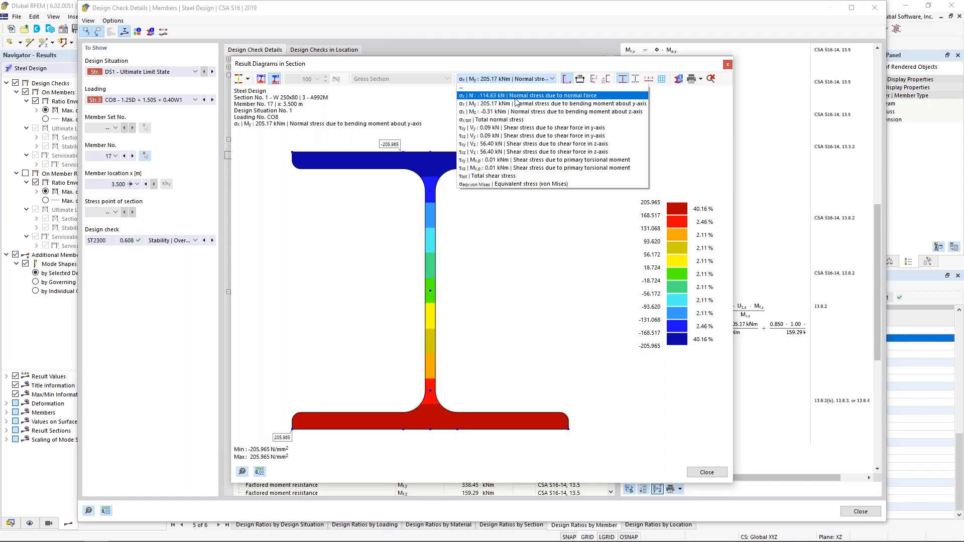
click(509, 136)
click(517, 79)
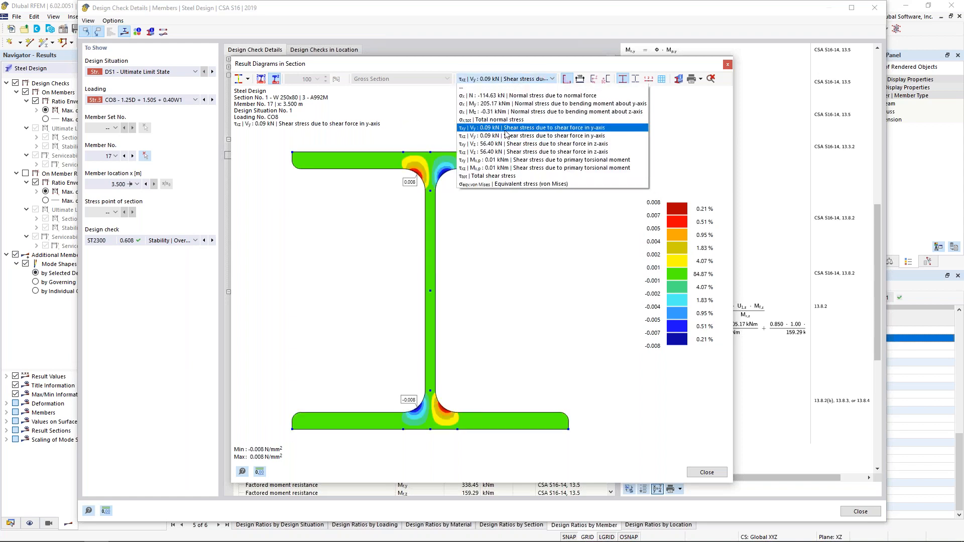
click(495, 184)
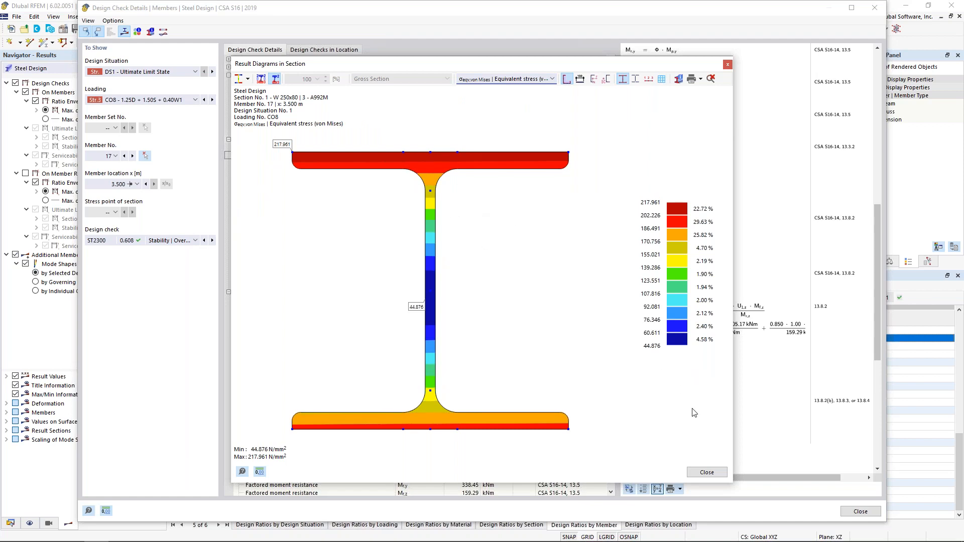
click(705, 472)
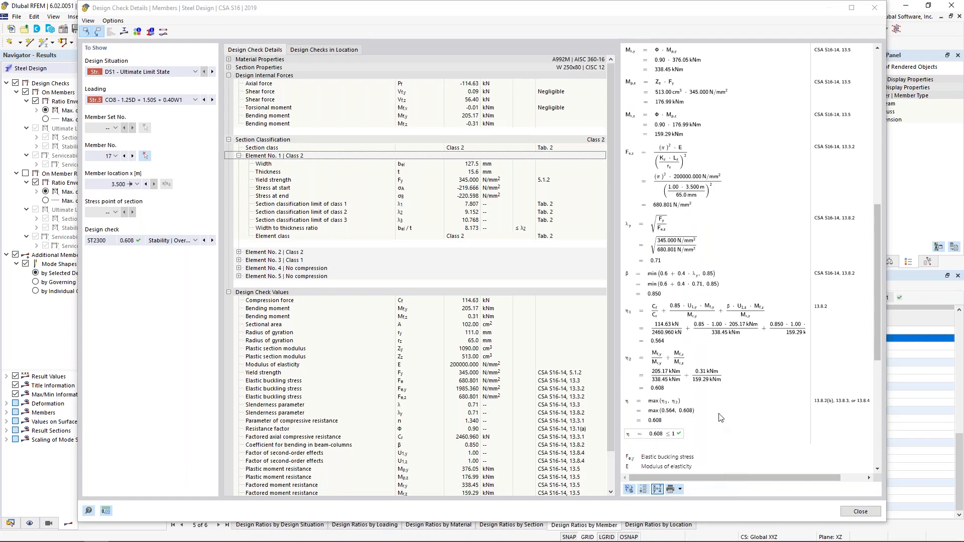
Step: Switch to the PowerPoint presentation showing the O.2 Reduced Stiffness Requirements slide
key(super+Tab)
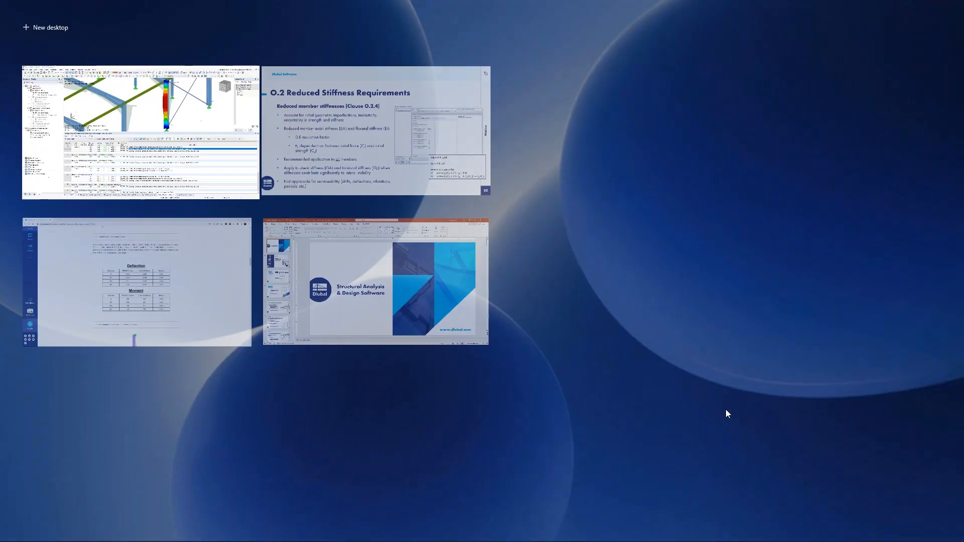
click(405, 152)
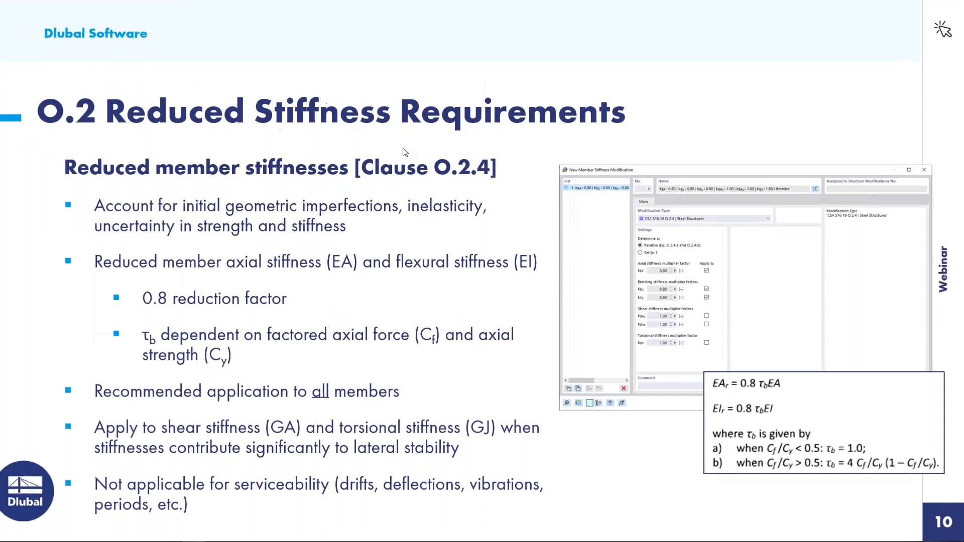